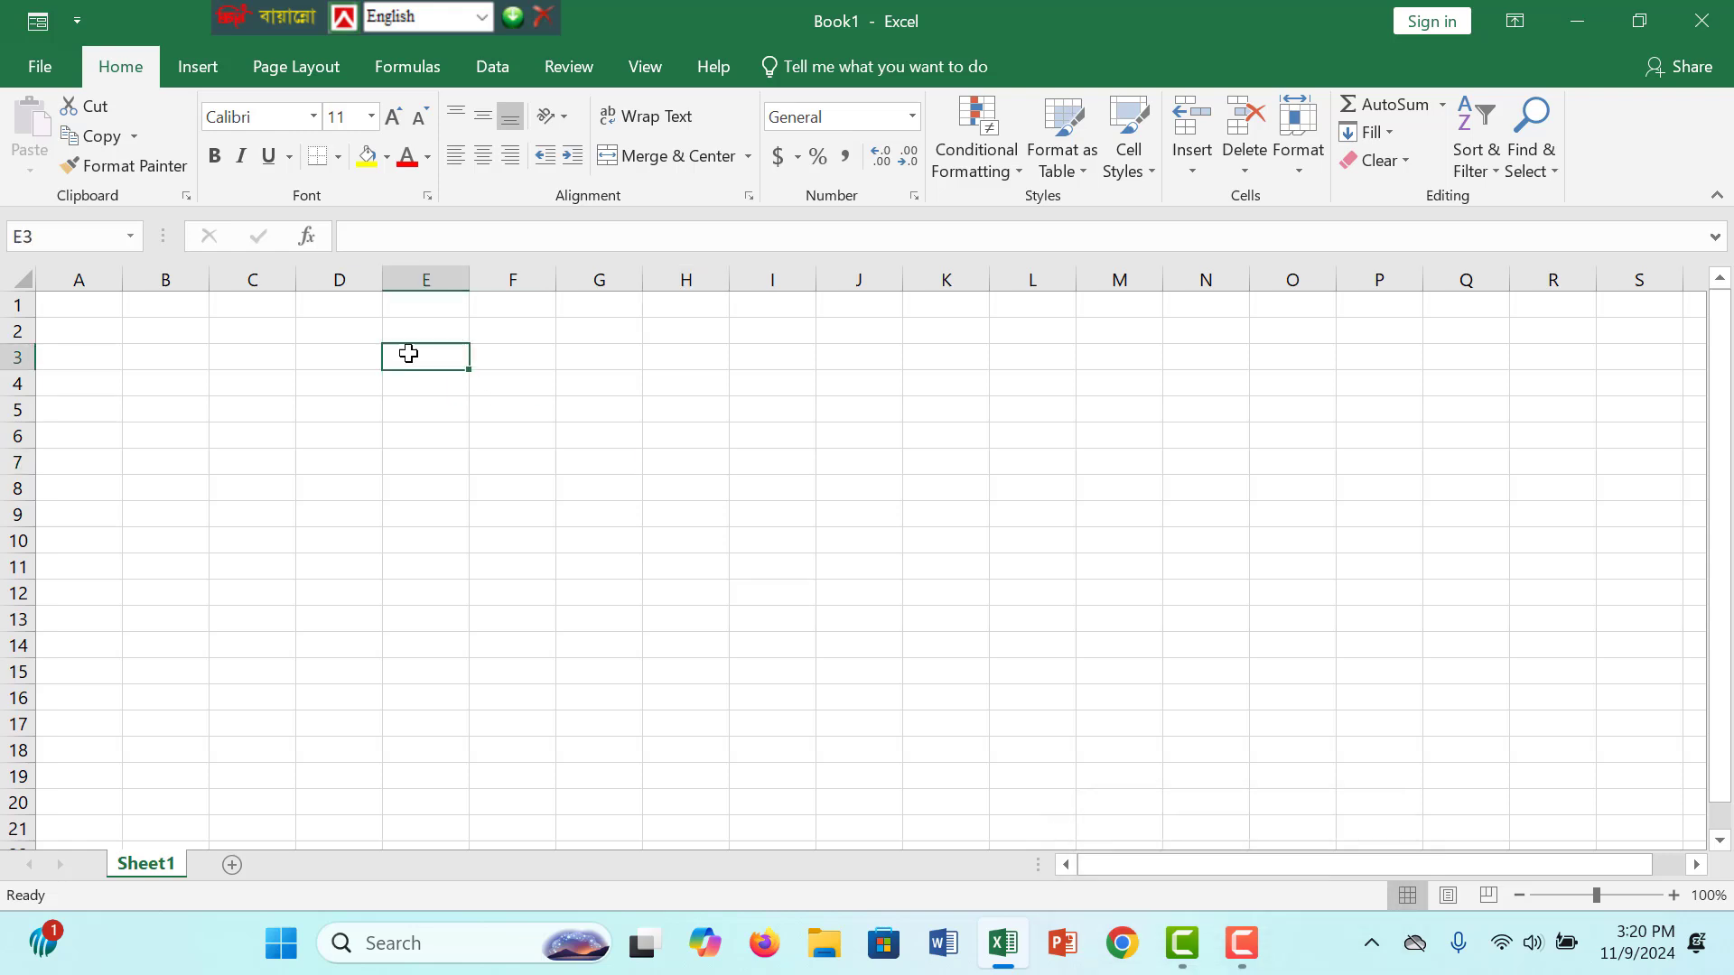
click(305, 354)
click(304, 332)
click(261, 334)
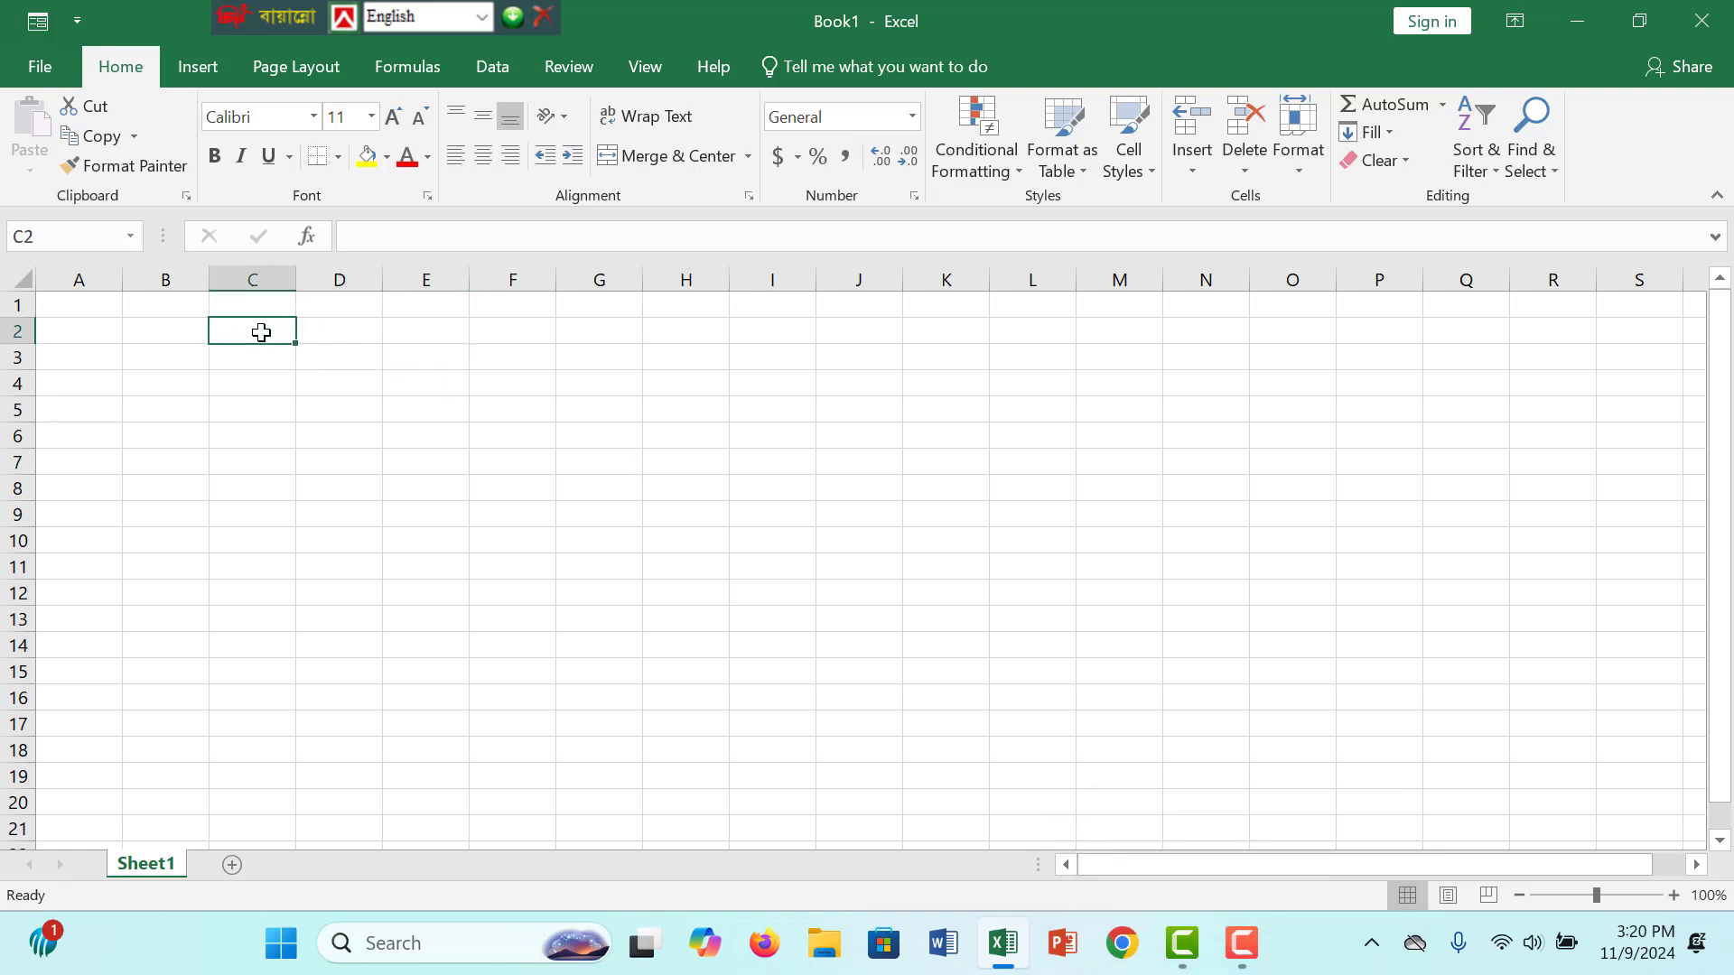
click(342, 388)
click(301, 335)
click(261, 321)
Merge and center cells C1:G2 and enter the title "Miraj Factory" in them.
drag(281, 301, 593, 328)
click(651, 171)
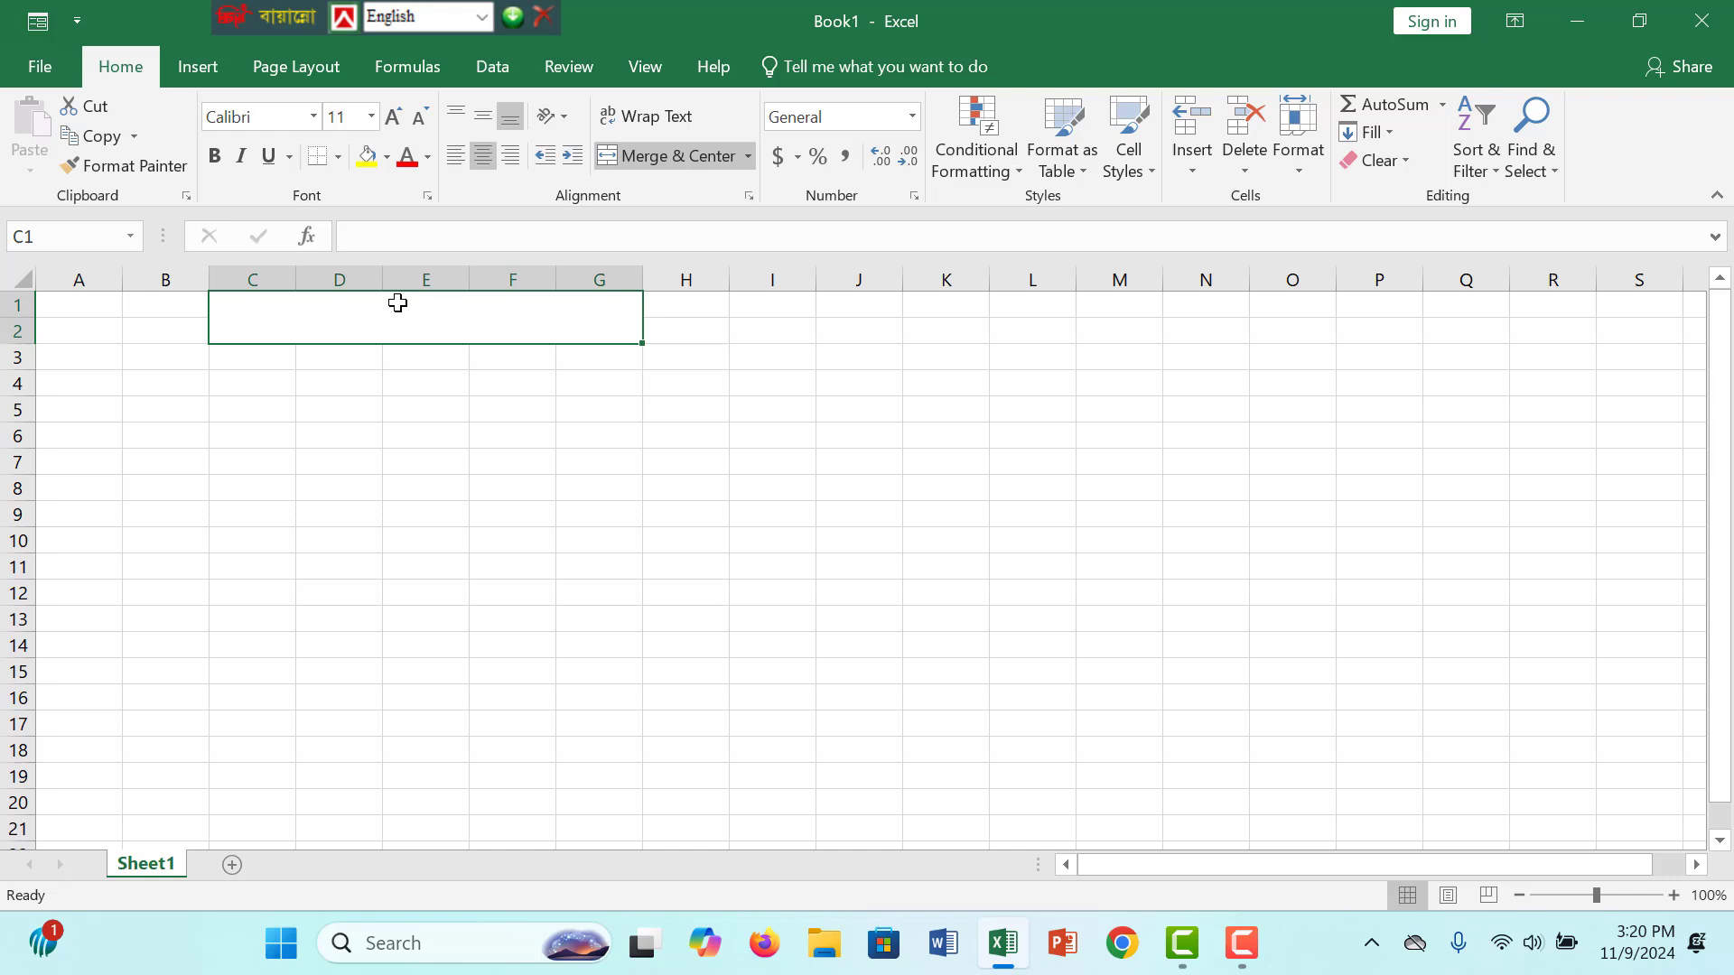
text(g)
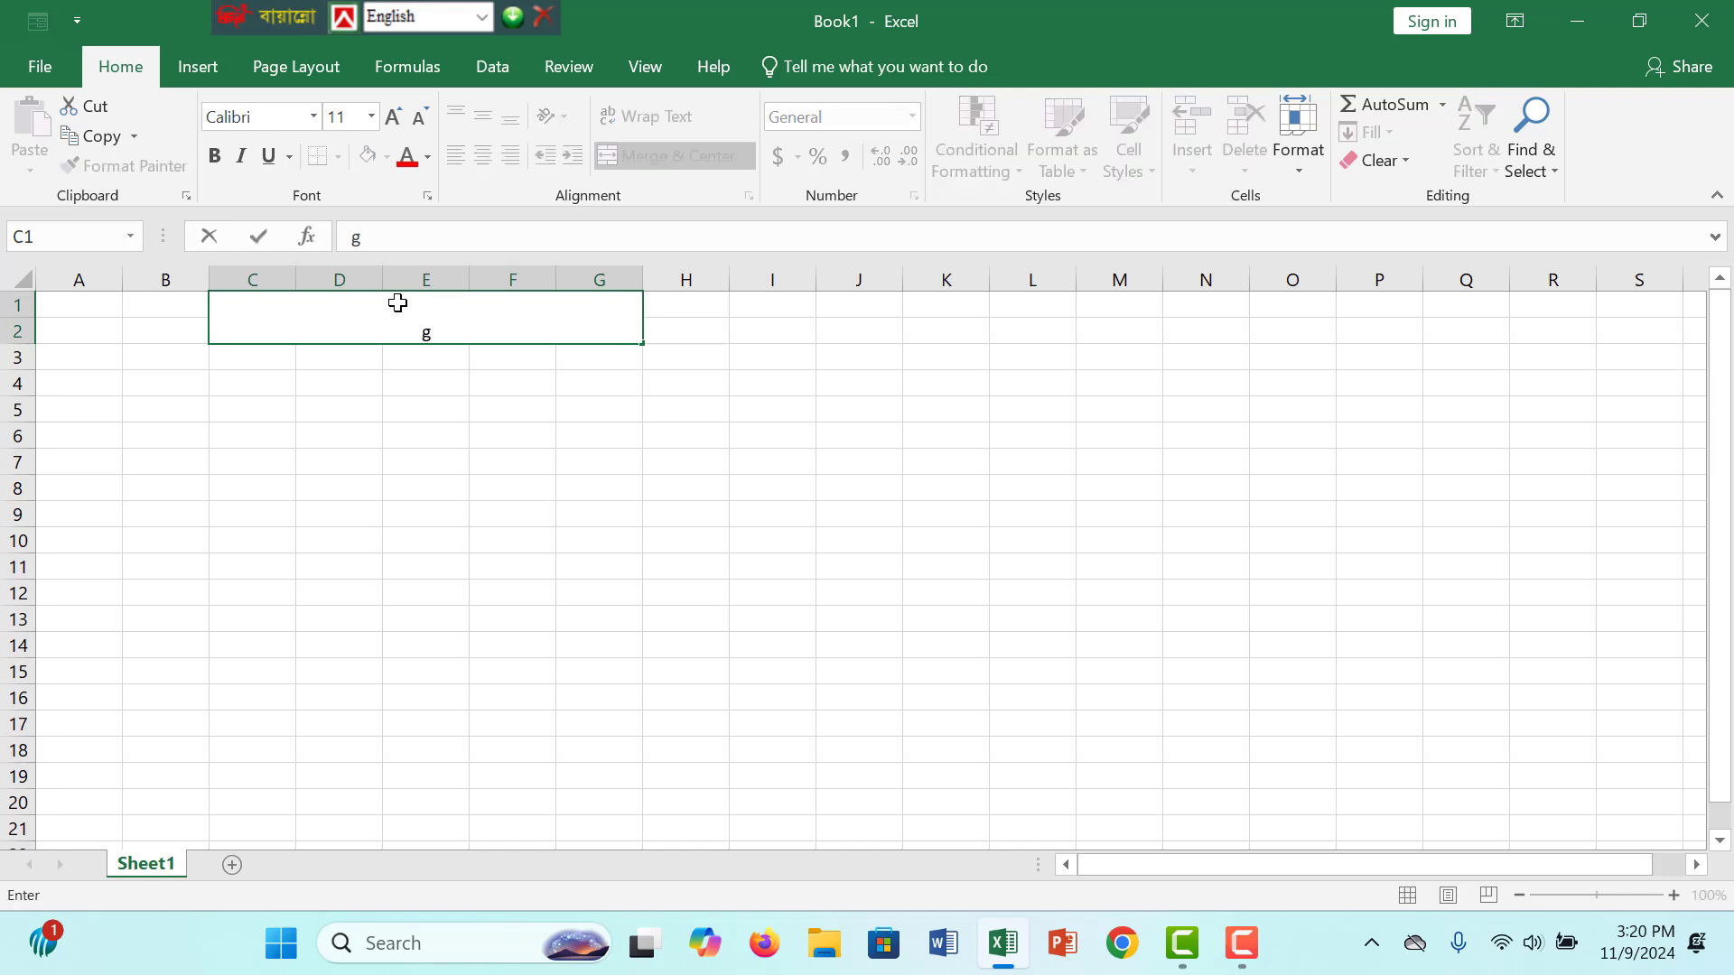
key(BackSpace)
text(Facto)
key(BackSpace)
key(BackSpace)
key(BackSpace)
key(BackSpace)
key(BackSpace)
text(Miraj Facto)
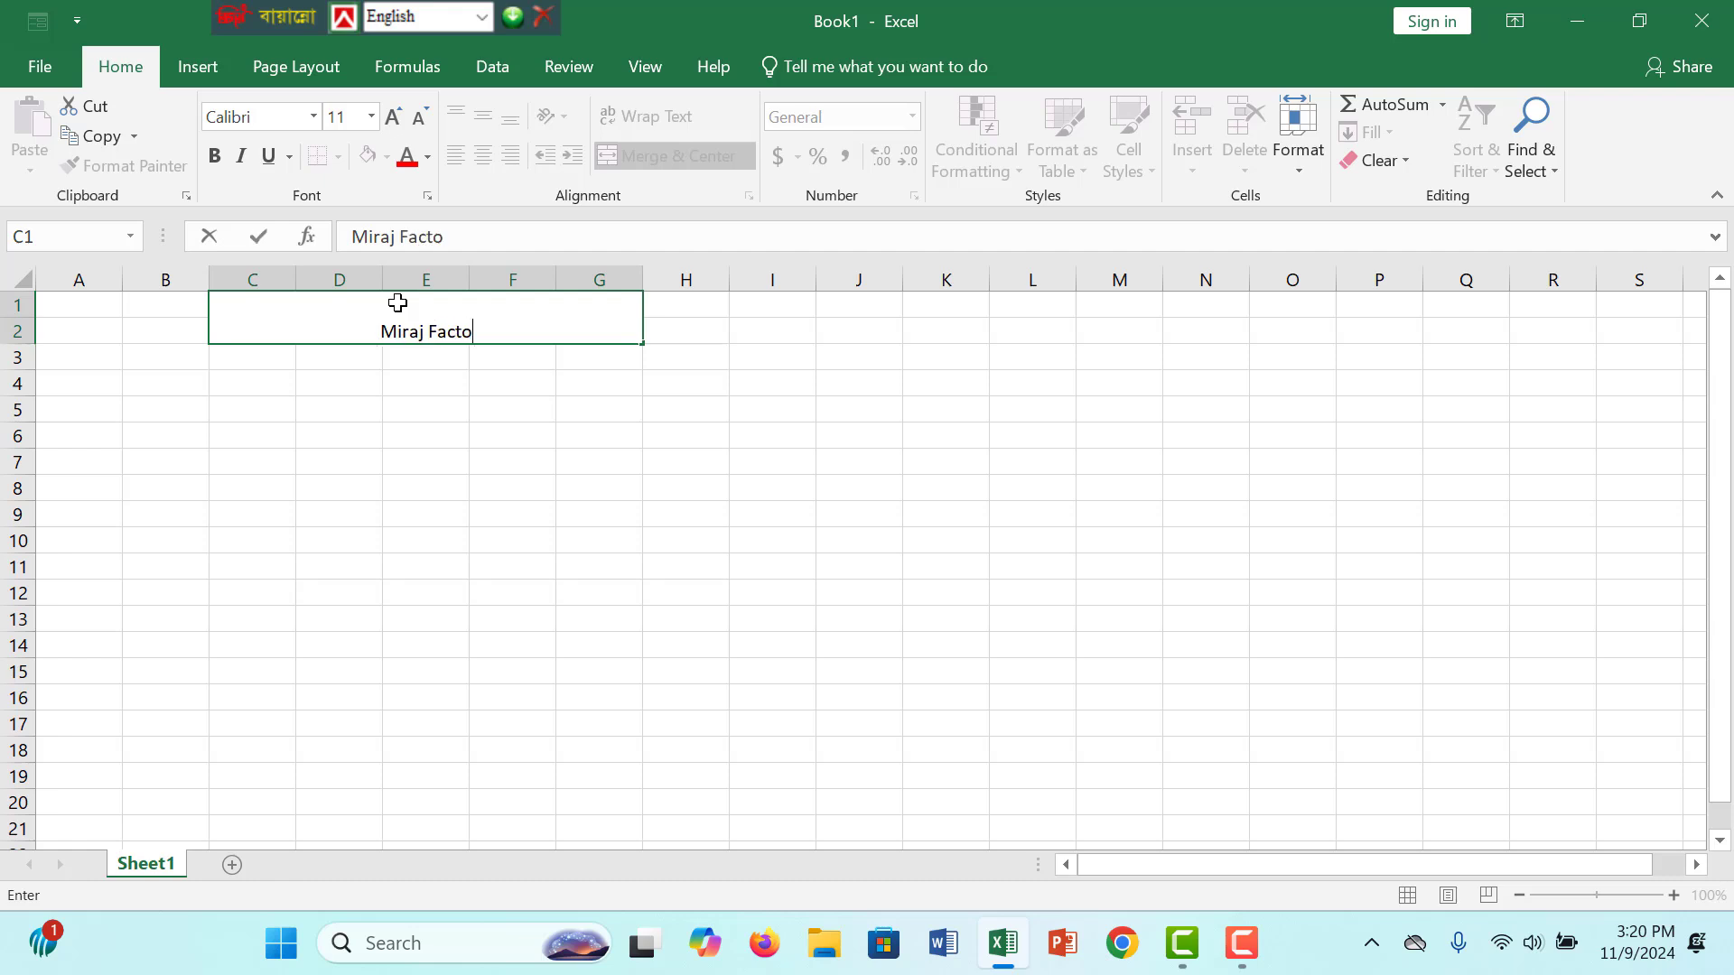
text(ry)
click(510, 411)
click(361, 354)
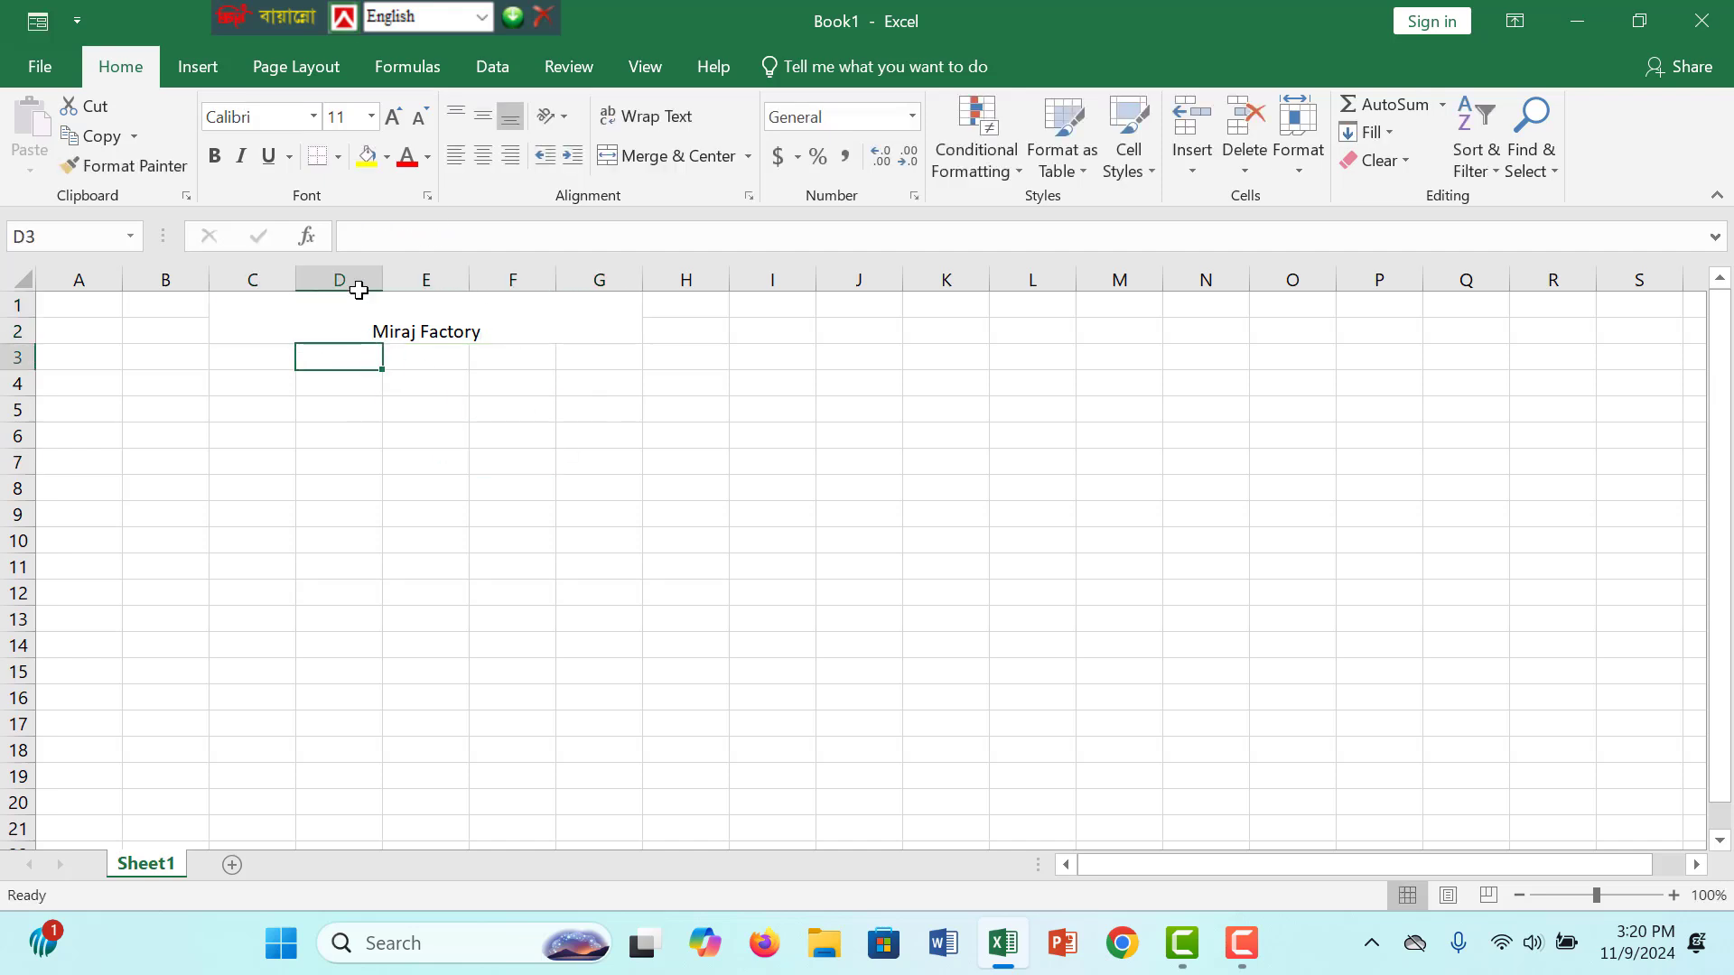
Format the "Miraj Factory" title with a yellow fill, bold text and font size 18.
click(425, 325)
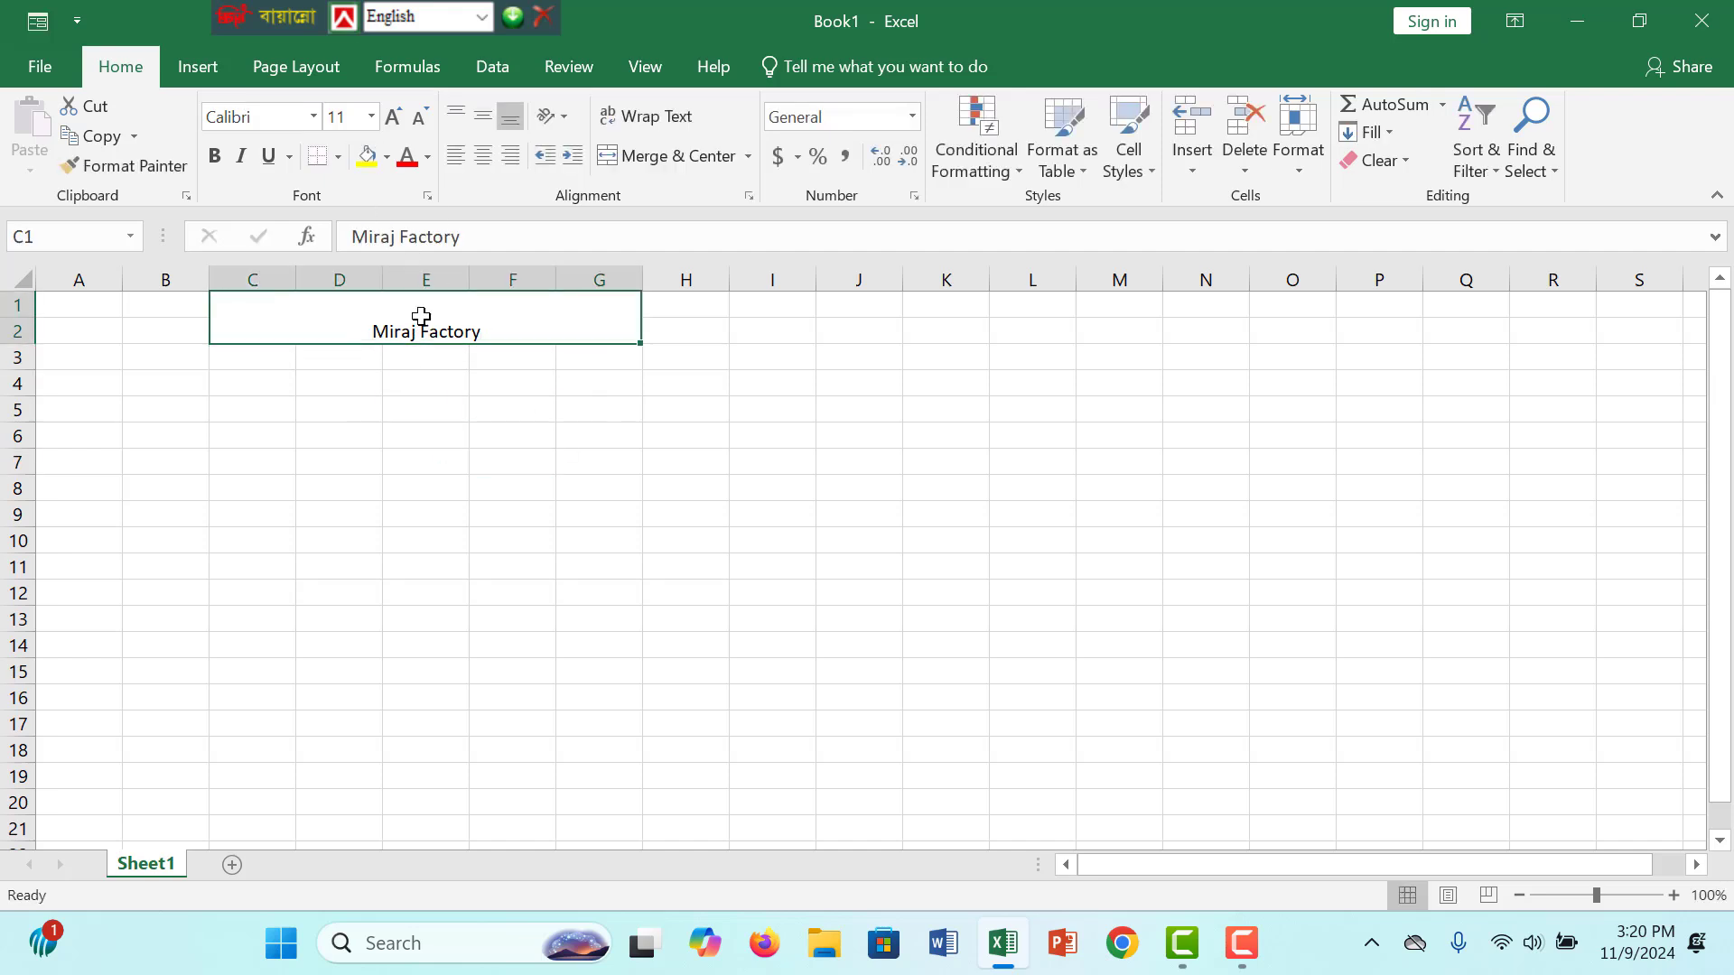
click(371, 161)
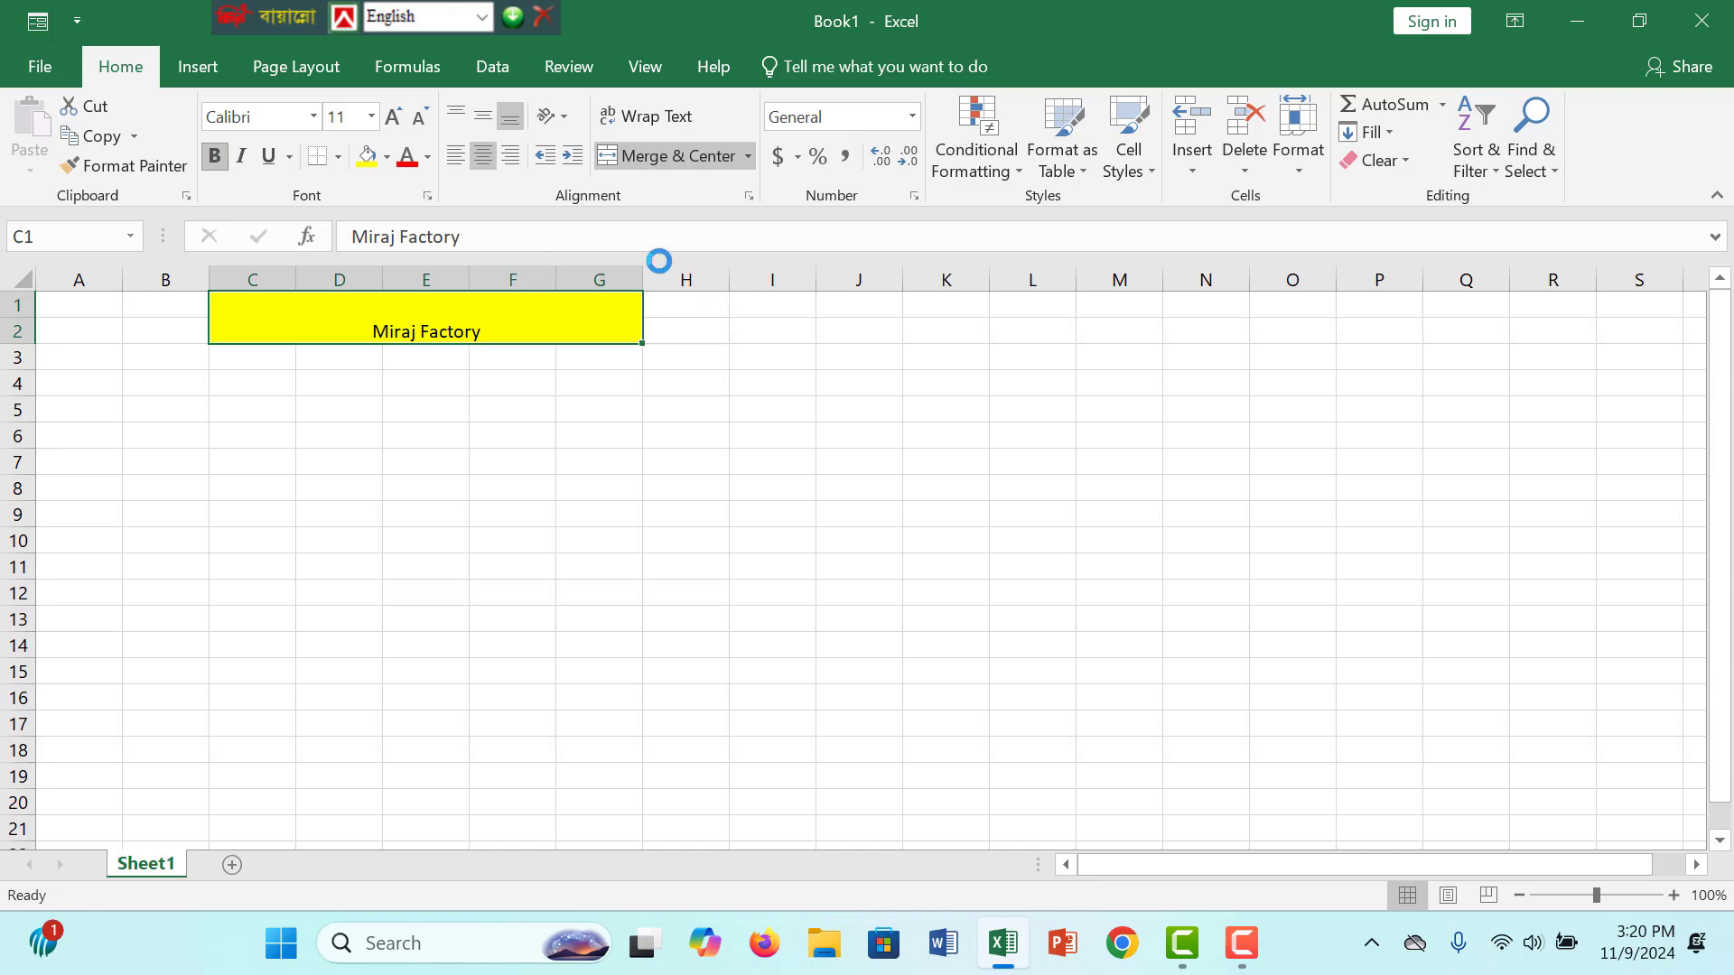
click(393, 117)
click(392, 117)
click(392, 118)
click(393, 118)
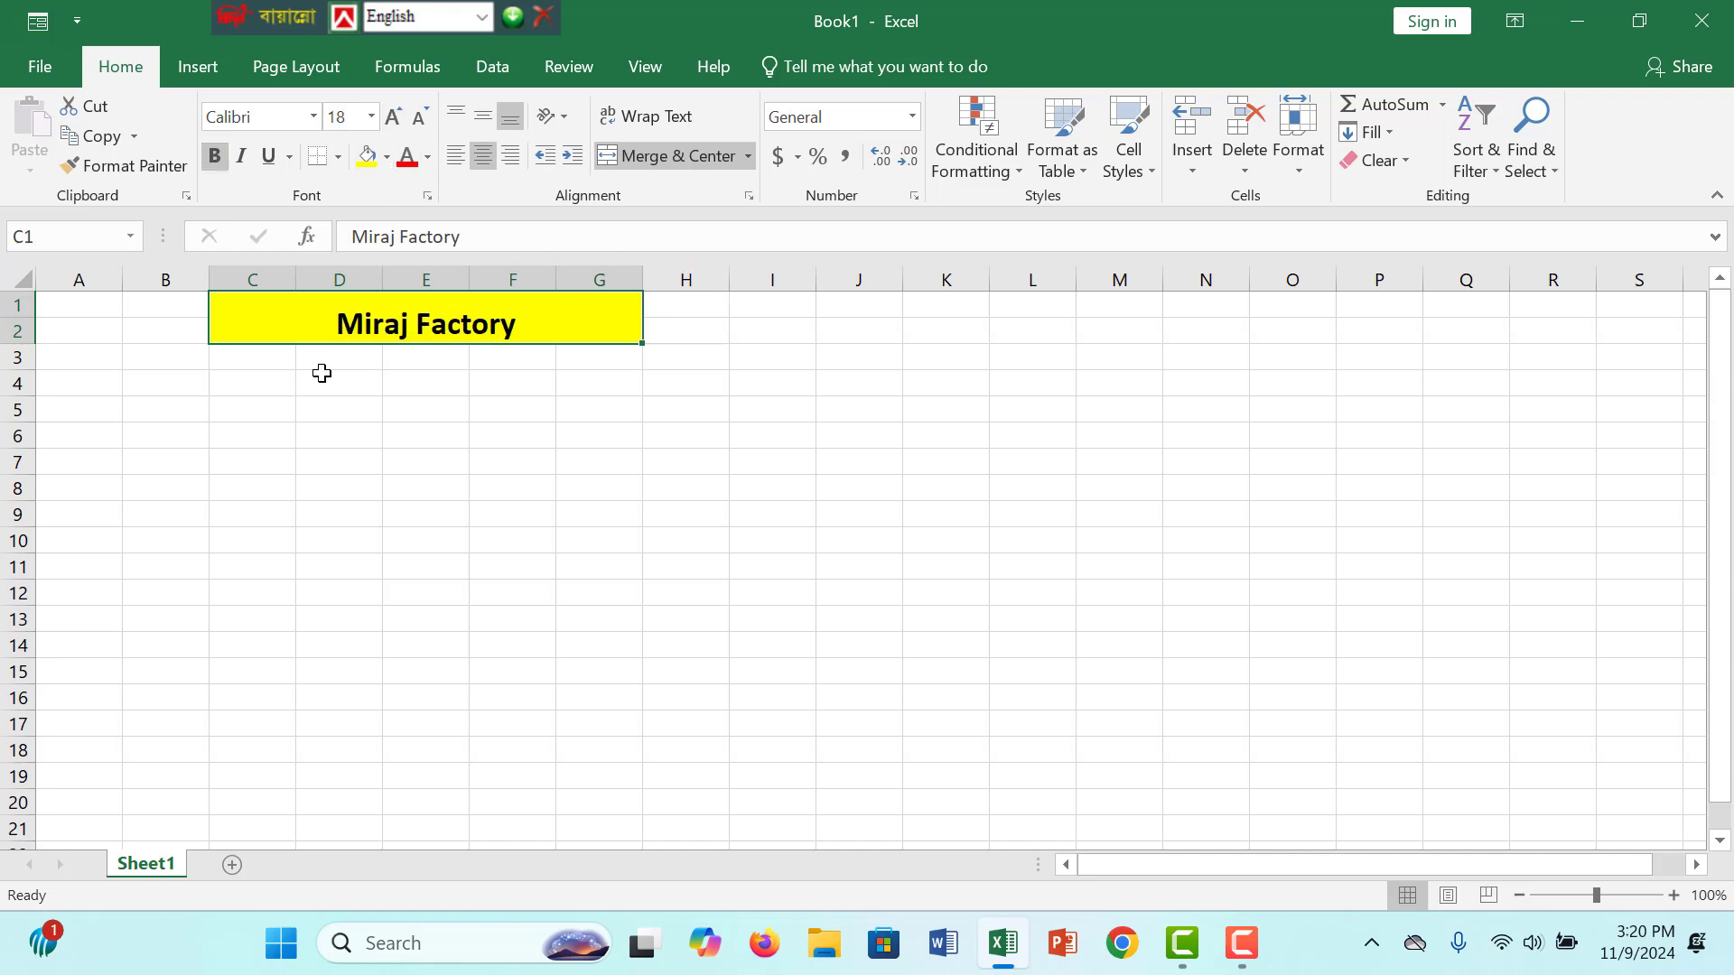
Enter "Name" as a column header in cell D4.
click(325, 375)
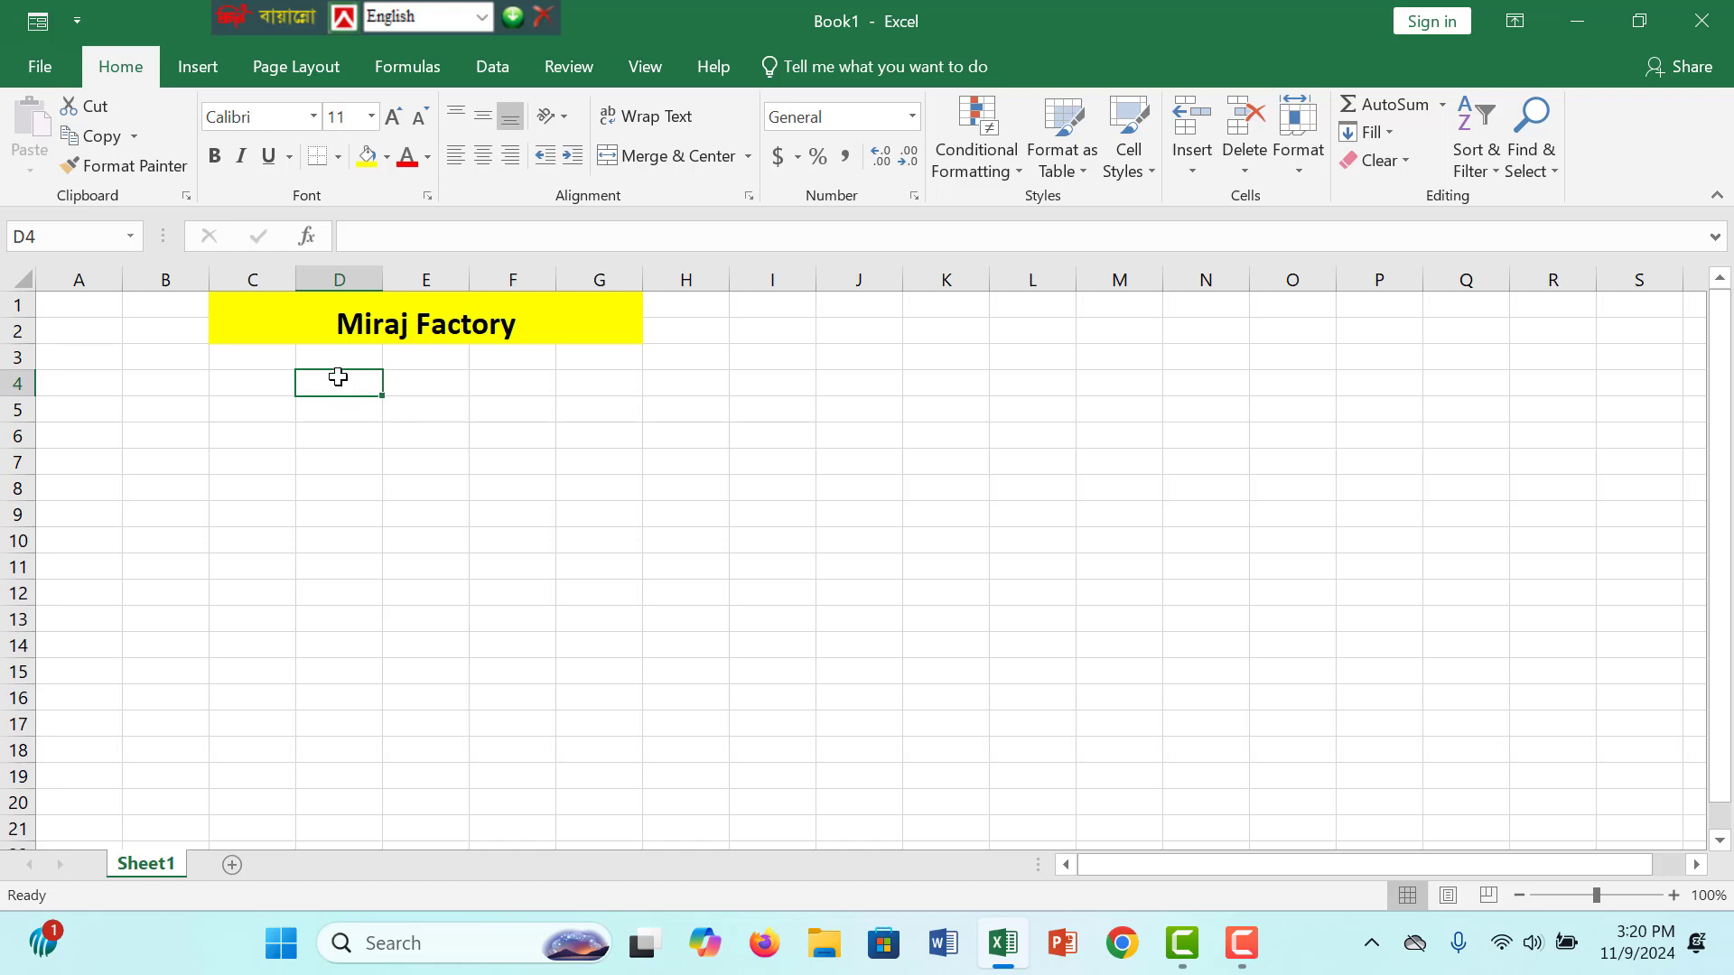
text(Name)
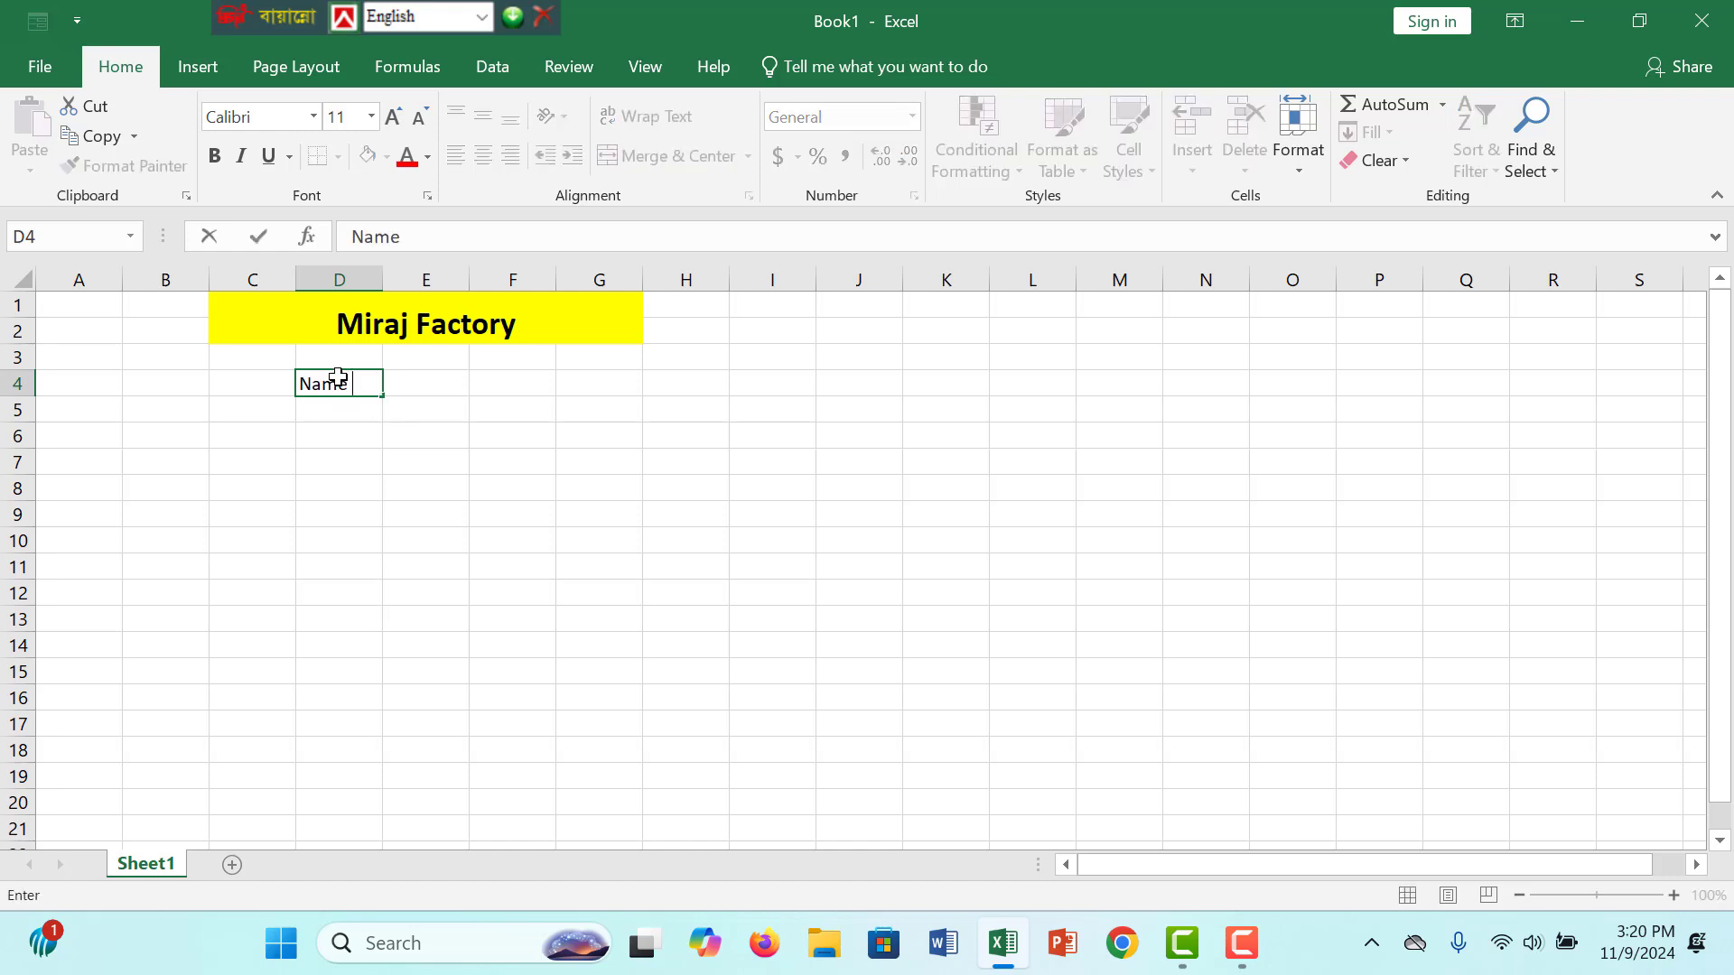
key(Tab)
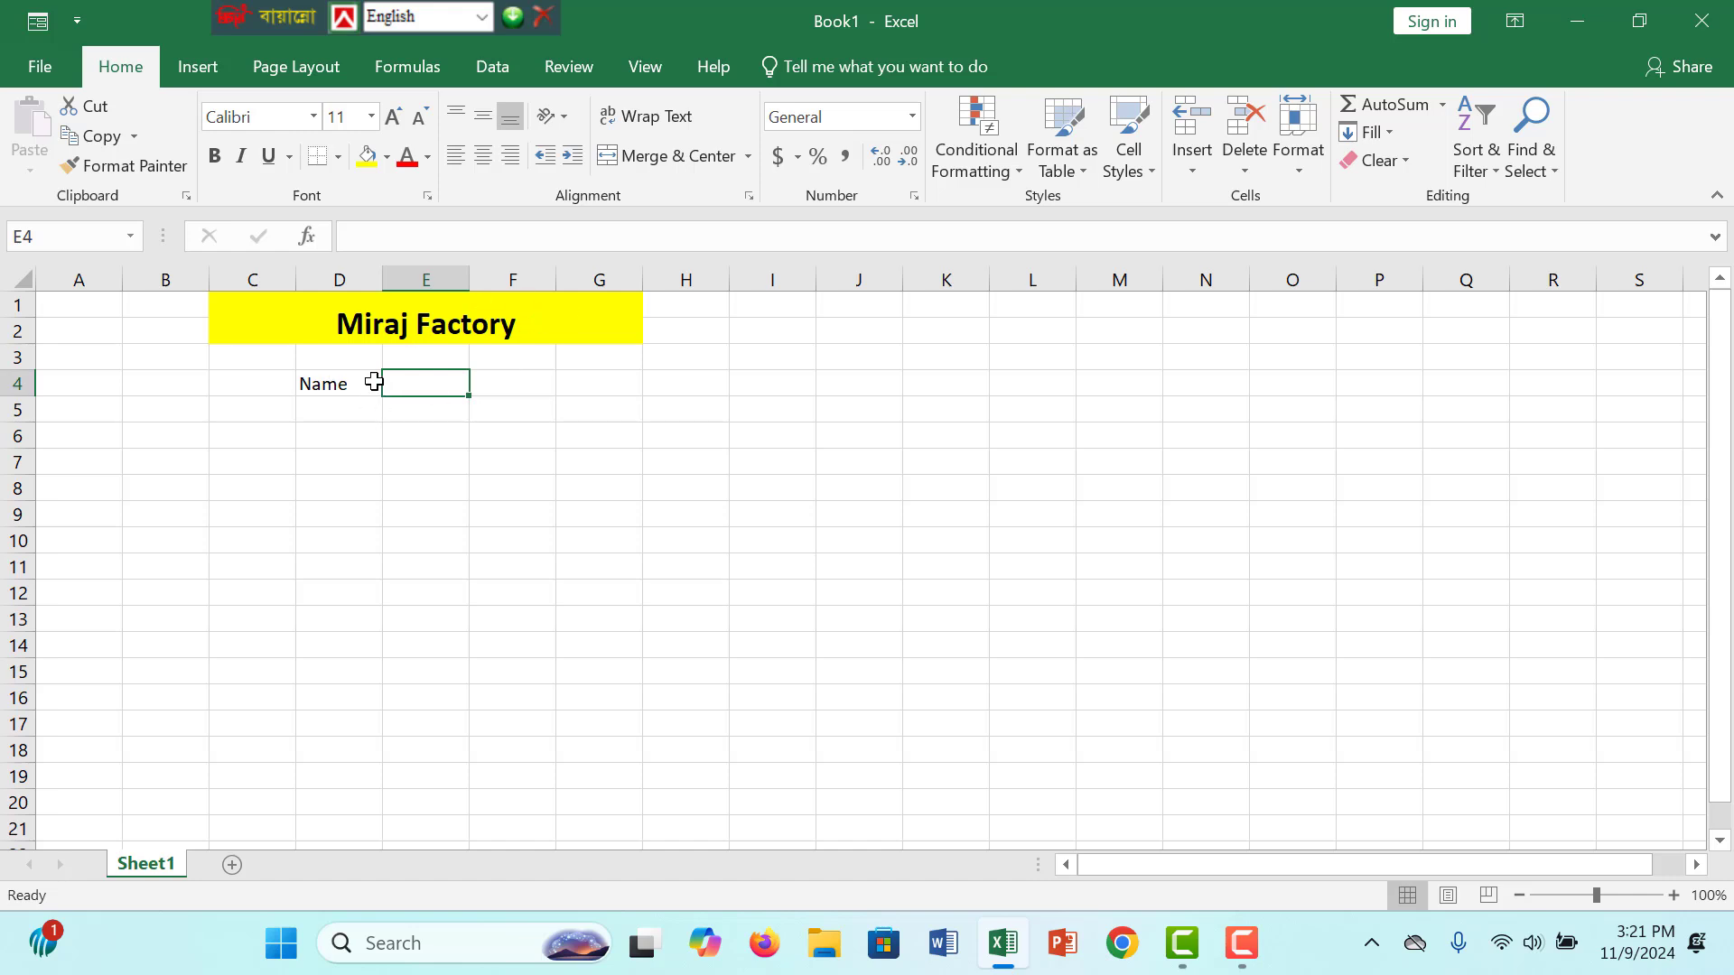
Replace the header text in cell D4 with "floor".
click(365, 384)
double_click(365, 384)
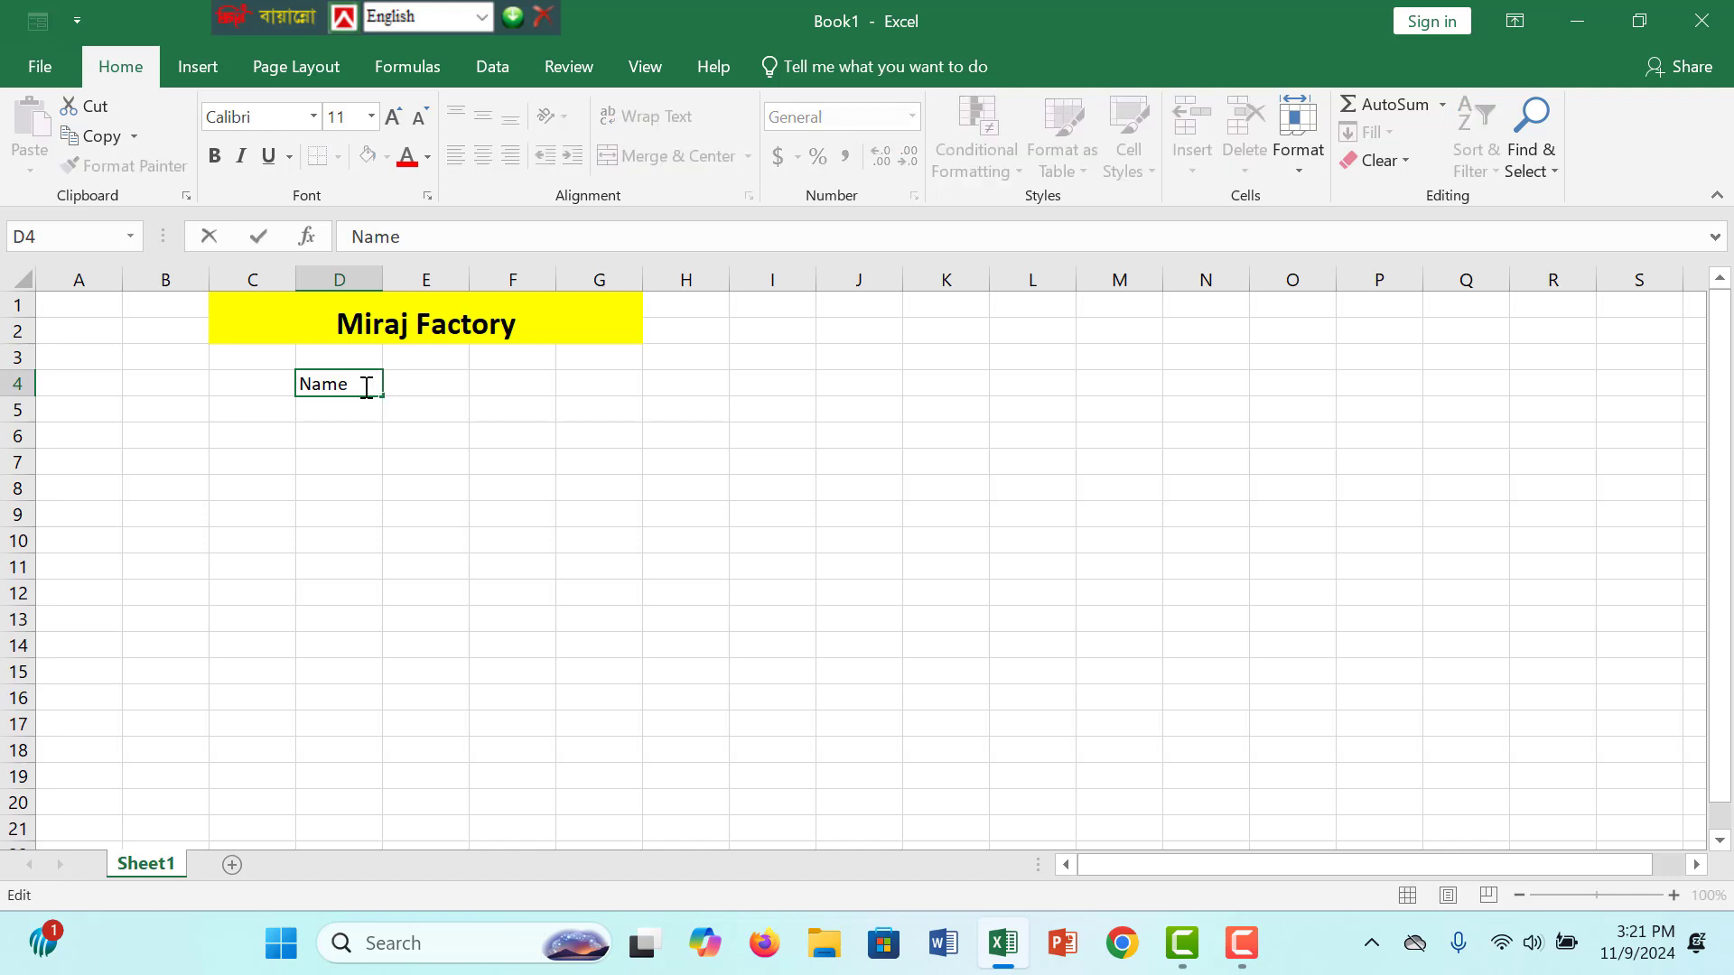
drag(364, 384, 284, 410)
key(BackSpace)
text(floor)
key(Tab)
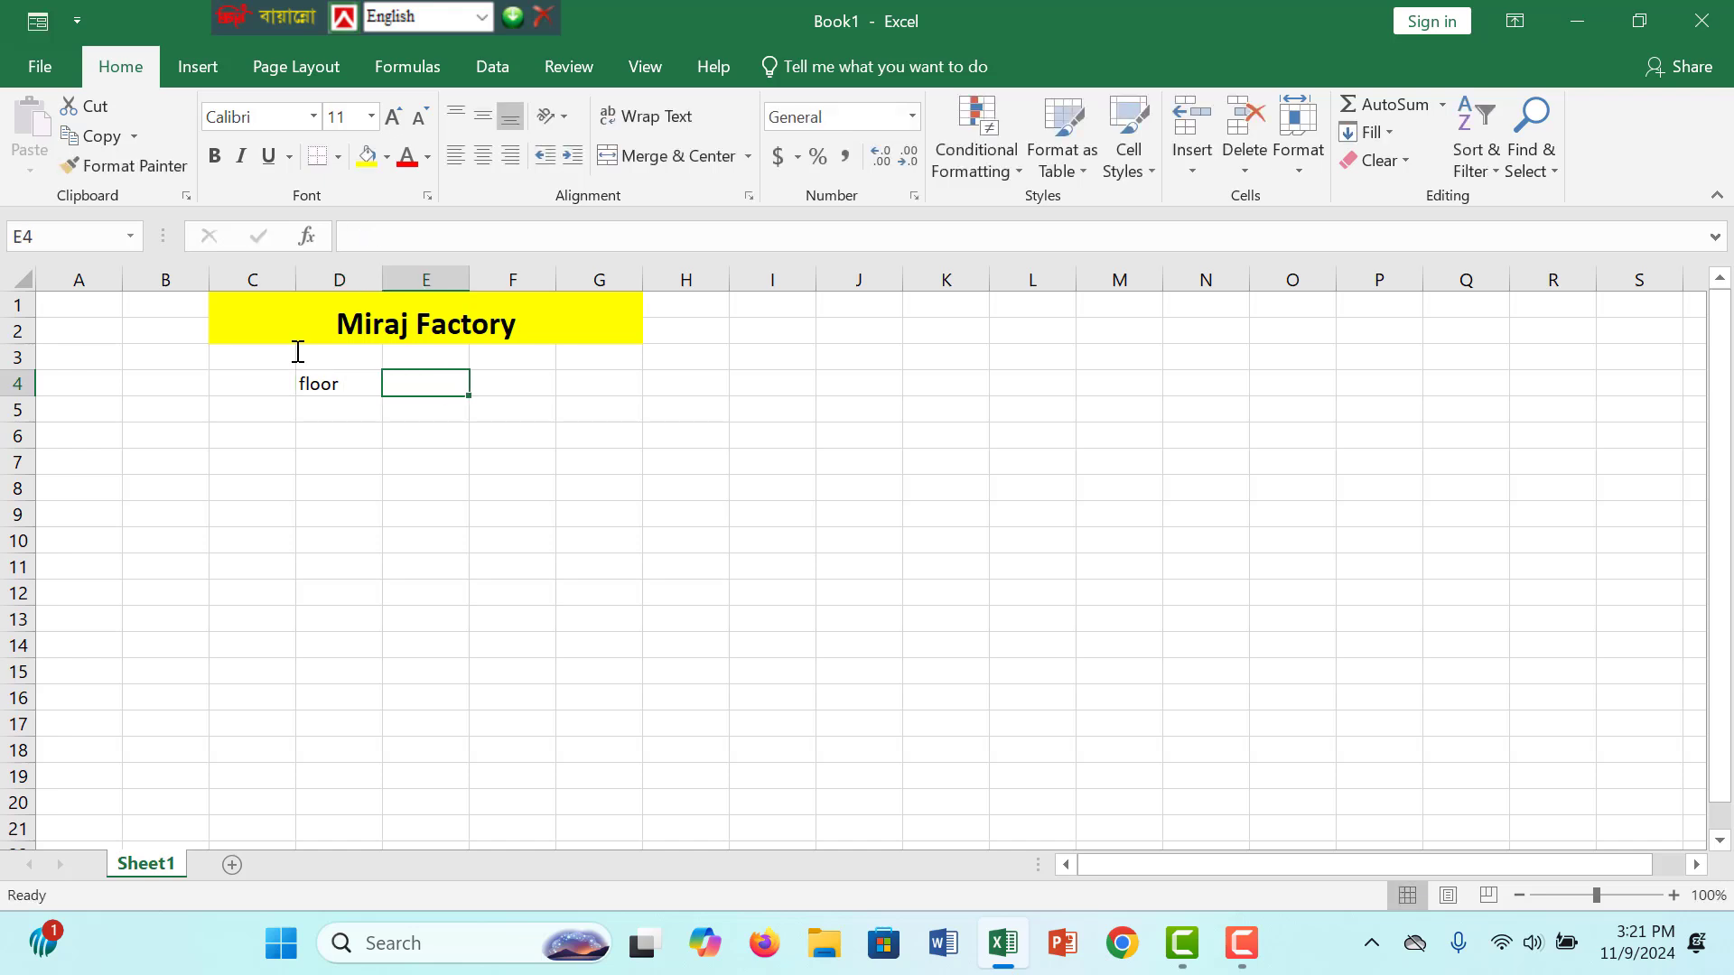
Enter the header "productionitem" in cell E4 and widen column E to fit the text.
text(prd)
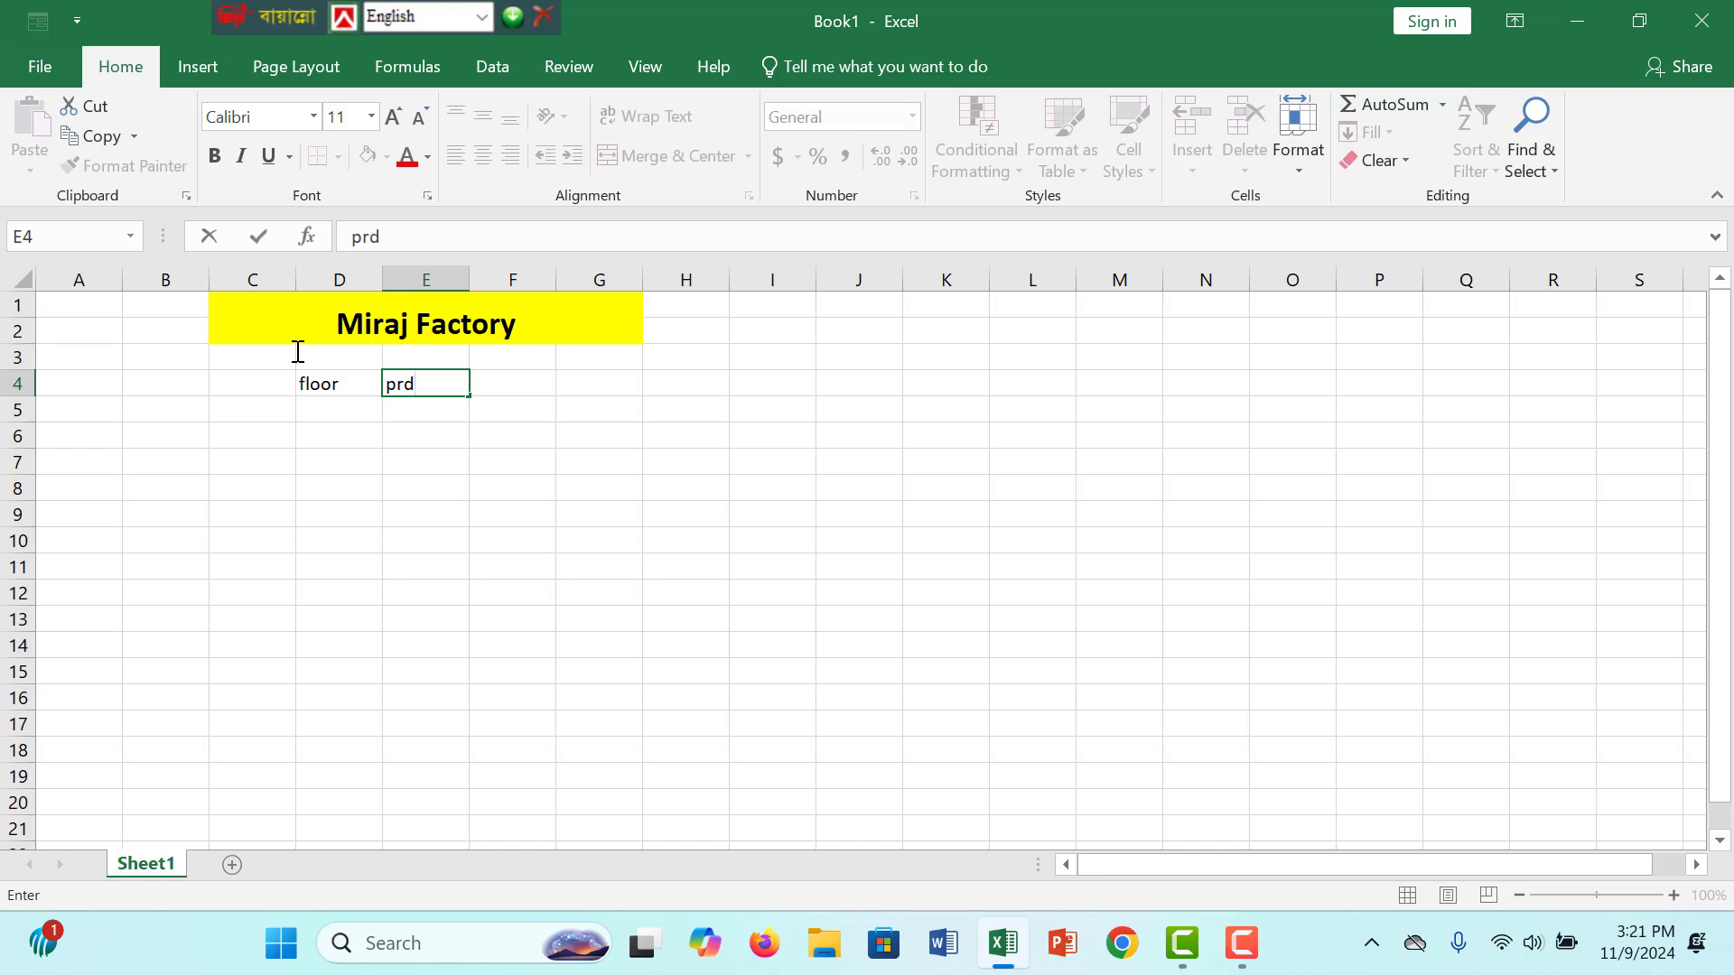
key(BackSpace)
text(oduction)
key(BackSpace)
key(BackSpace)
key(BackSpace)
text(item)
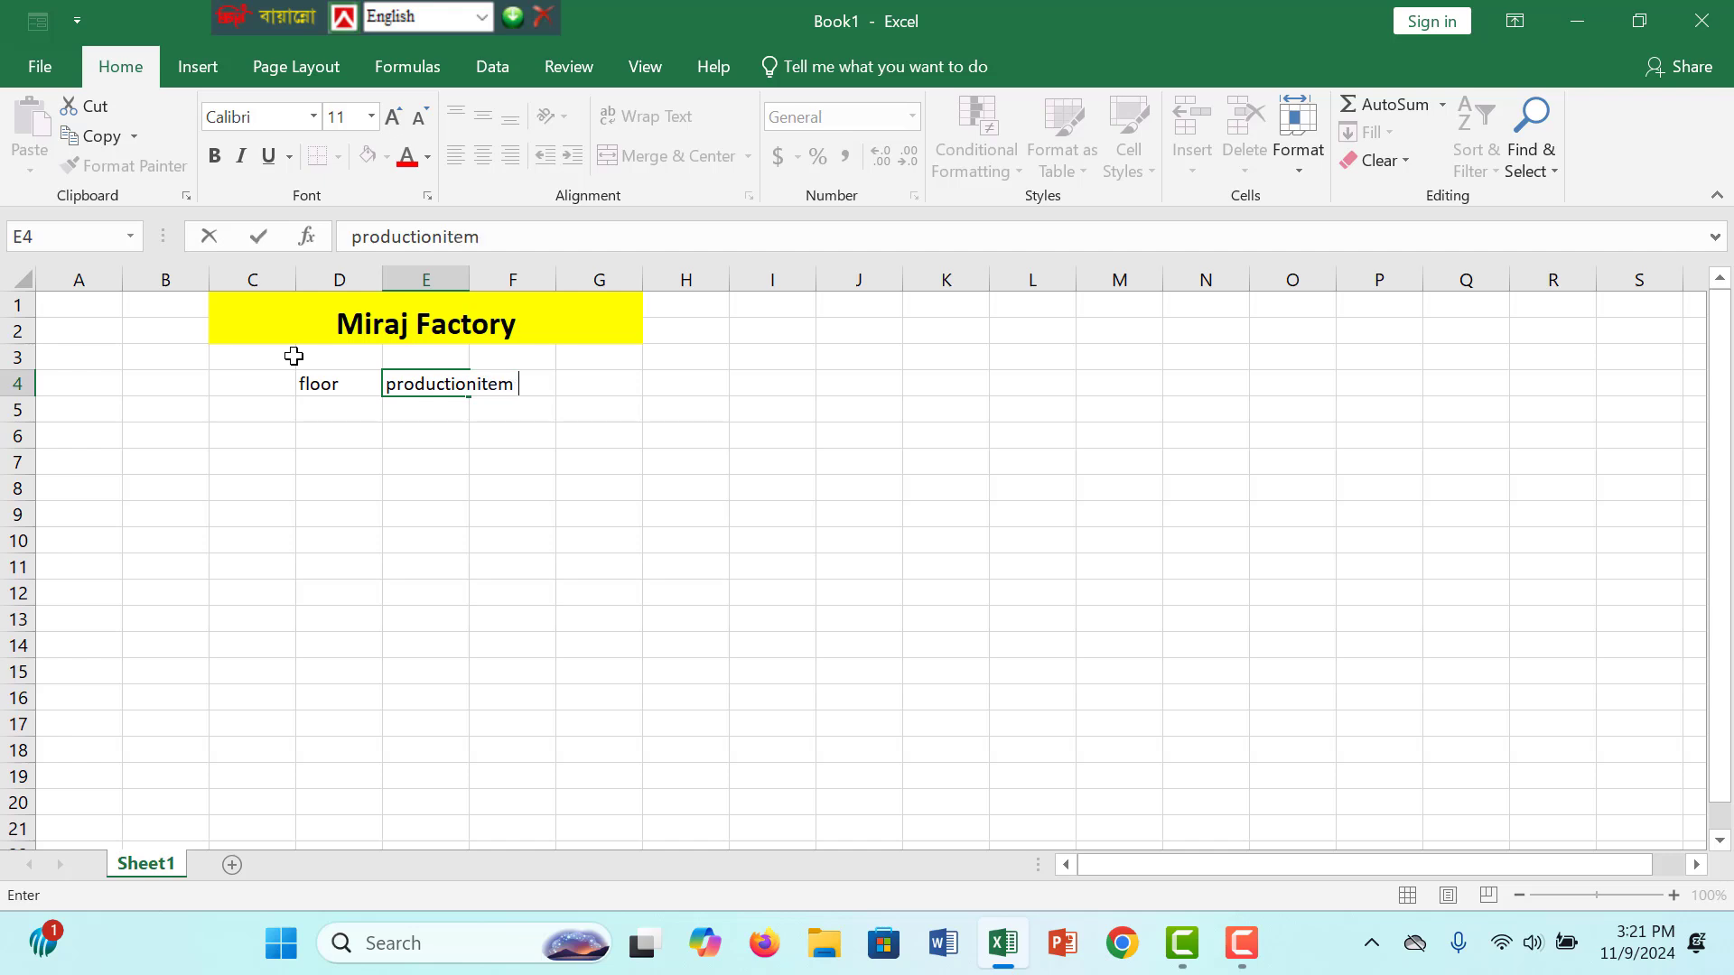
click(631, 467)
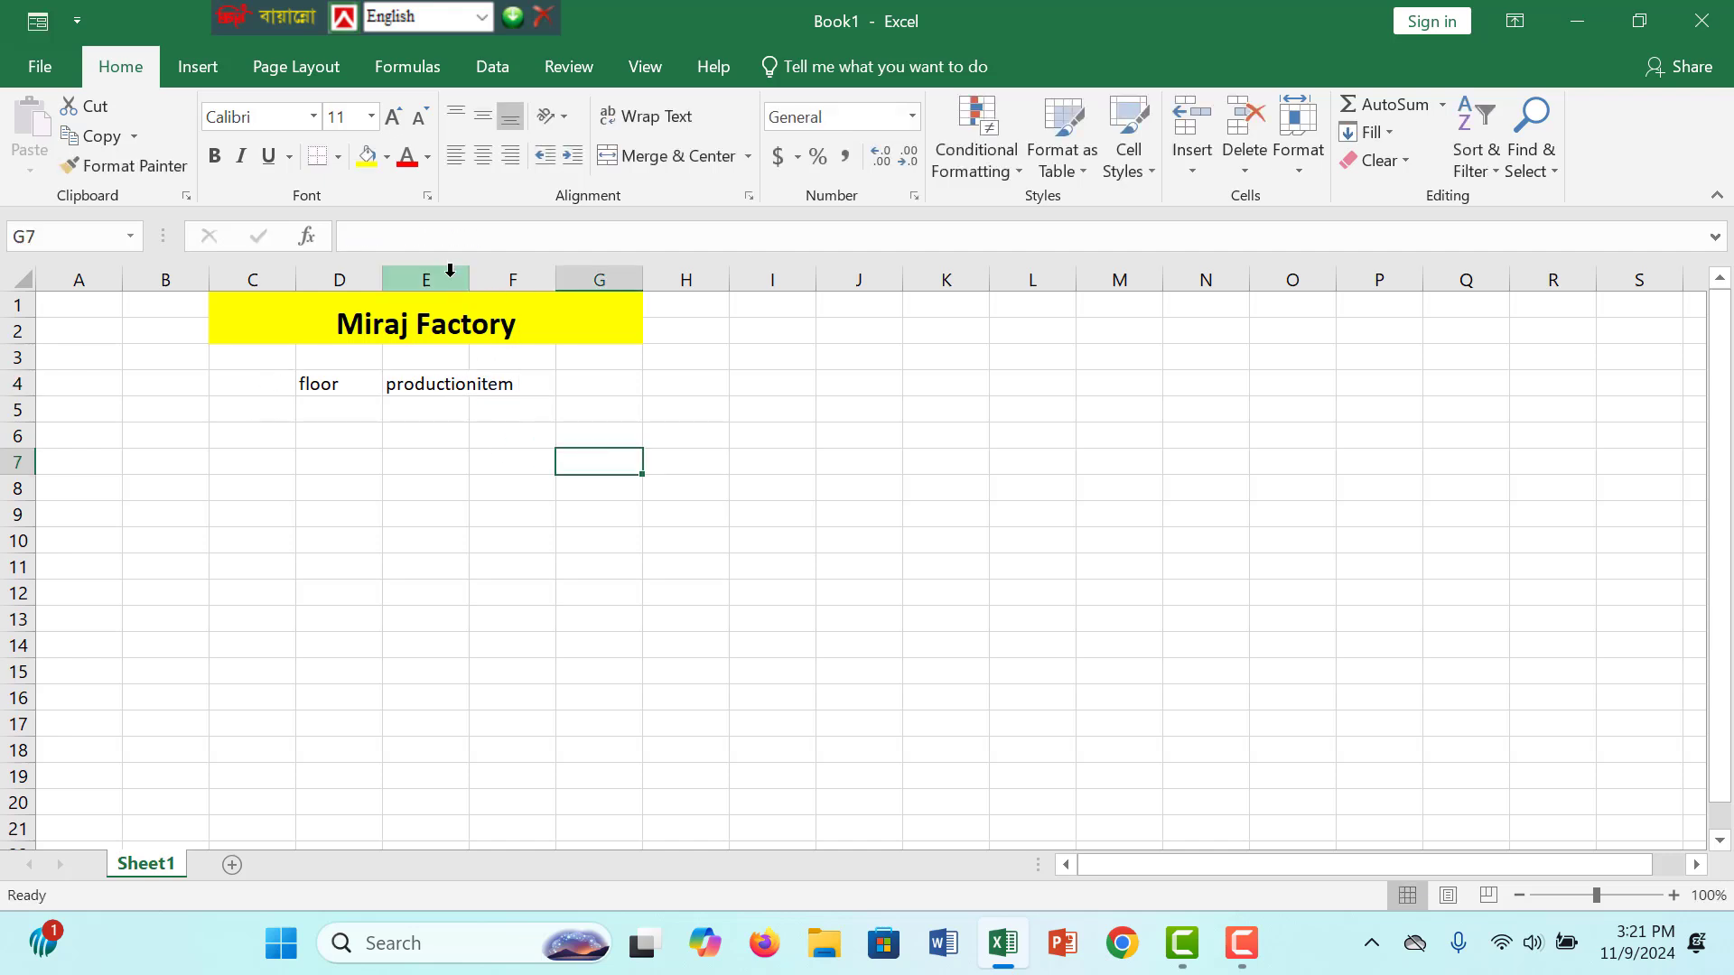
drag(471, 284, 539, 283)
Enter the header "Count" in cell F4 beside the "productionitem" header.
click(569, 383)
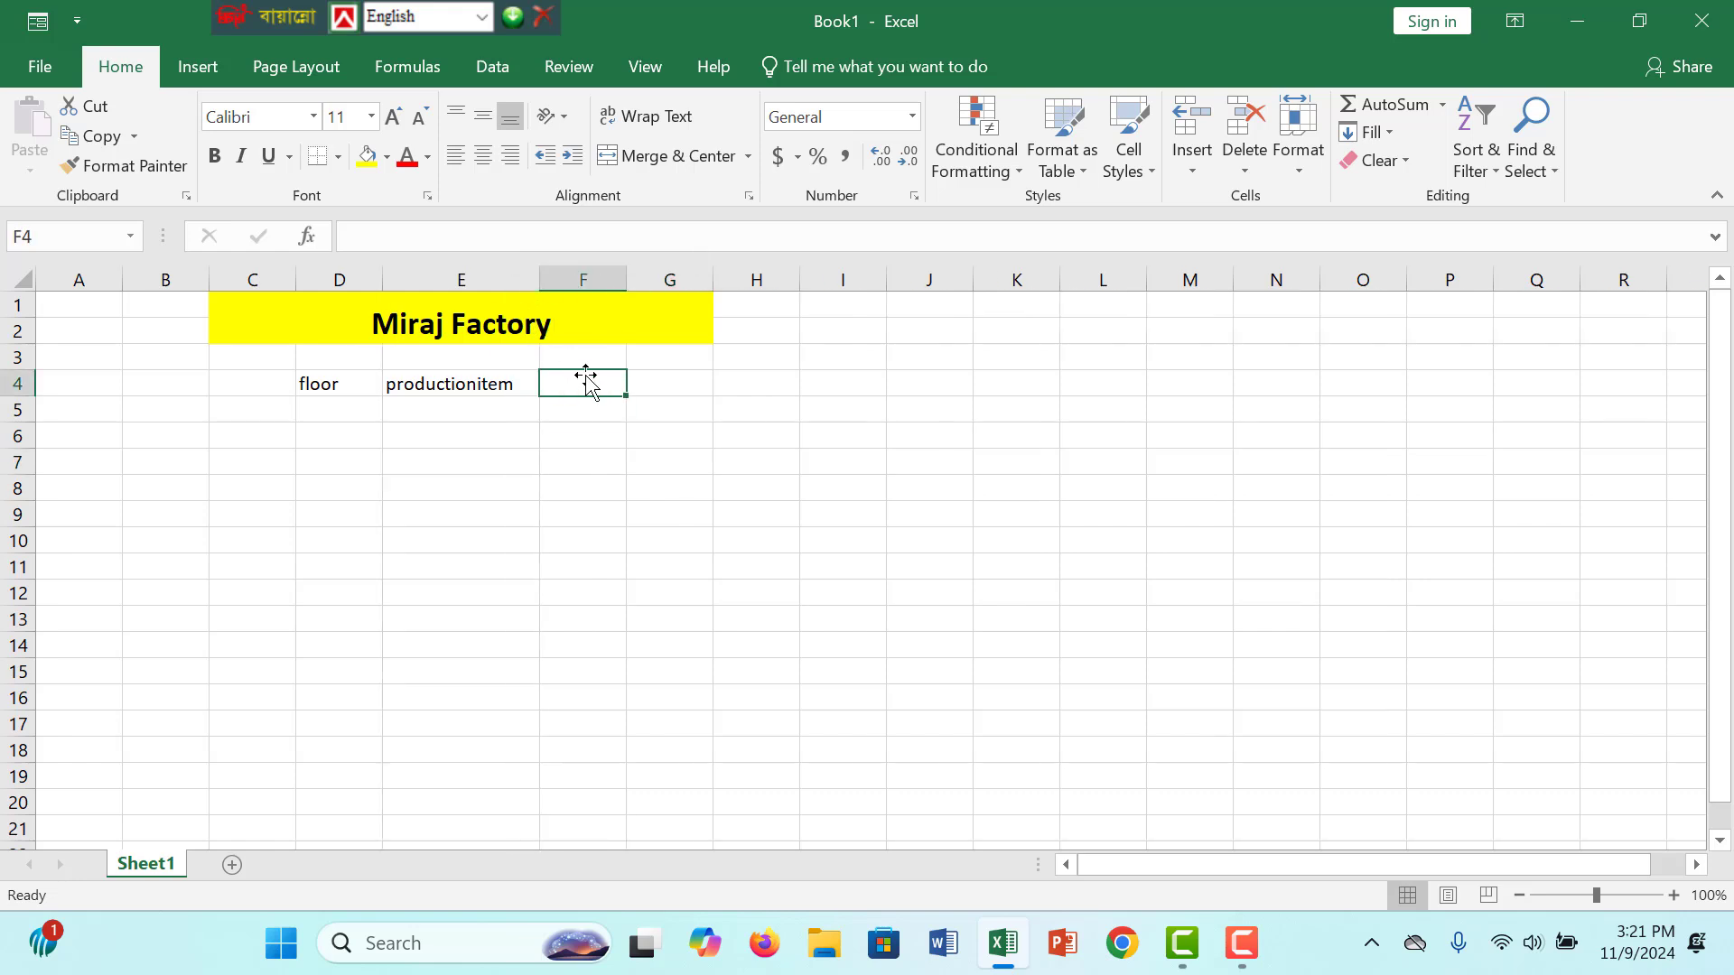
click(321, 410)
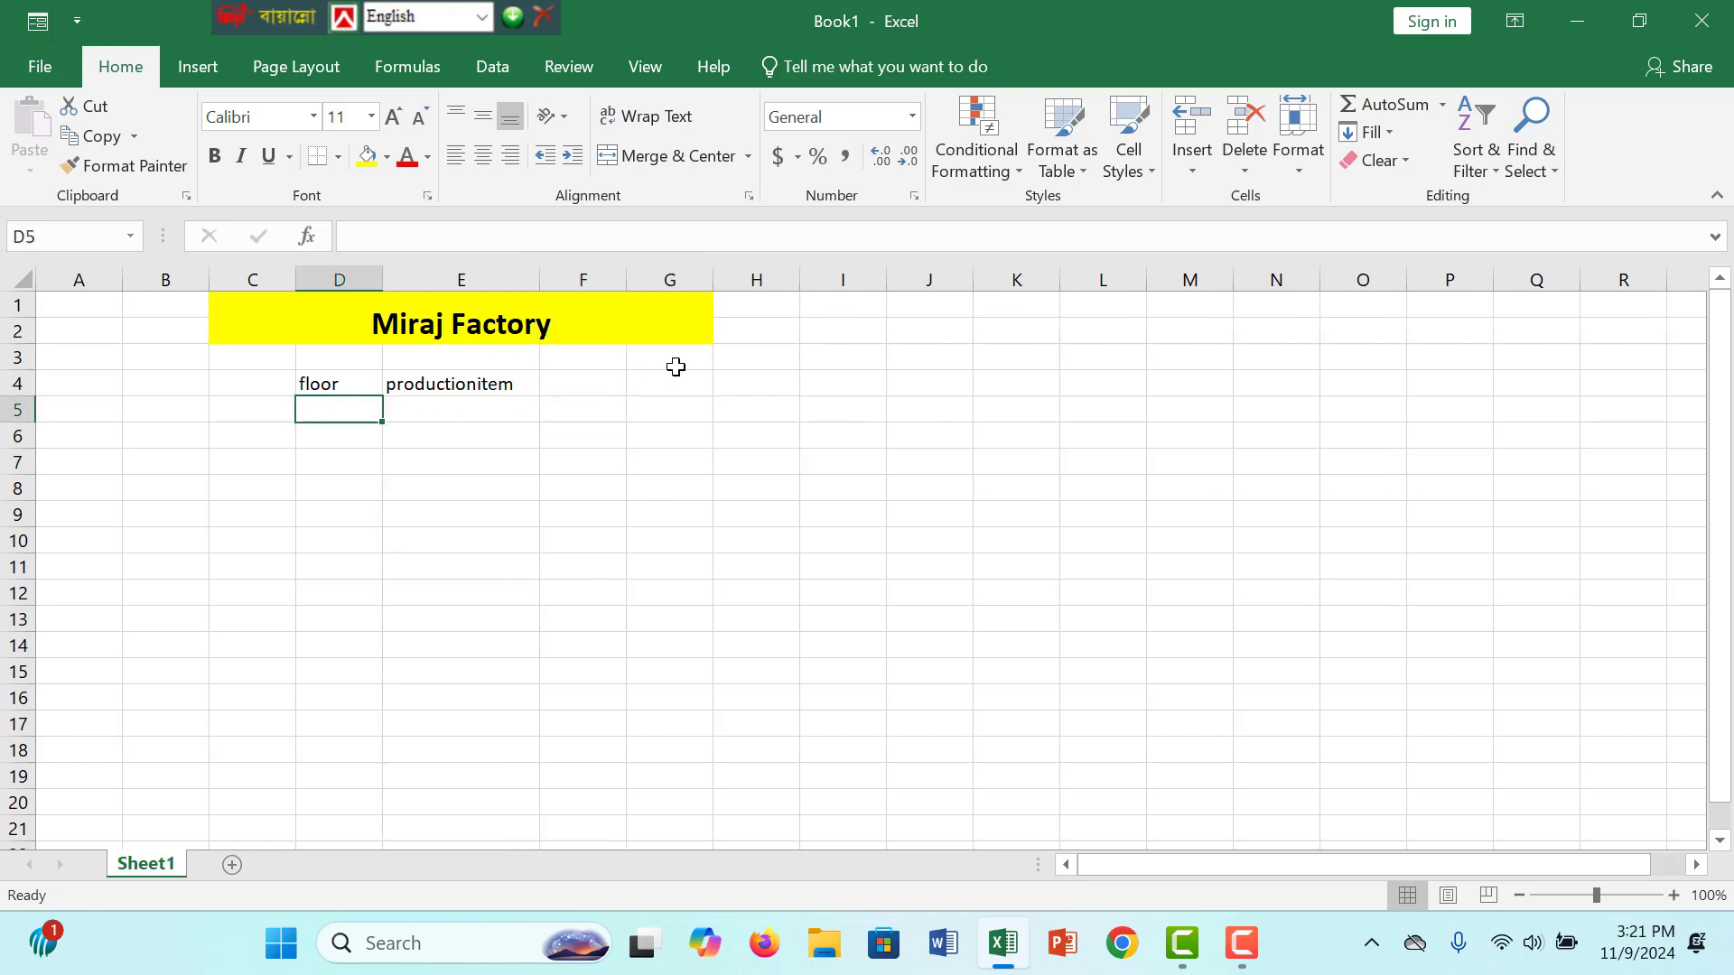
click(589, 385)
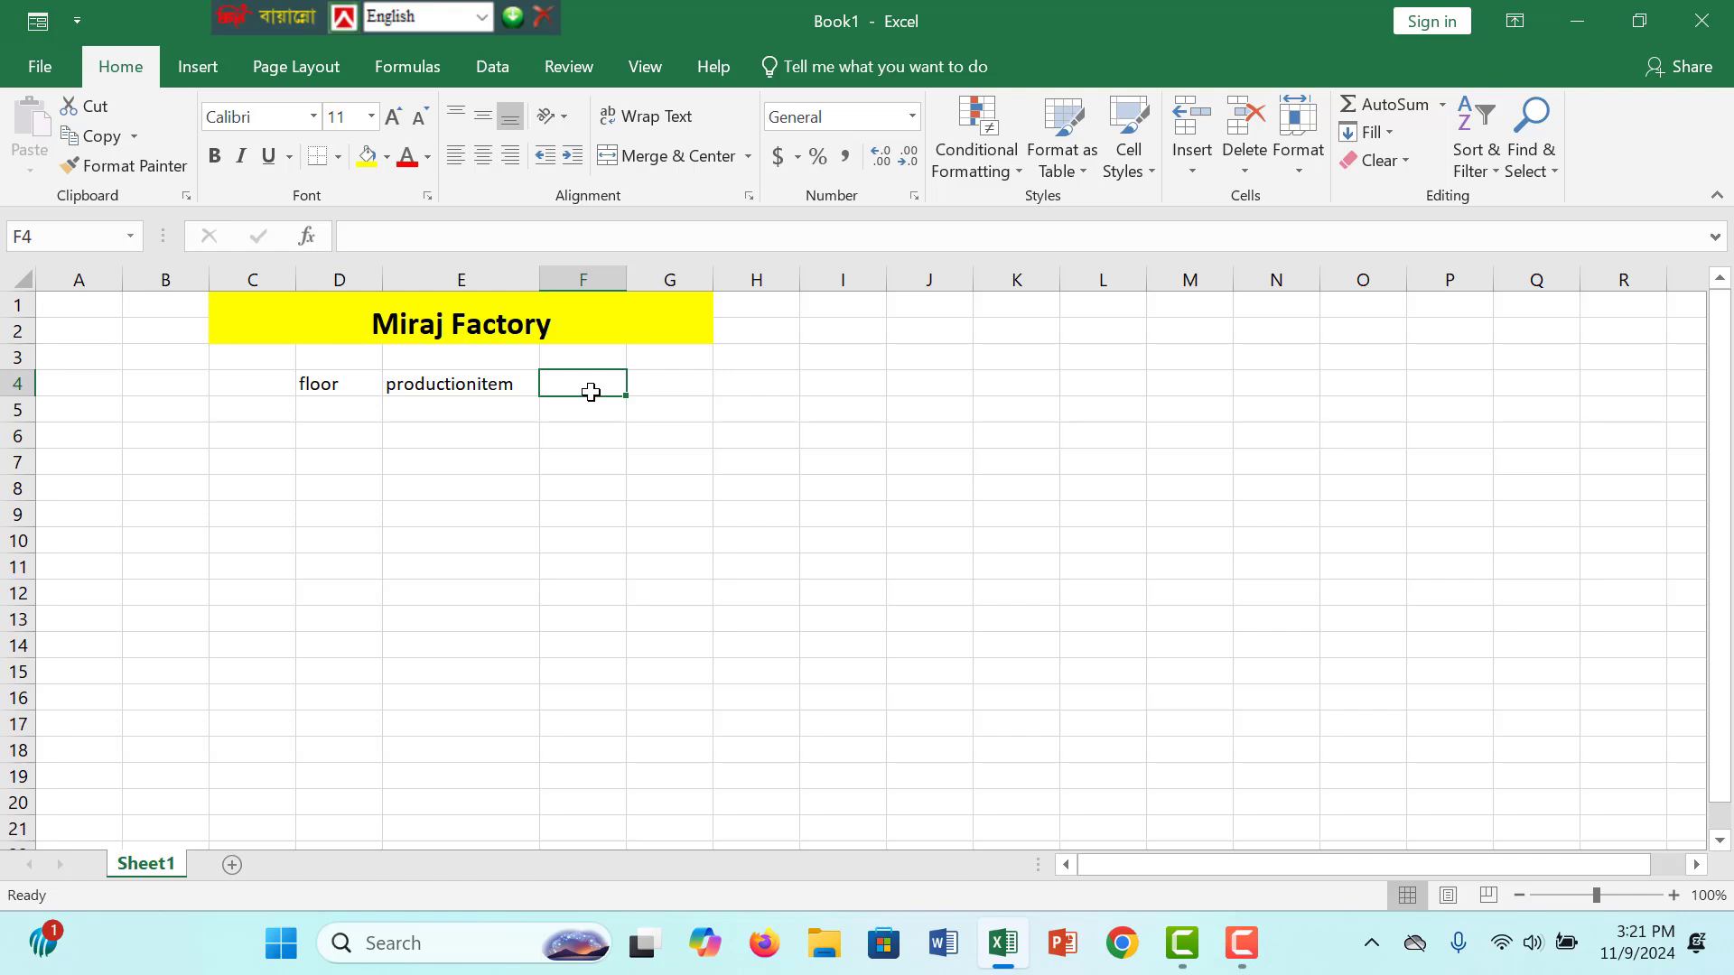
text(T)
key(BackSpace)
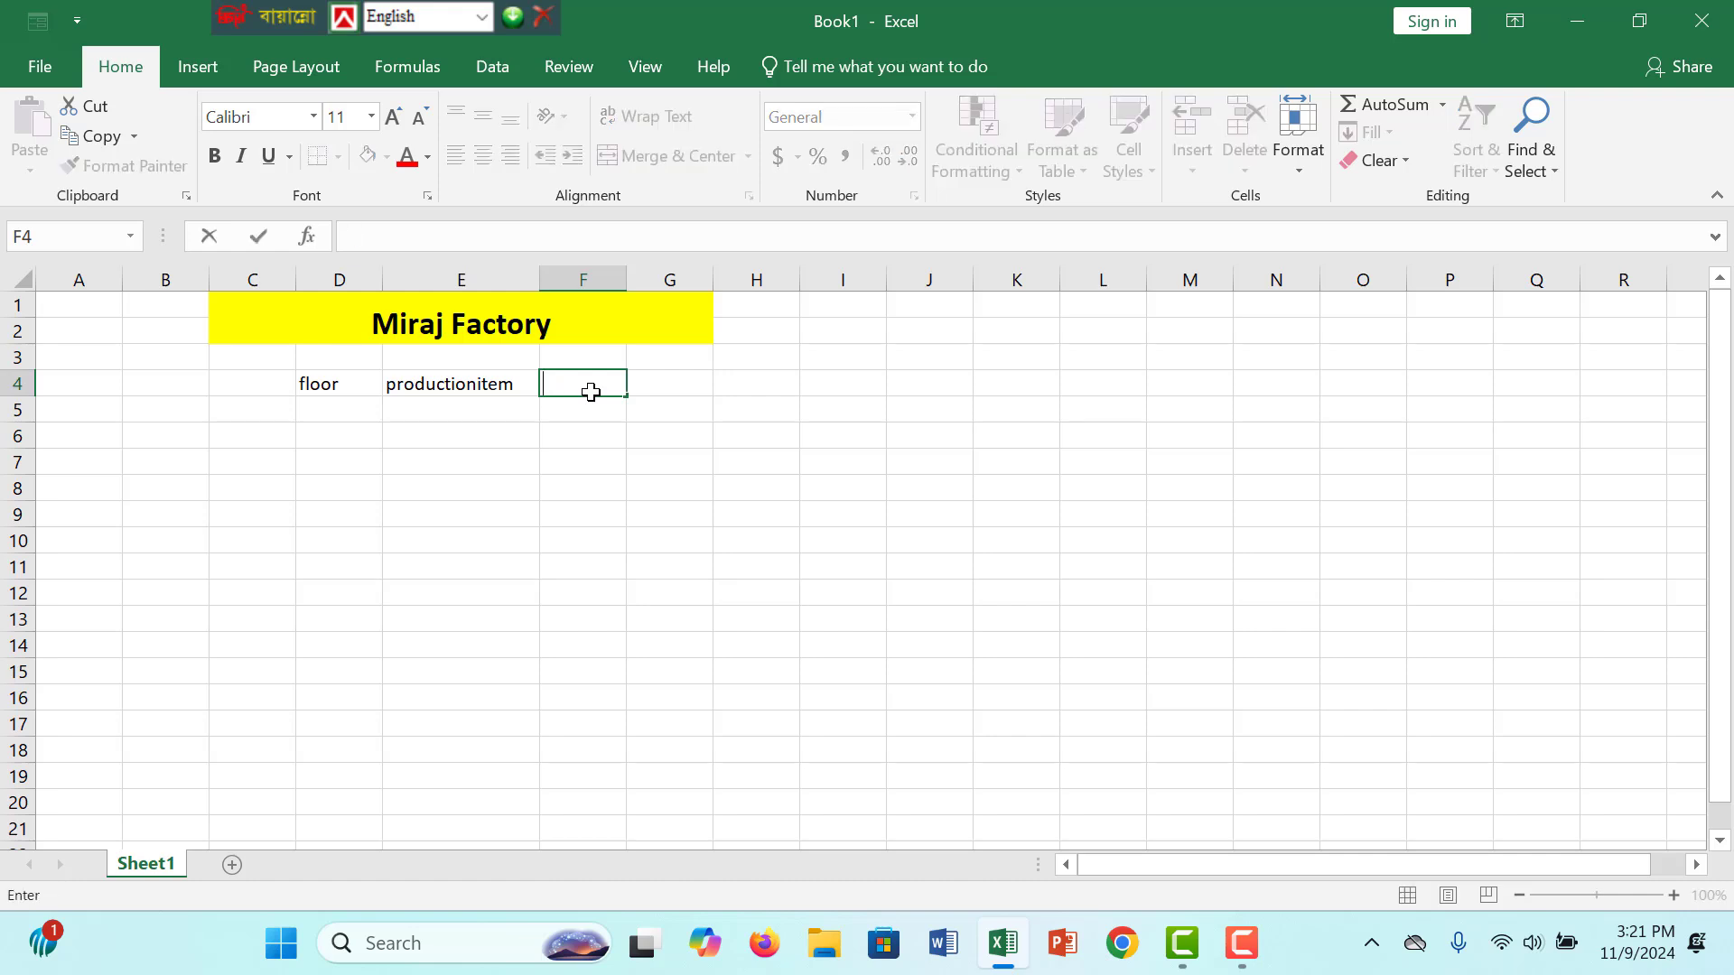
text(co)
key(BackSpace)
key(BackSpace)
text(Co)
click(536, 462)
Enter the header "Total" in cell G4 beside the "Count" header.
click(678, 396)
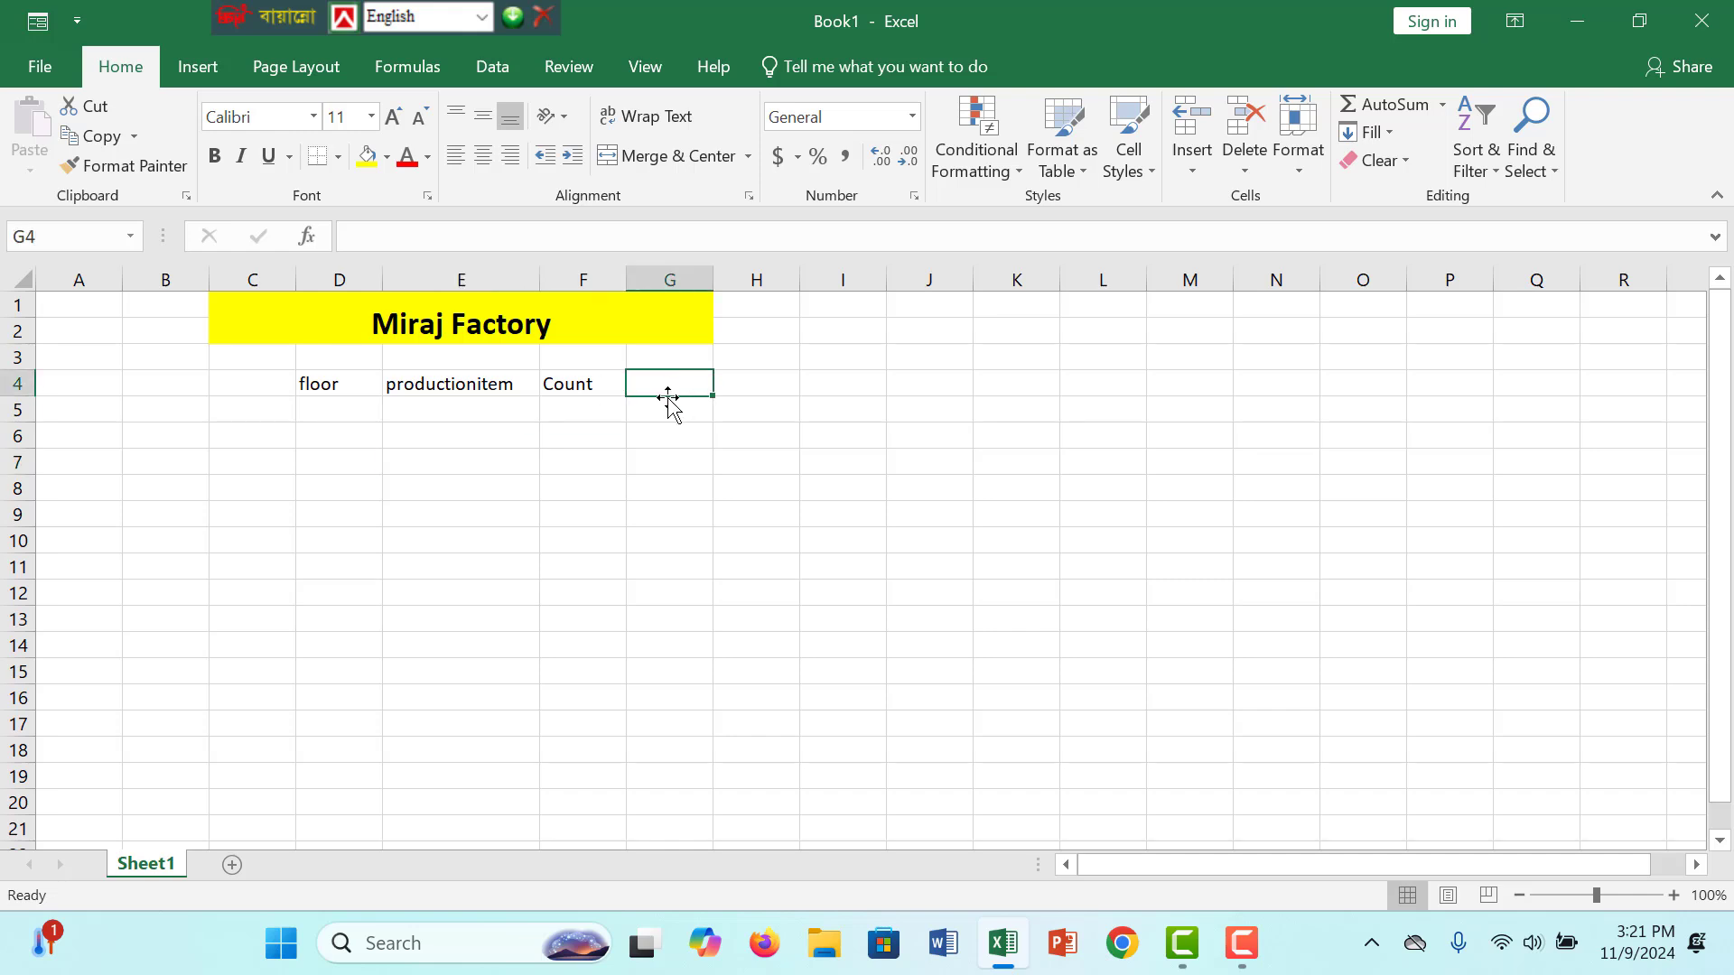
text(Justi)
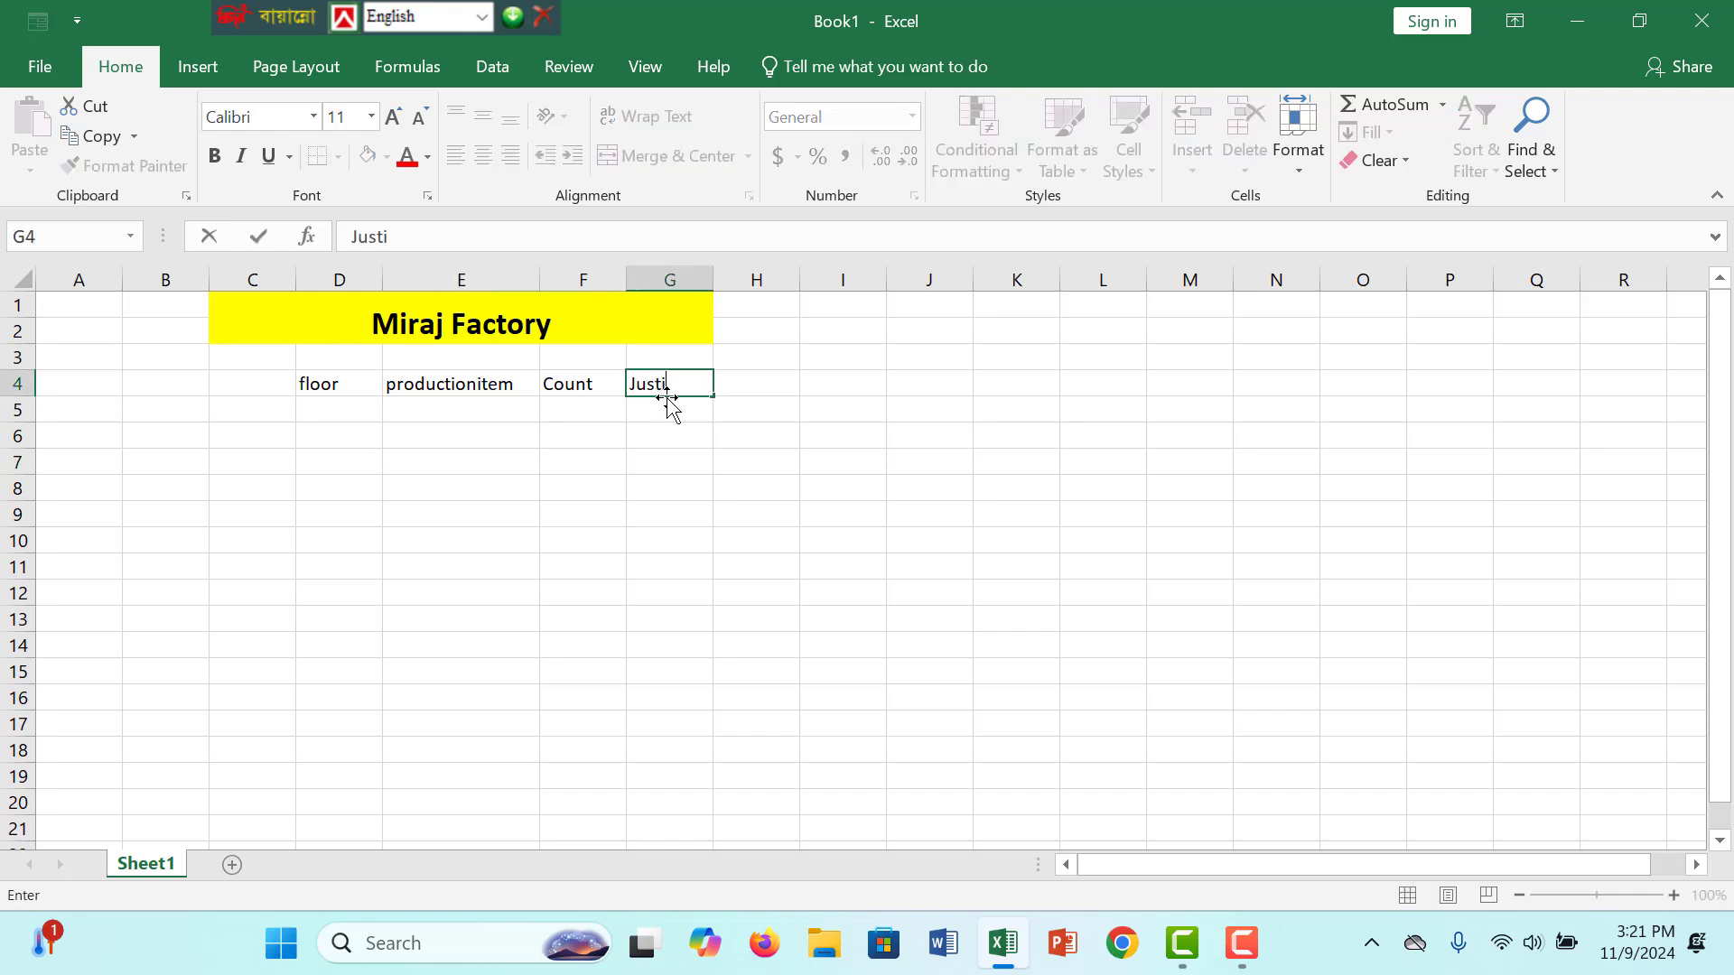
key(BackSpace)
key(BackSpace)
key(BackSpace)
key(BackSpace)
key(BackSpace)
text(Total)
click(330, 461)
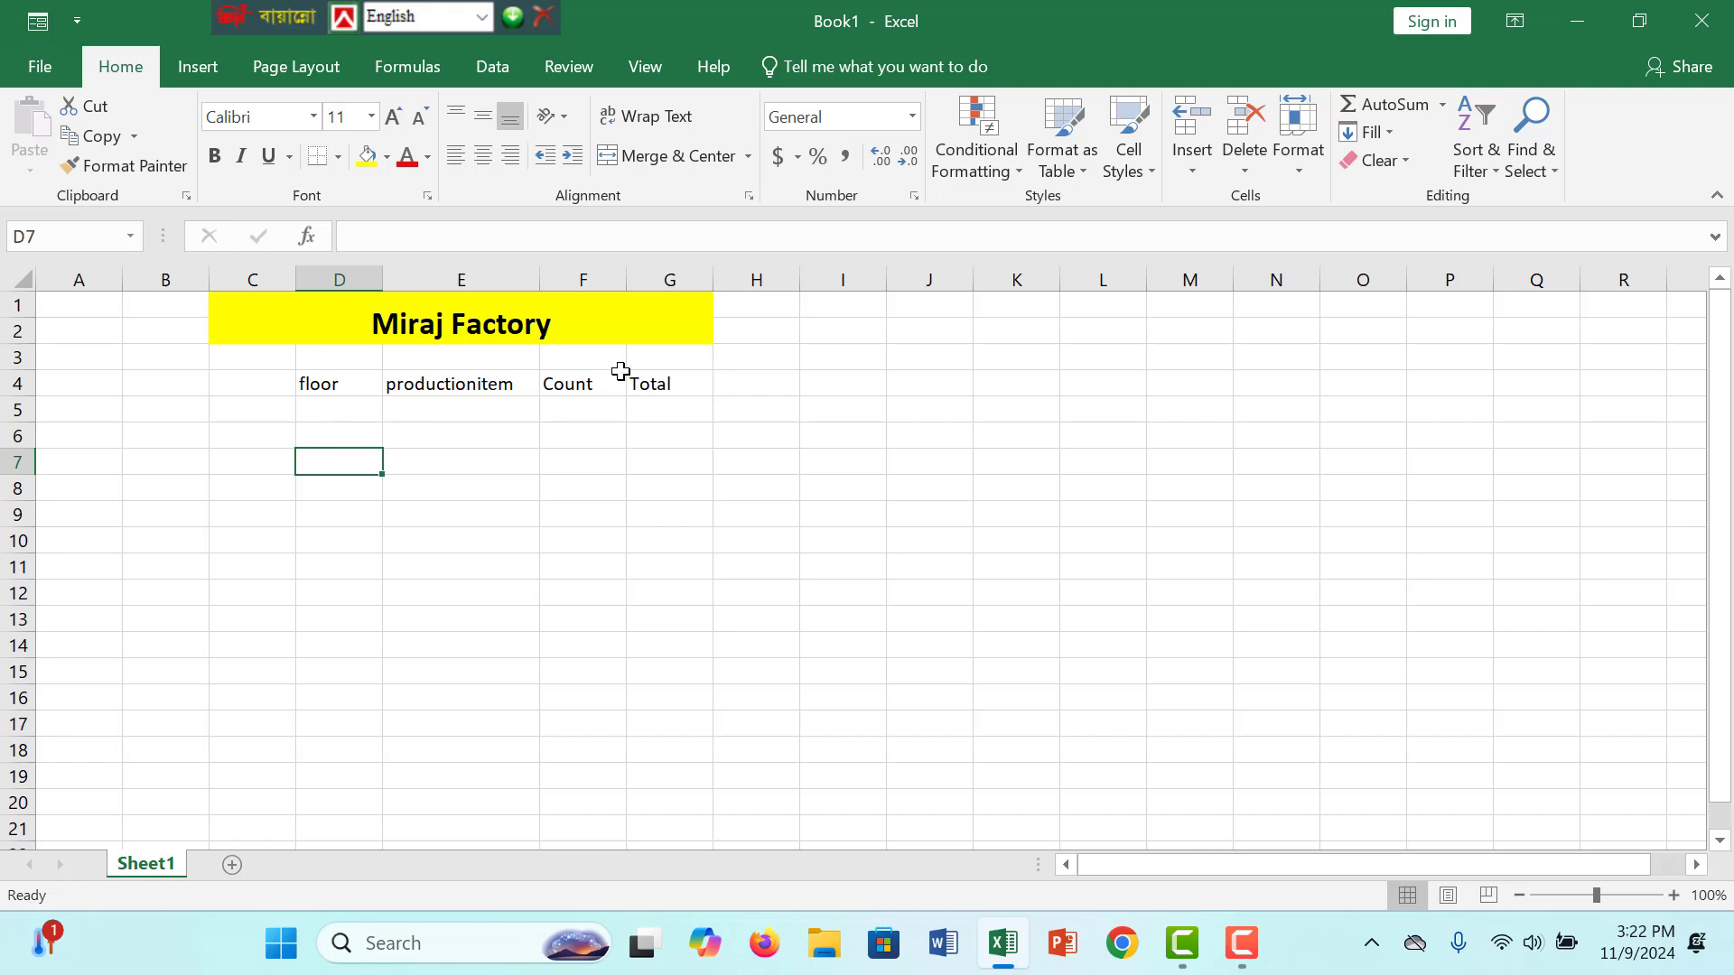
Clear the "Total" header from cell G4.
double_click(662, 388)
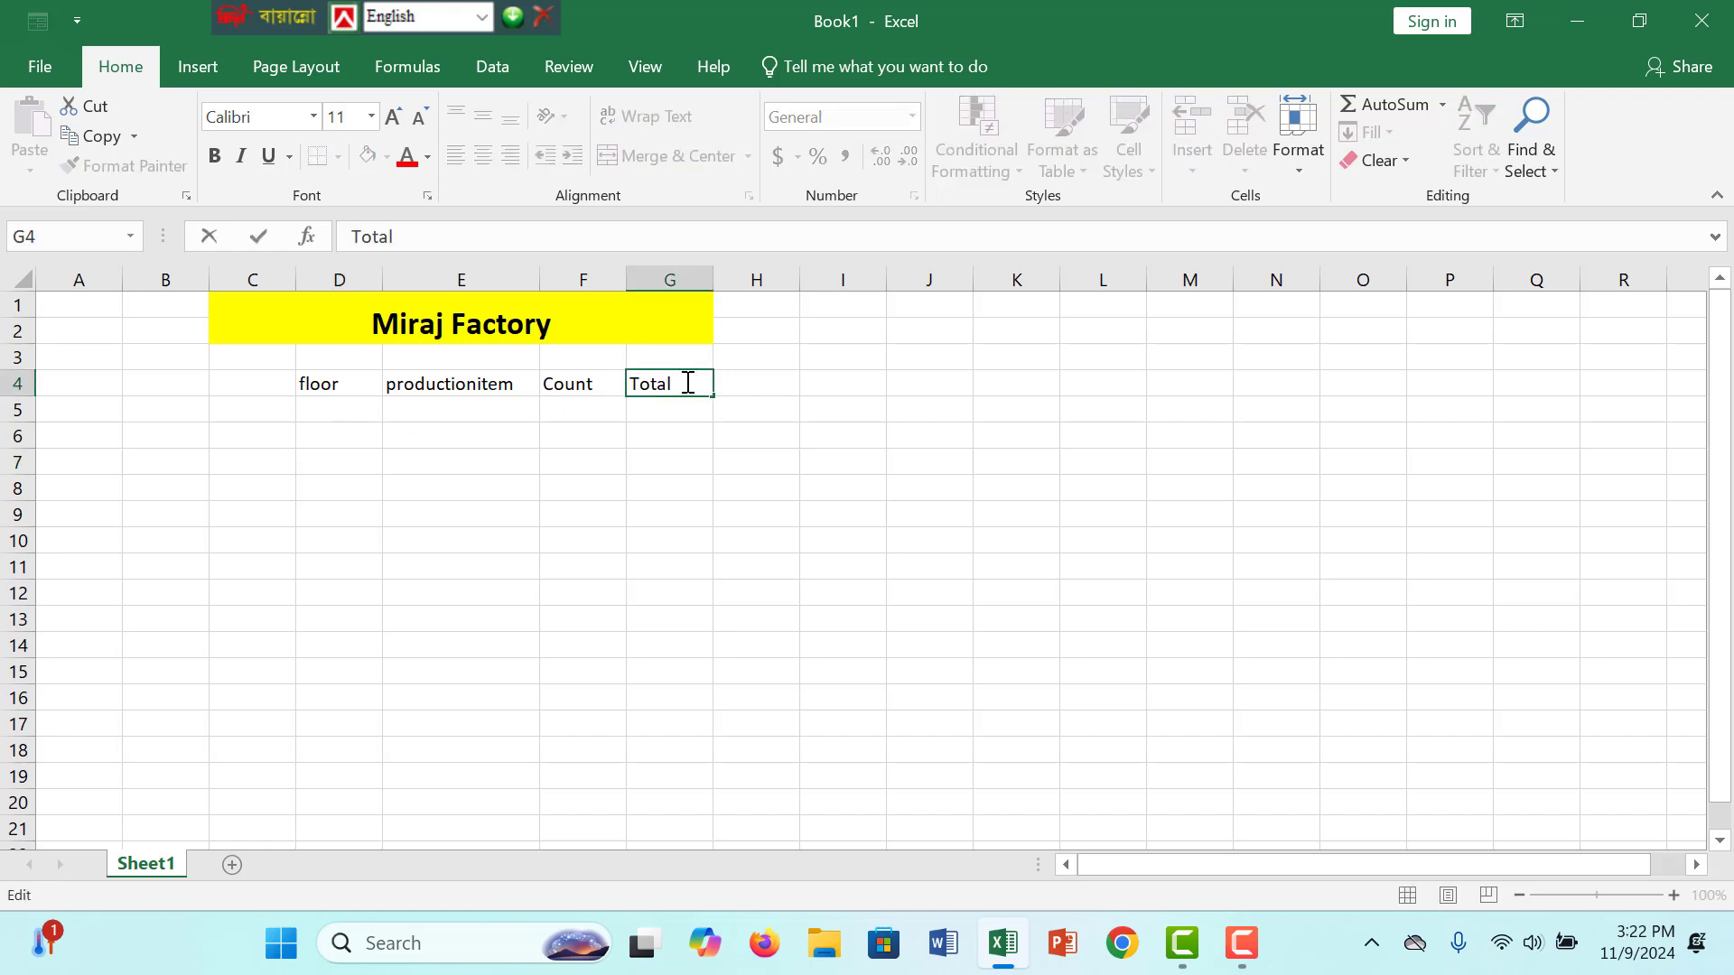
drag(689, 379, 605, 381)
key(BackSpace)
click(637, 566)
Slightly widen column F, which holds the "Count" header.
click(335, 373)
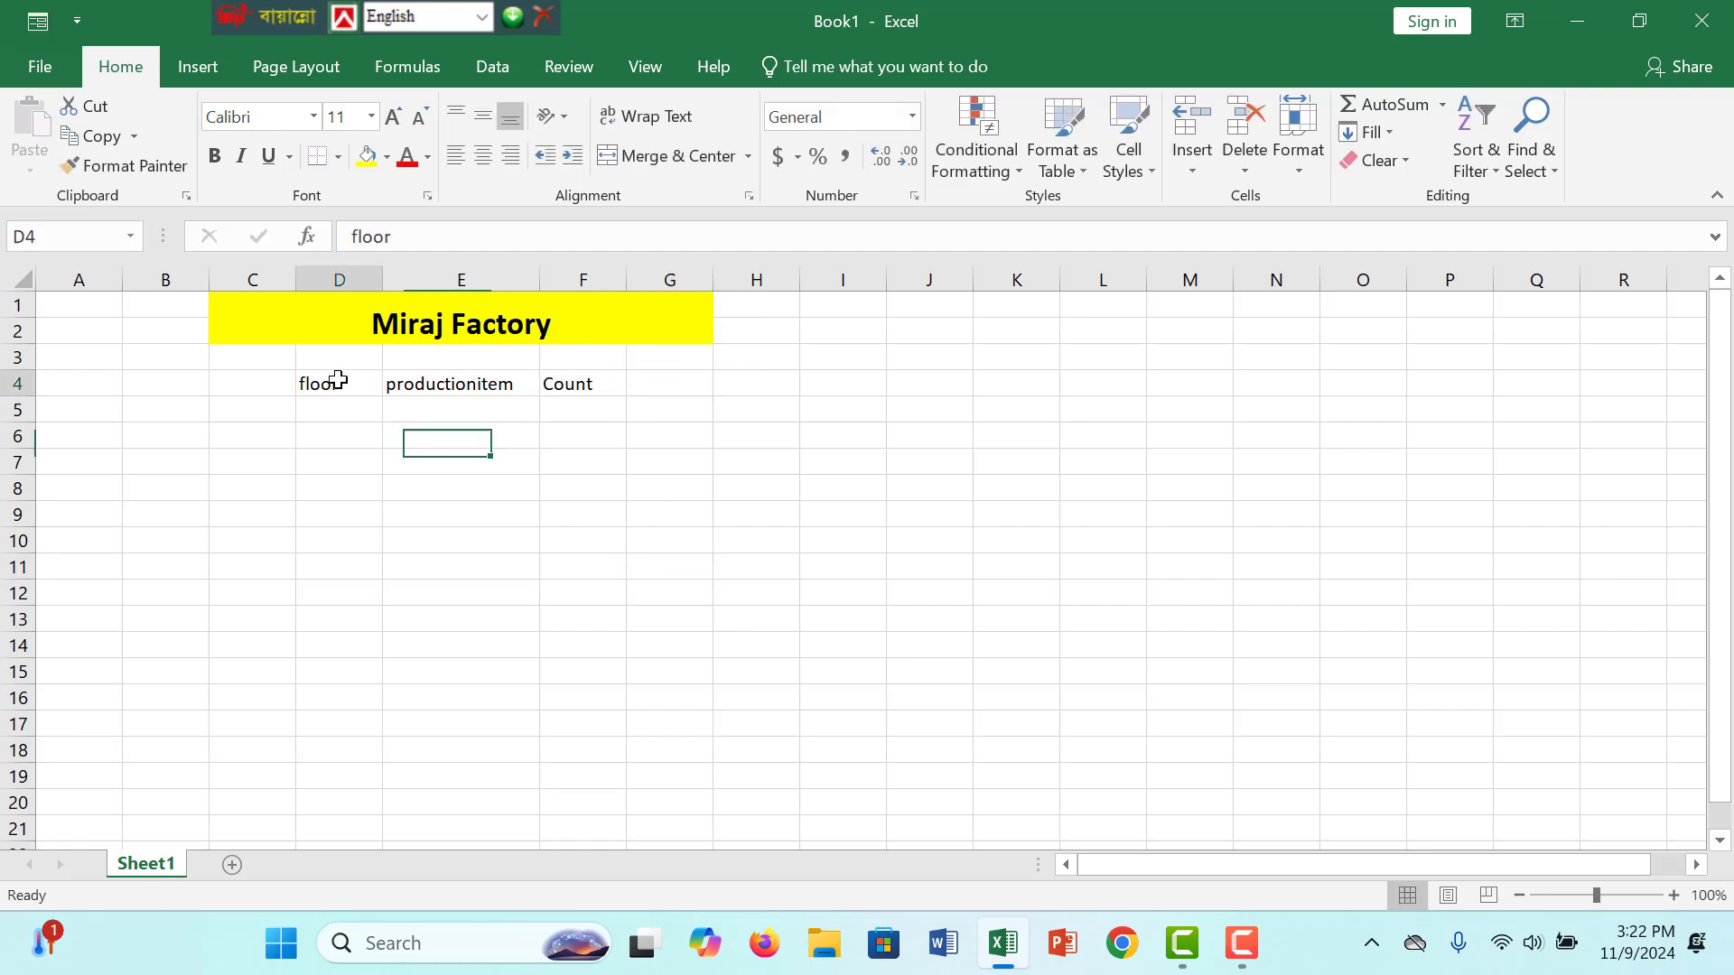
click(441, 383)
click(603, 386)
click(673, 381)
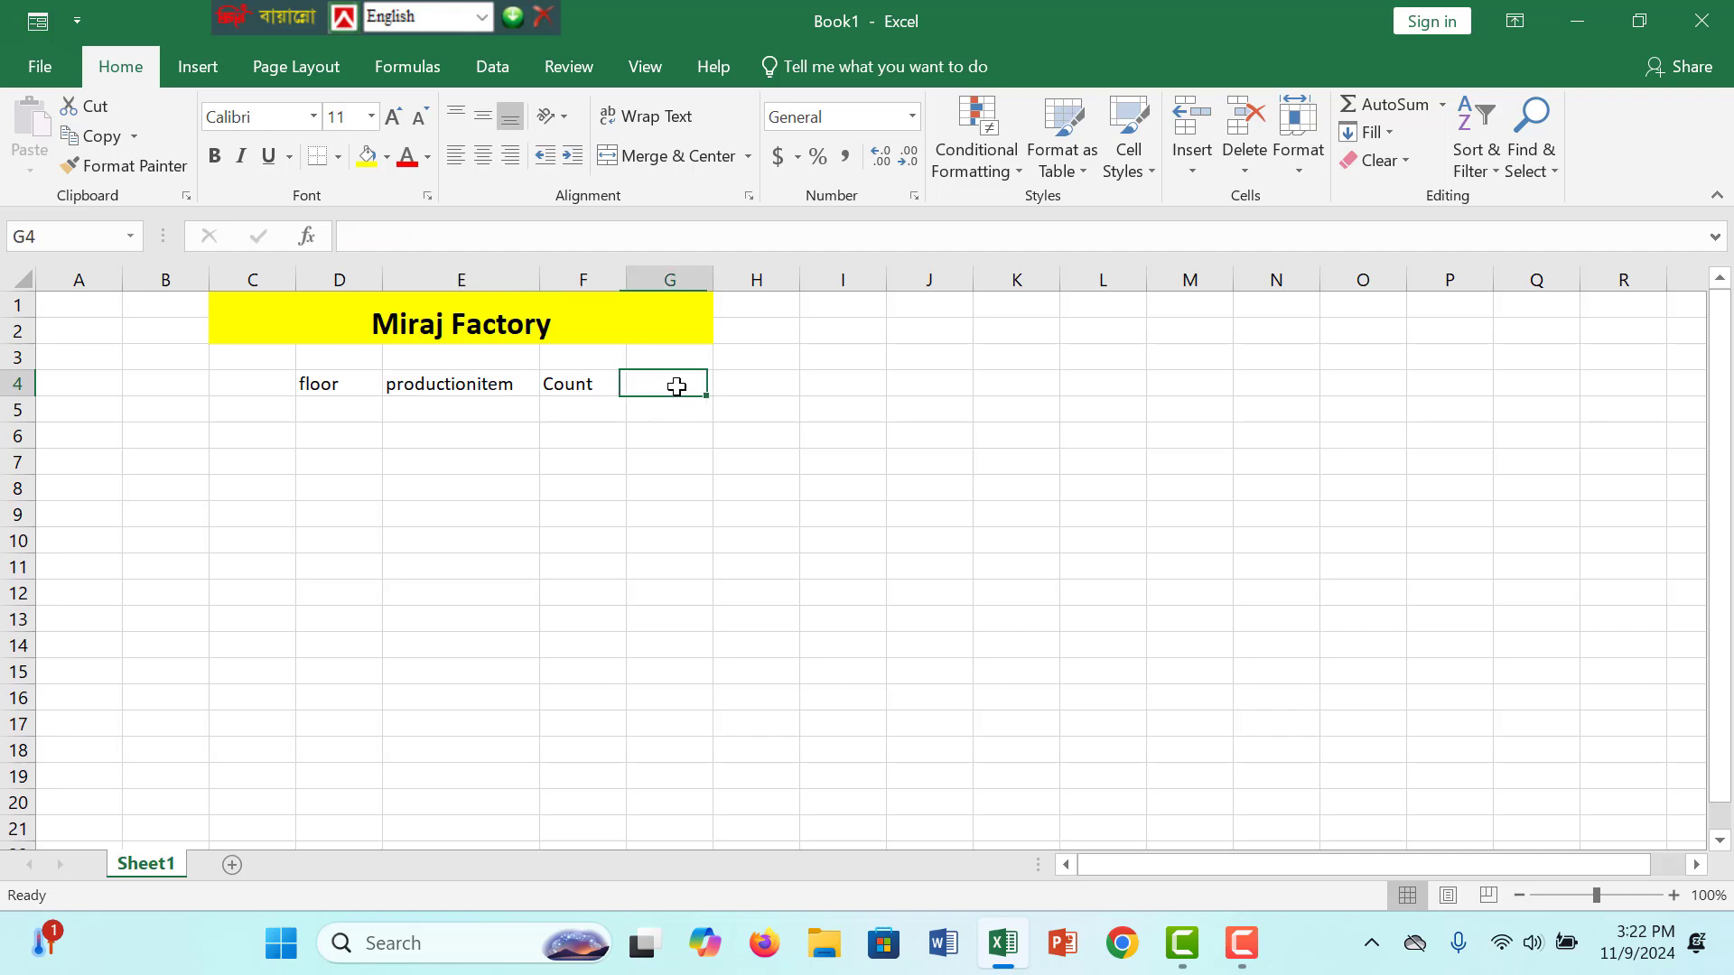
drag(627, 282, 653, 282)
Enter the list heading "Production item" in cell K5 and widen column K to fit it.
click(1055, 468)
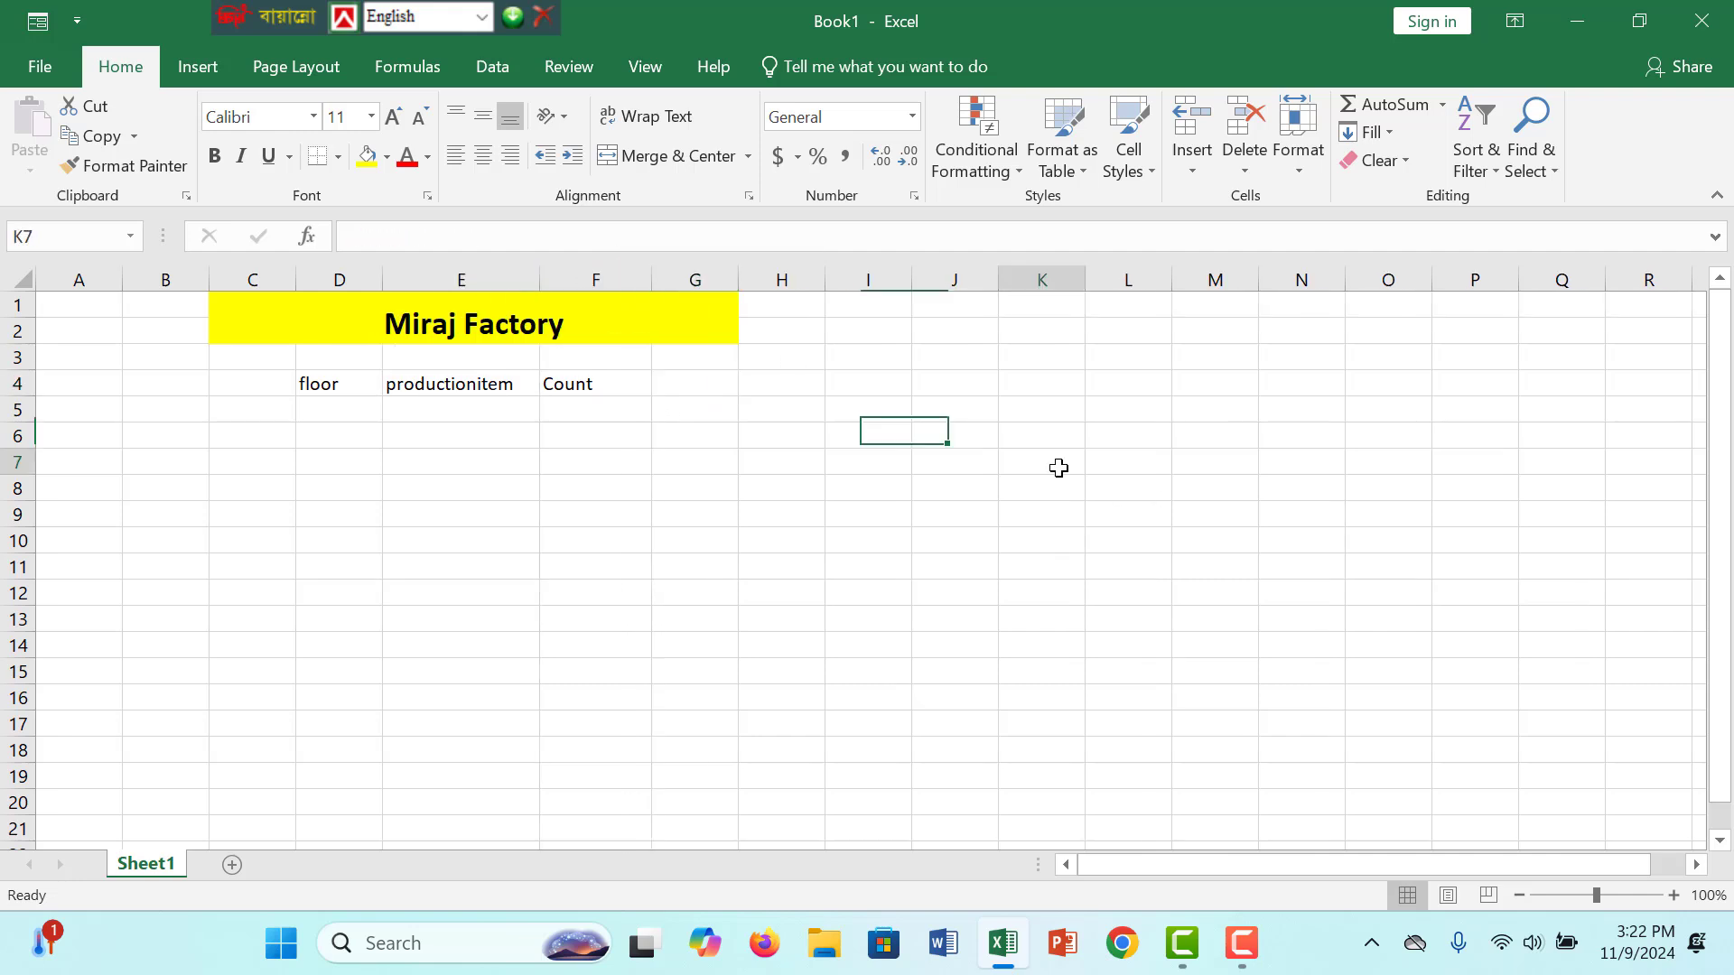
click(1050, 412)
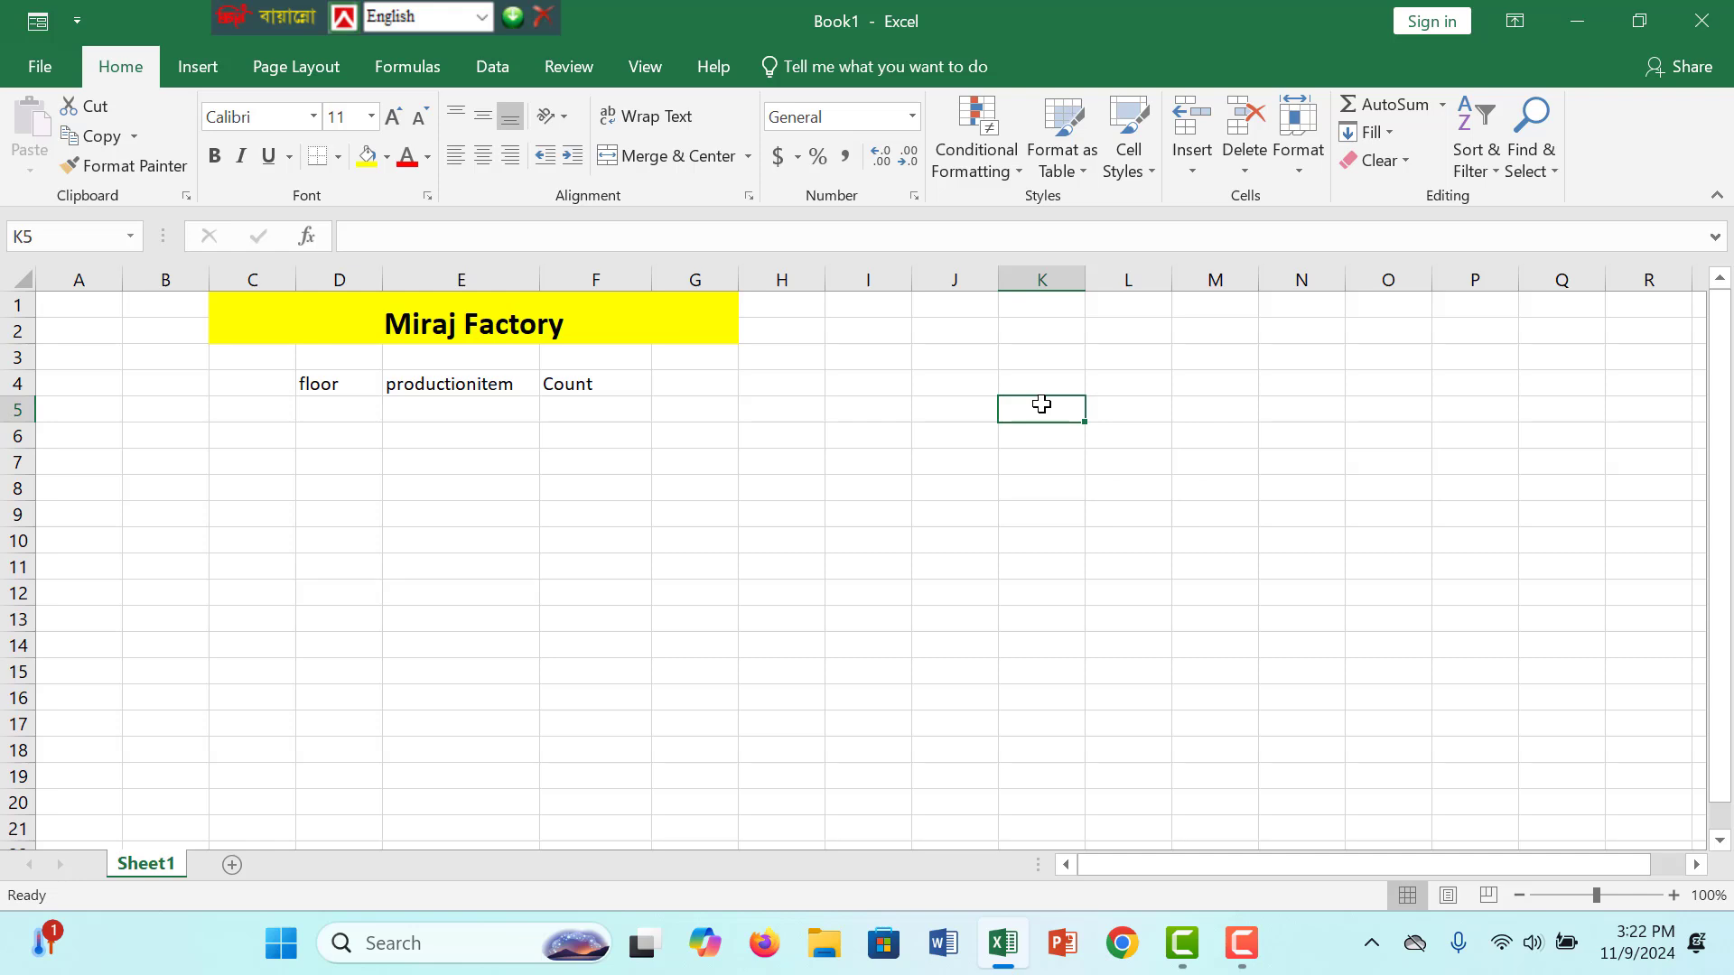
text(Prod)
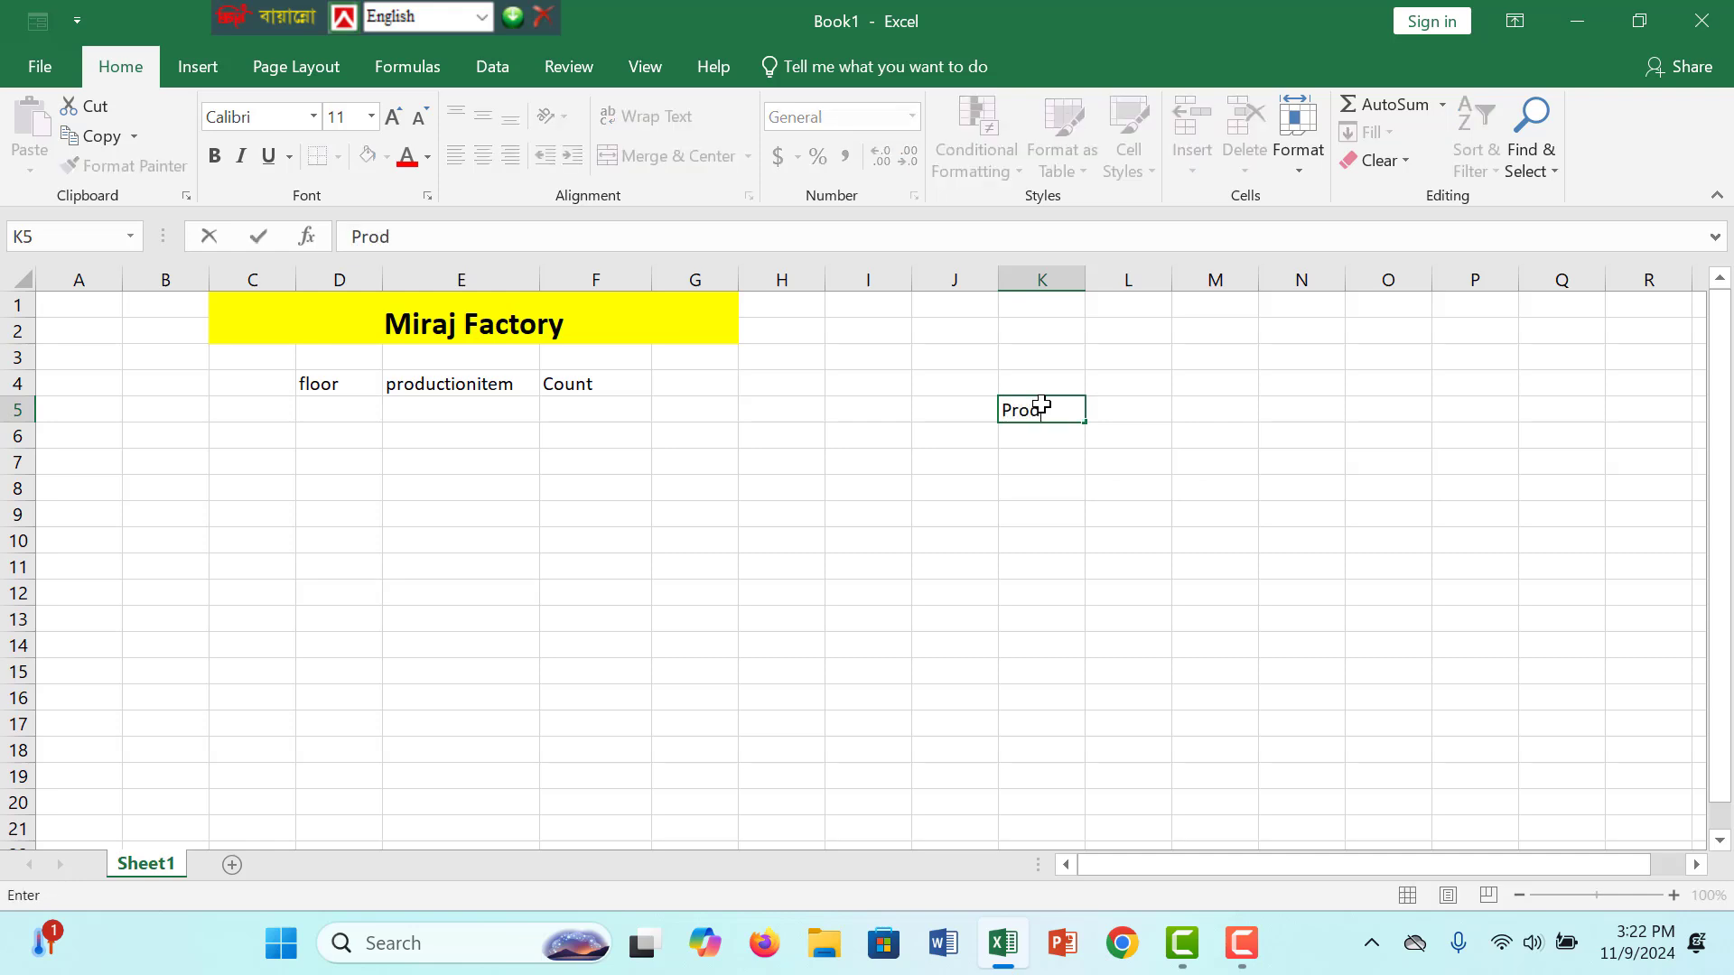
text(uction item)
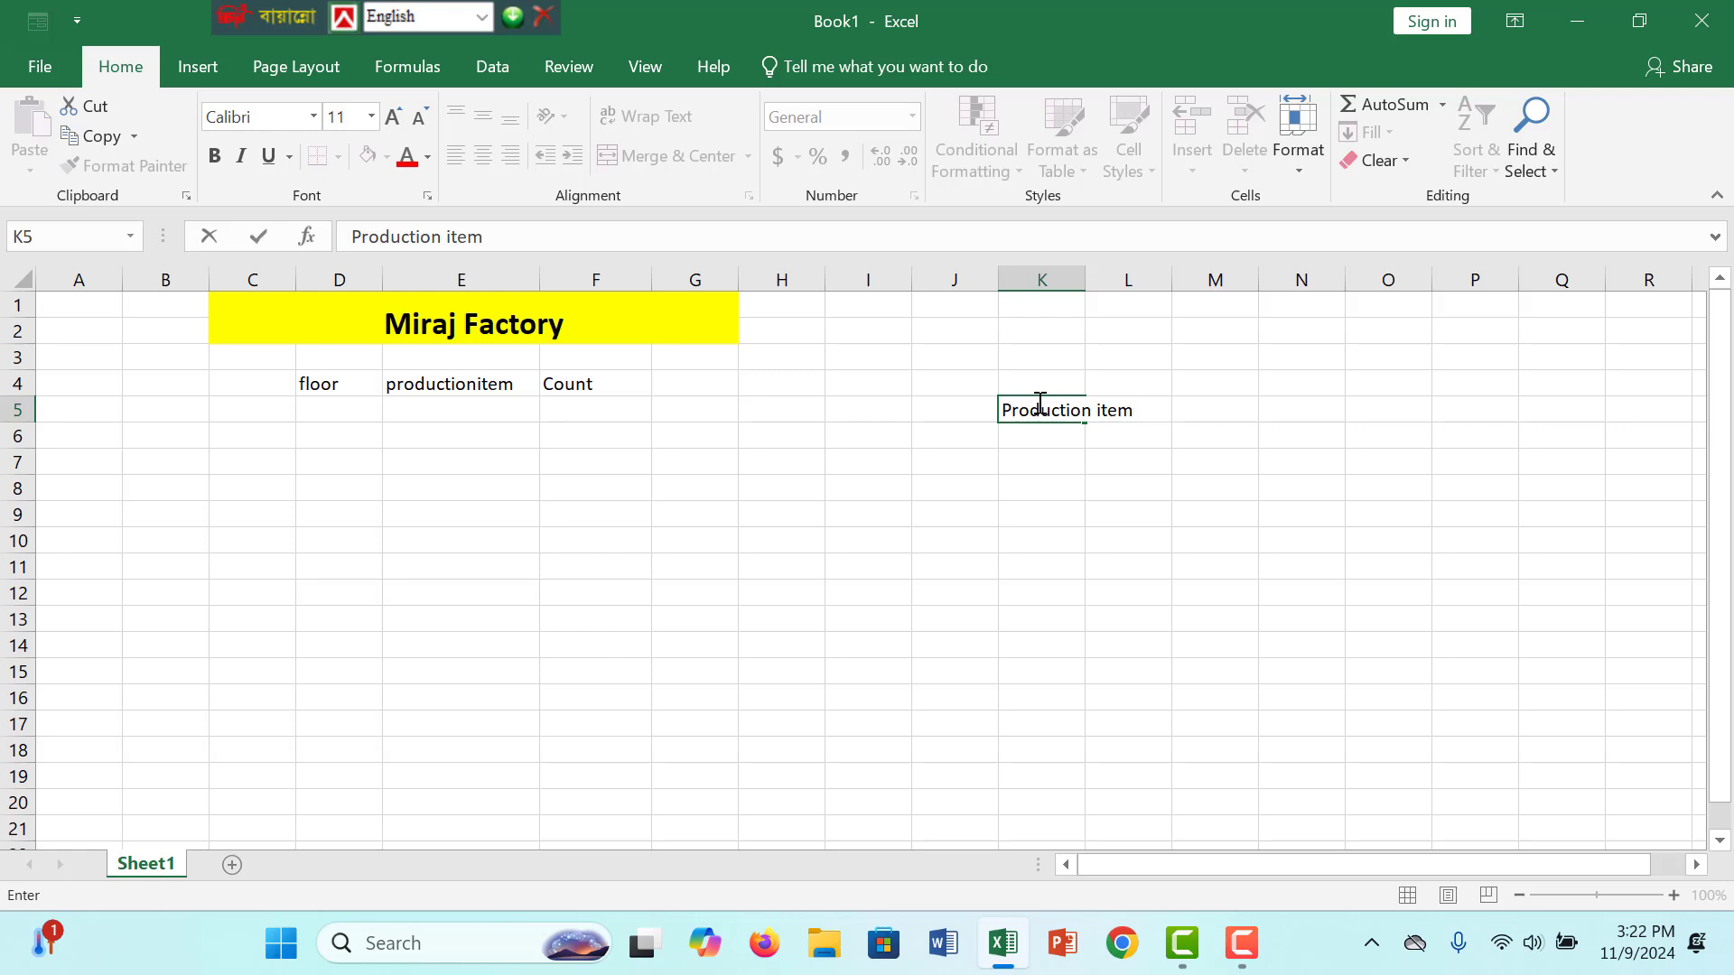
click(1096, 461)
drag(1087, 281, 1163, 281)
Enter "shirt" in cell K6 as the first entry under the "Production item" heading.
click(1058, 438)
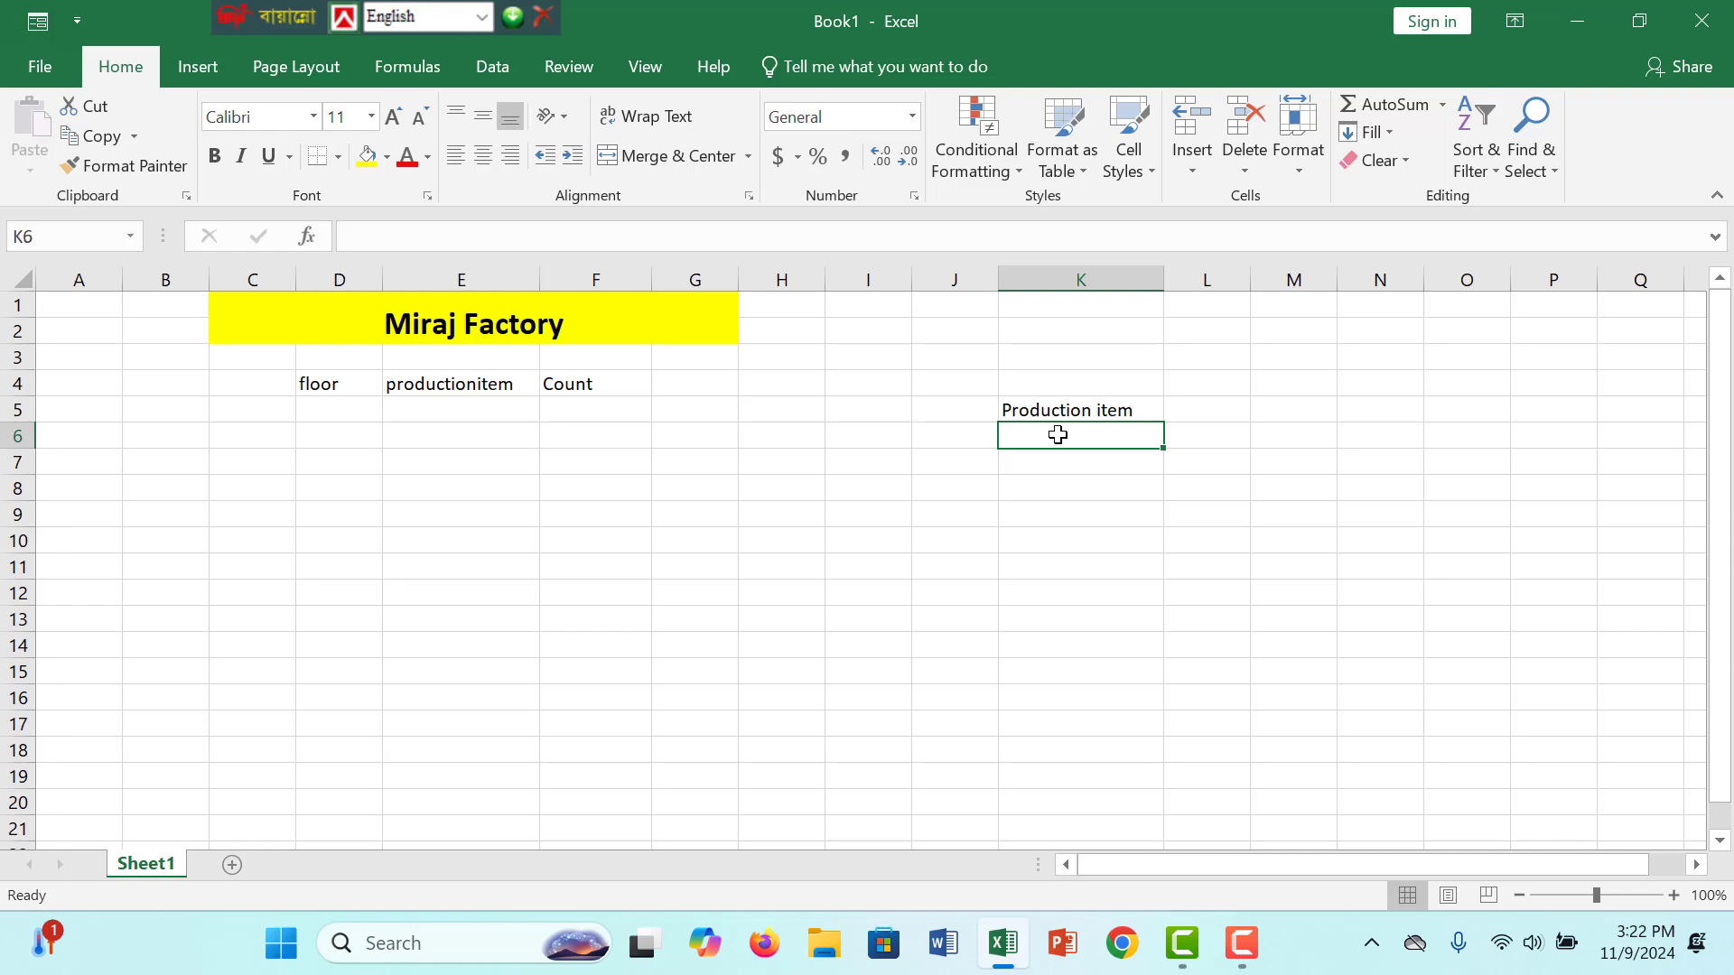
text(To )
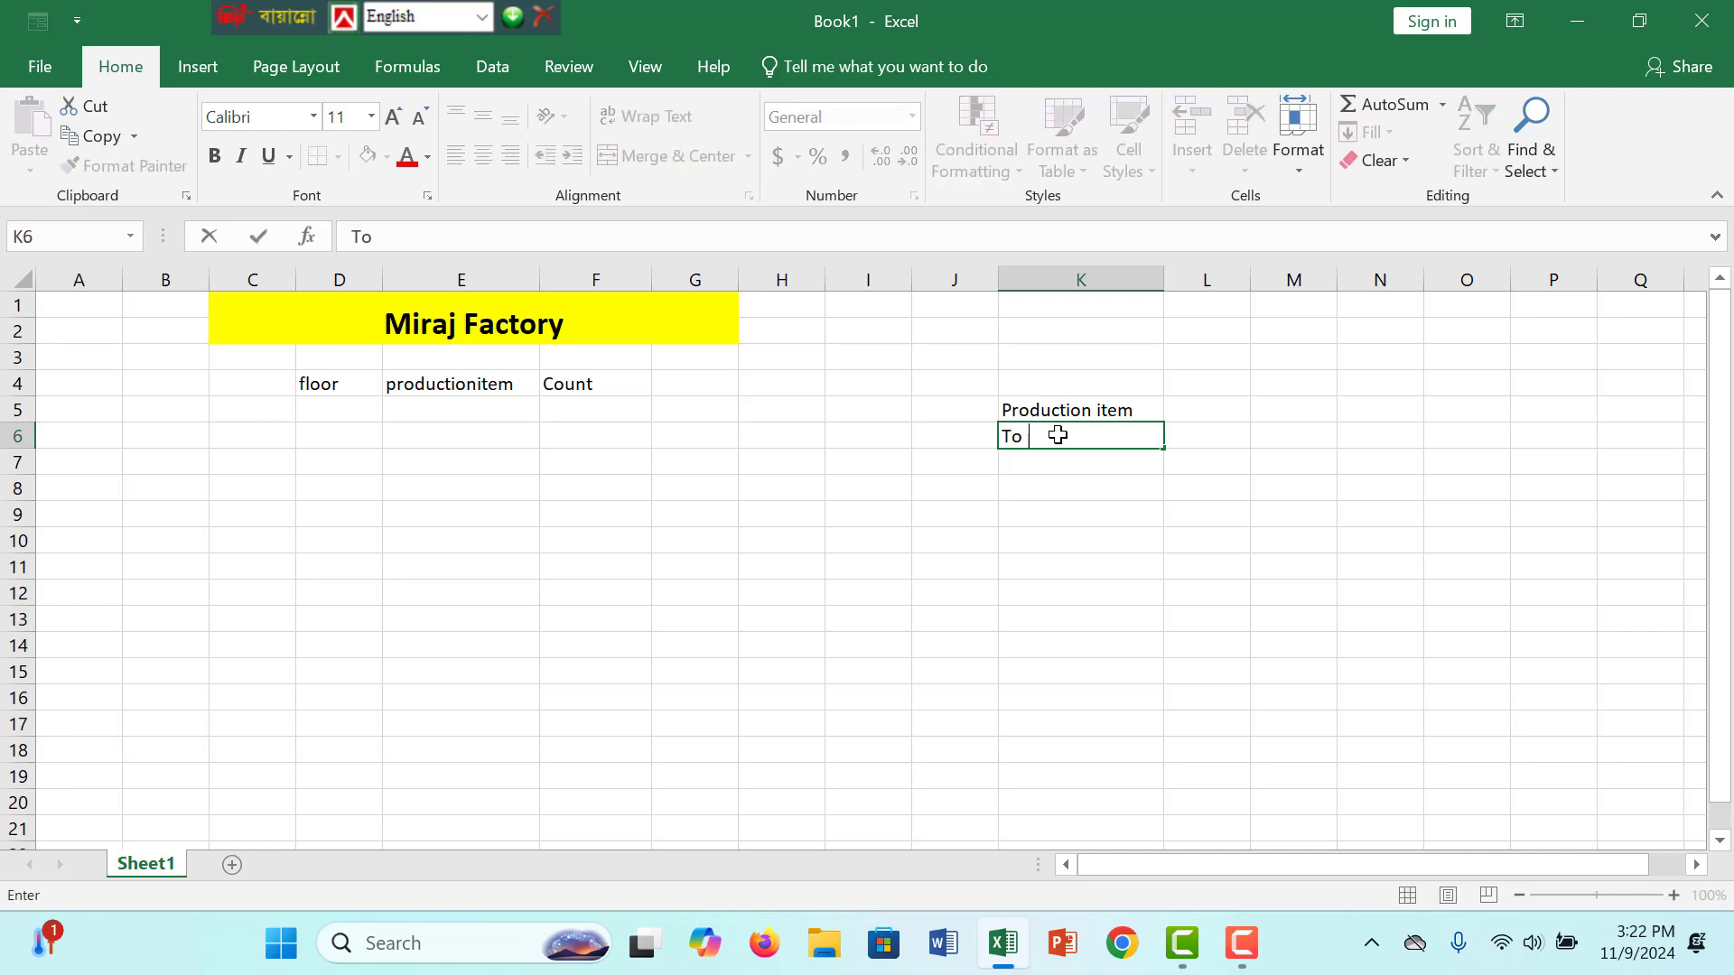
text(a)
key(BackSpace)
key(BackSpace)
key(BackSpace)
key(BackSpace)
key(BackSpace)
text(shit)
key(BackSpace)
text(et)
key(BackSpace)
key(BackSpace)
text(rt)
key(Return)
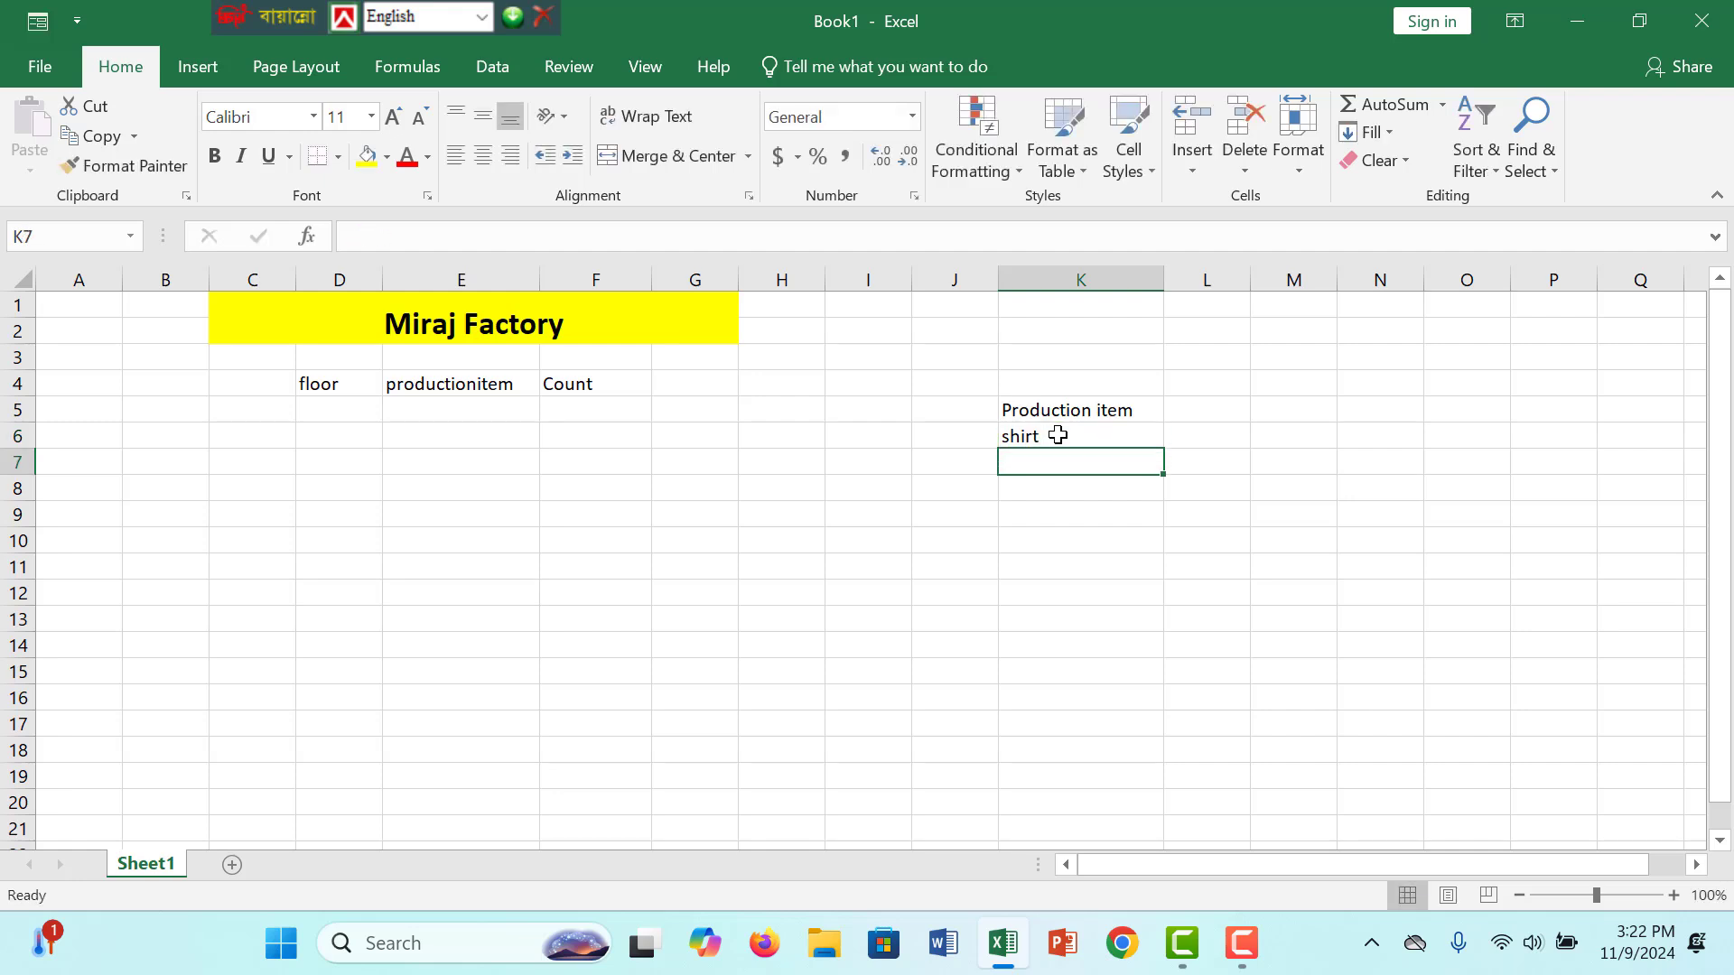
Add "pent" in cell K7 and "T-shirt" in cell K8 to the "Production item" list.
text(pent)
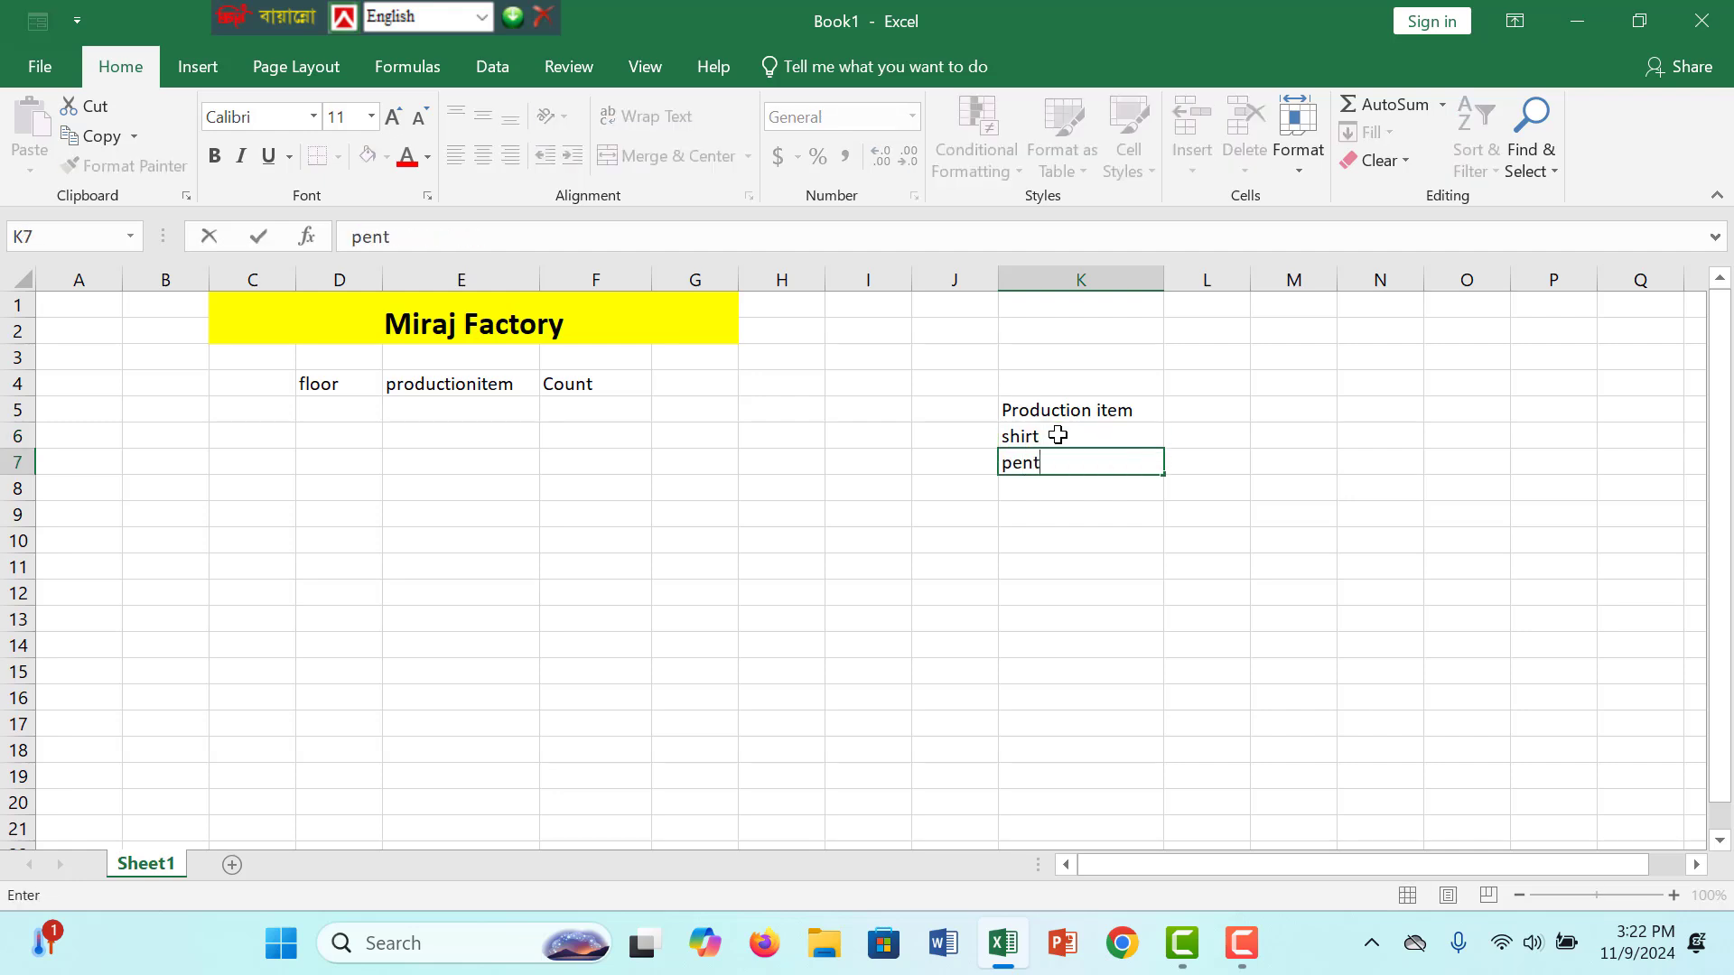
key(Return)
text(T)
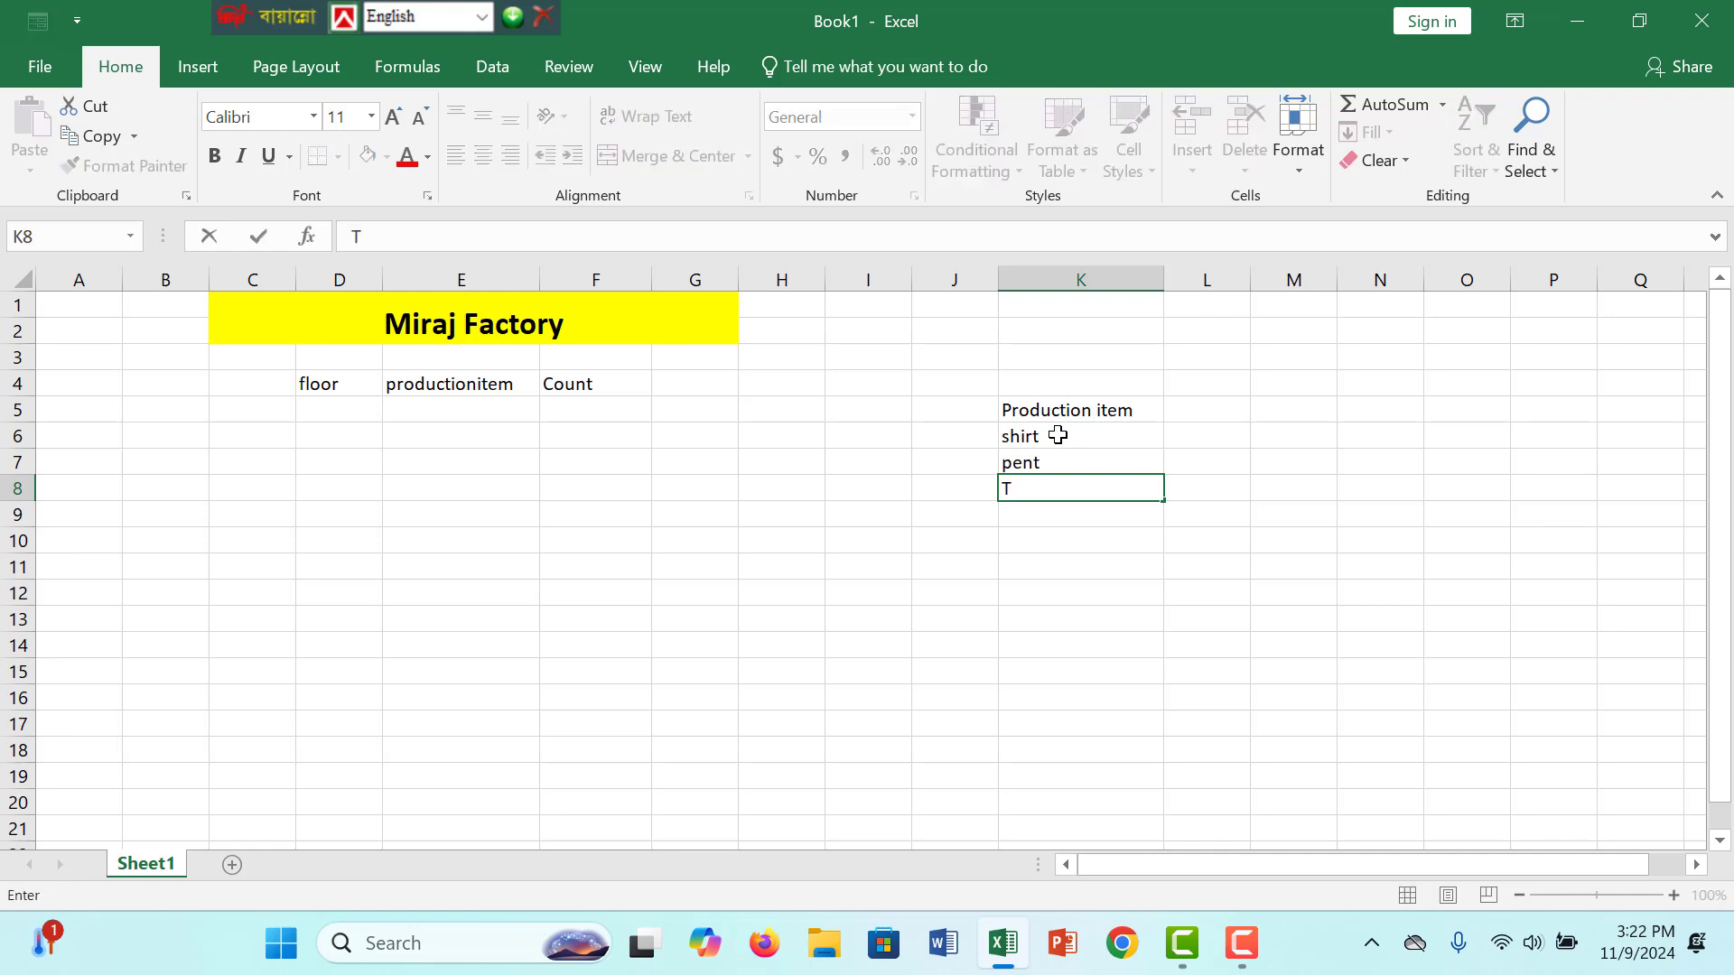
text(-sj)
text(hi)
text(rt)
Number the floor column from #001 in cell D5 to #010 in cell D14 by filling the series down.
click(361, 410)
text(#)
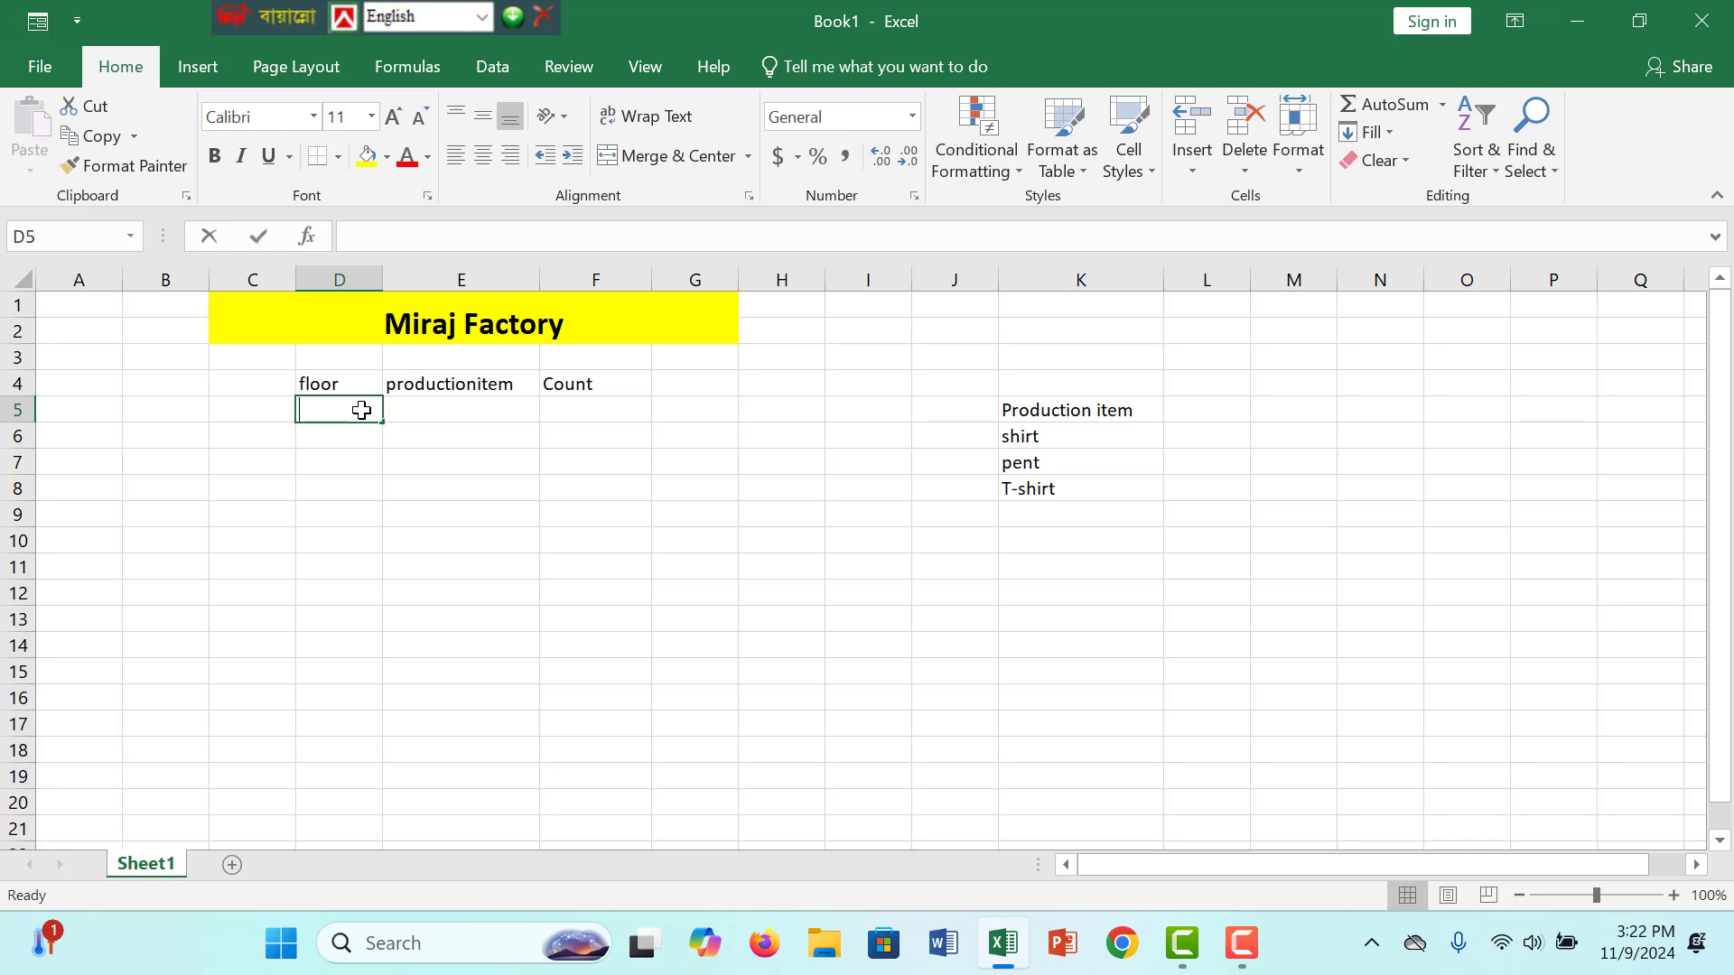
text(001)
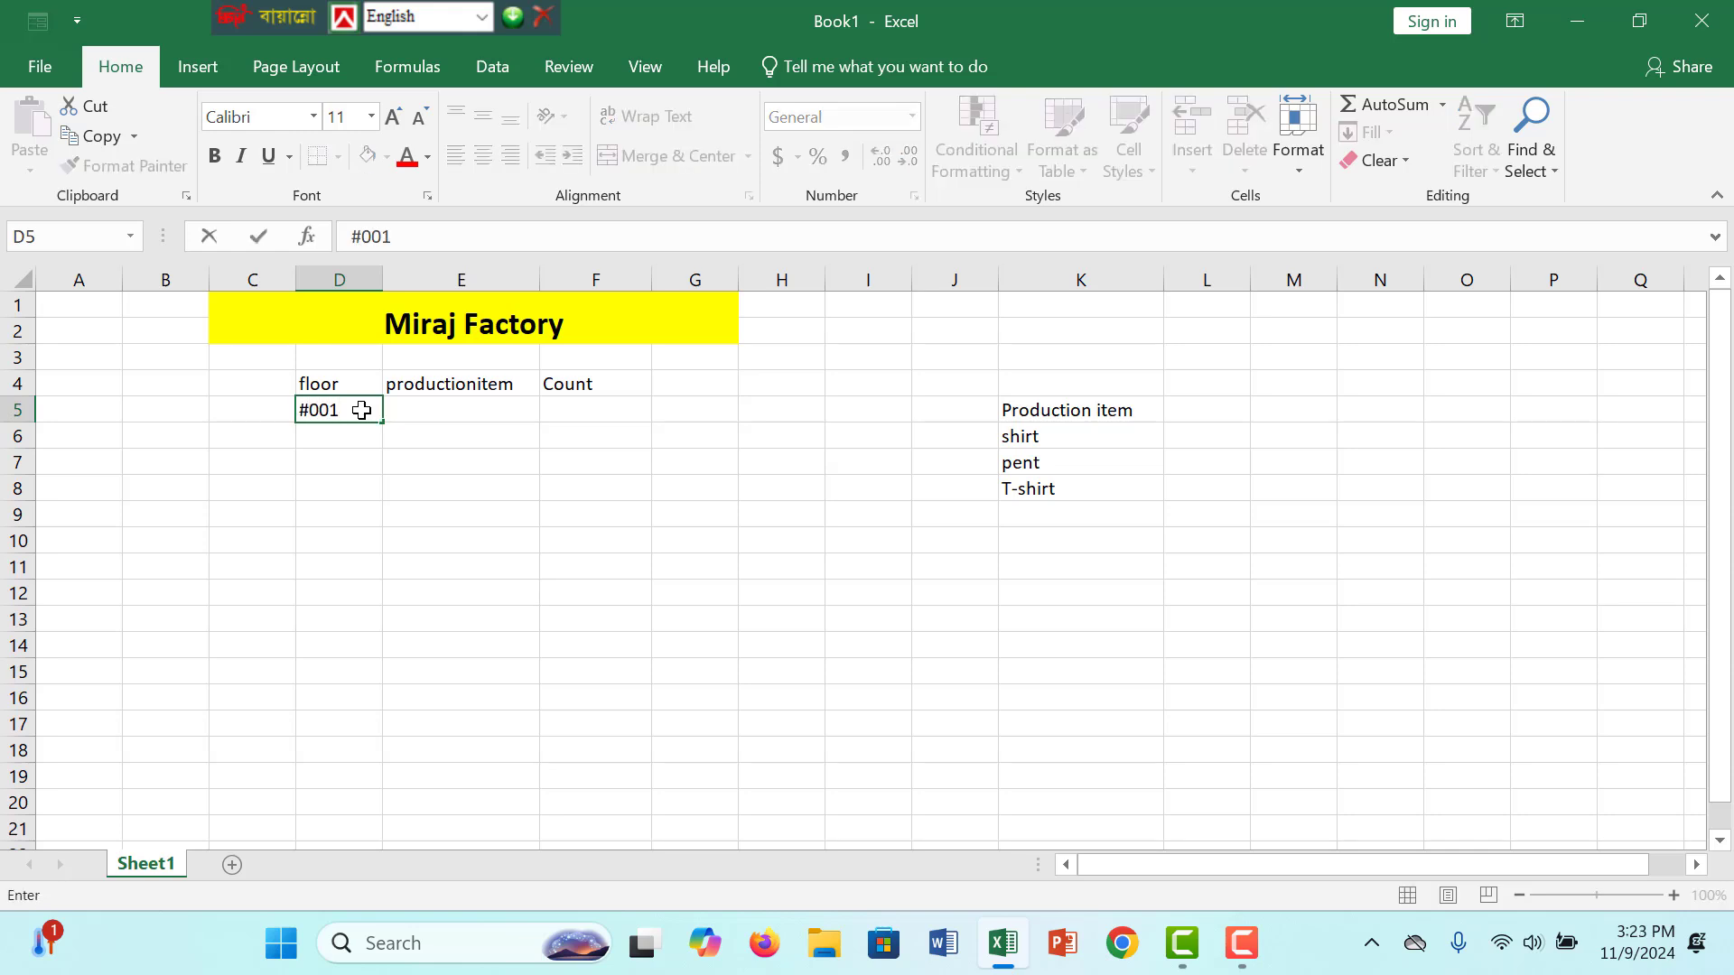
key(Return)
text(#)
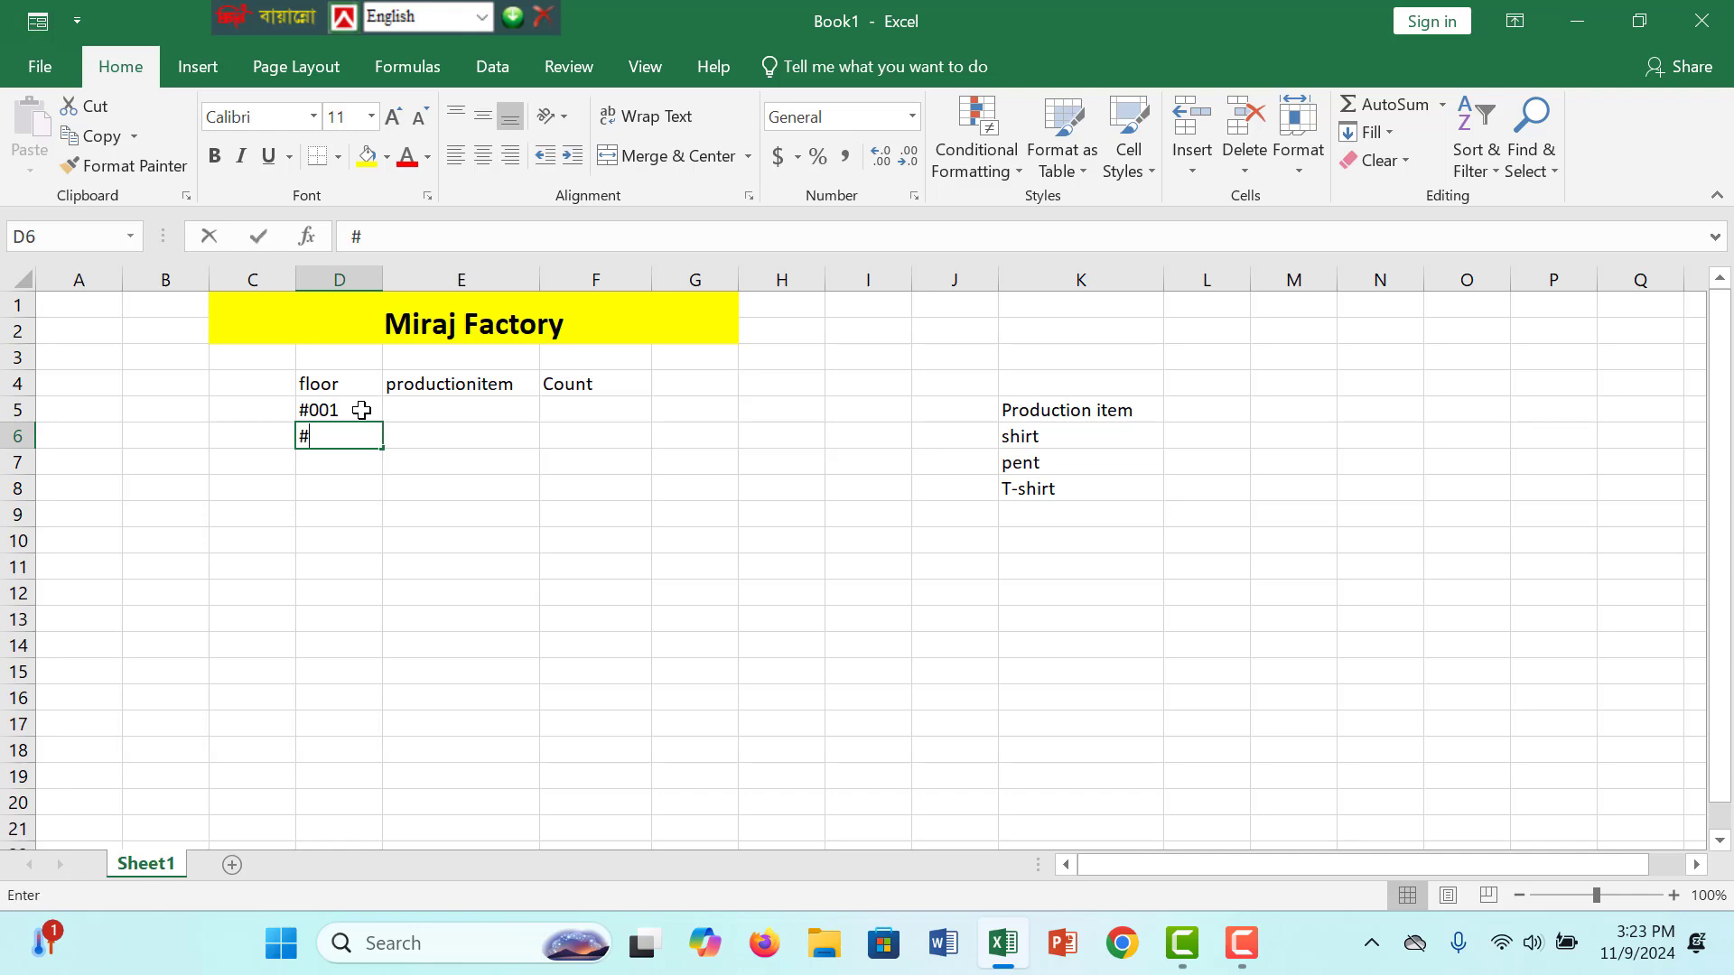
text(002)
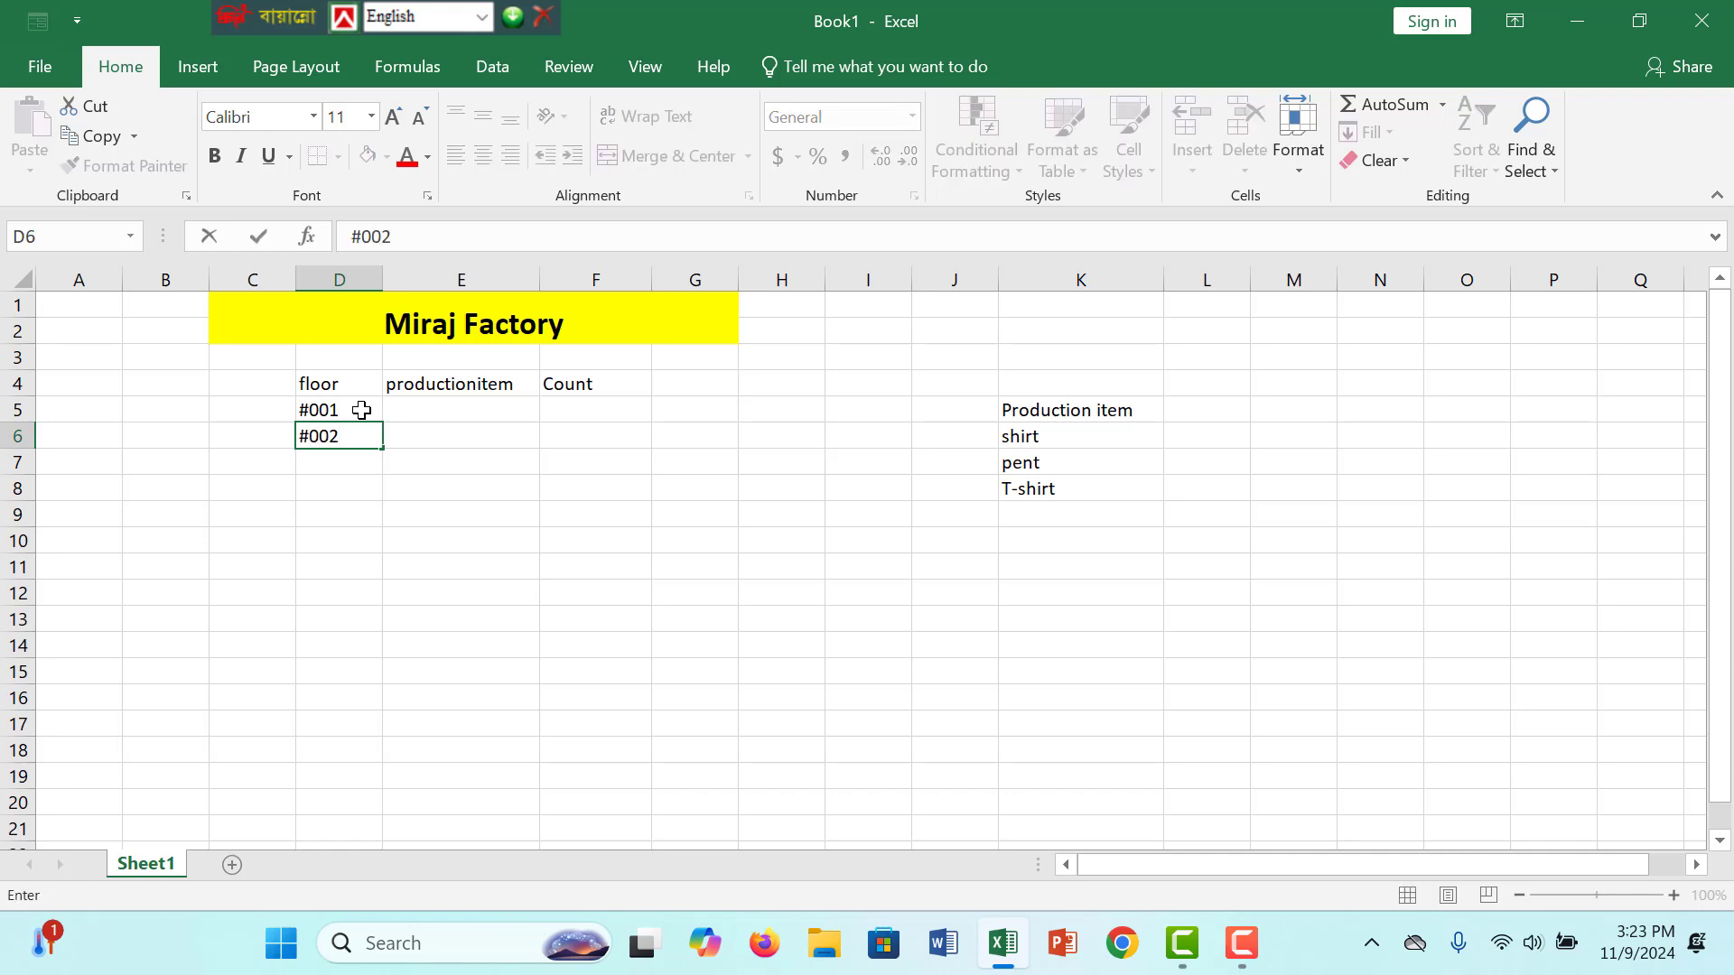
drag(366, 409, 380, 657)
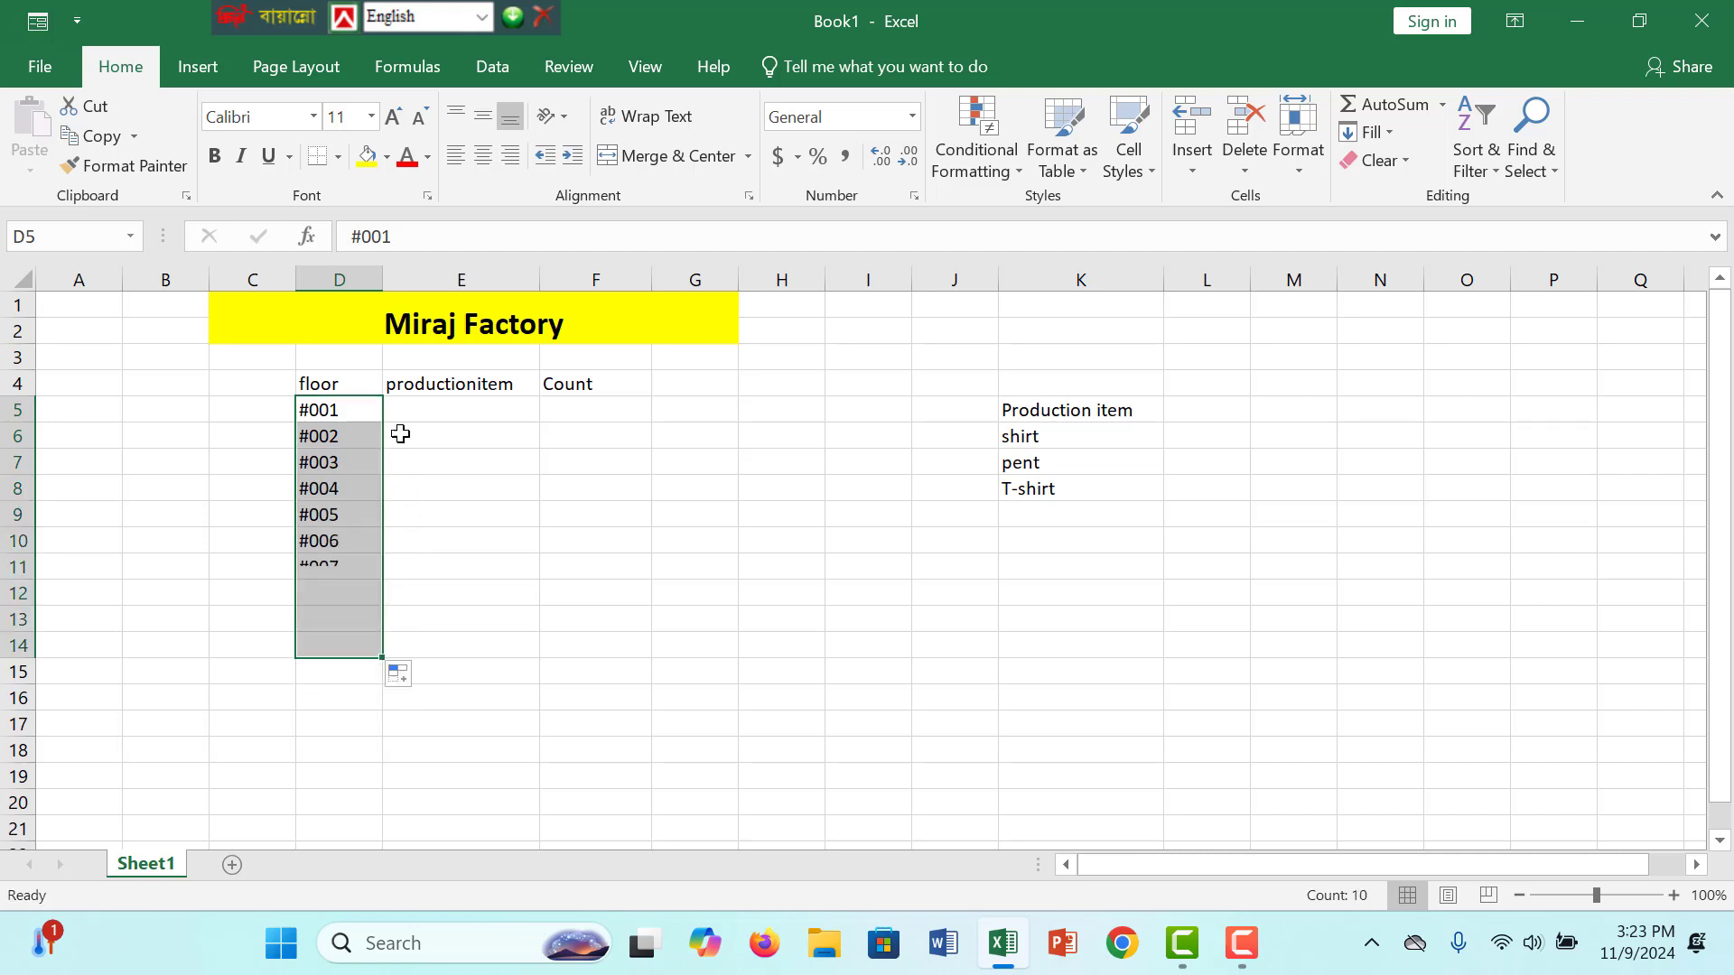
Enter the production items shirt, Pent and T-shirt for floors #001 to #003 in cells E5:E7.
click(476, 409)
text(sh)
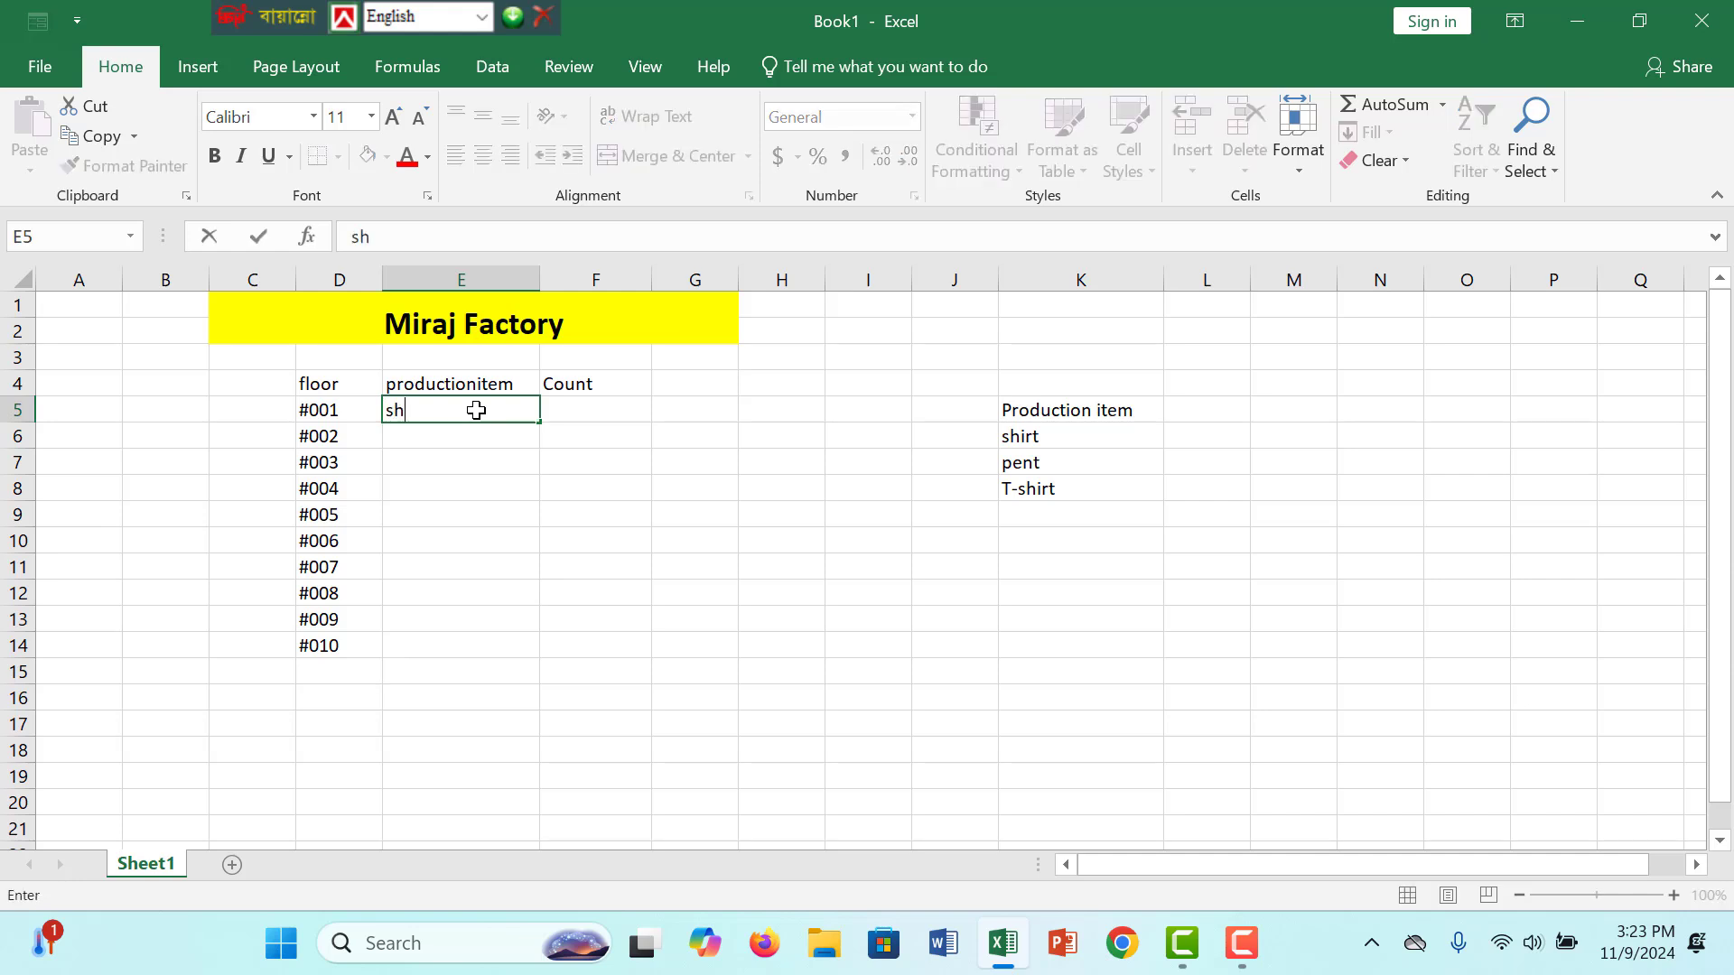
text(irt)
key(Return)
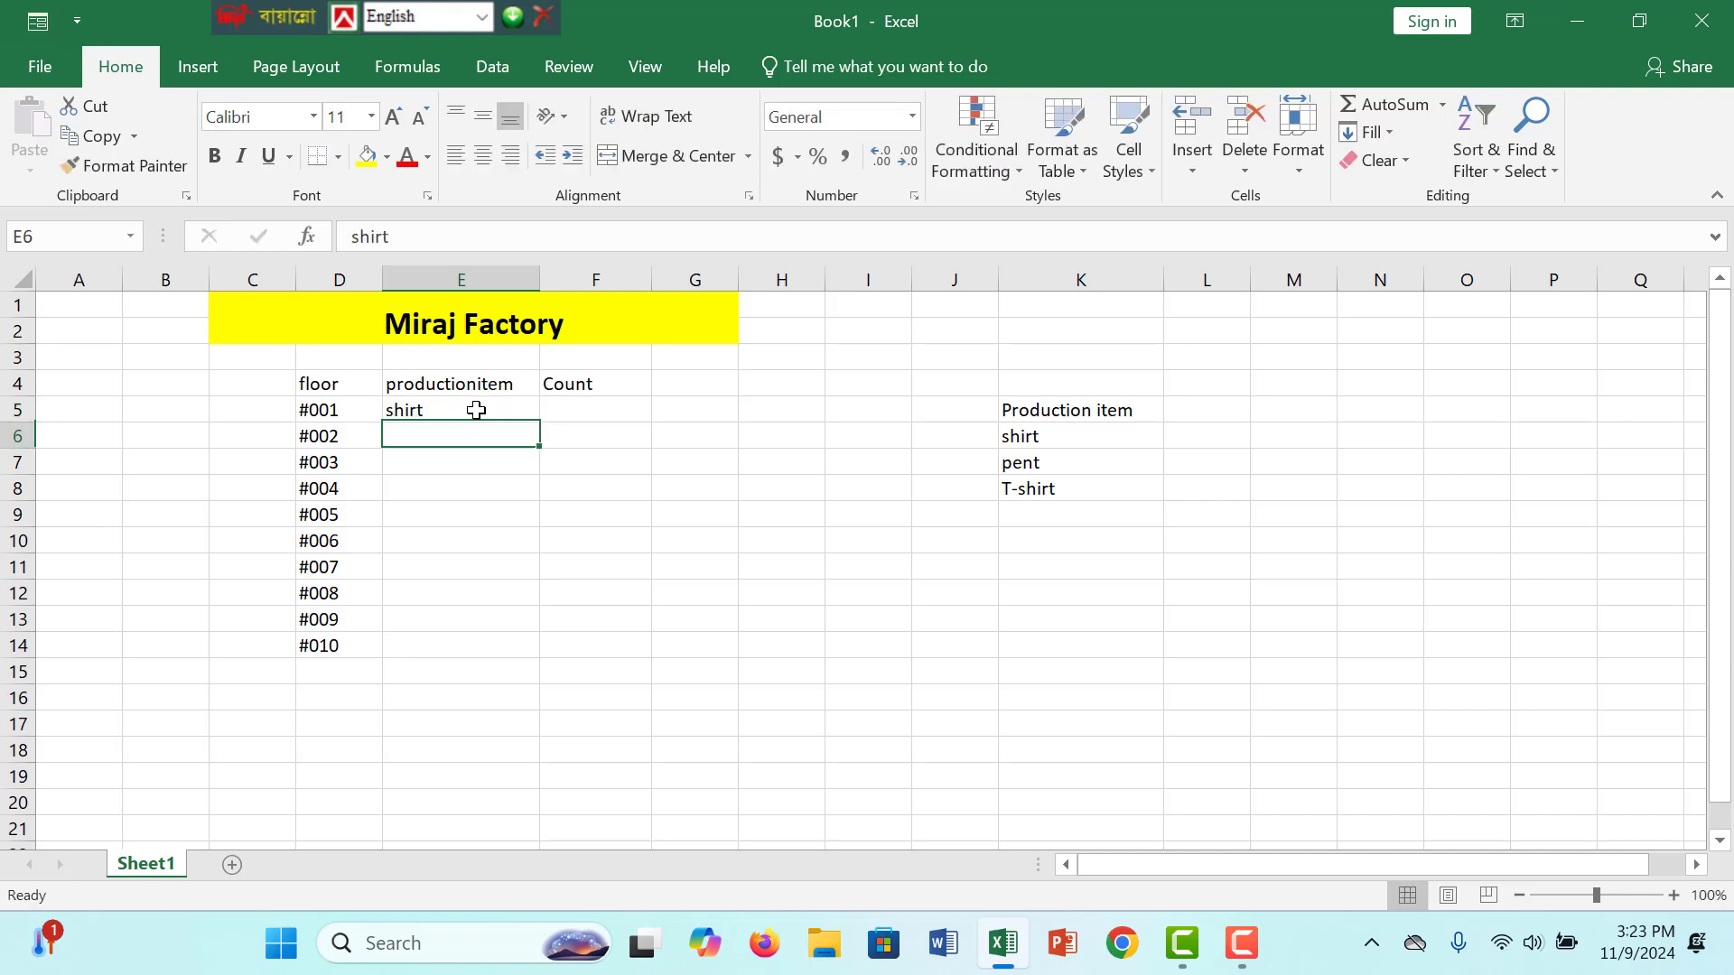
text(Pent)
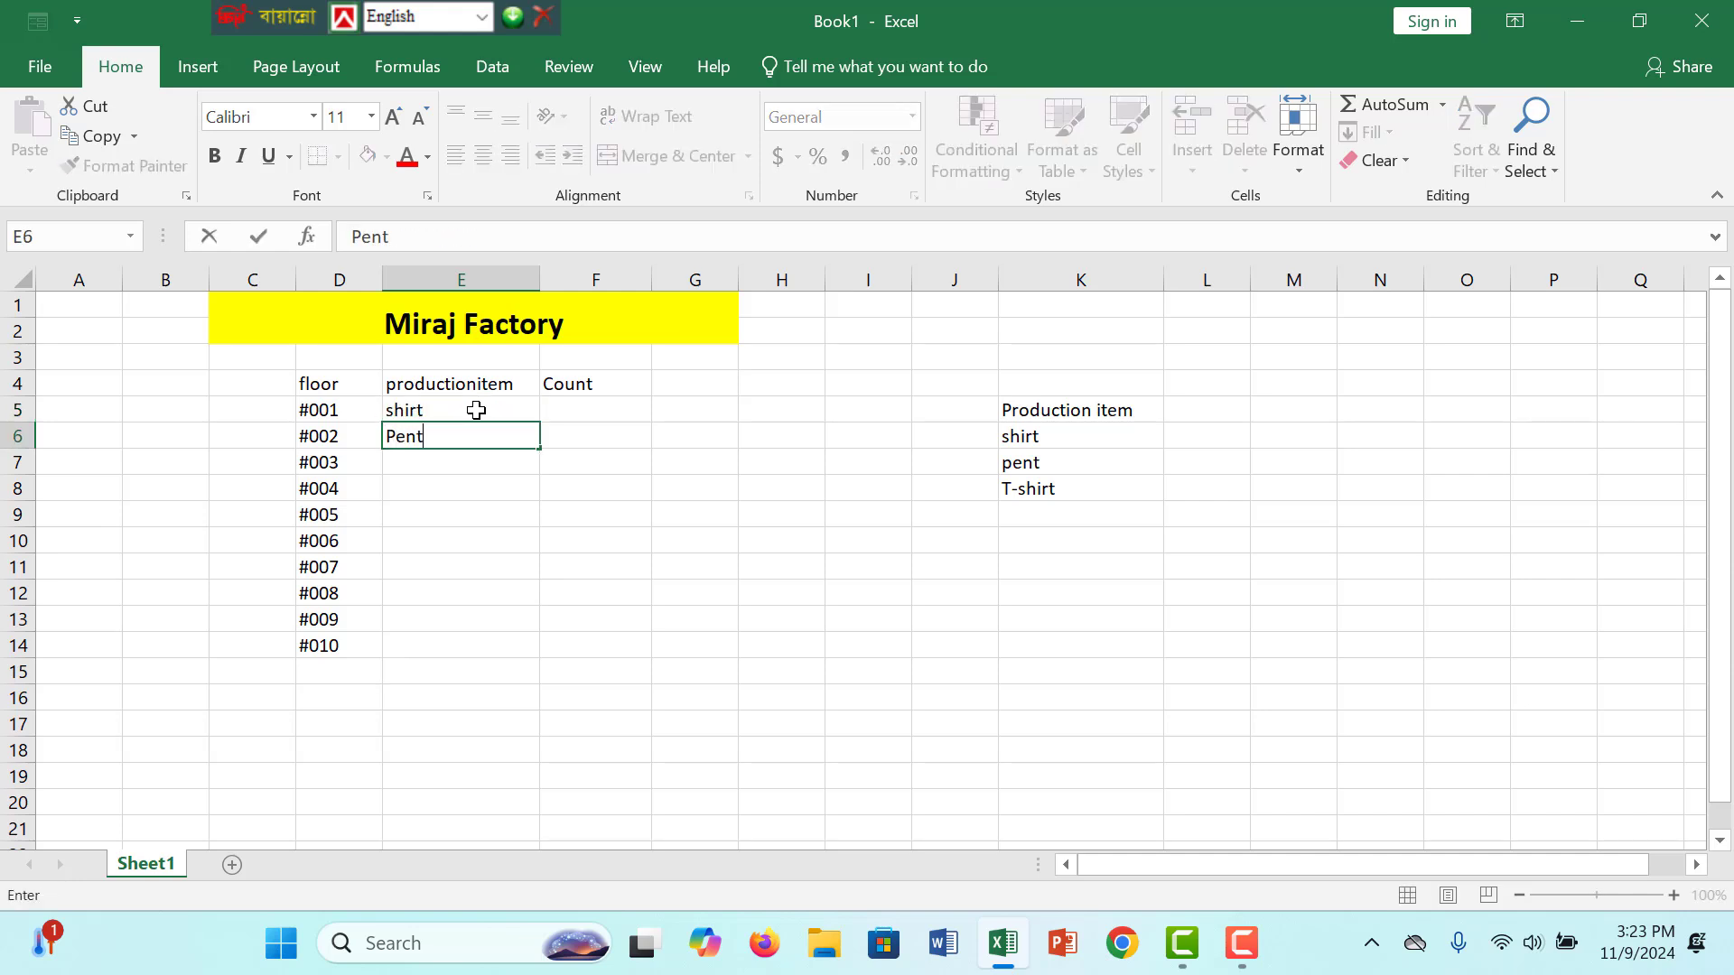
key(Return)
text(T)
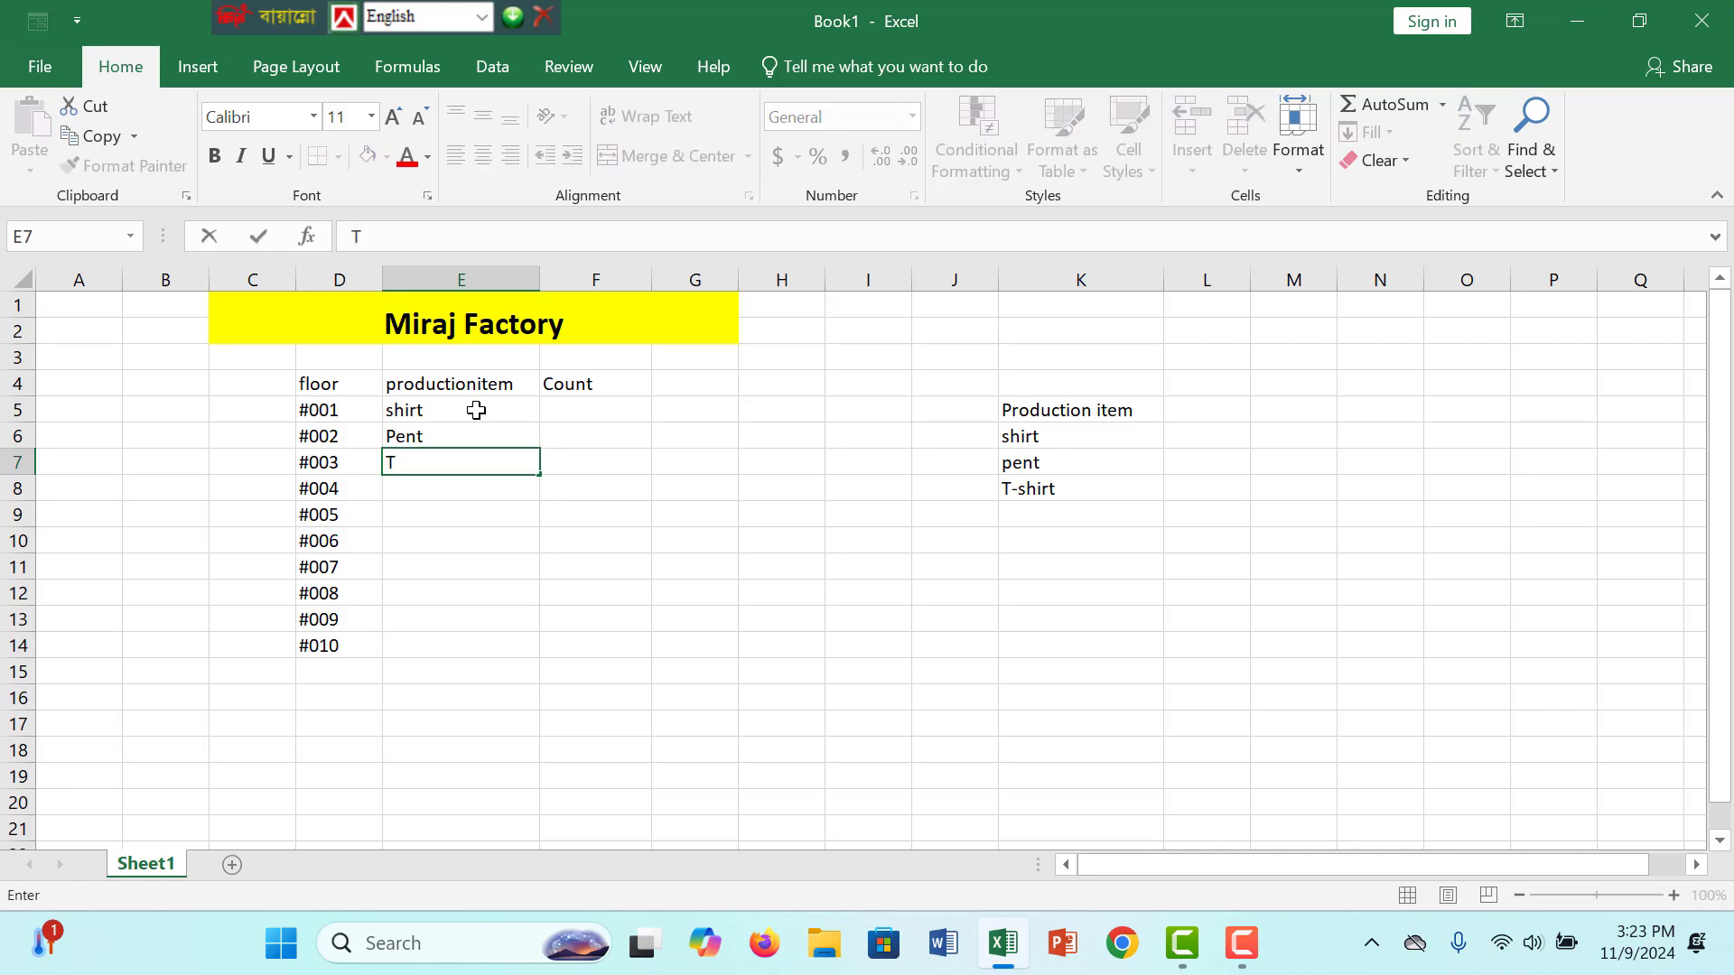
text(-shirt)
key(Return)
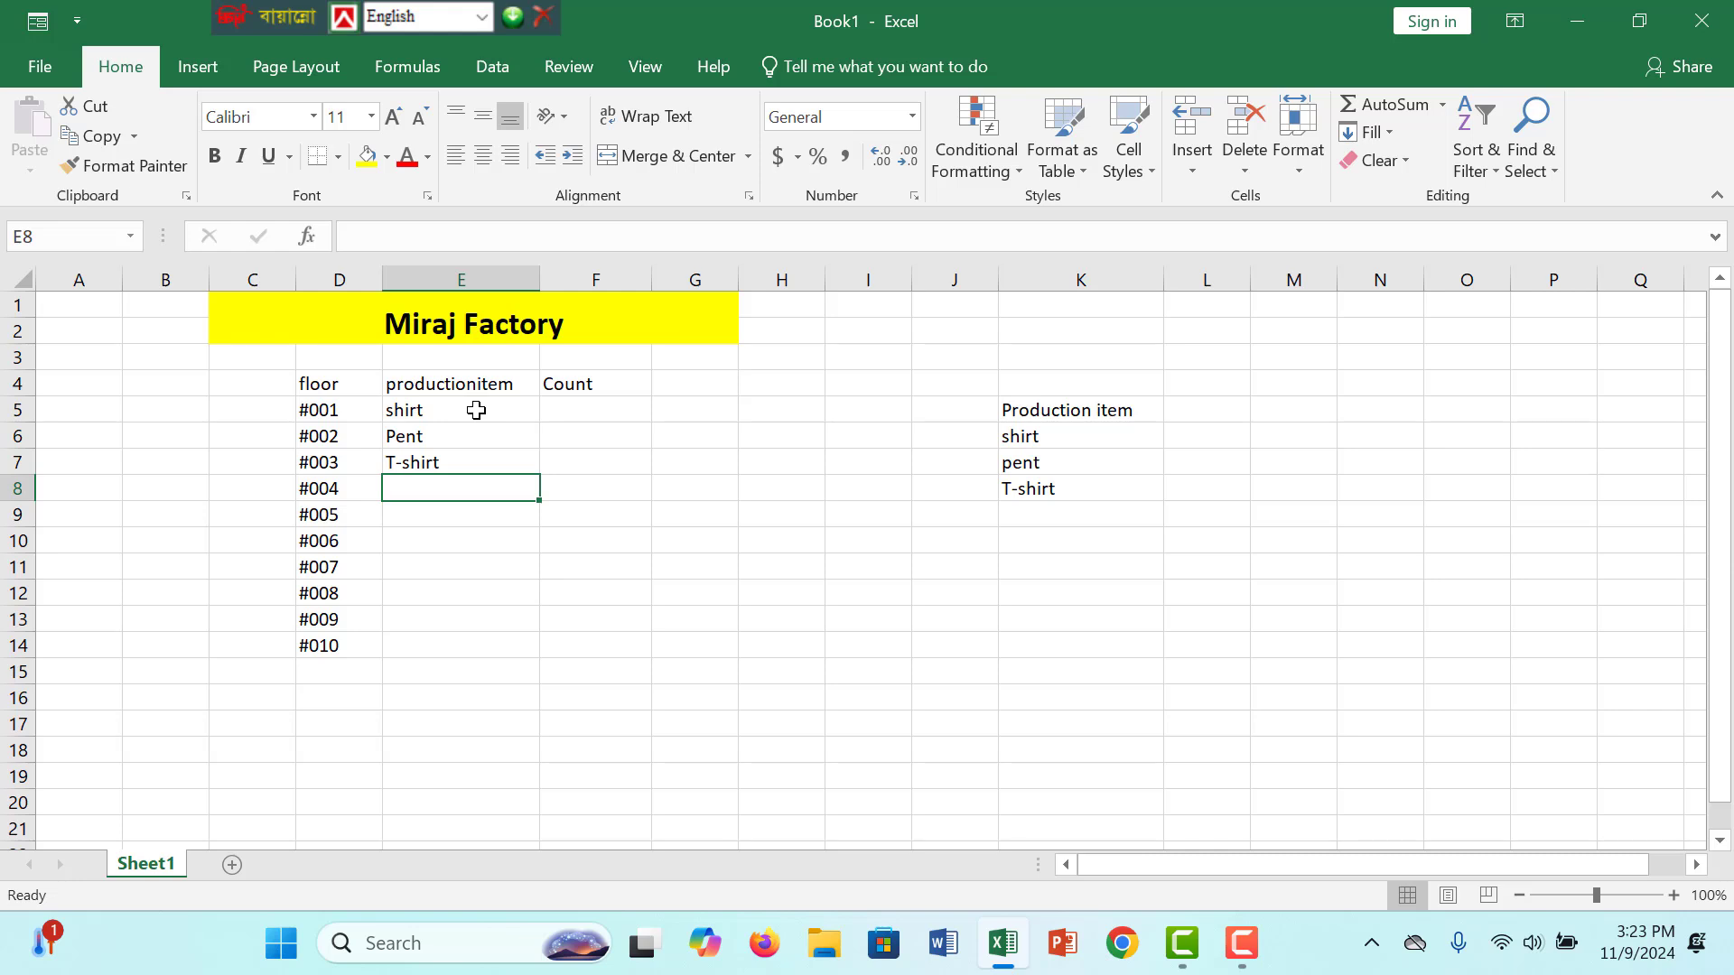
Enter shirt, Pent, shirt and Pent as production items for floors #004 to #007 in cells E8:E11.
text(S)
key(Return)
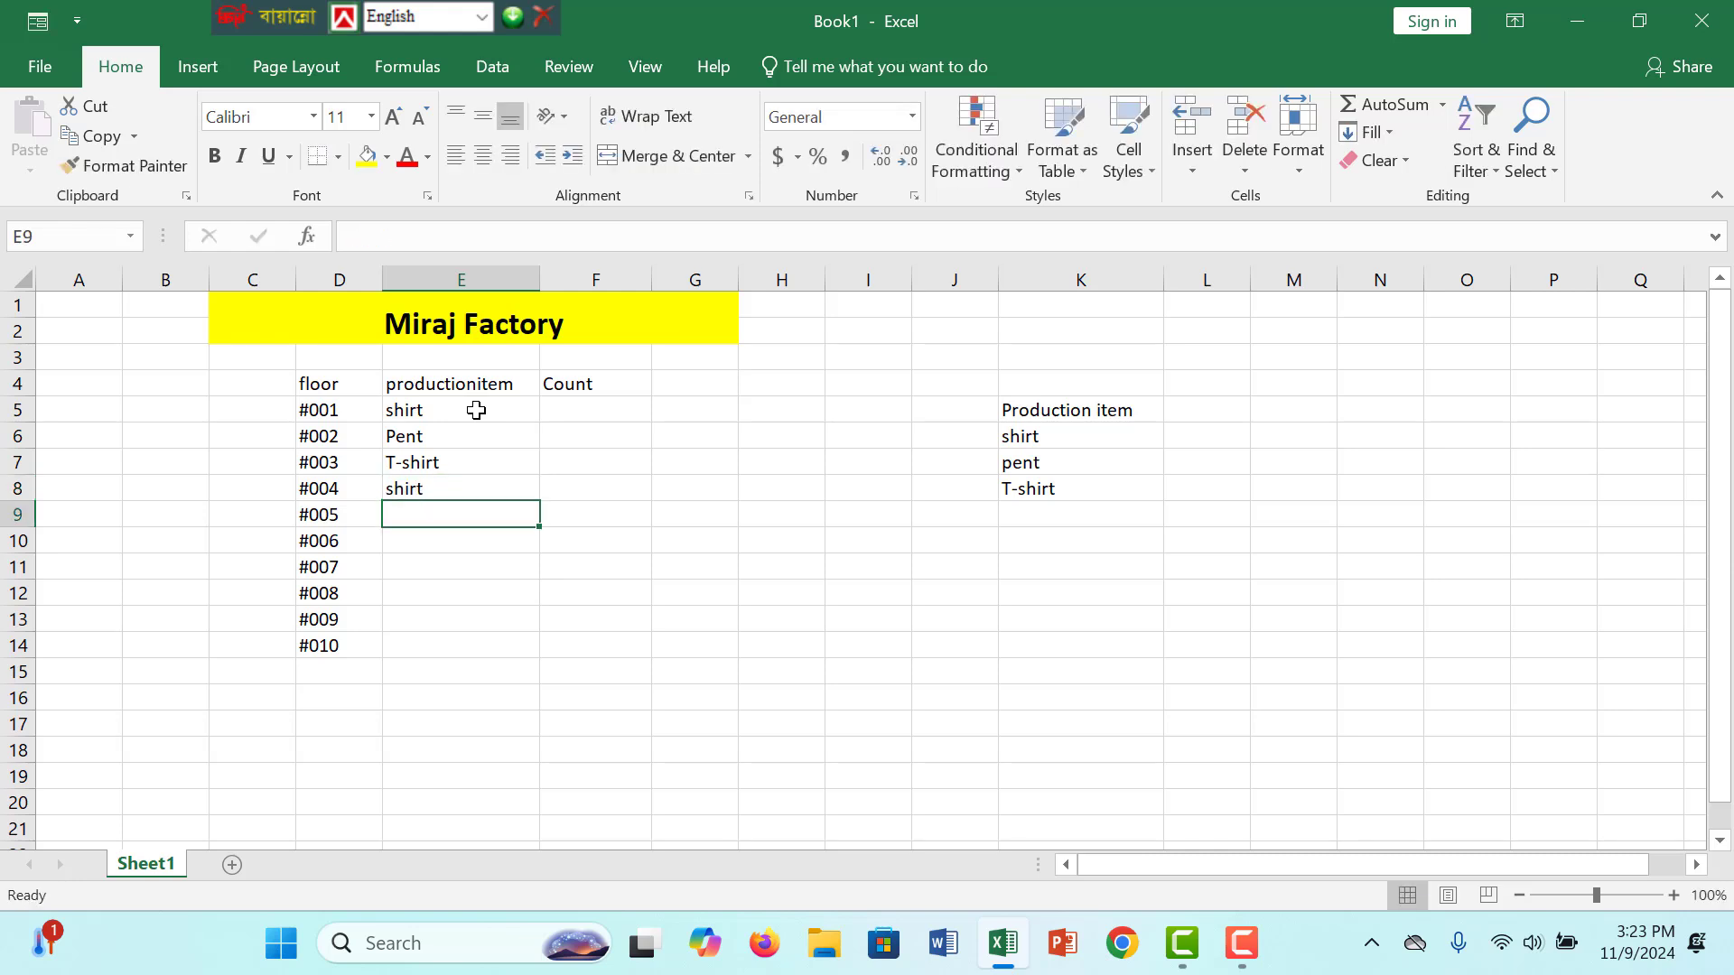
text(Pent)
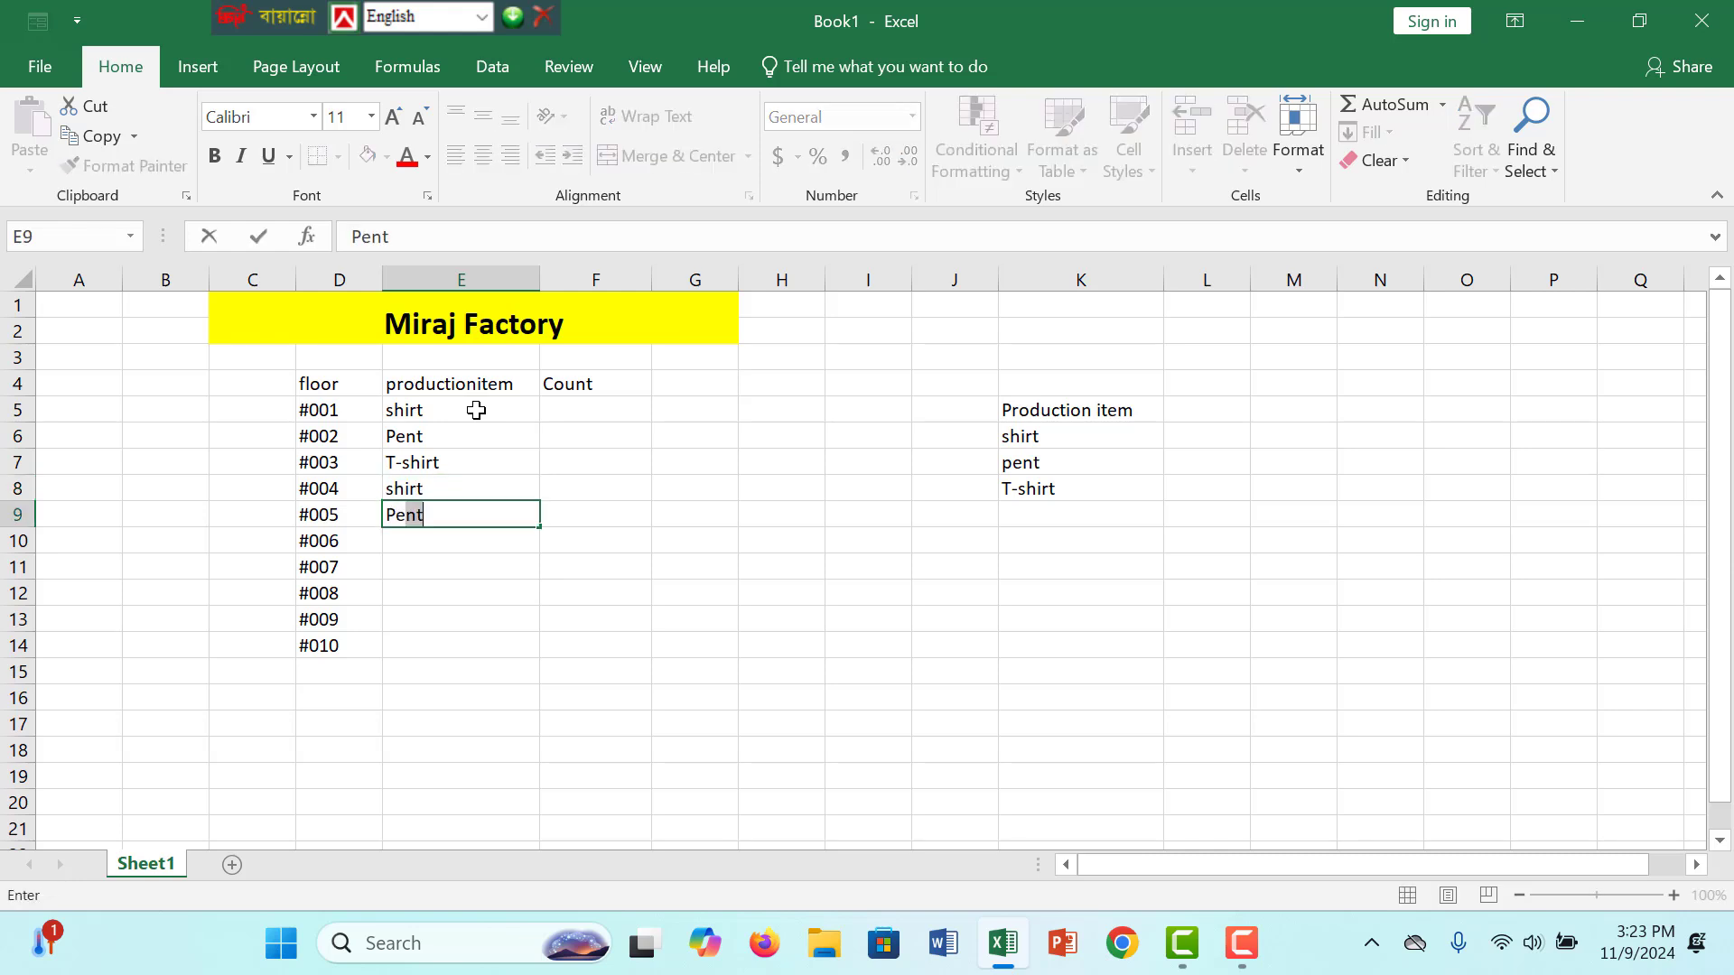
key(Return)
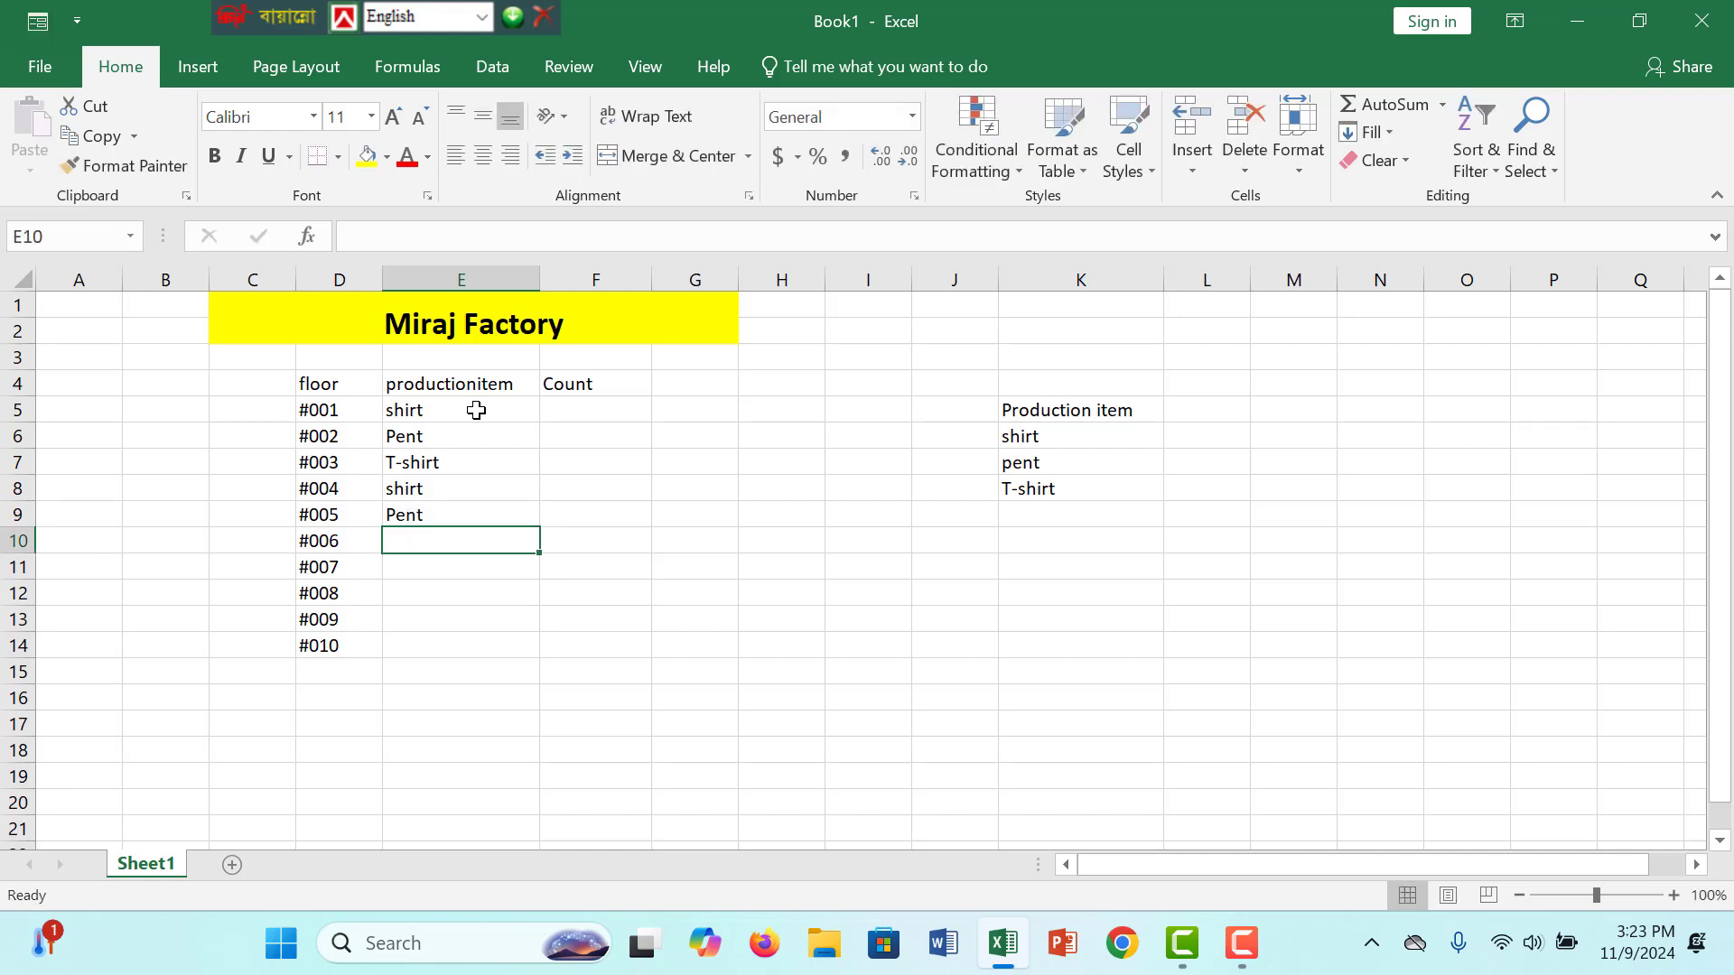
text(s)
key(Return)
text(p)
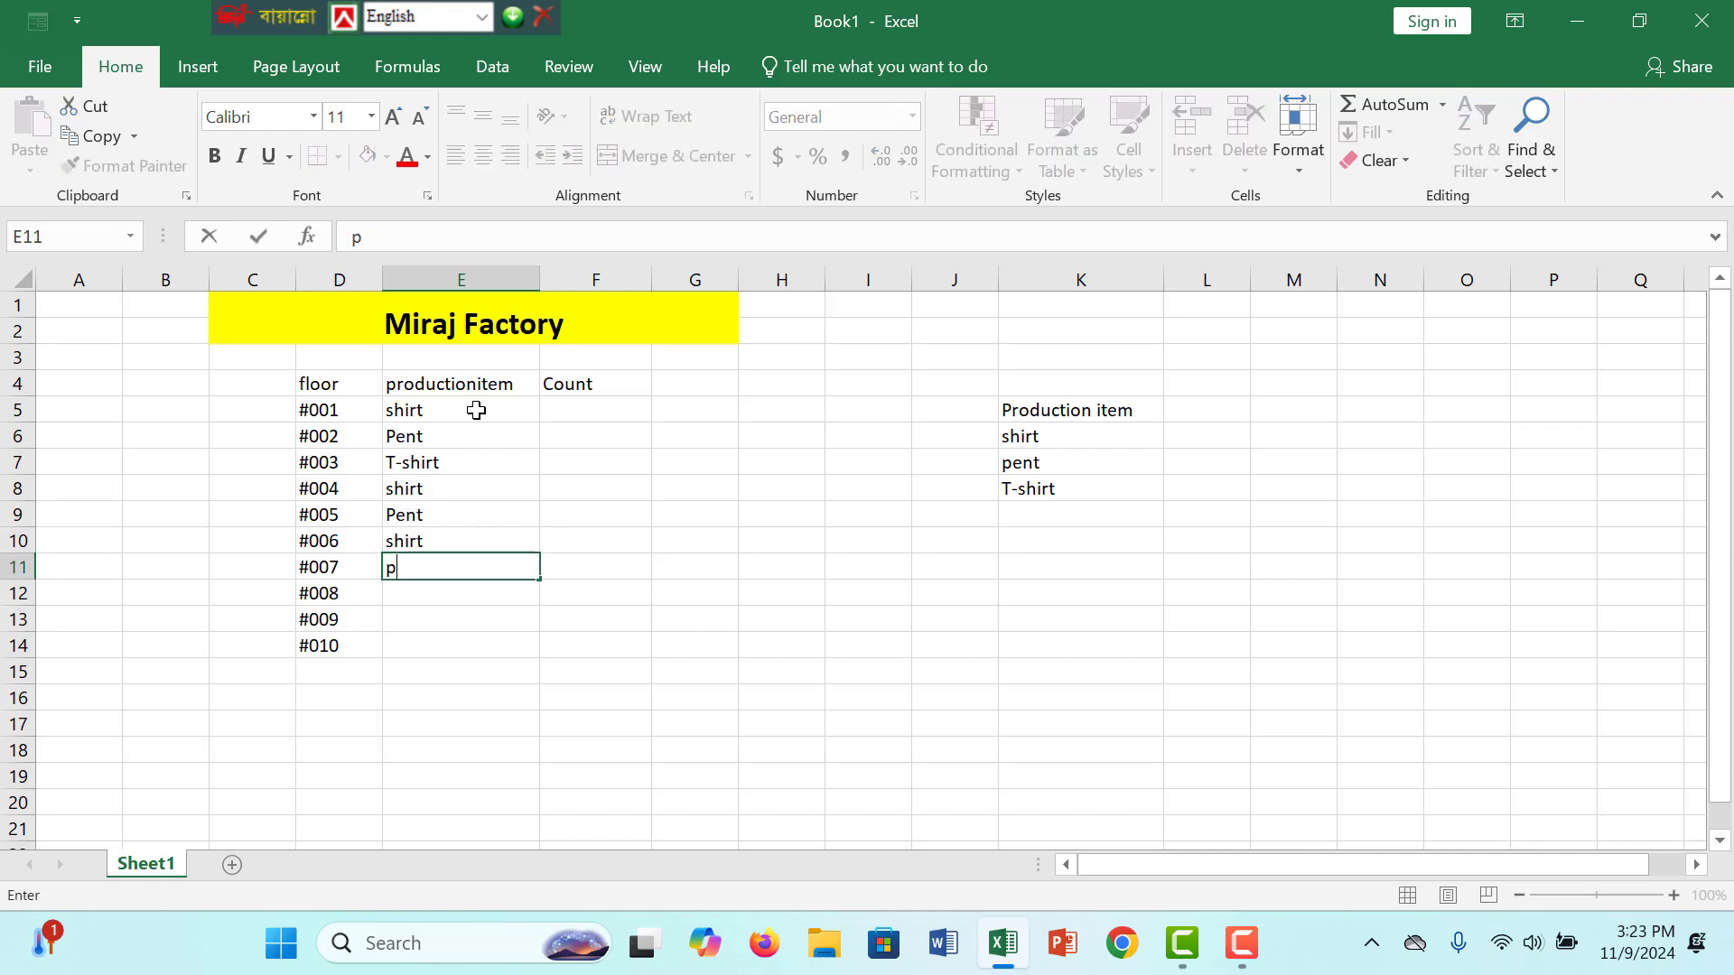
key(Return)
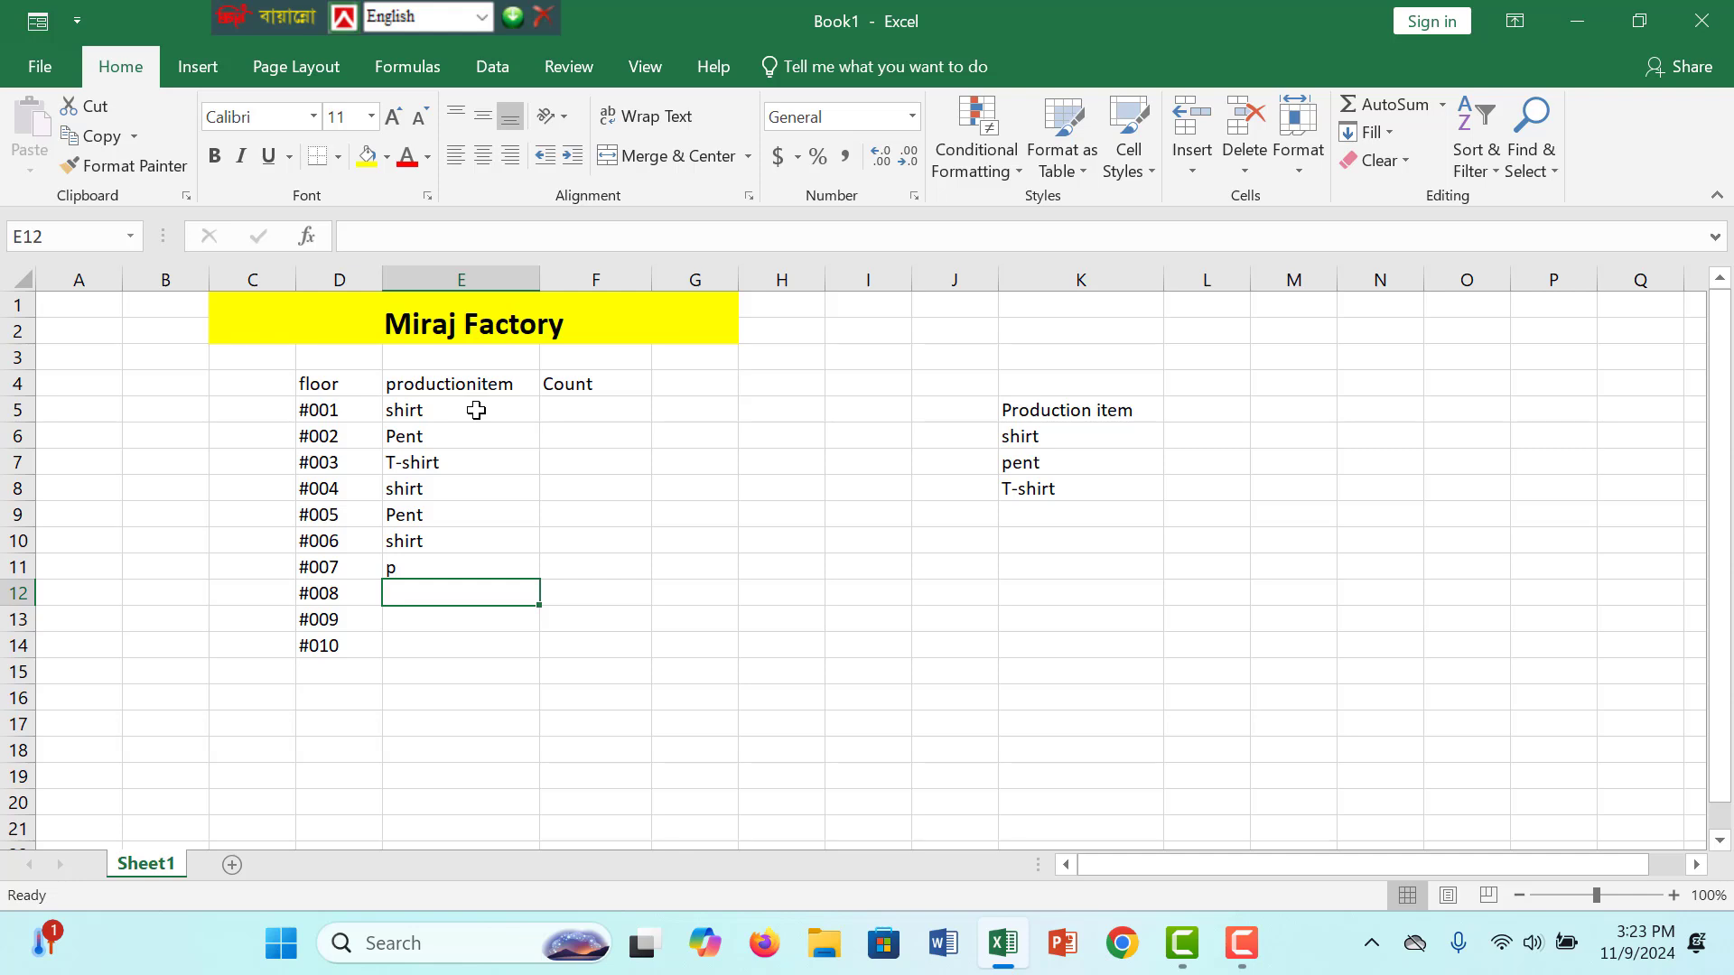
key(Up)
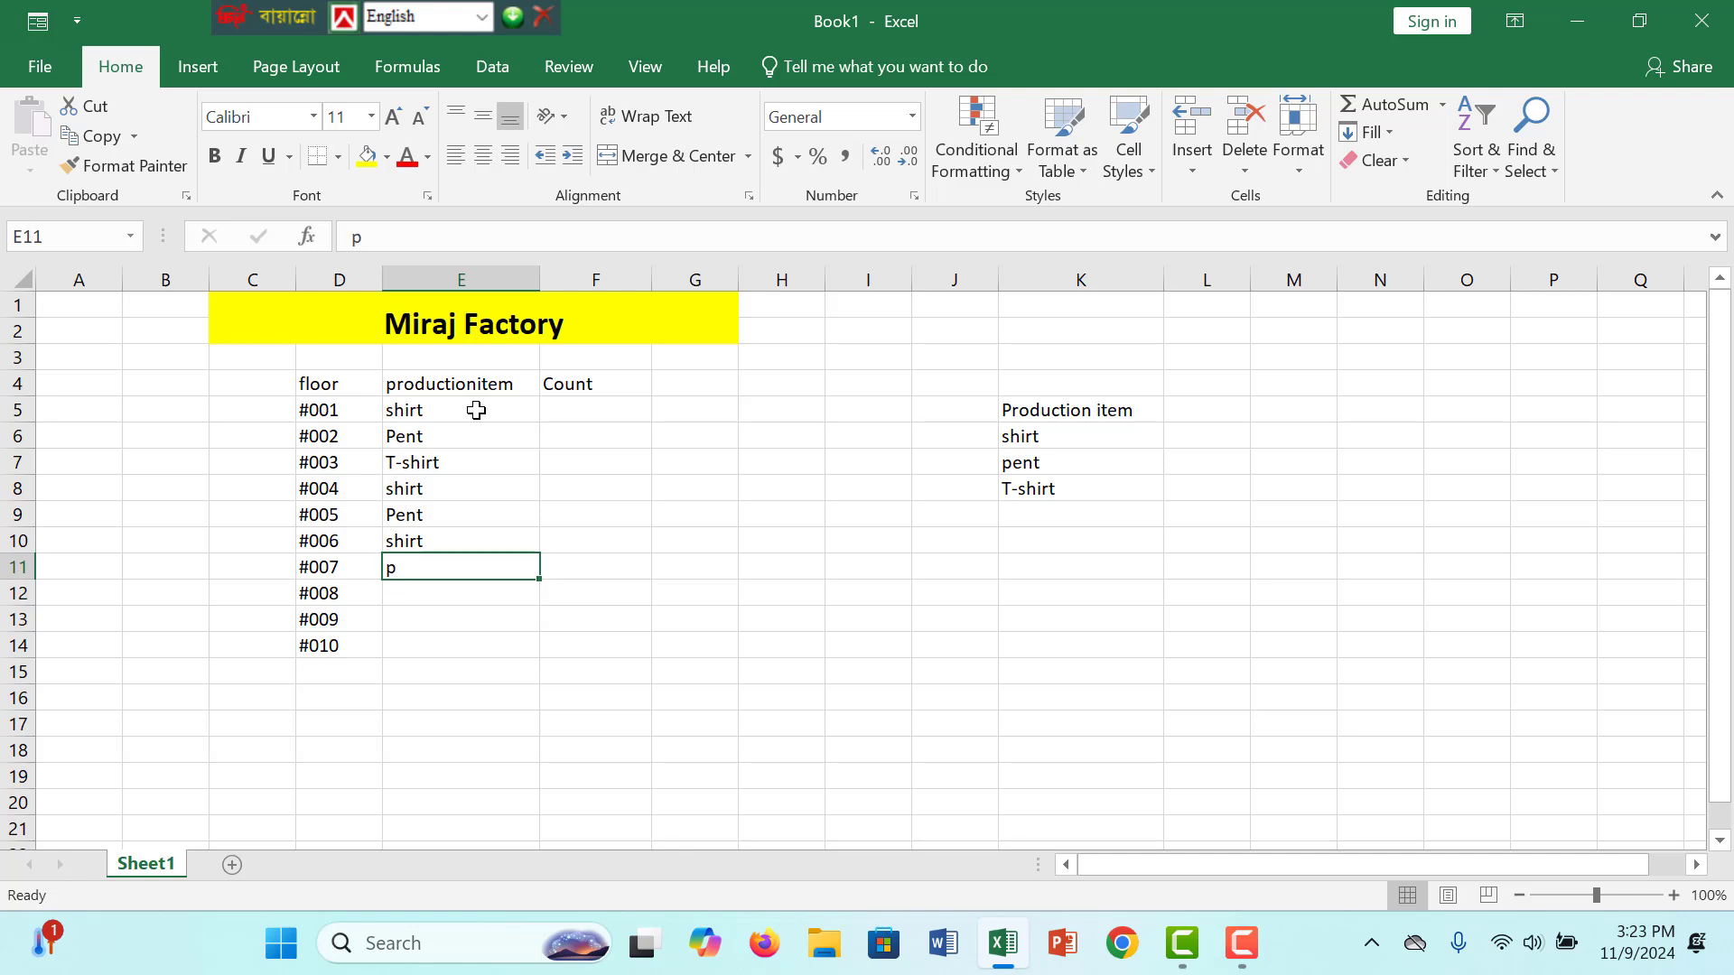
key(BackSpace)
text(Pent)
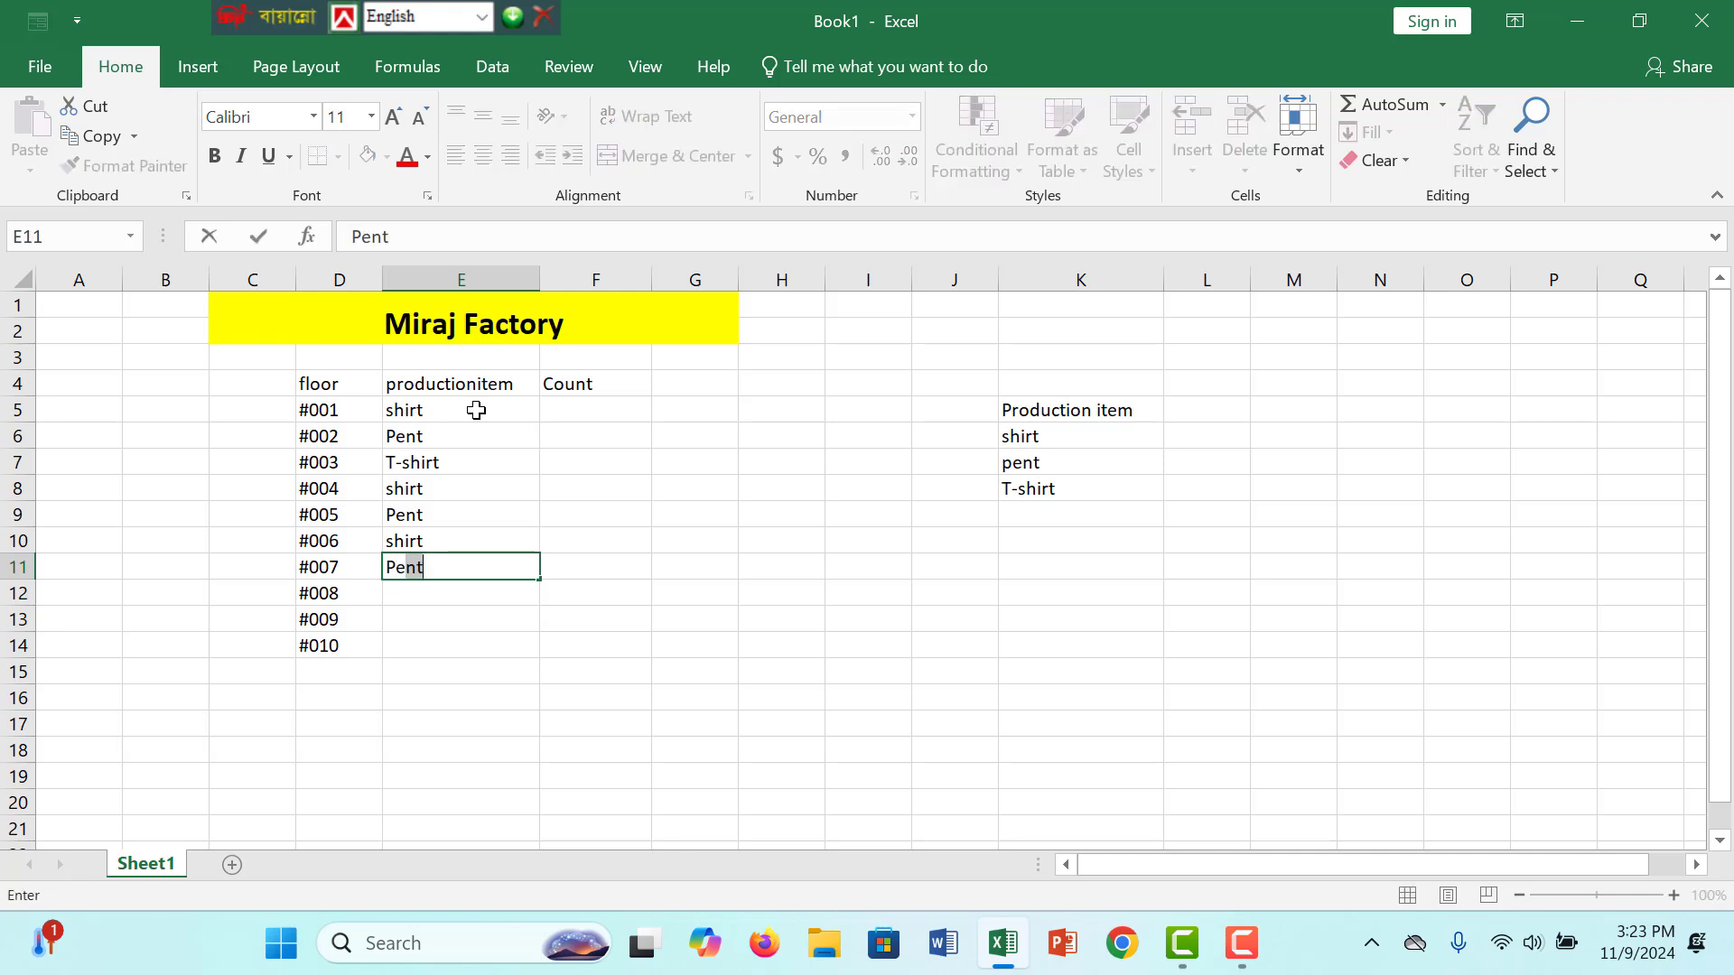
key(Return)
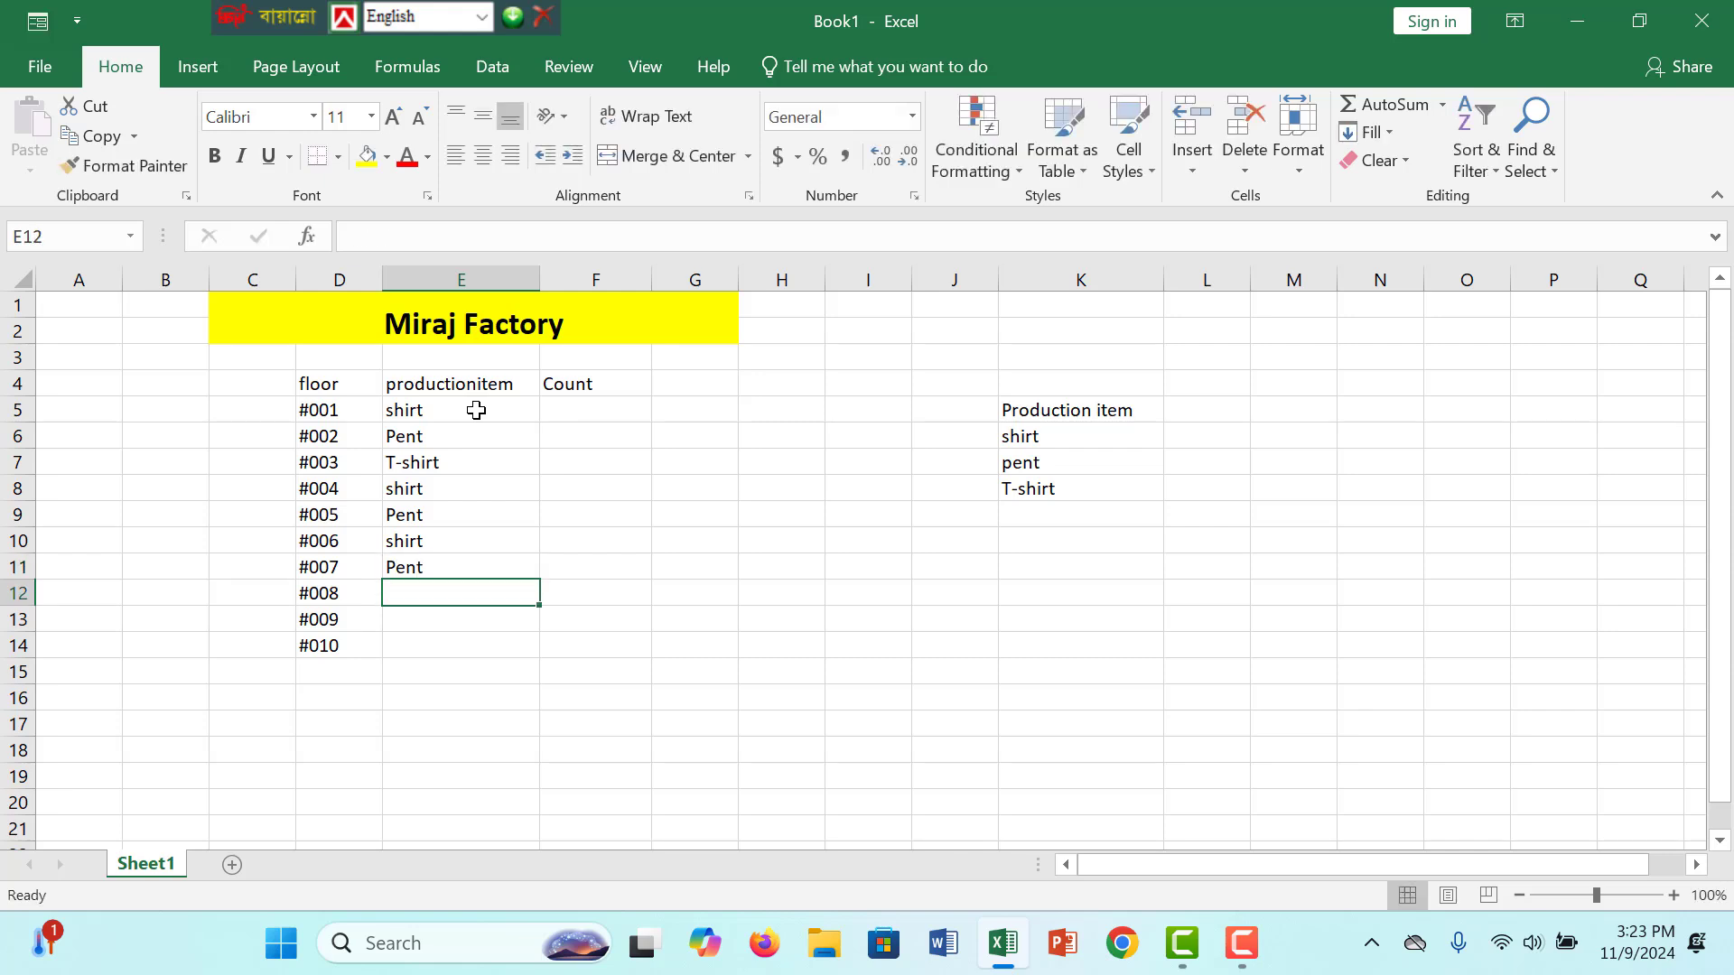
Complete the productionitem column with shirt, Pent and T-shirt for floors #008 to #010 in cells E12:E14.
text(ah)
key(BackSpace)
key(BackSpace)
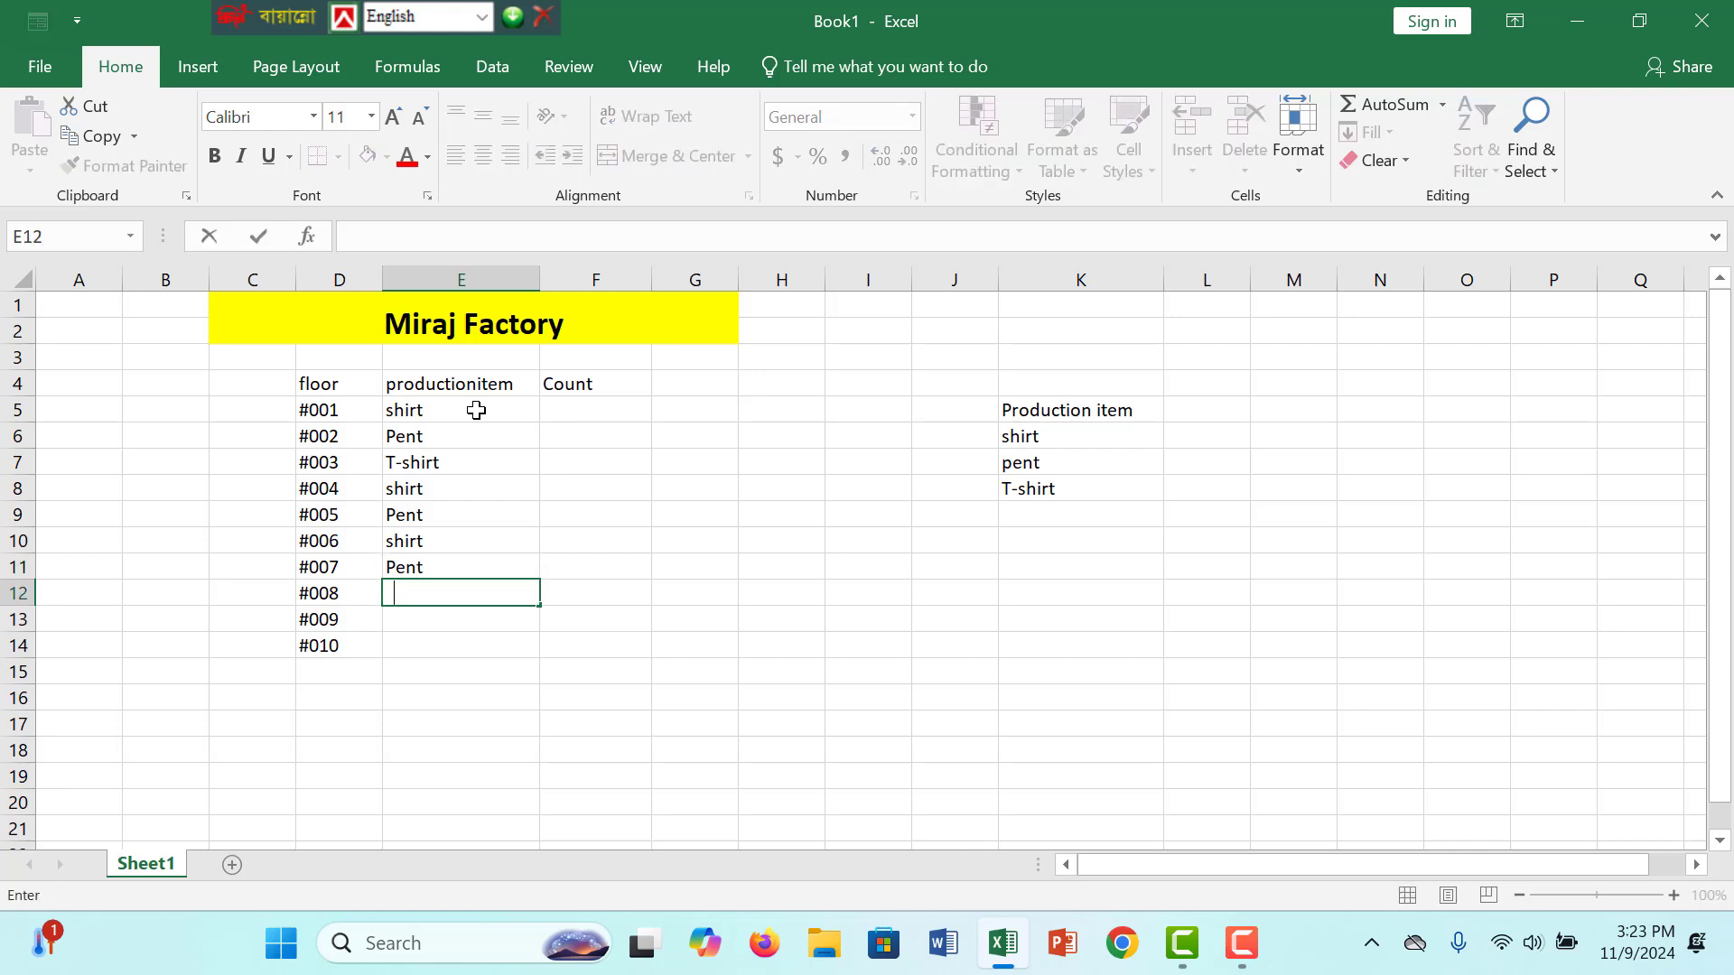
text(s)
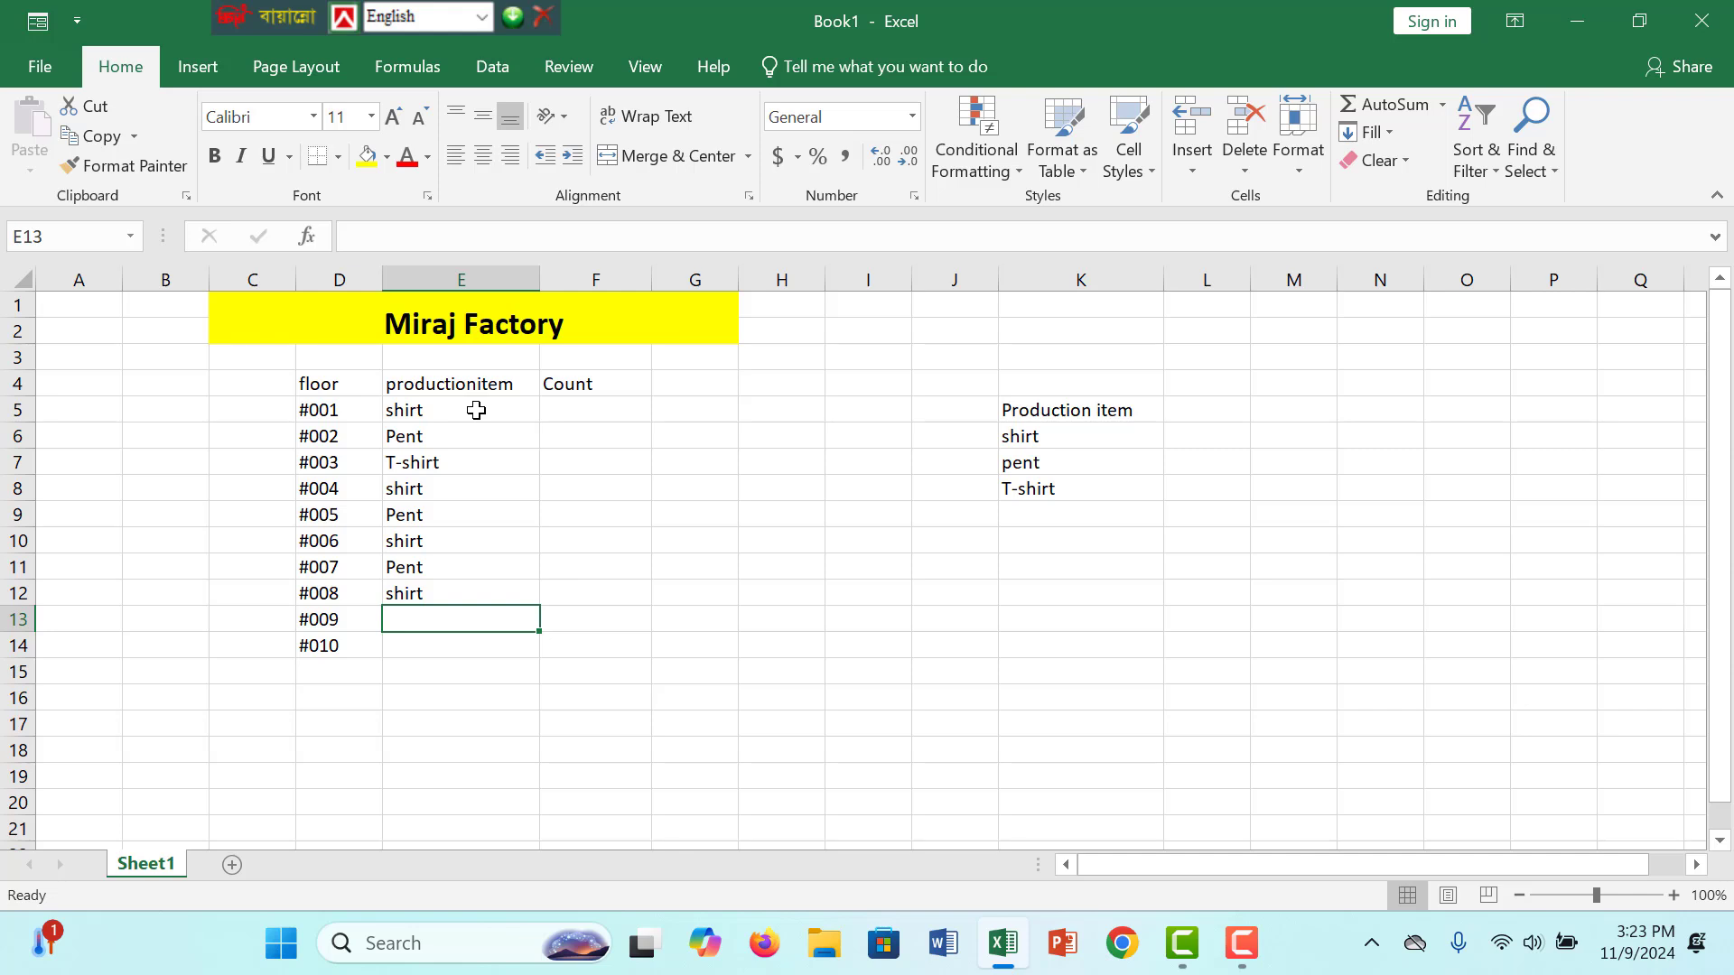
text(Pent)
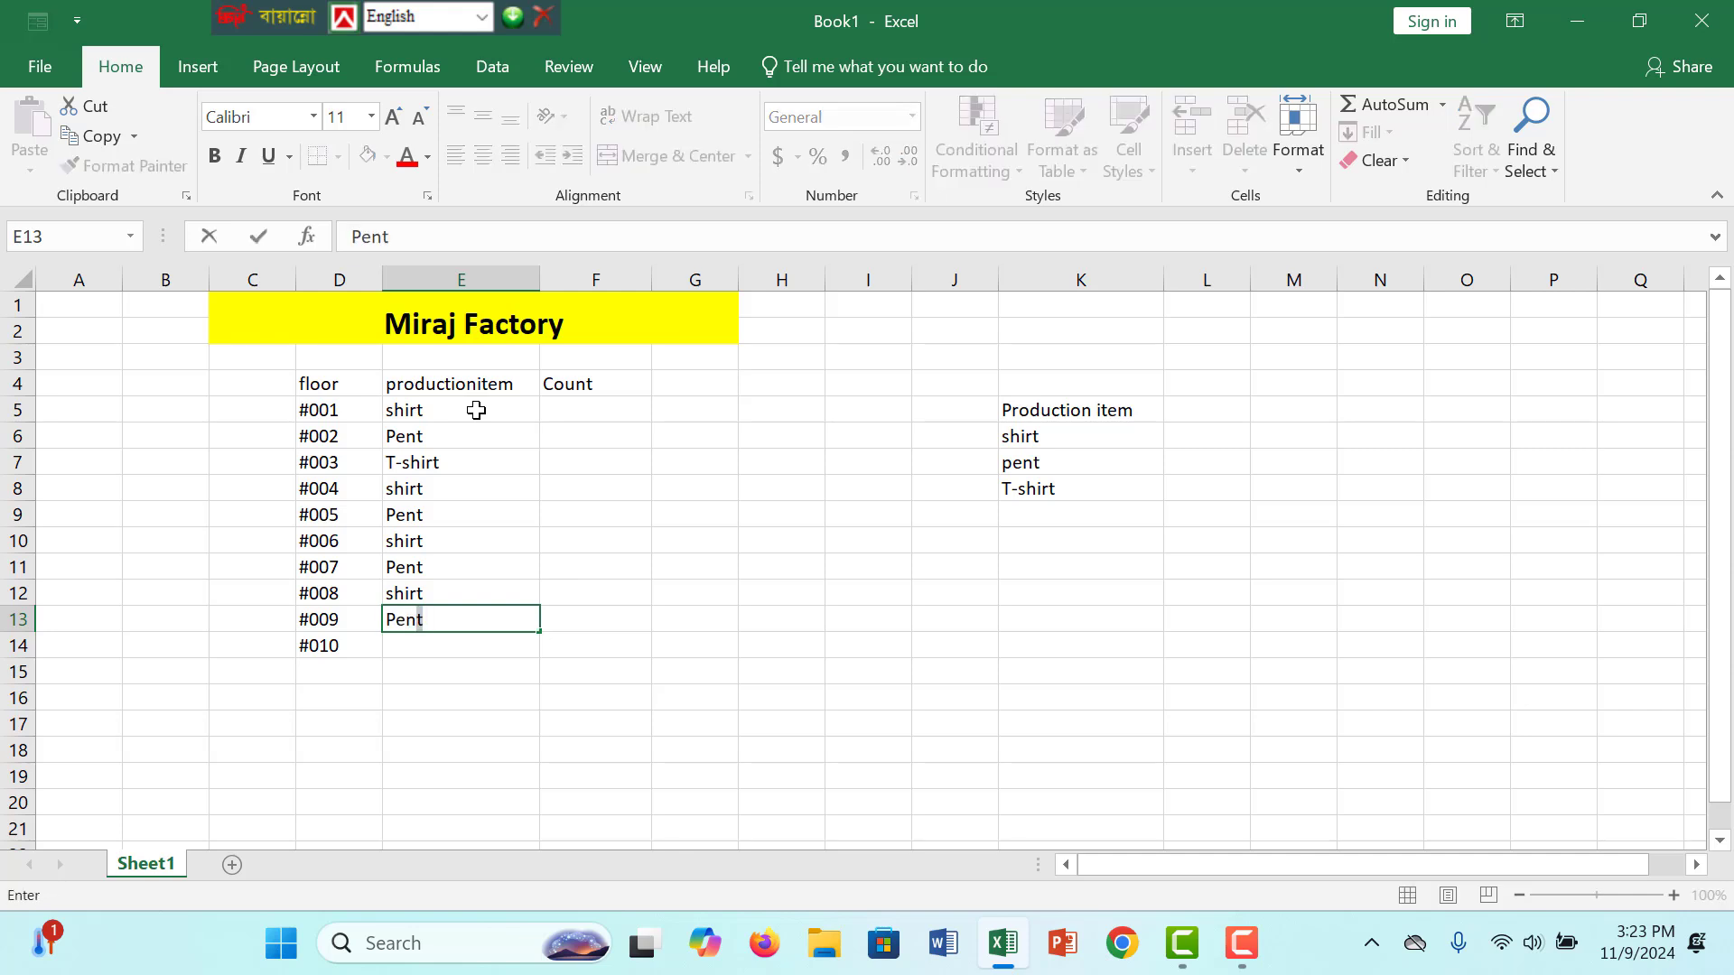
key(Return)
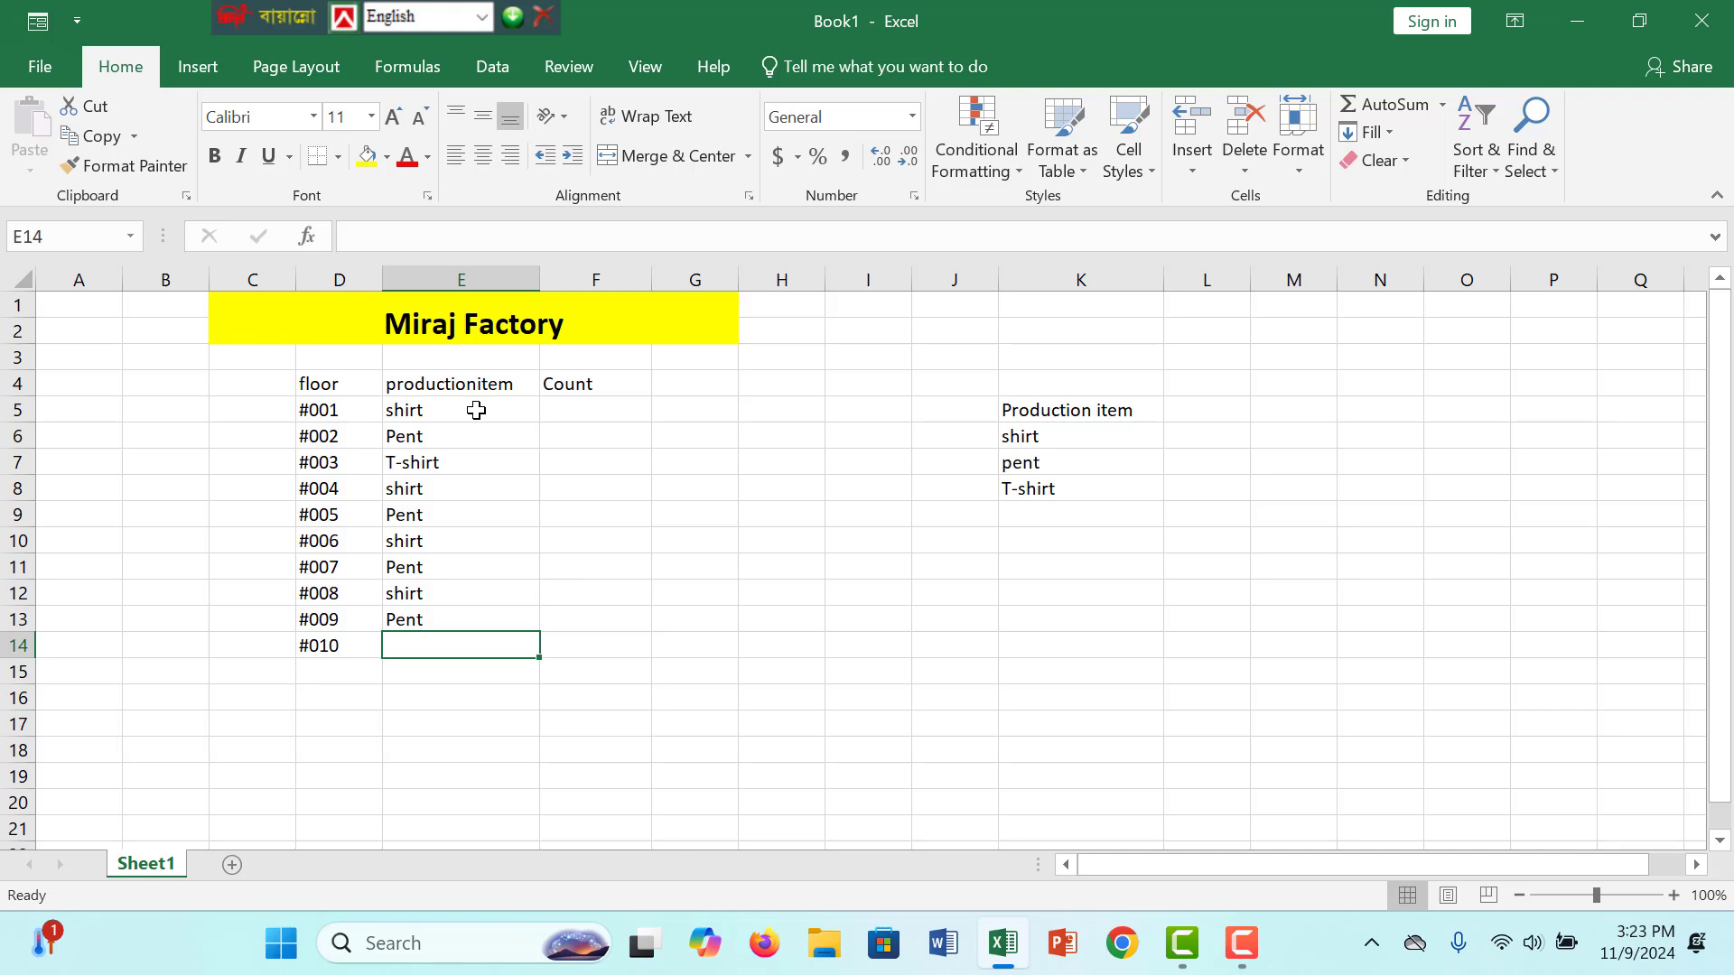
text(T)
key(Return)
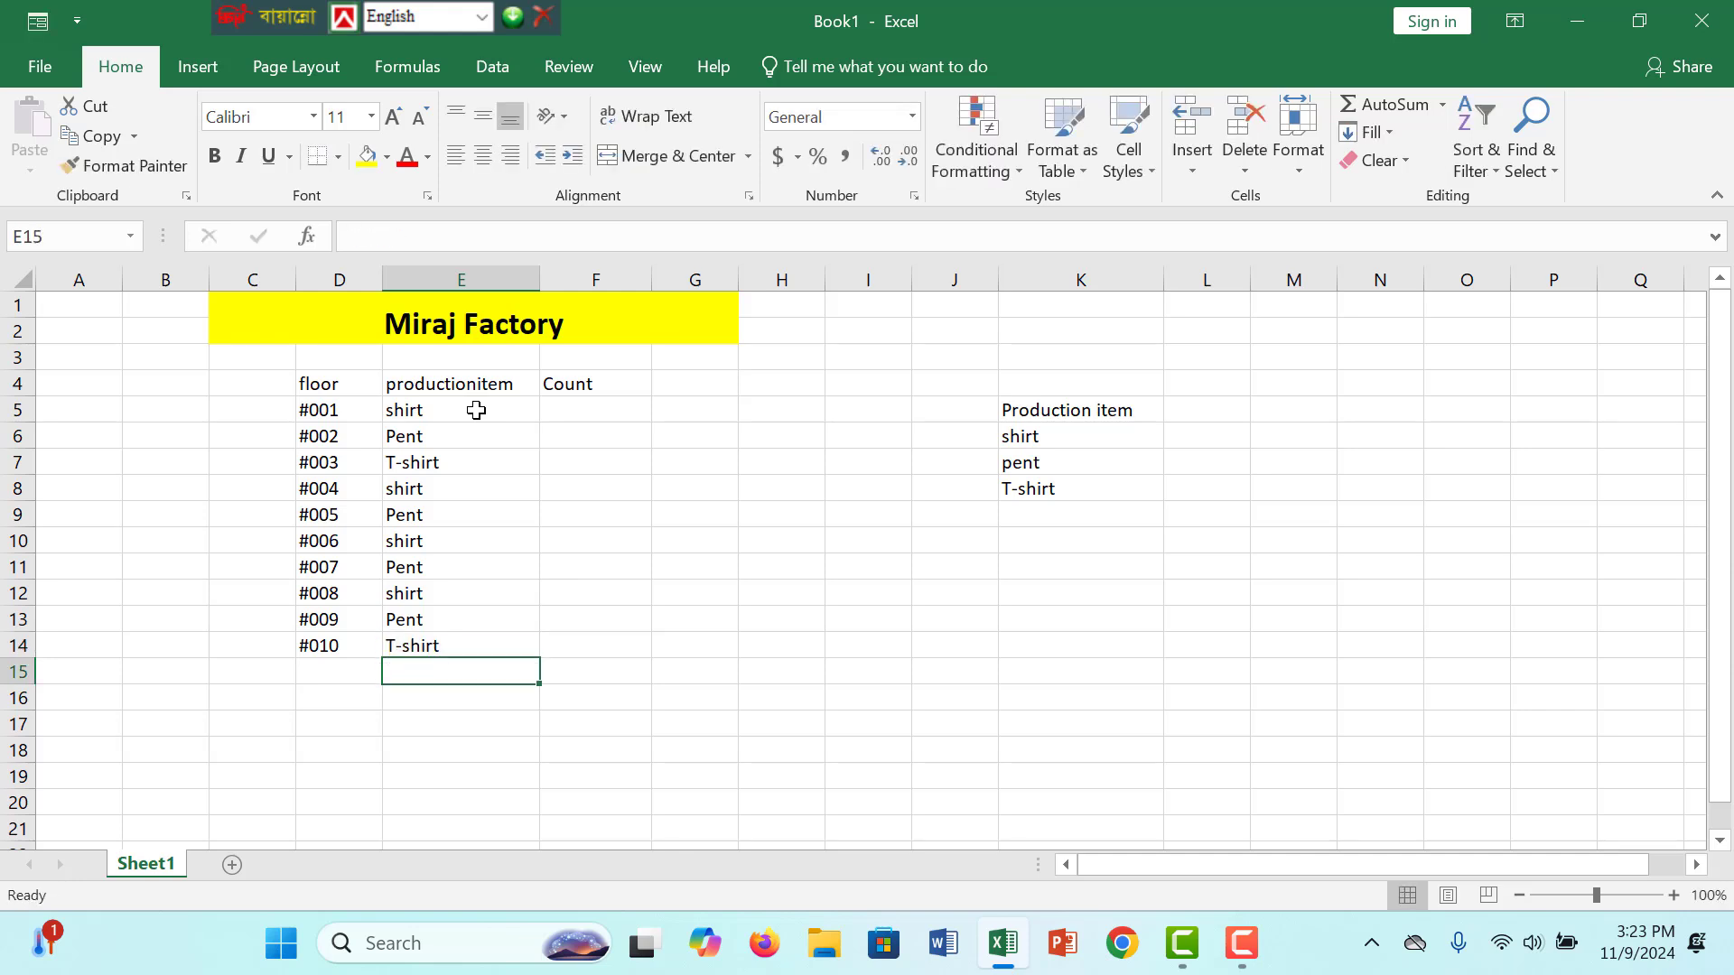
Enter the counts 9000, 897 and 908 for floors #001 to #003 in cells F5:F7.
click(624, 412)
text(9000)
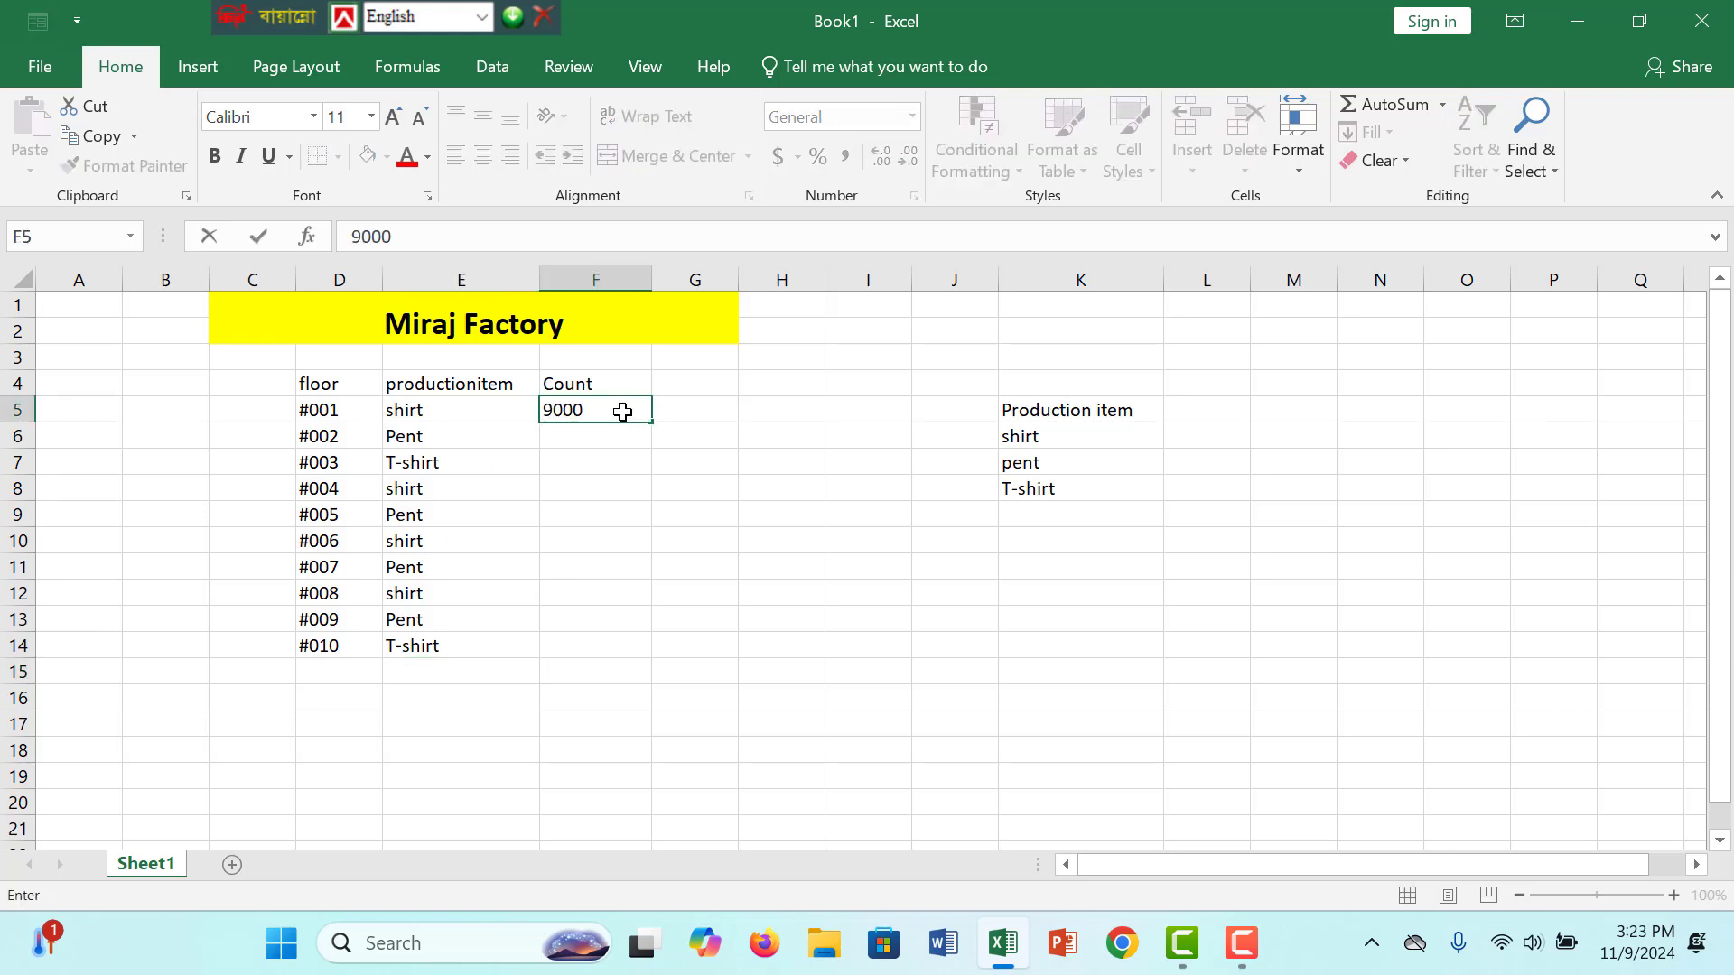
key(Return)
text(897)
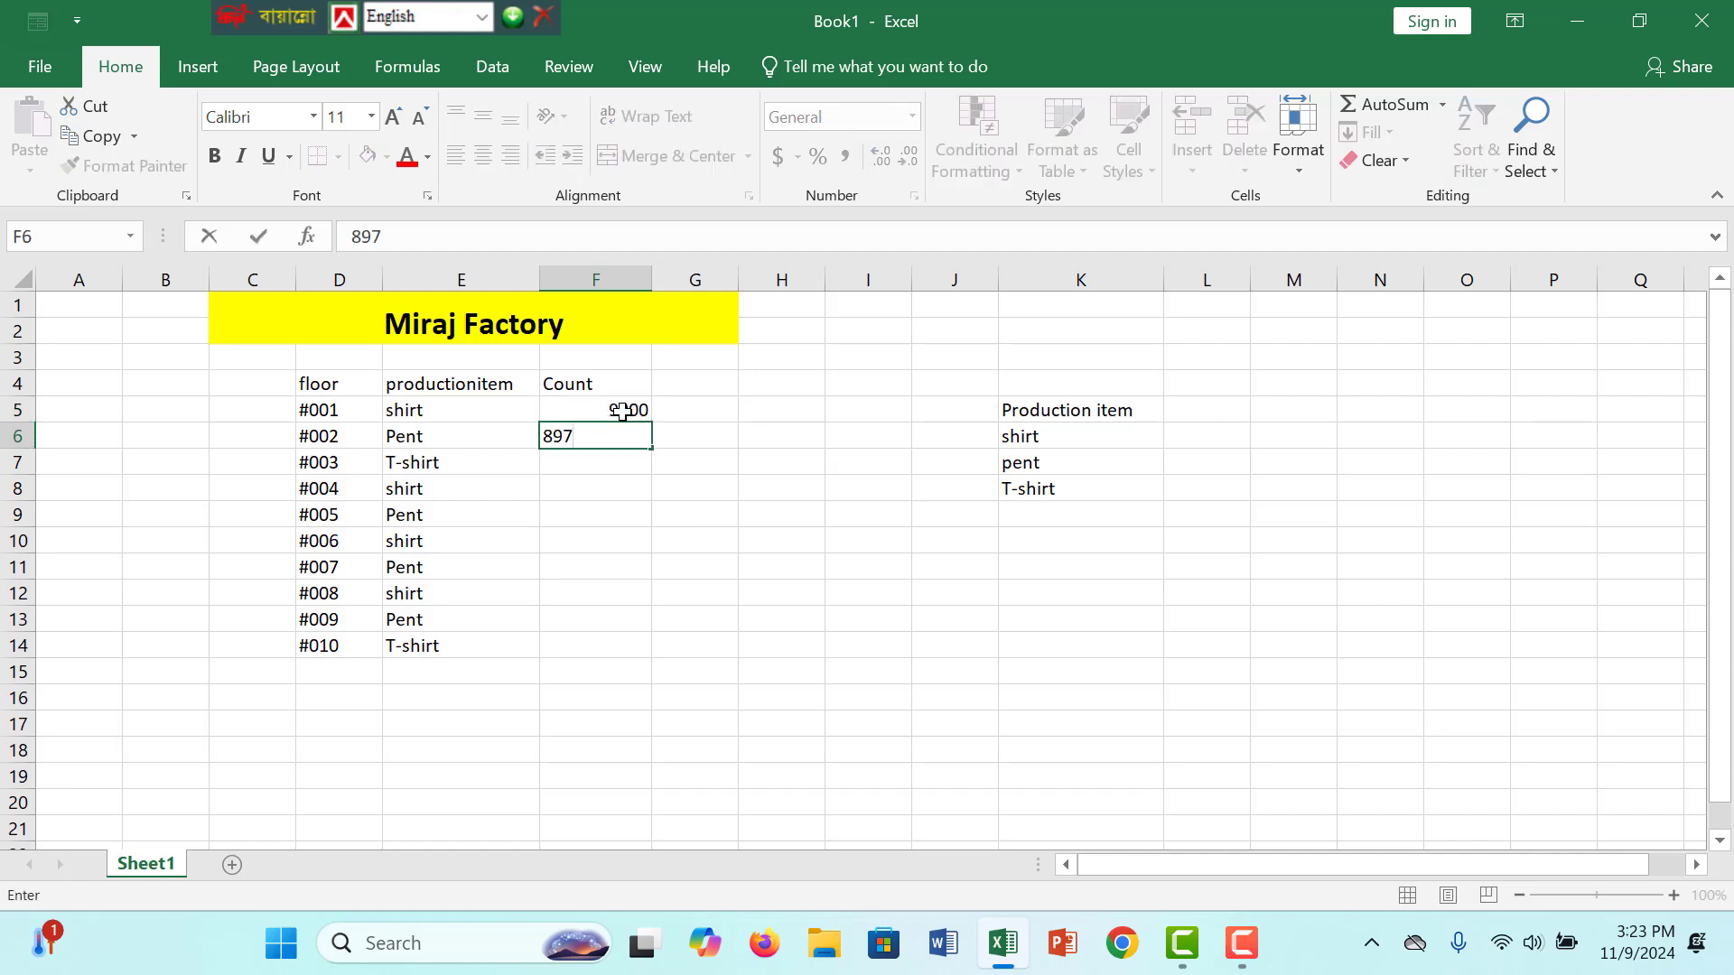
key(Return)
text(908)
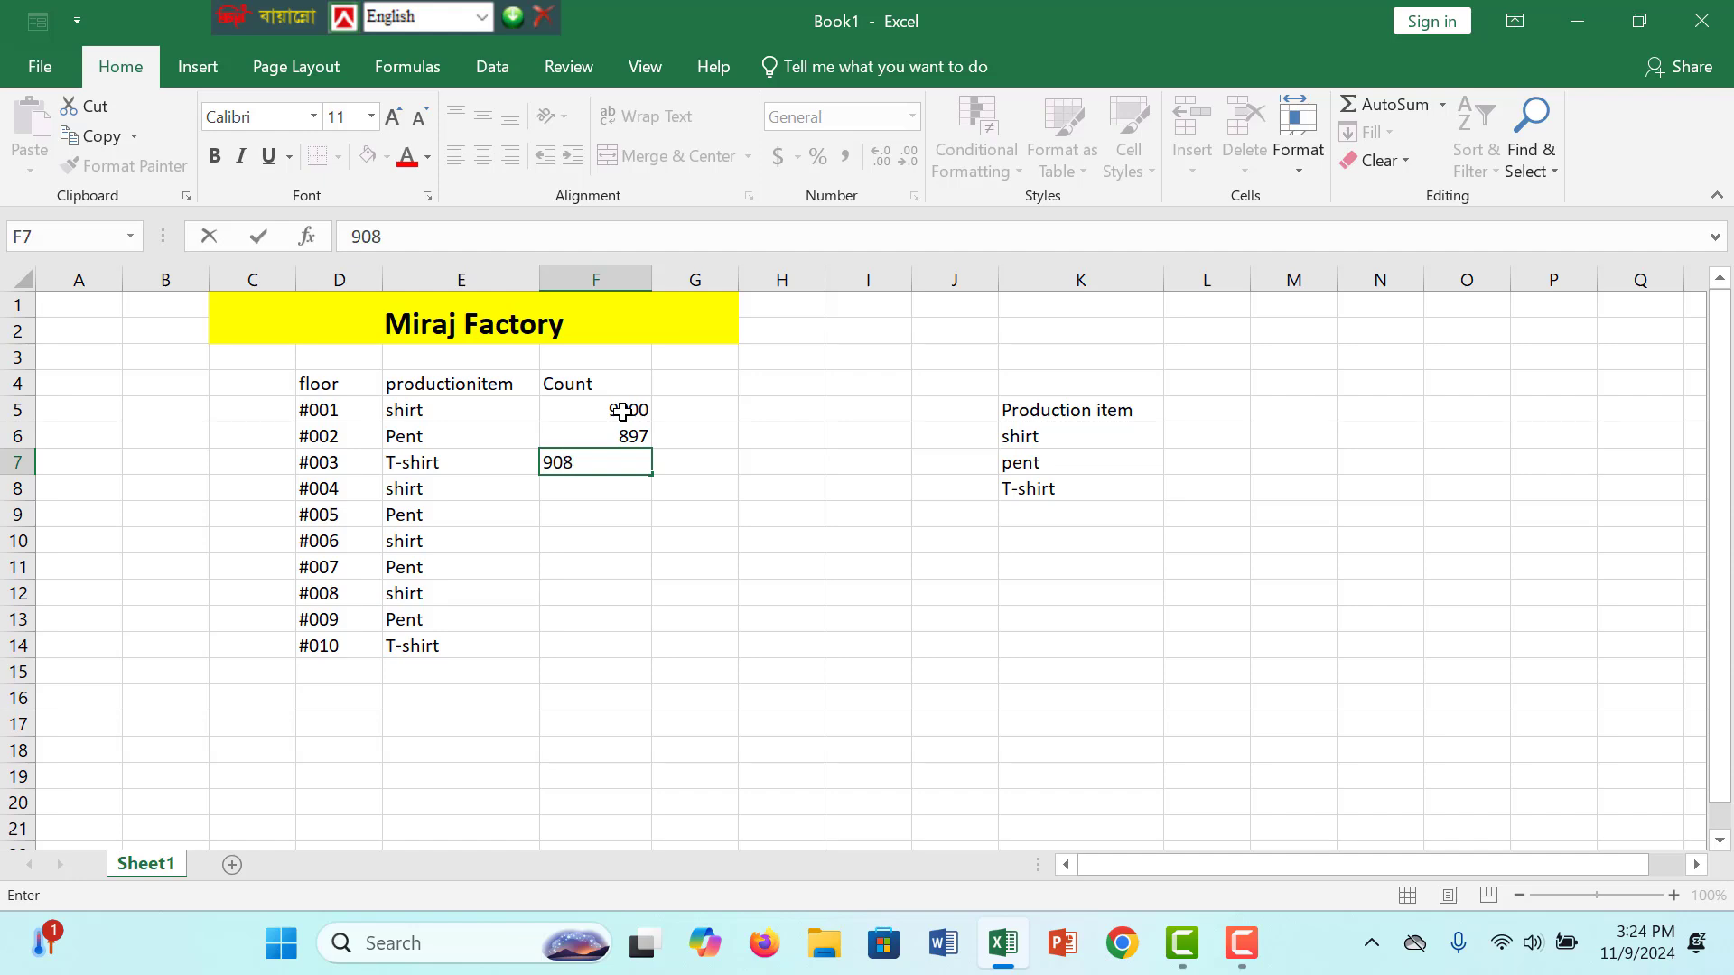
key(Return)
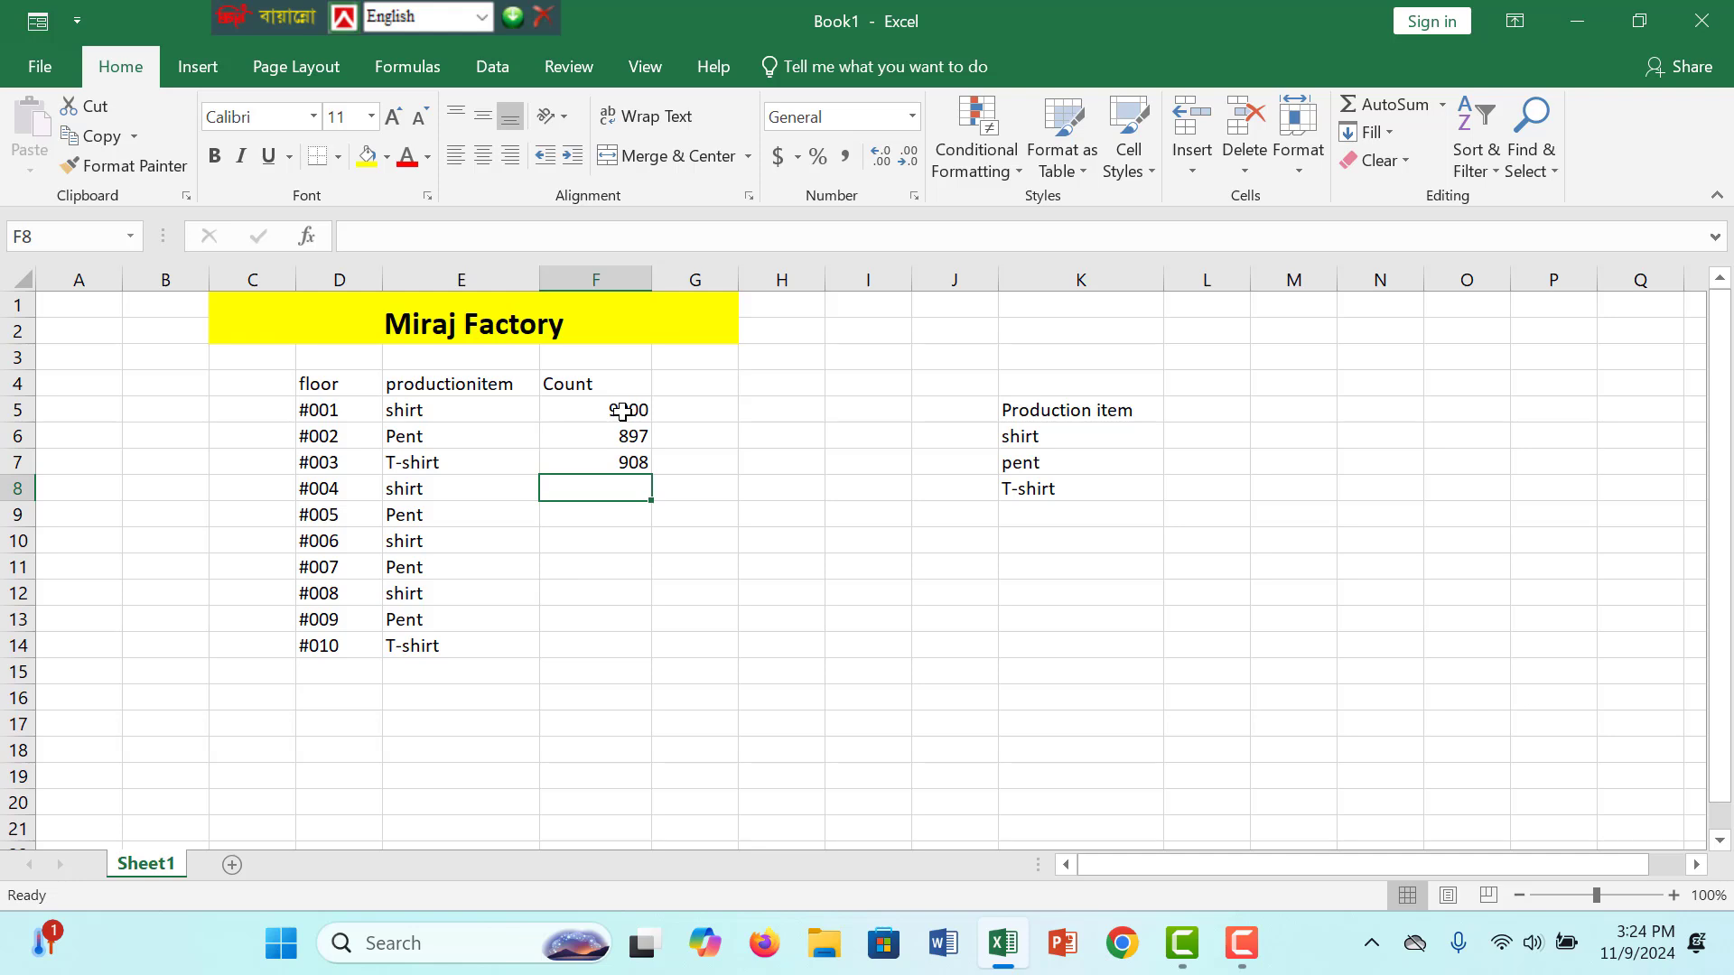
Enter the counts 780, 807 and 770 for floors #004 to #006 in cells F8:F10.
text(0-)
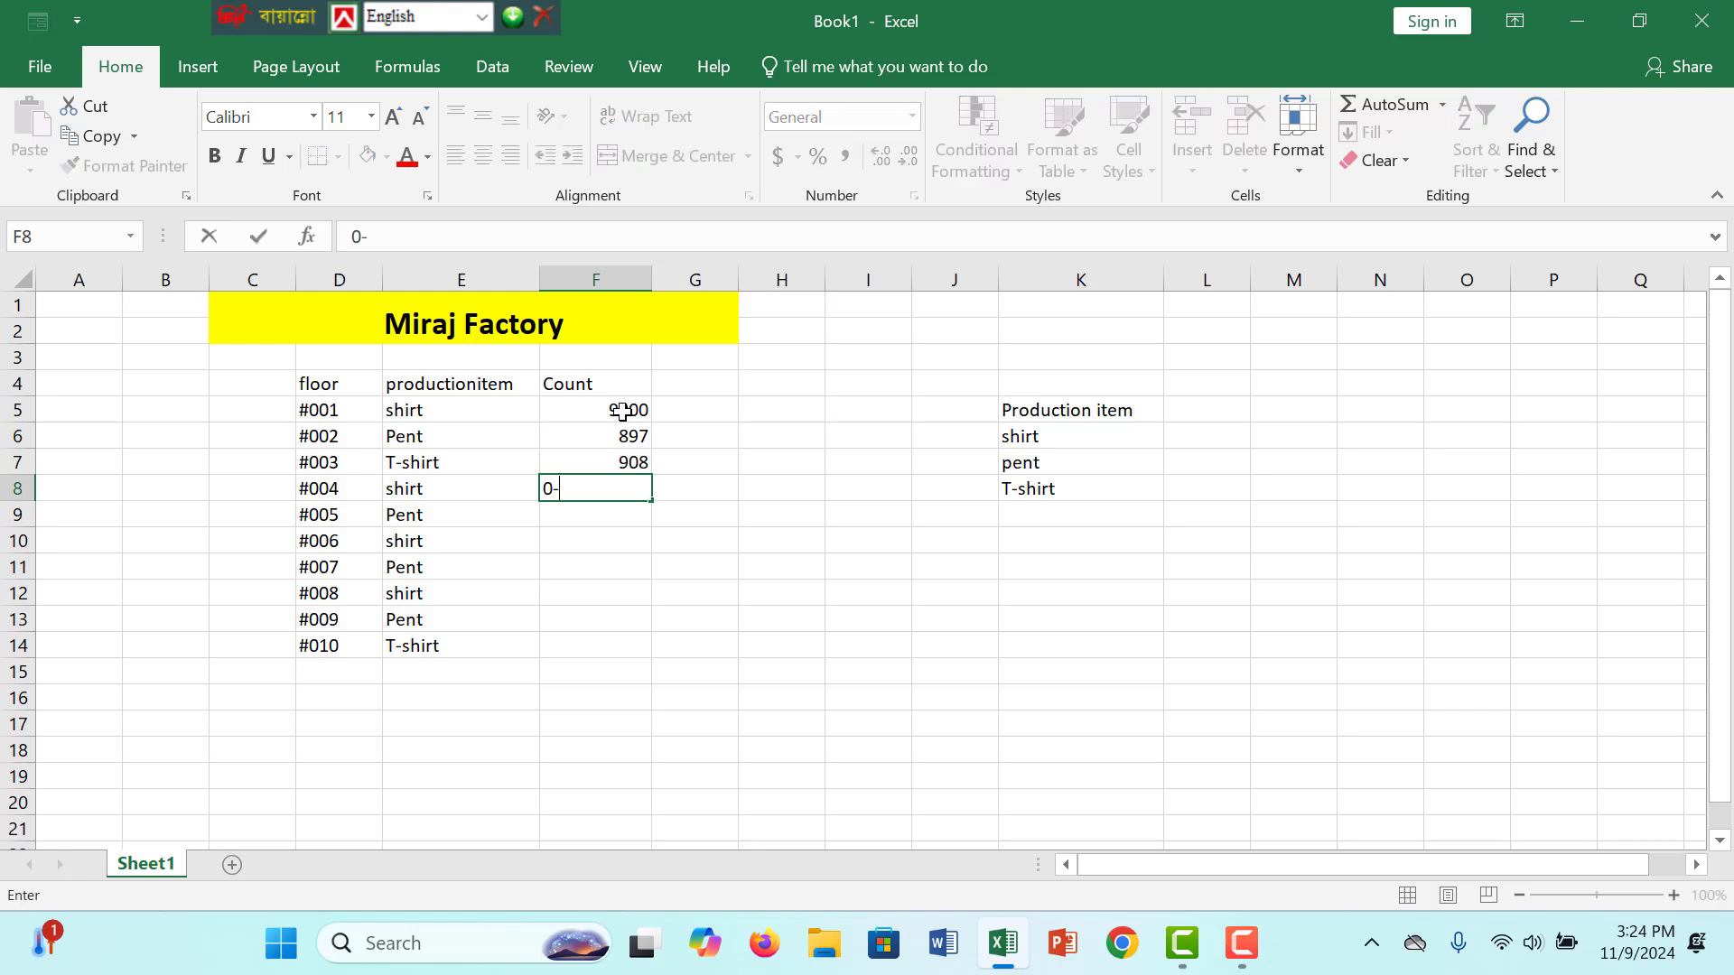
key(BackSpace)
key(BackSpace)
key(Return)
text(807)
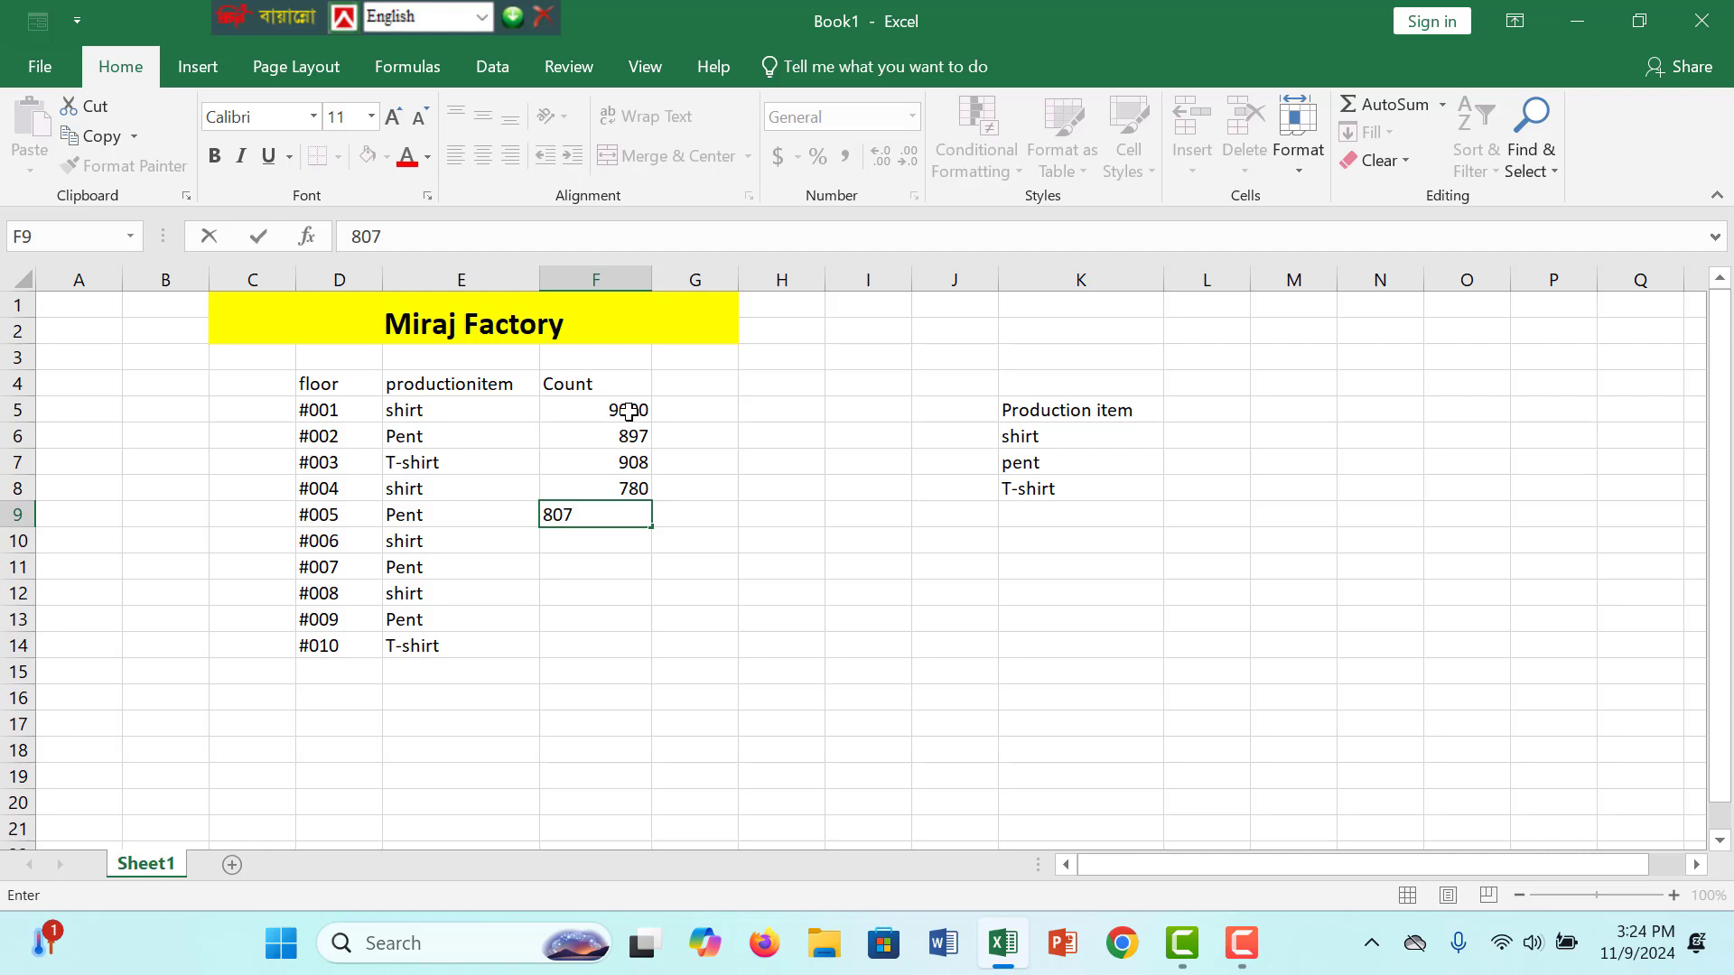
key(Return)
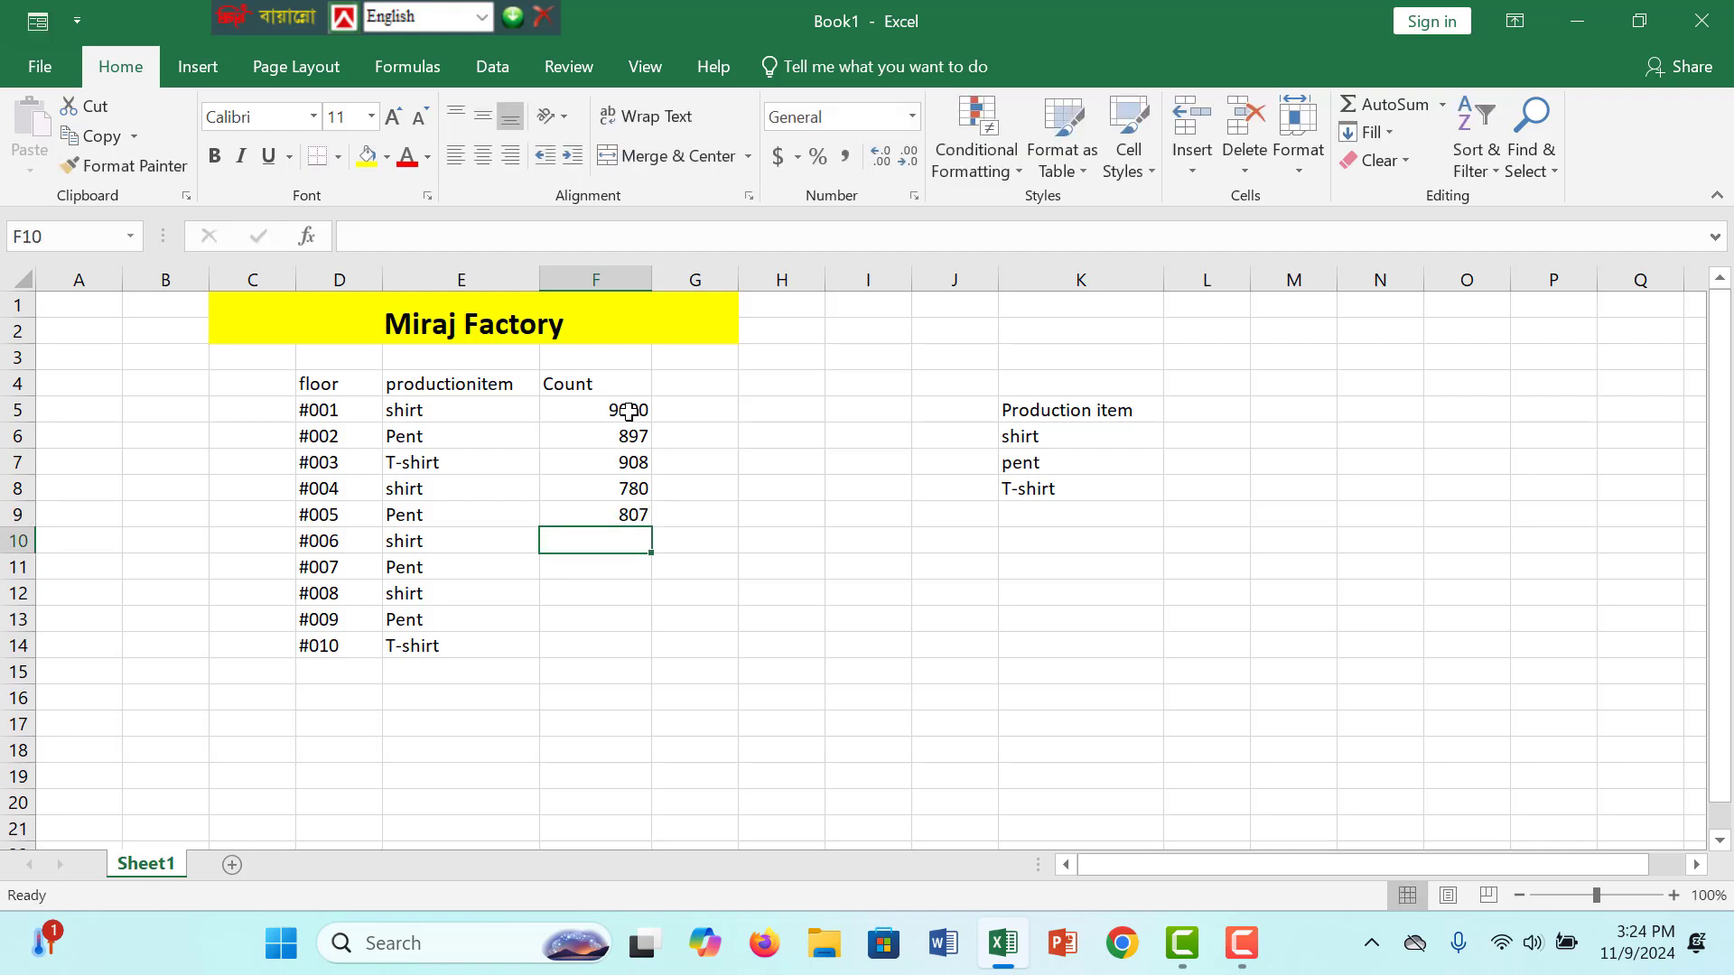
text(770)
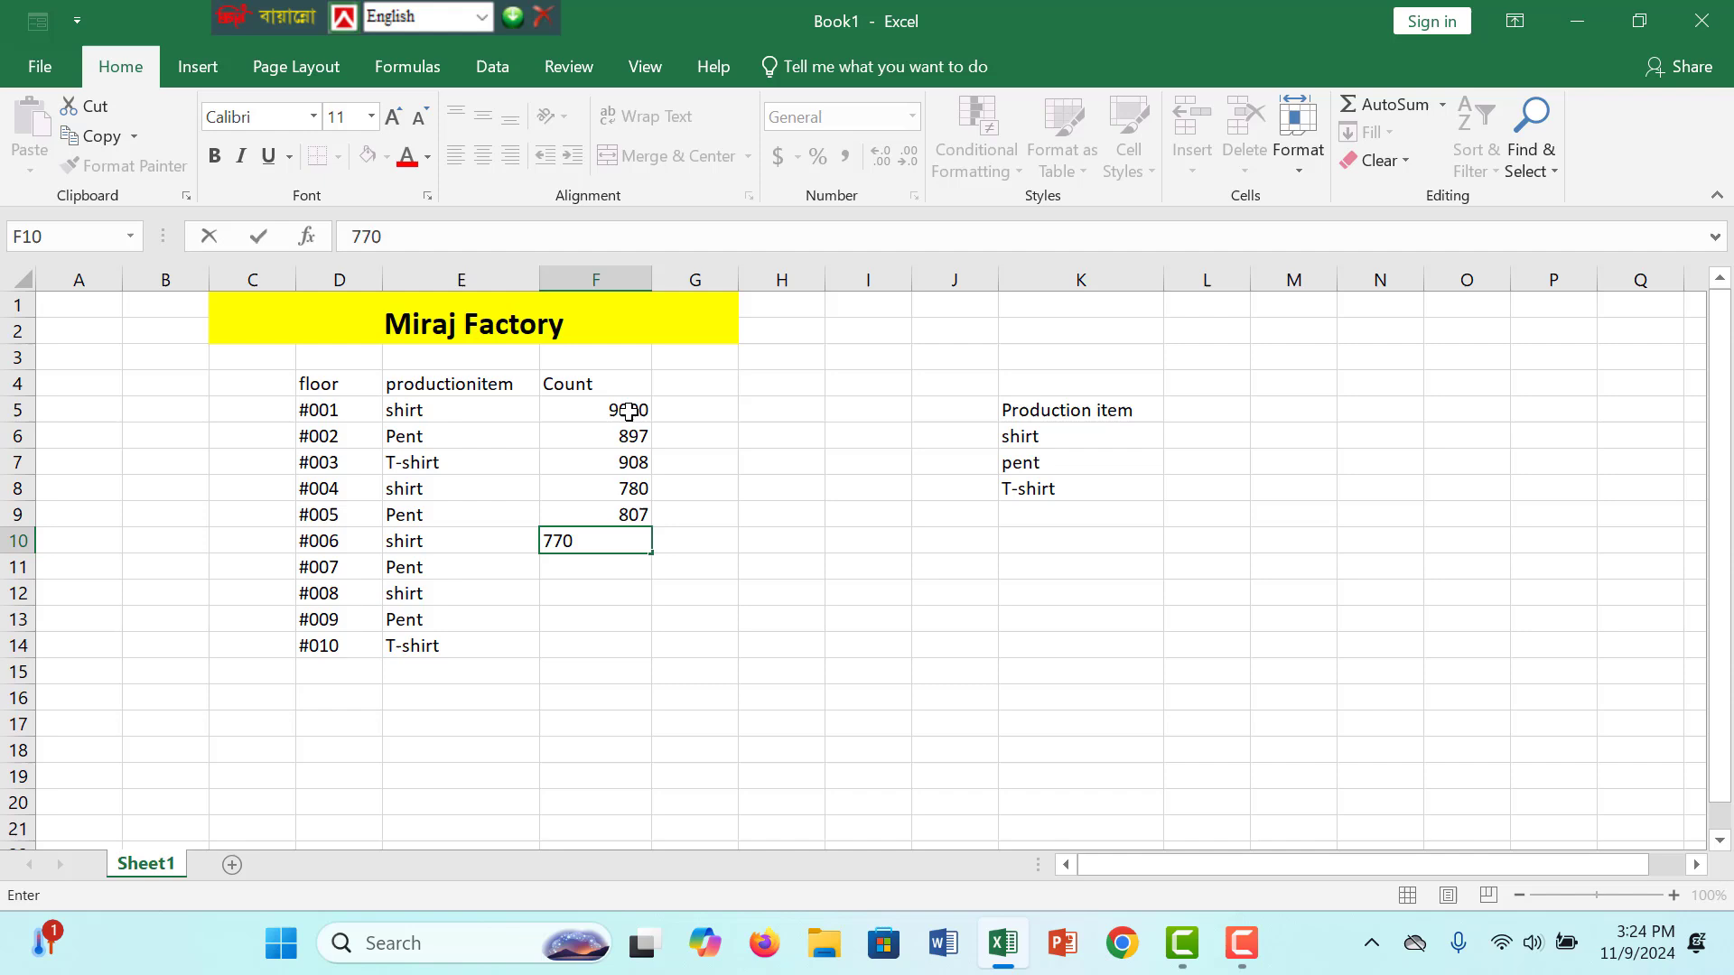
key(Return)
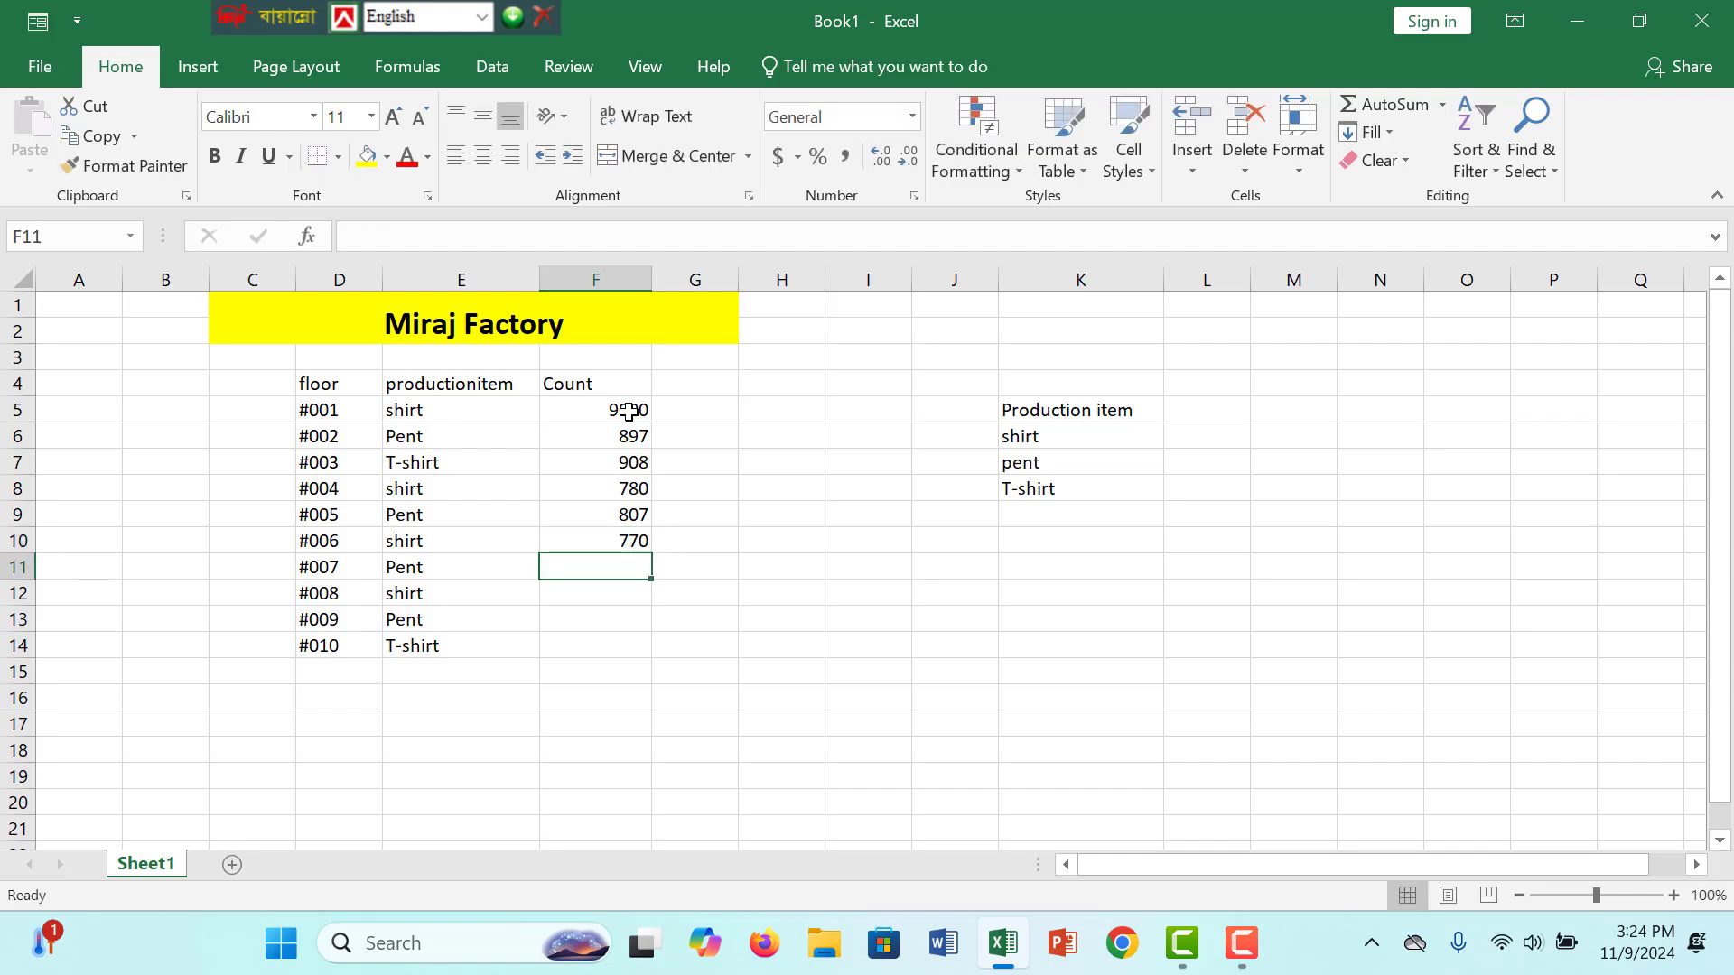
Complete the Count column with 690, 890, 980 and 780 for floors #007 to #010 in cells F11:F14.
text(6)
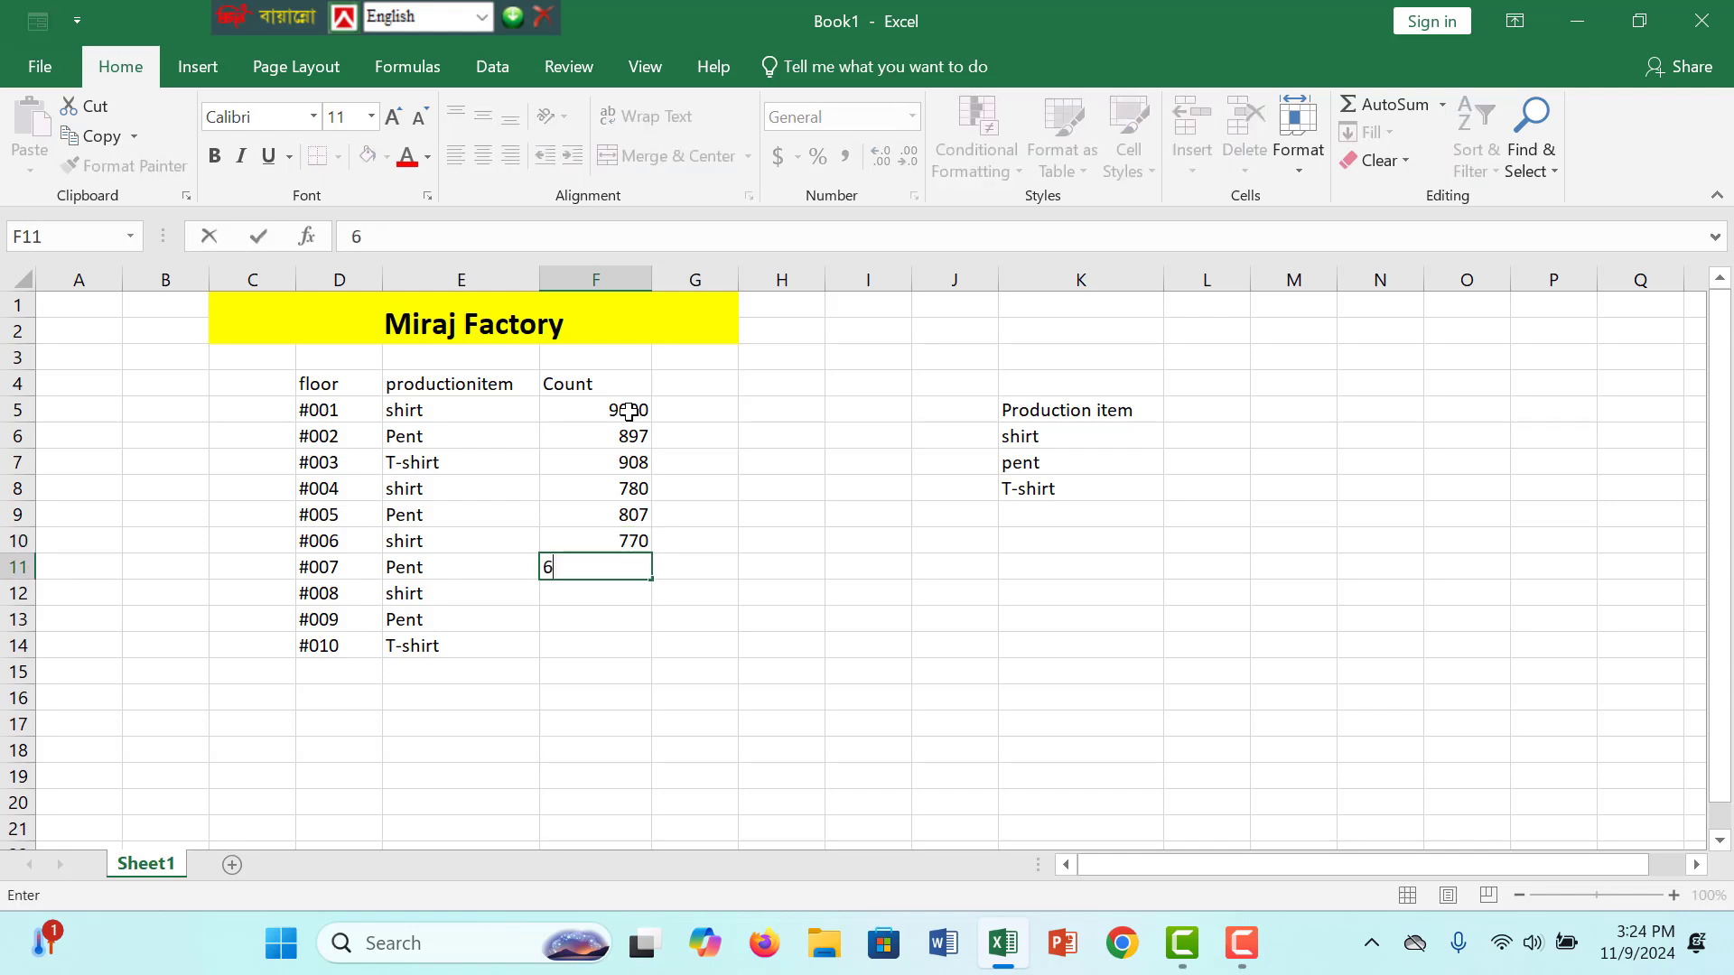
text(90)
key(Return)
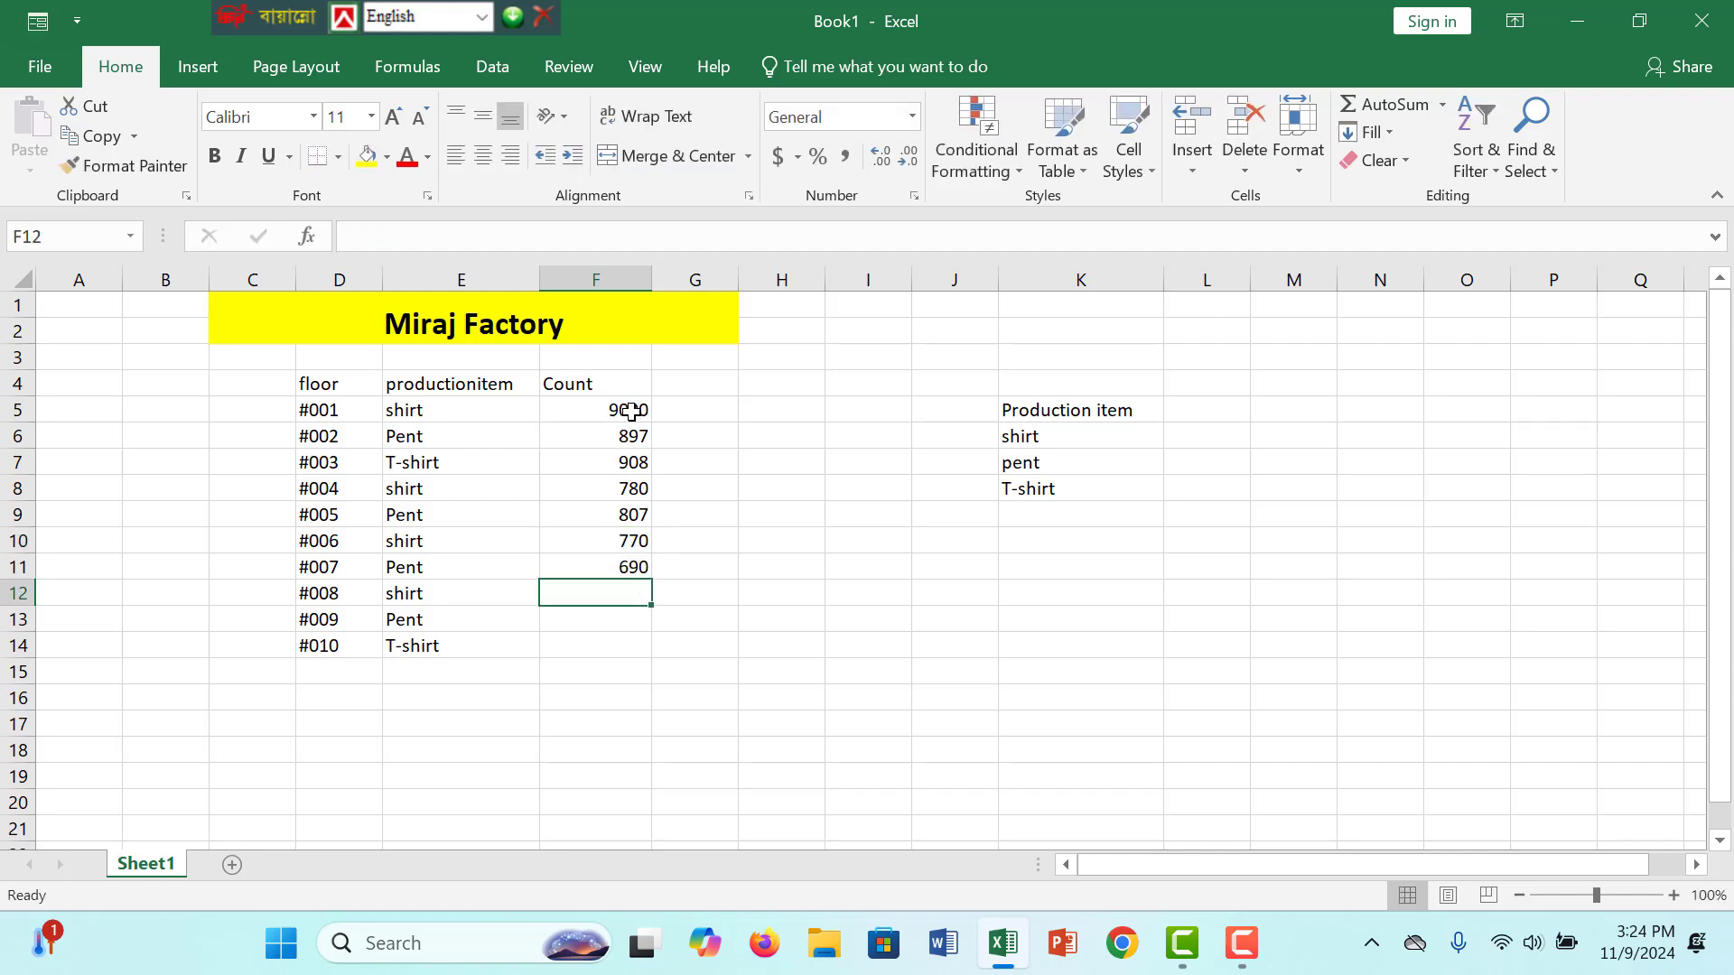
text(890)
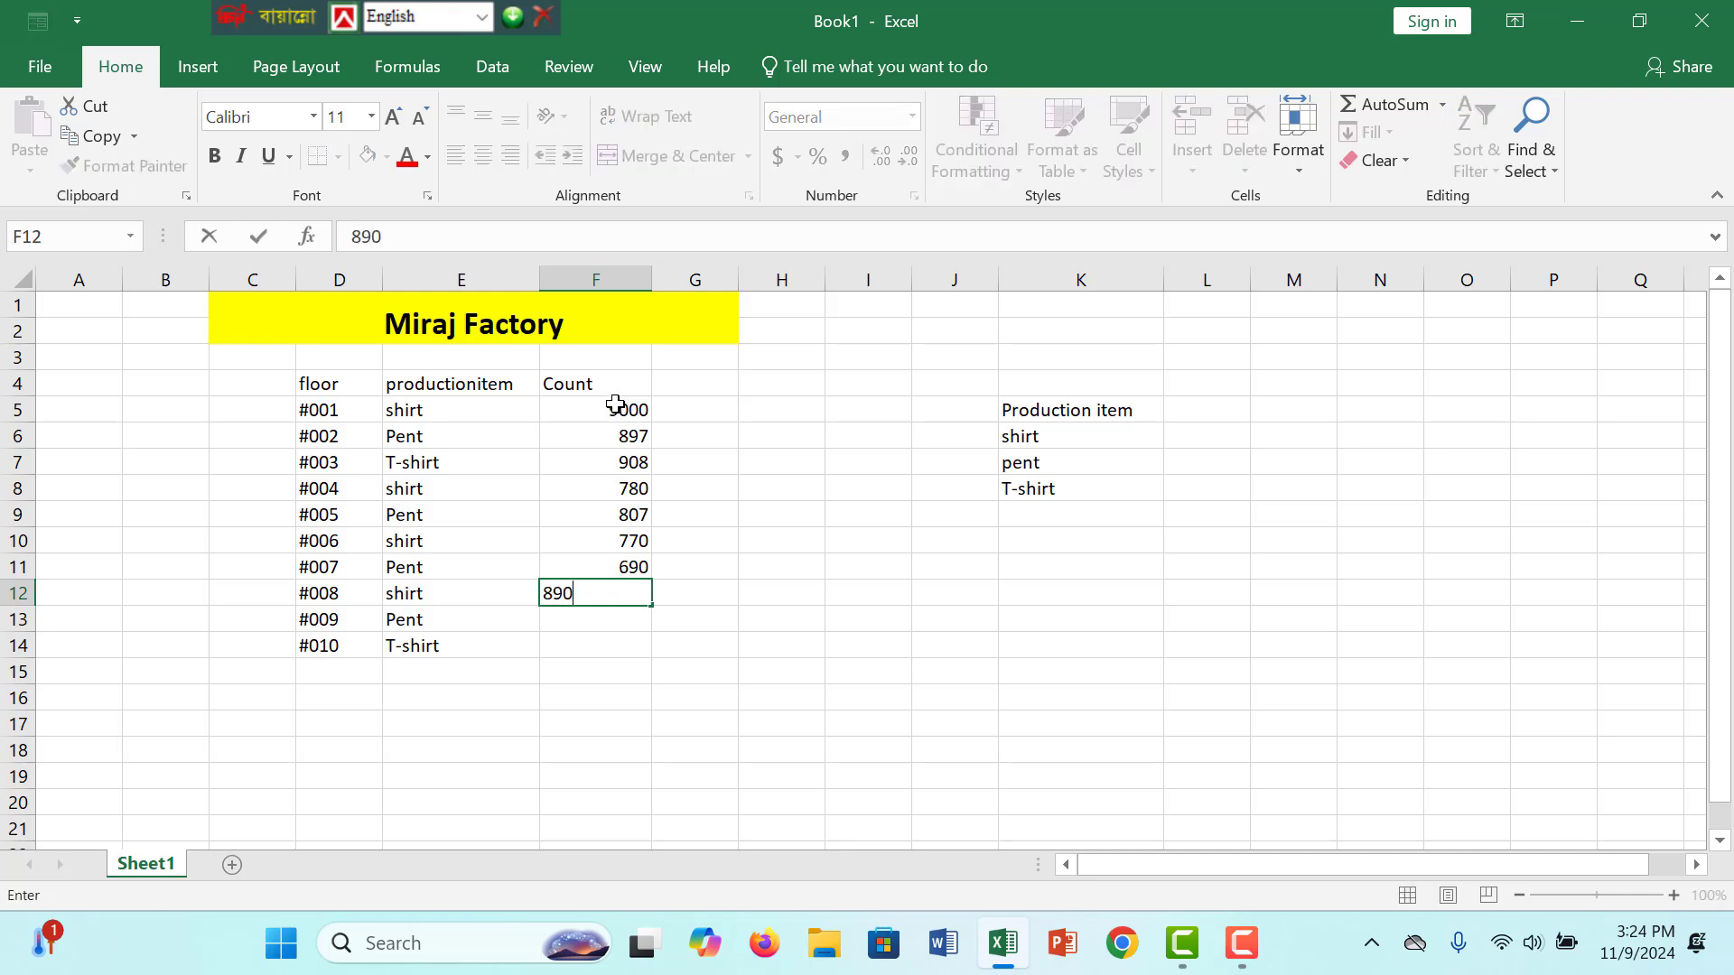
key(Return)
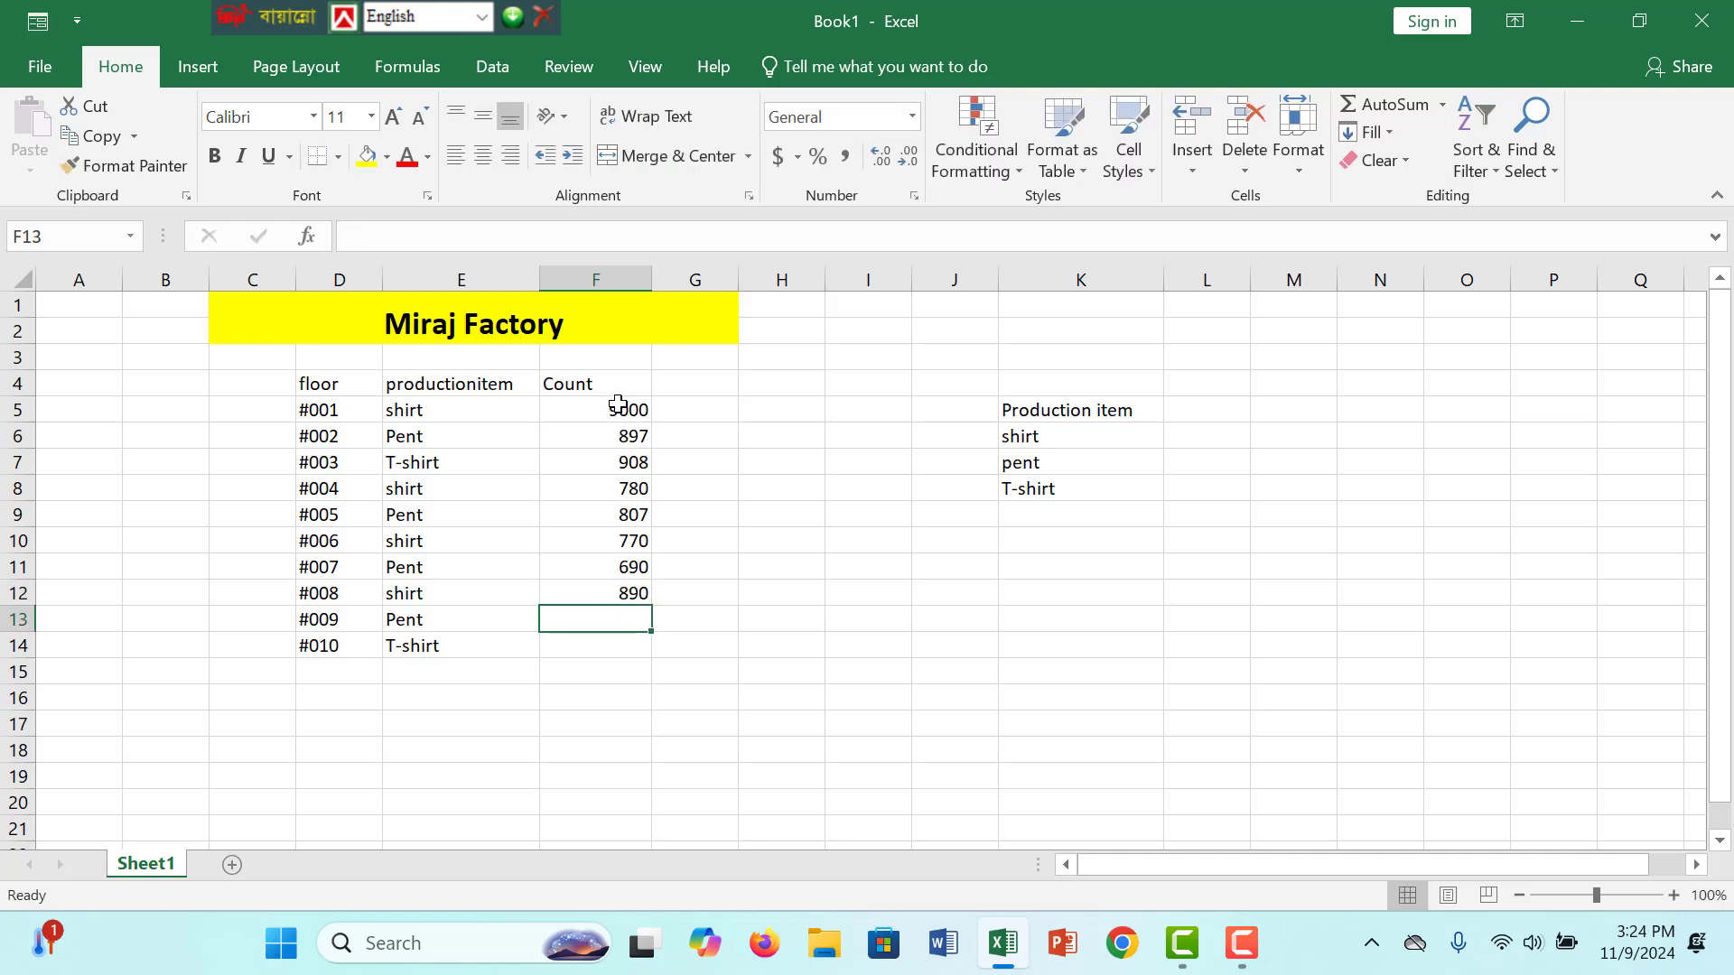
text(980)
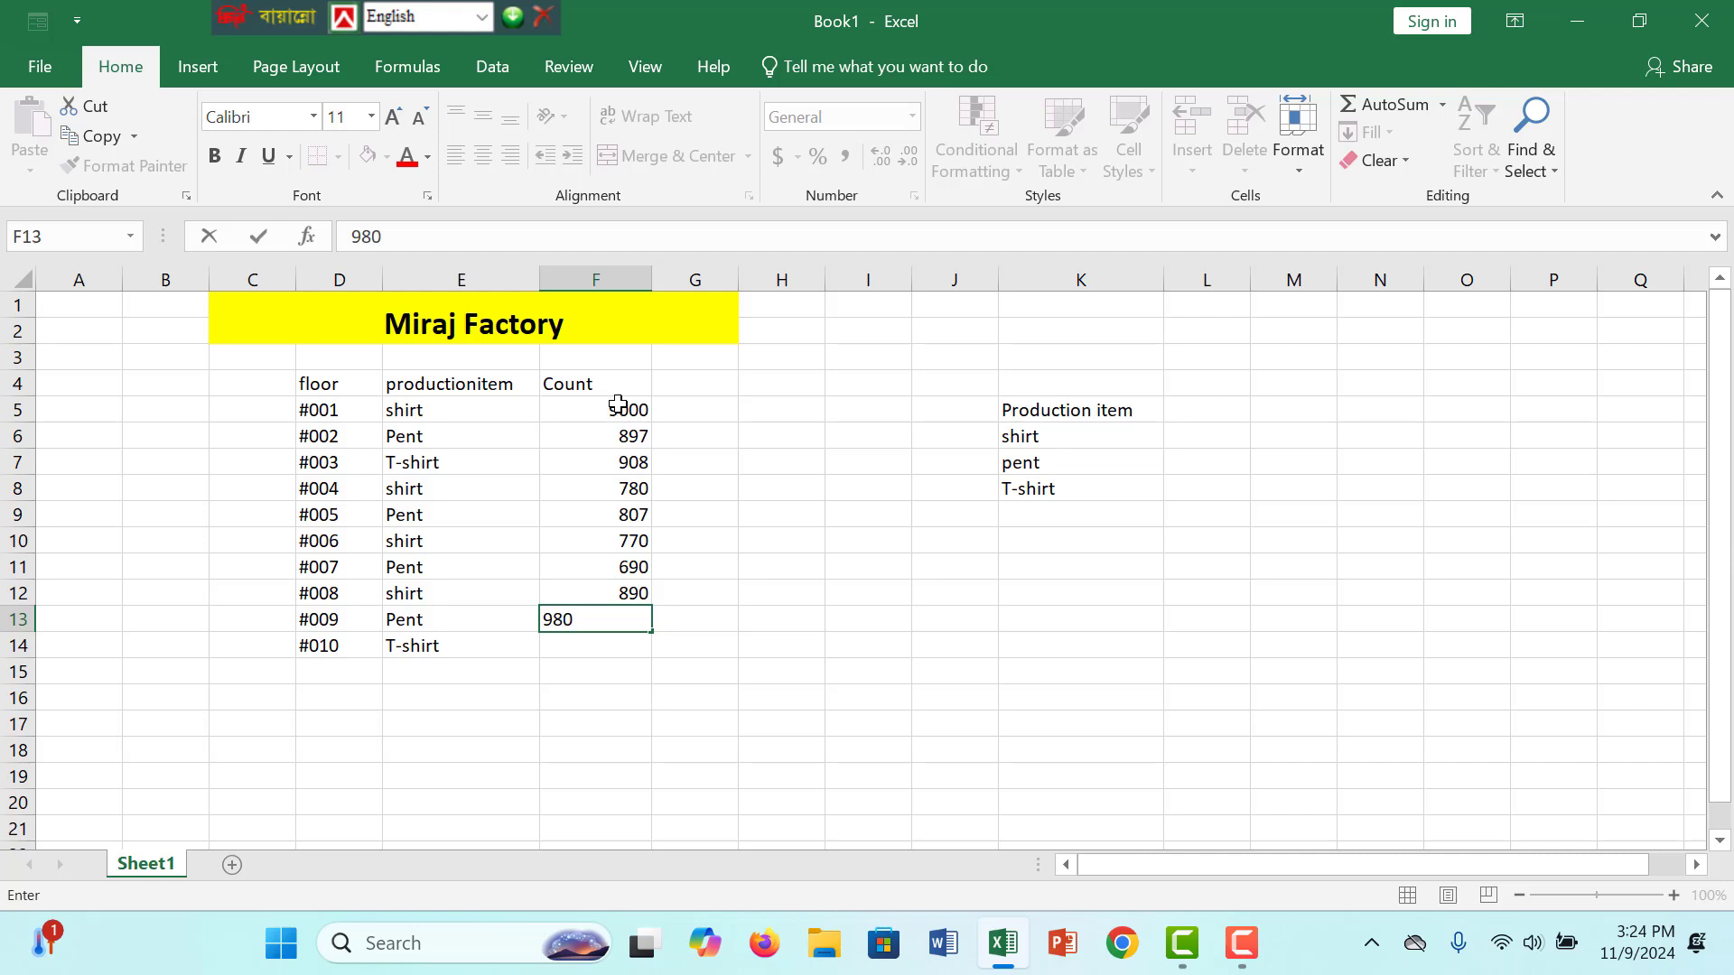
key(Return)
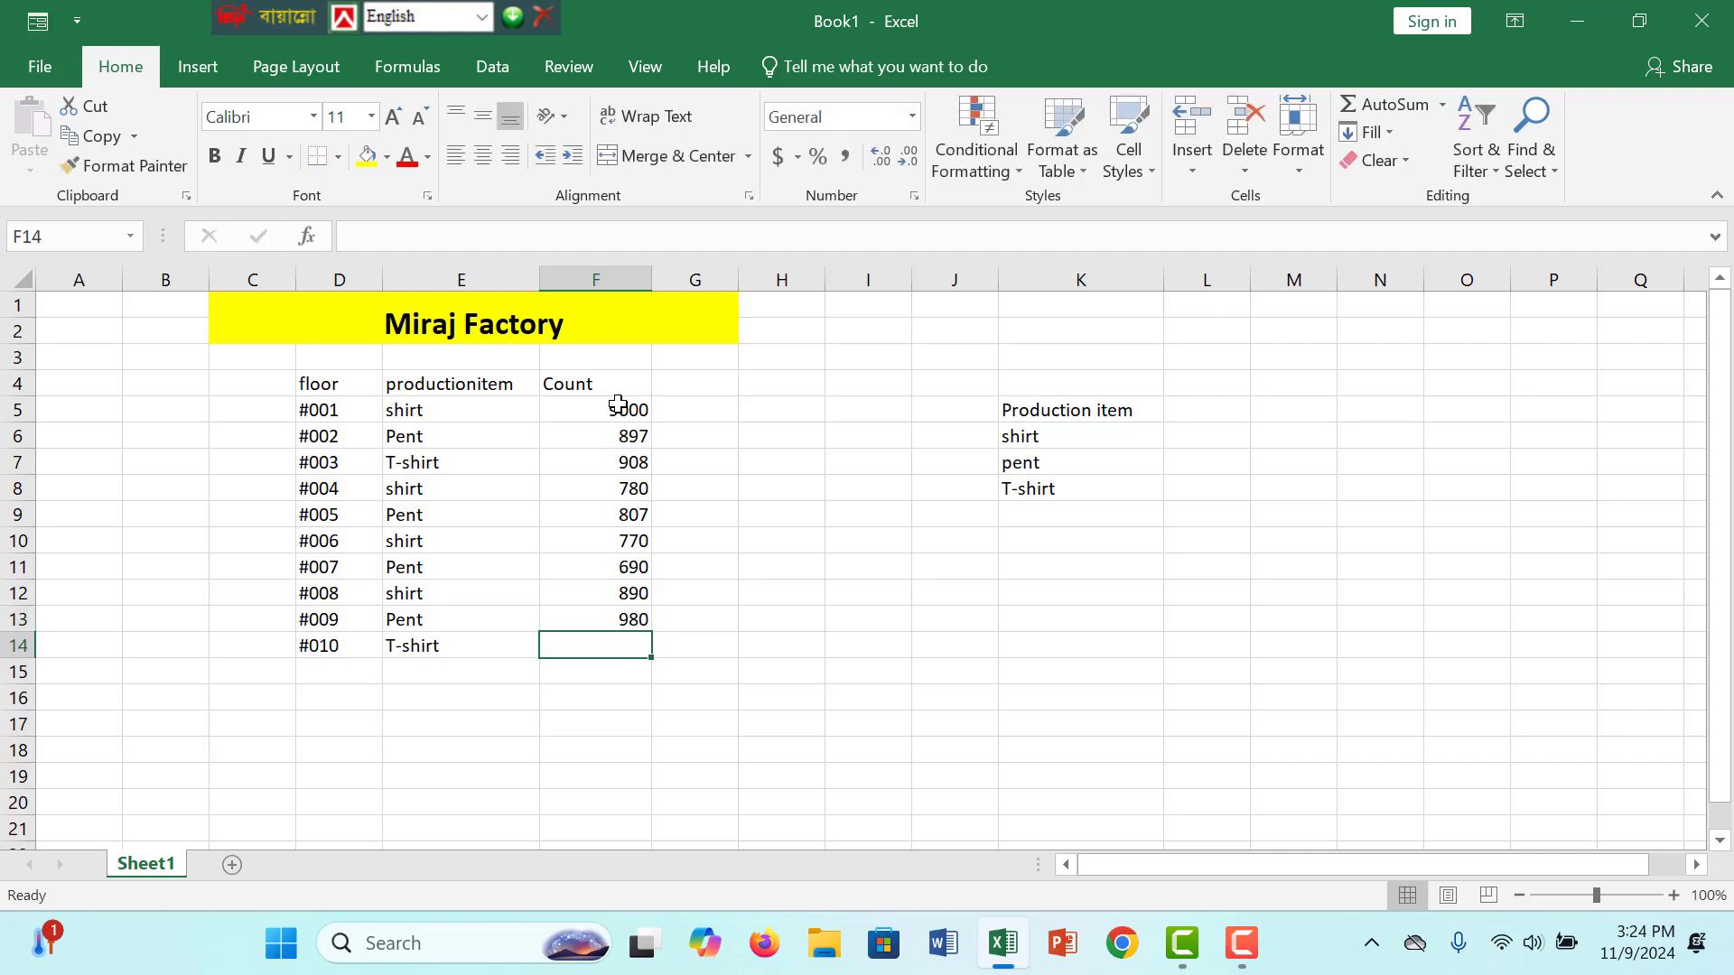
text(780)
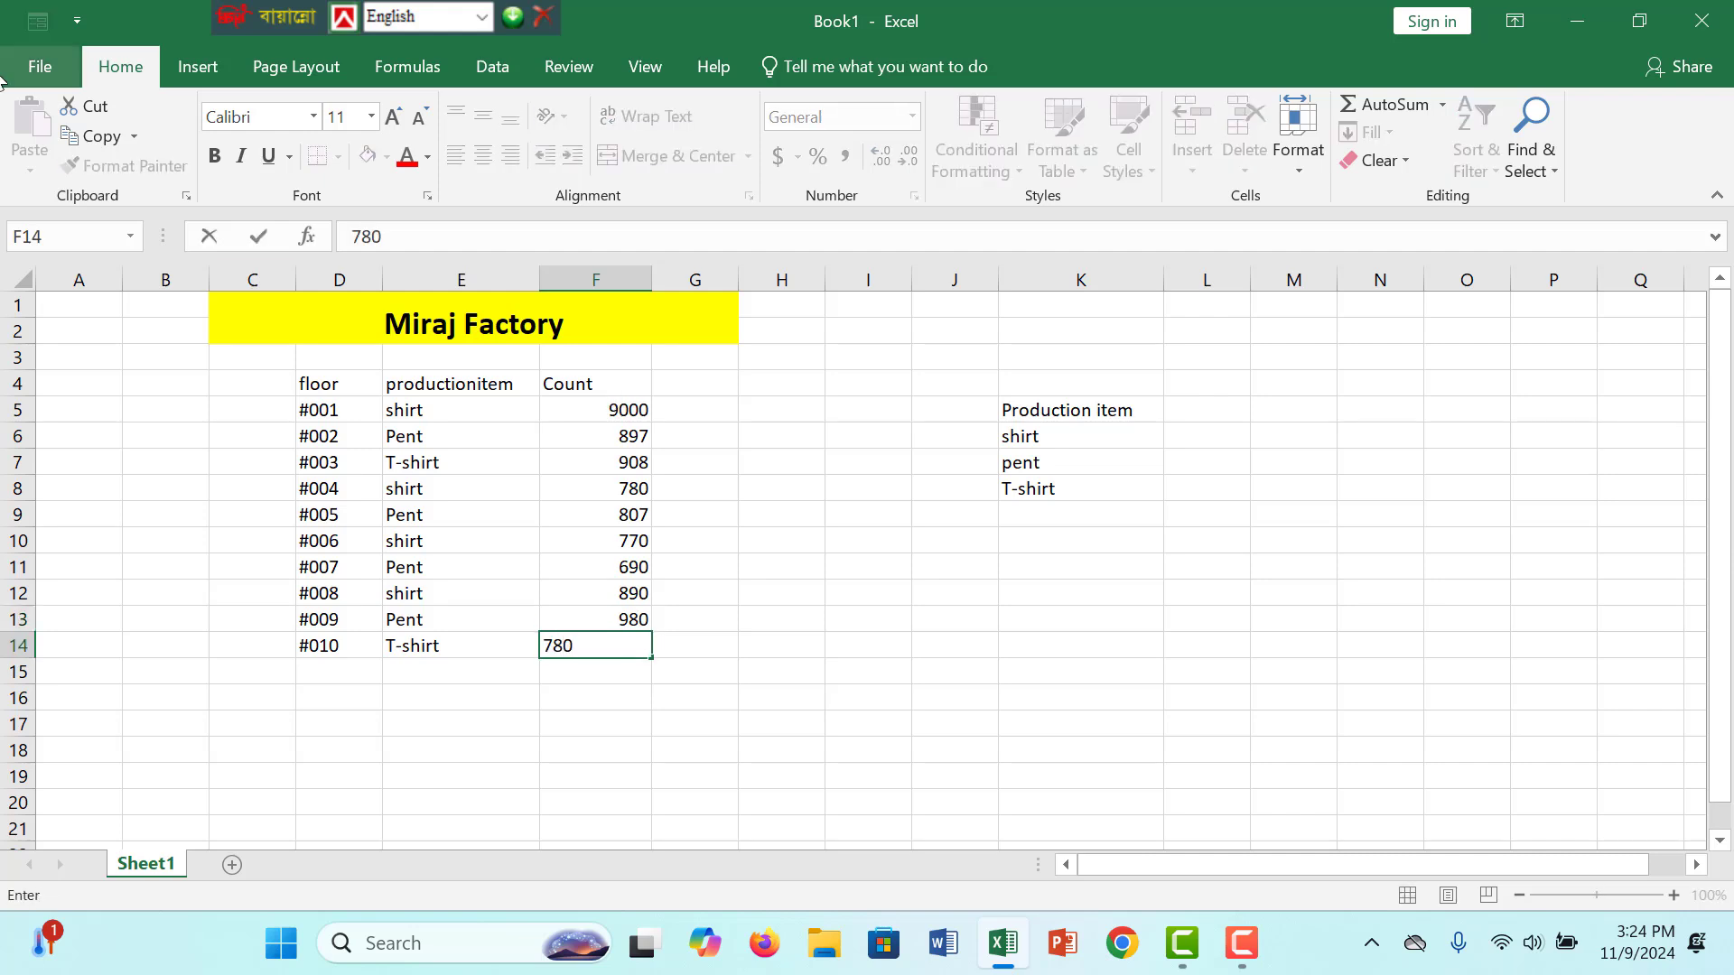
Fill the Production item heading in K5 with light gray and the shirt cell K6 with light blue.
click(1056, 409)
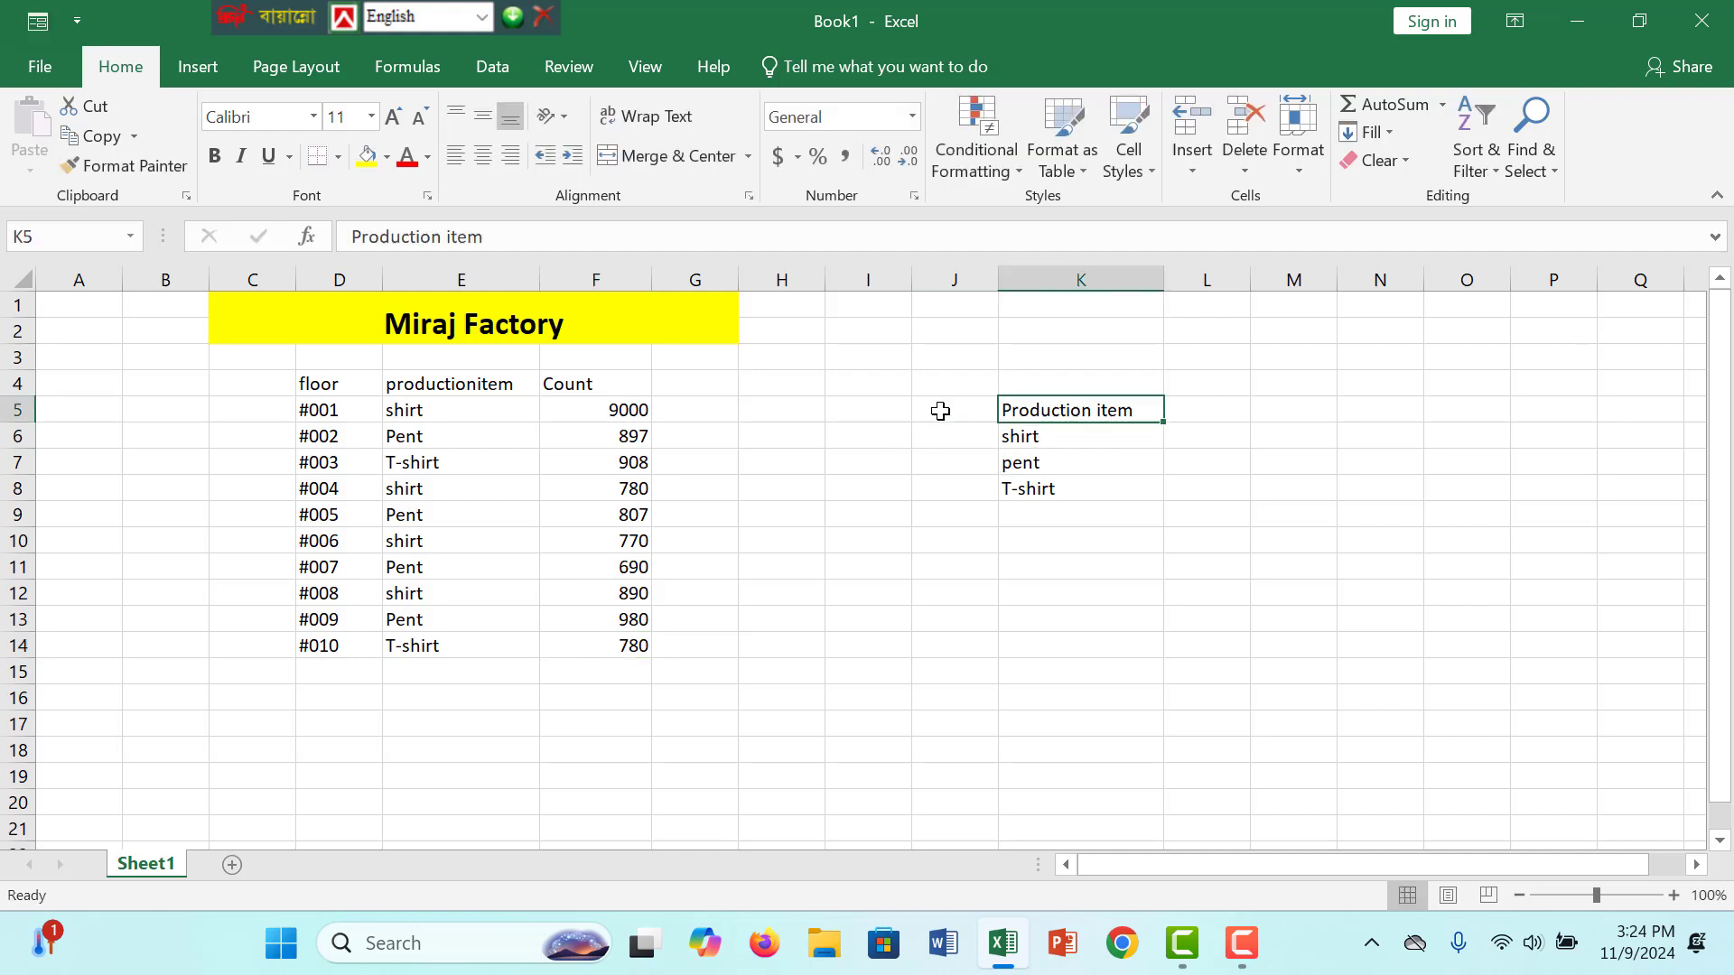
click(387, 163)
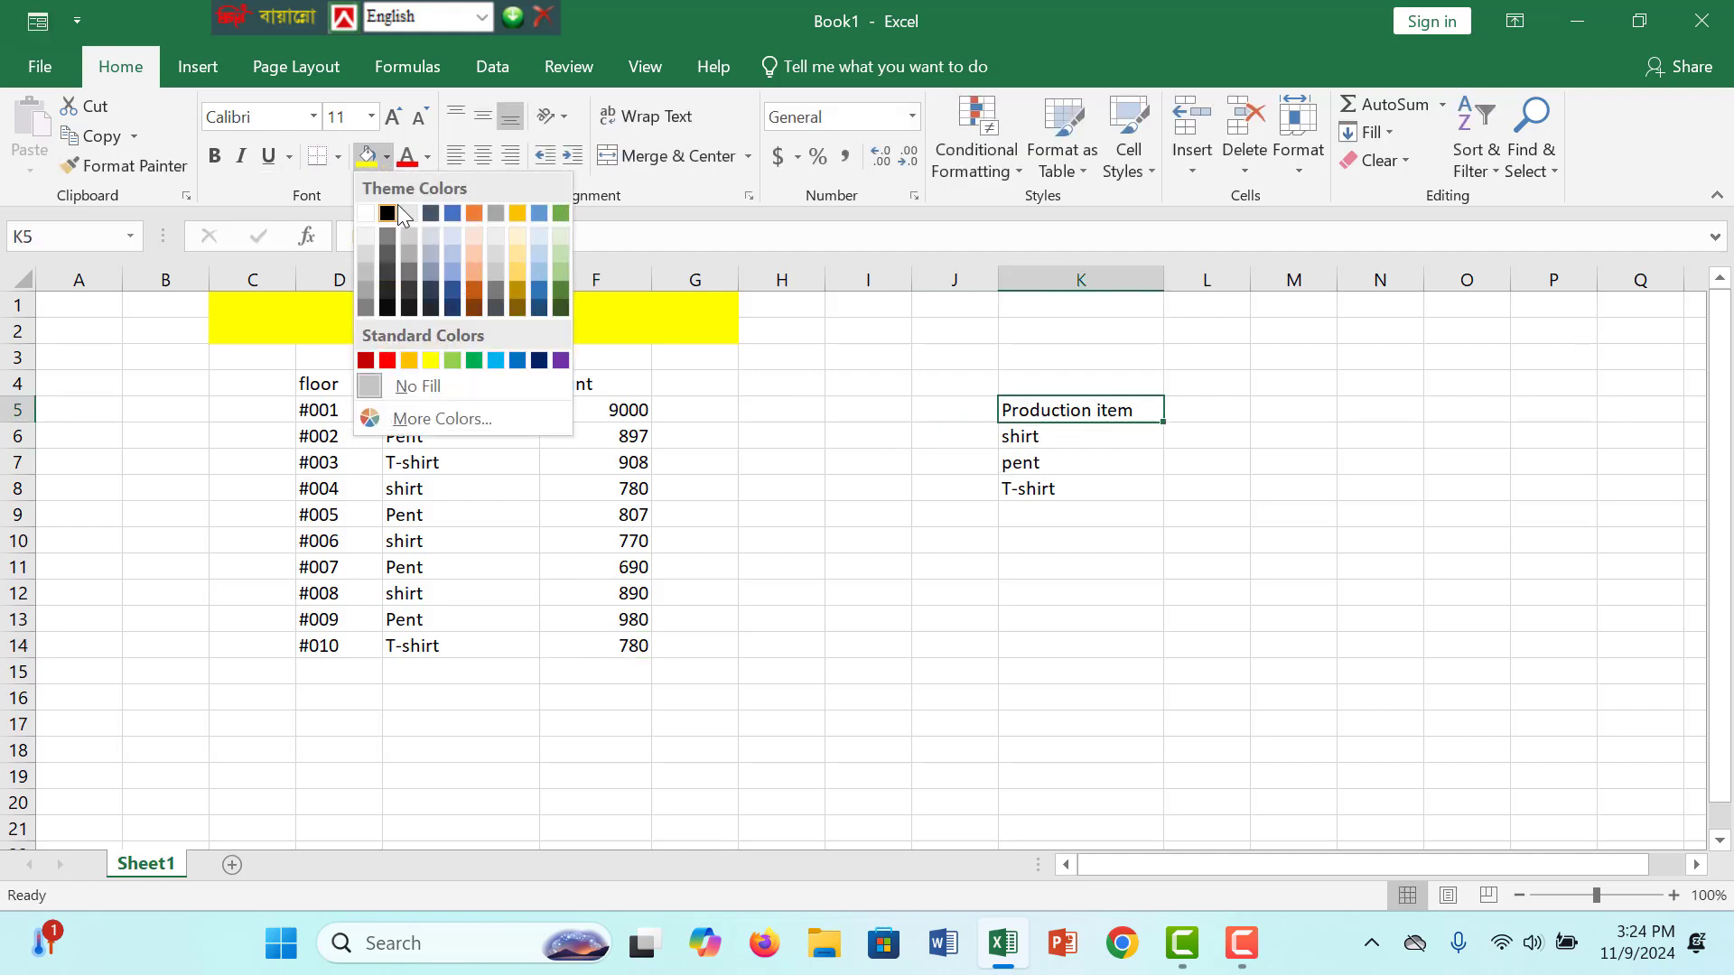
click(403, 209)
click(1055, 438)
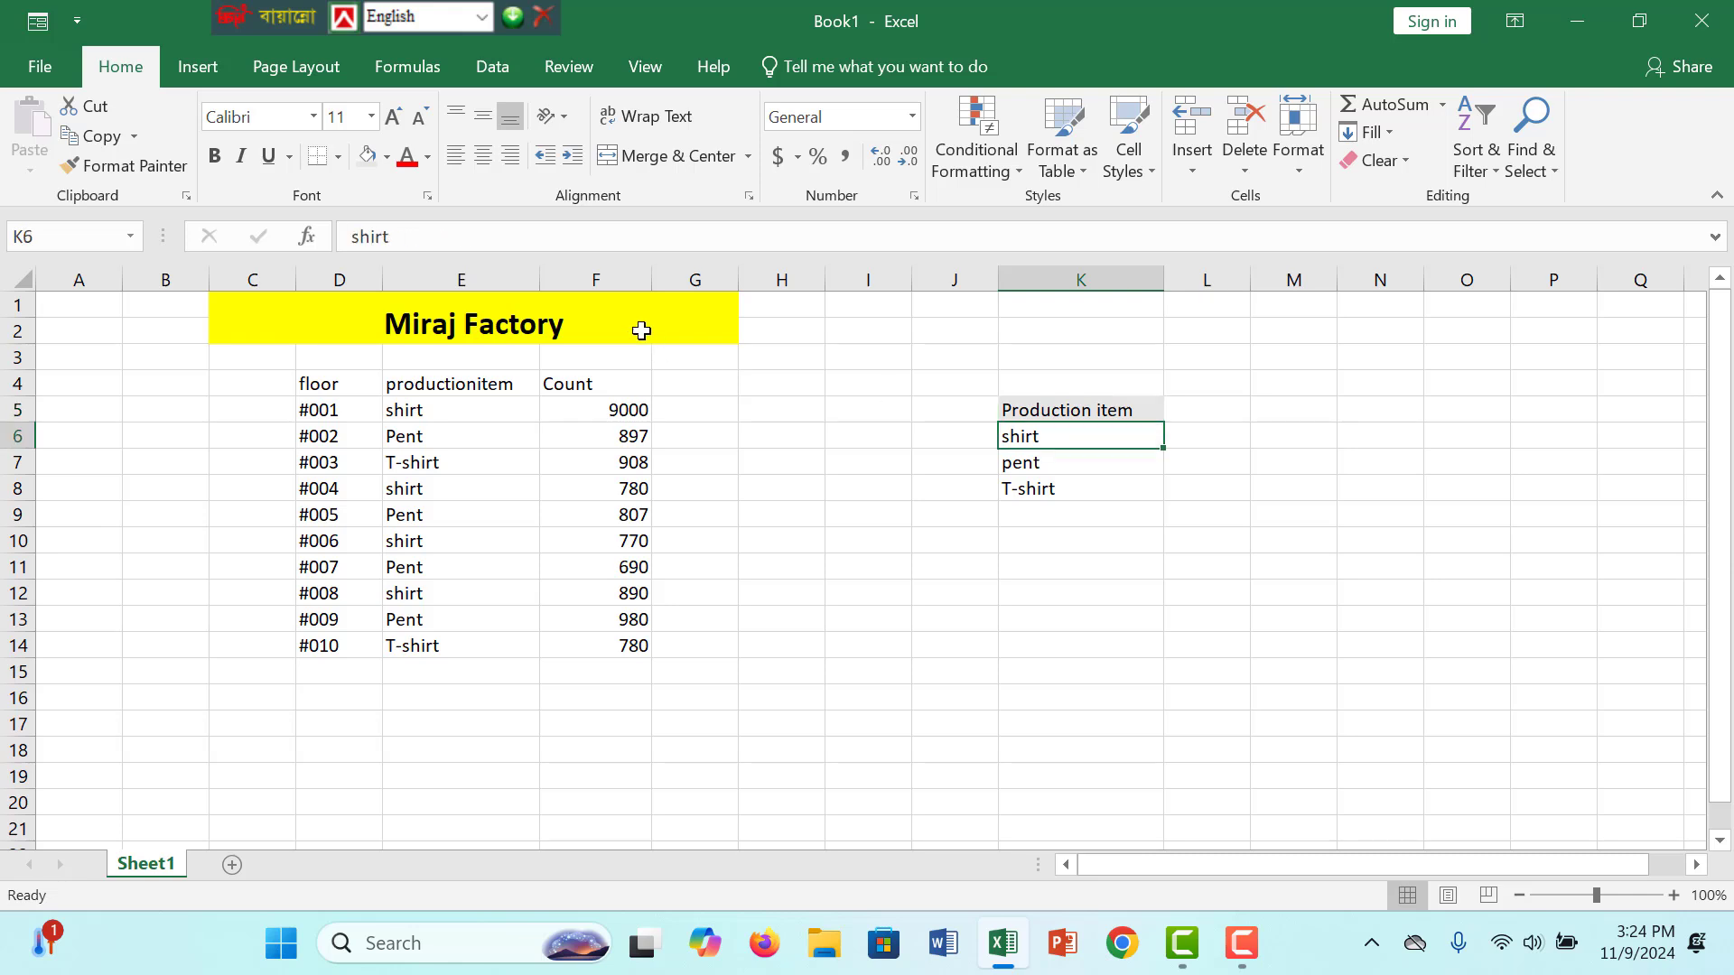
click(386, 157)
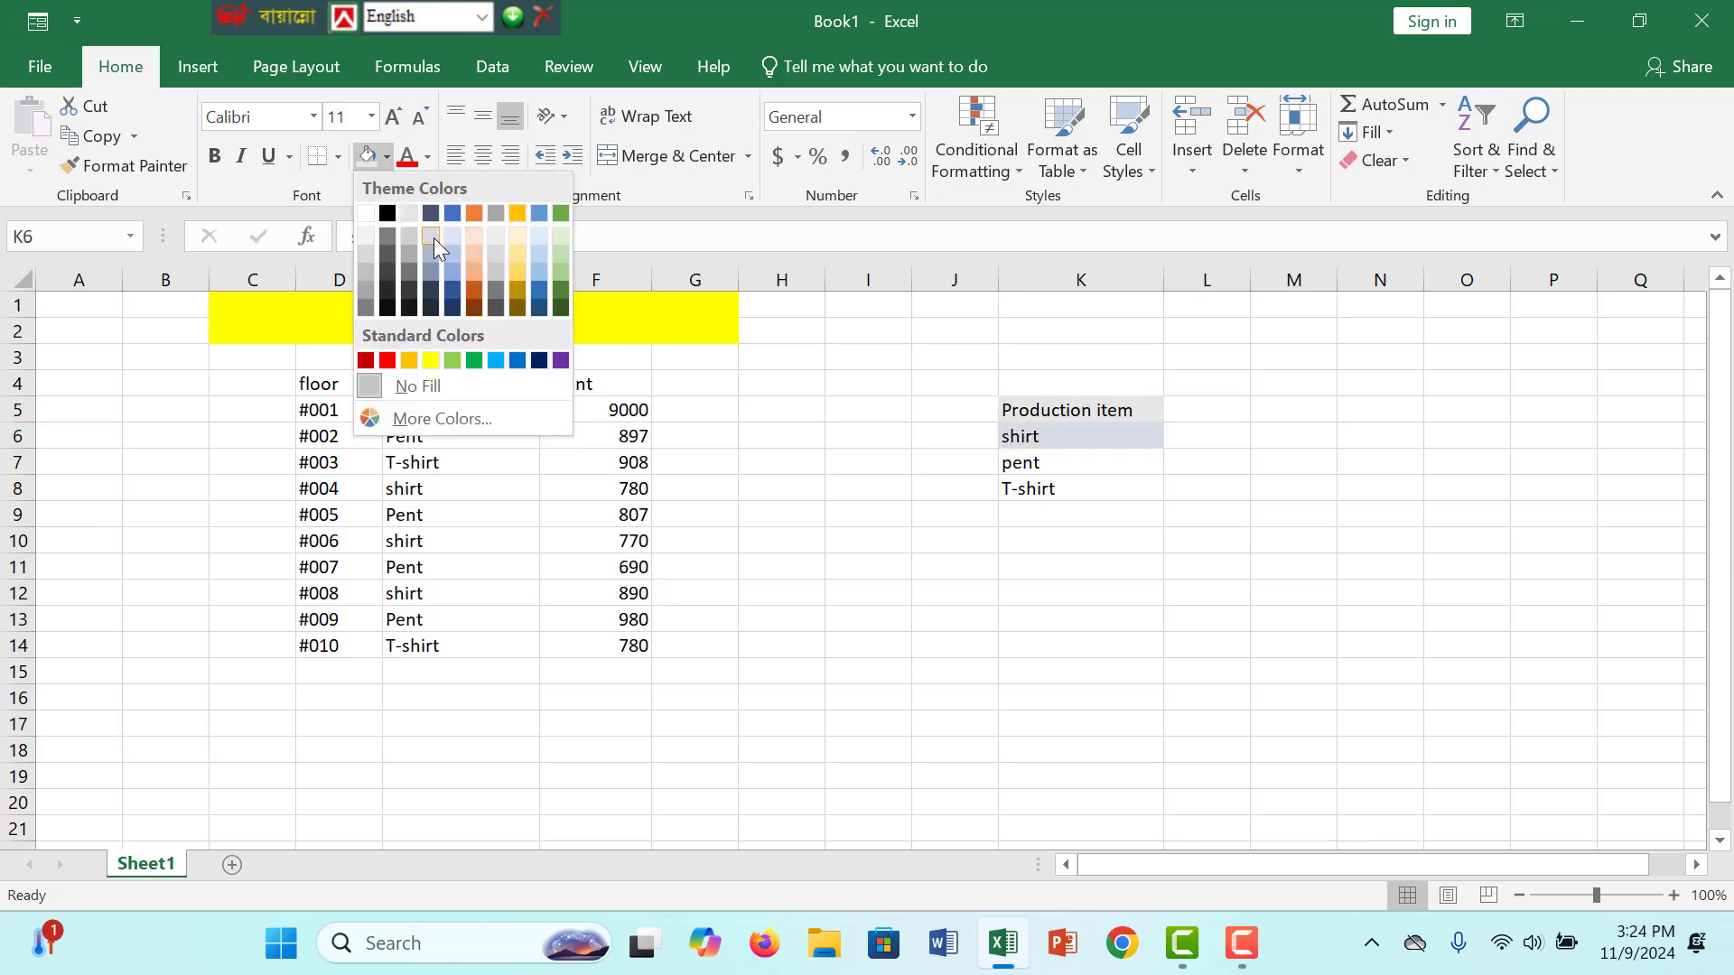
click(453, 235)
Fill the pent cell K7 with dark blue and the T-shirt cell K8 with medium blue.
click(1080, 462)
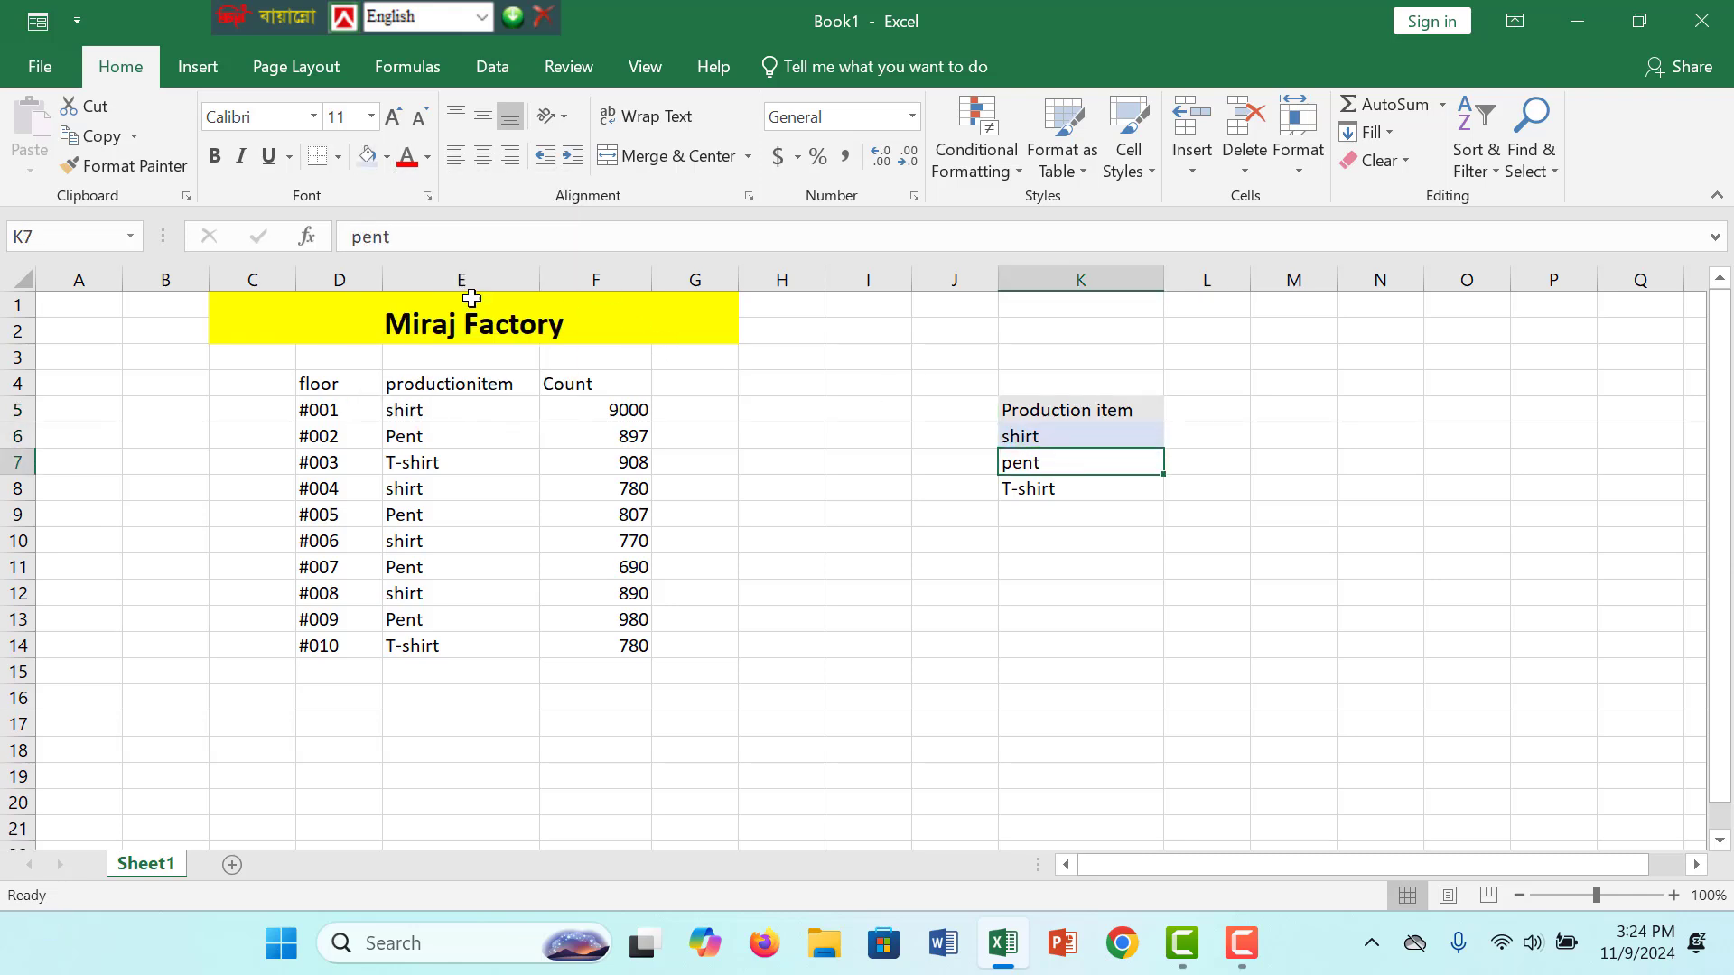
click(387, 158)
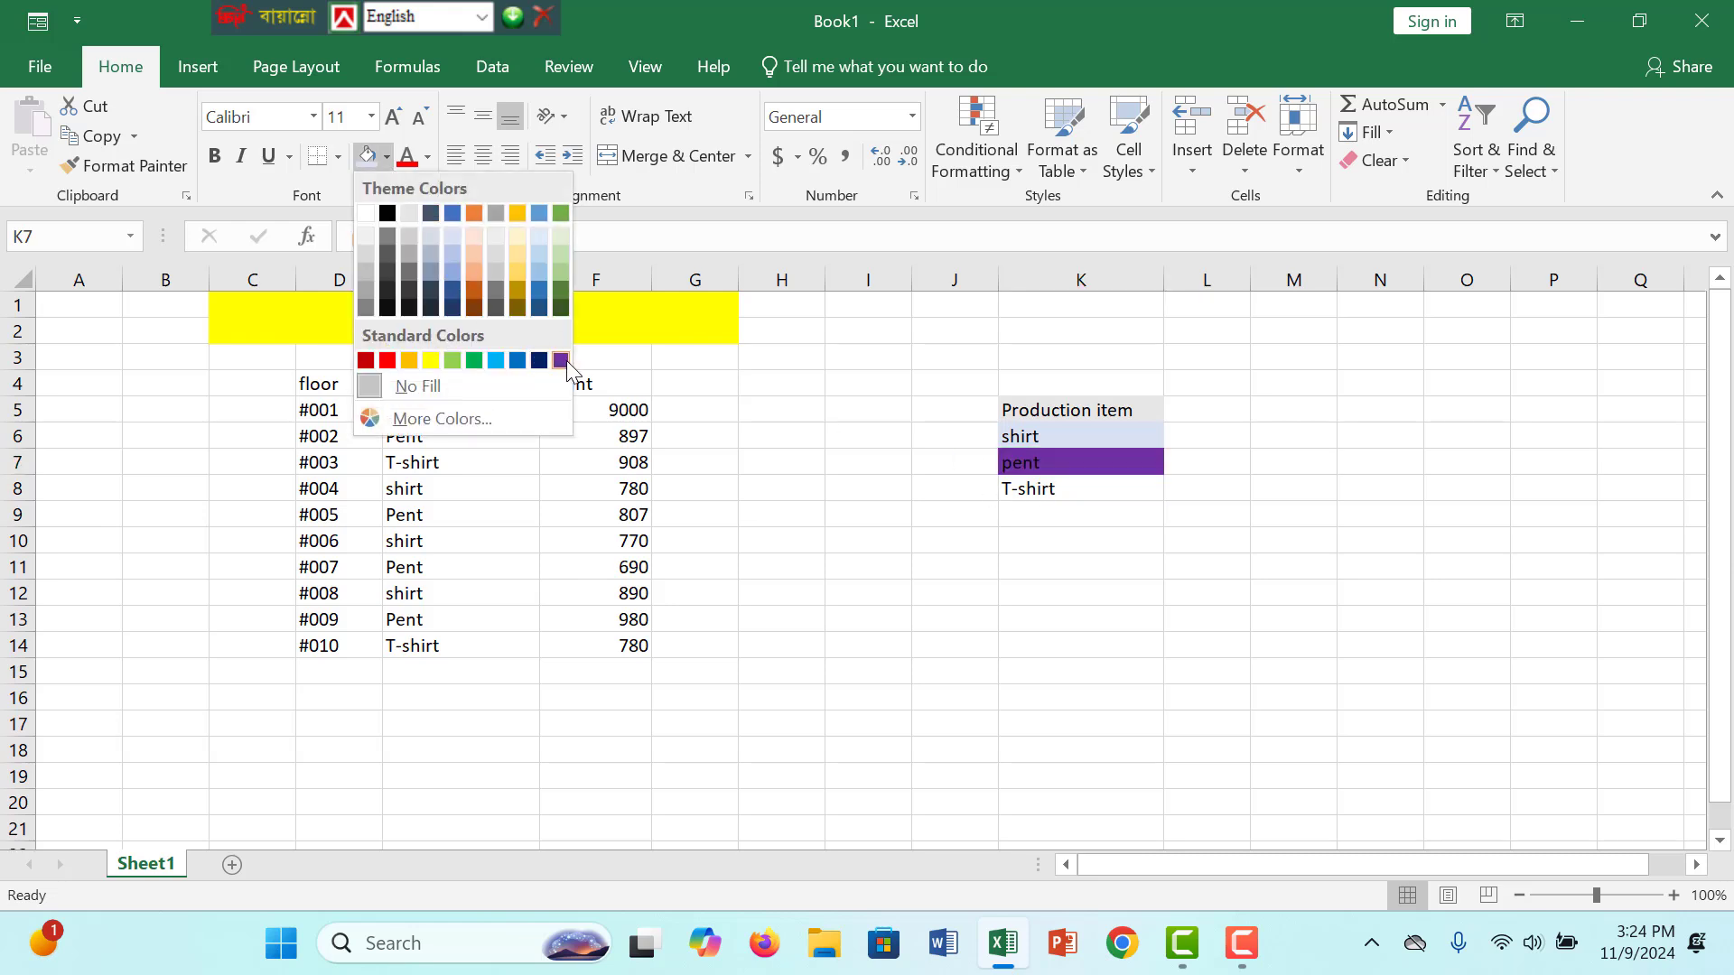
click(539, 290)
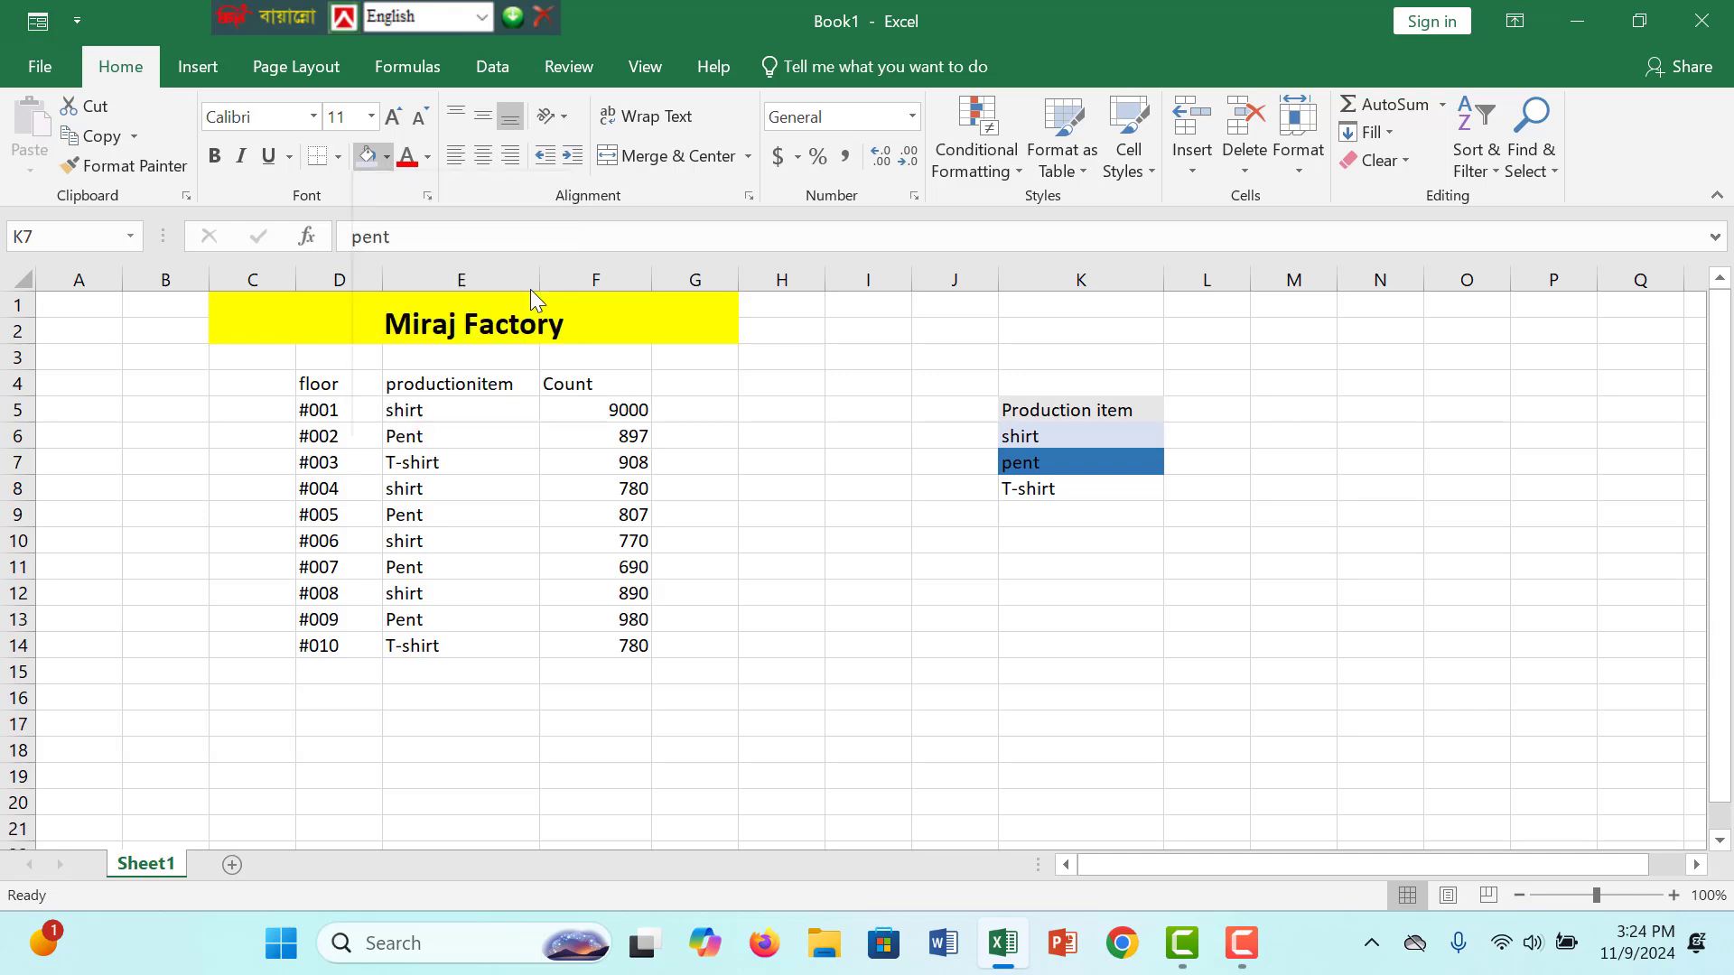
click(1058, 486)
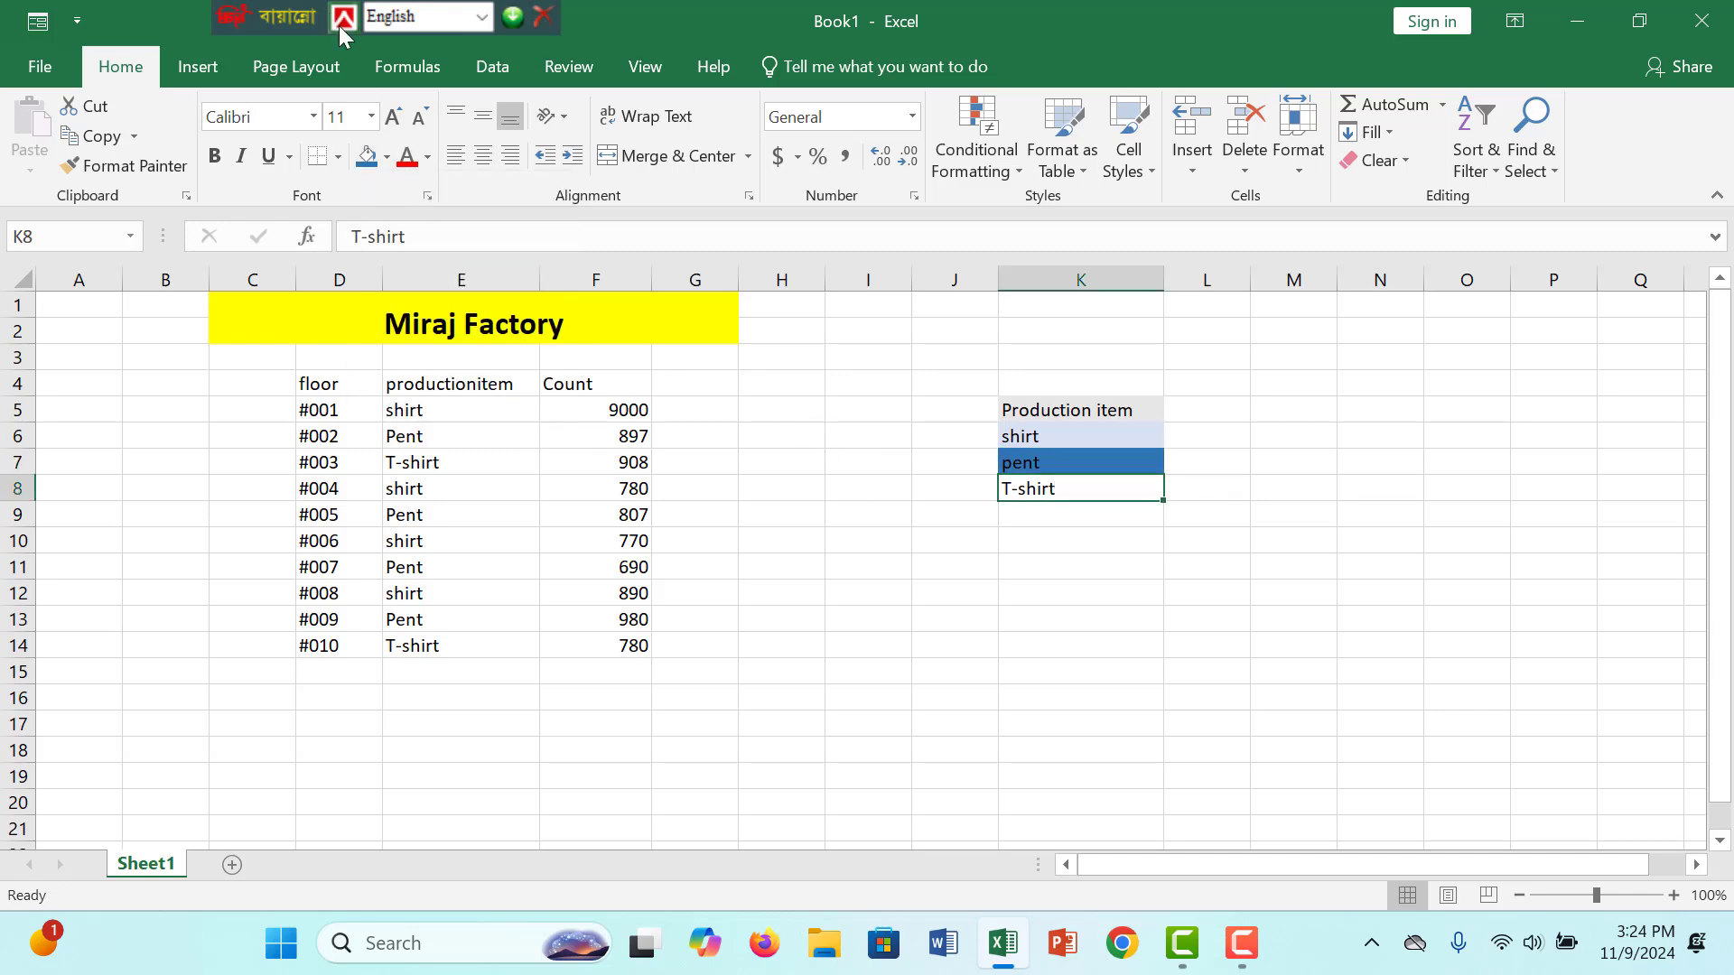
click(386, 157)
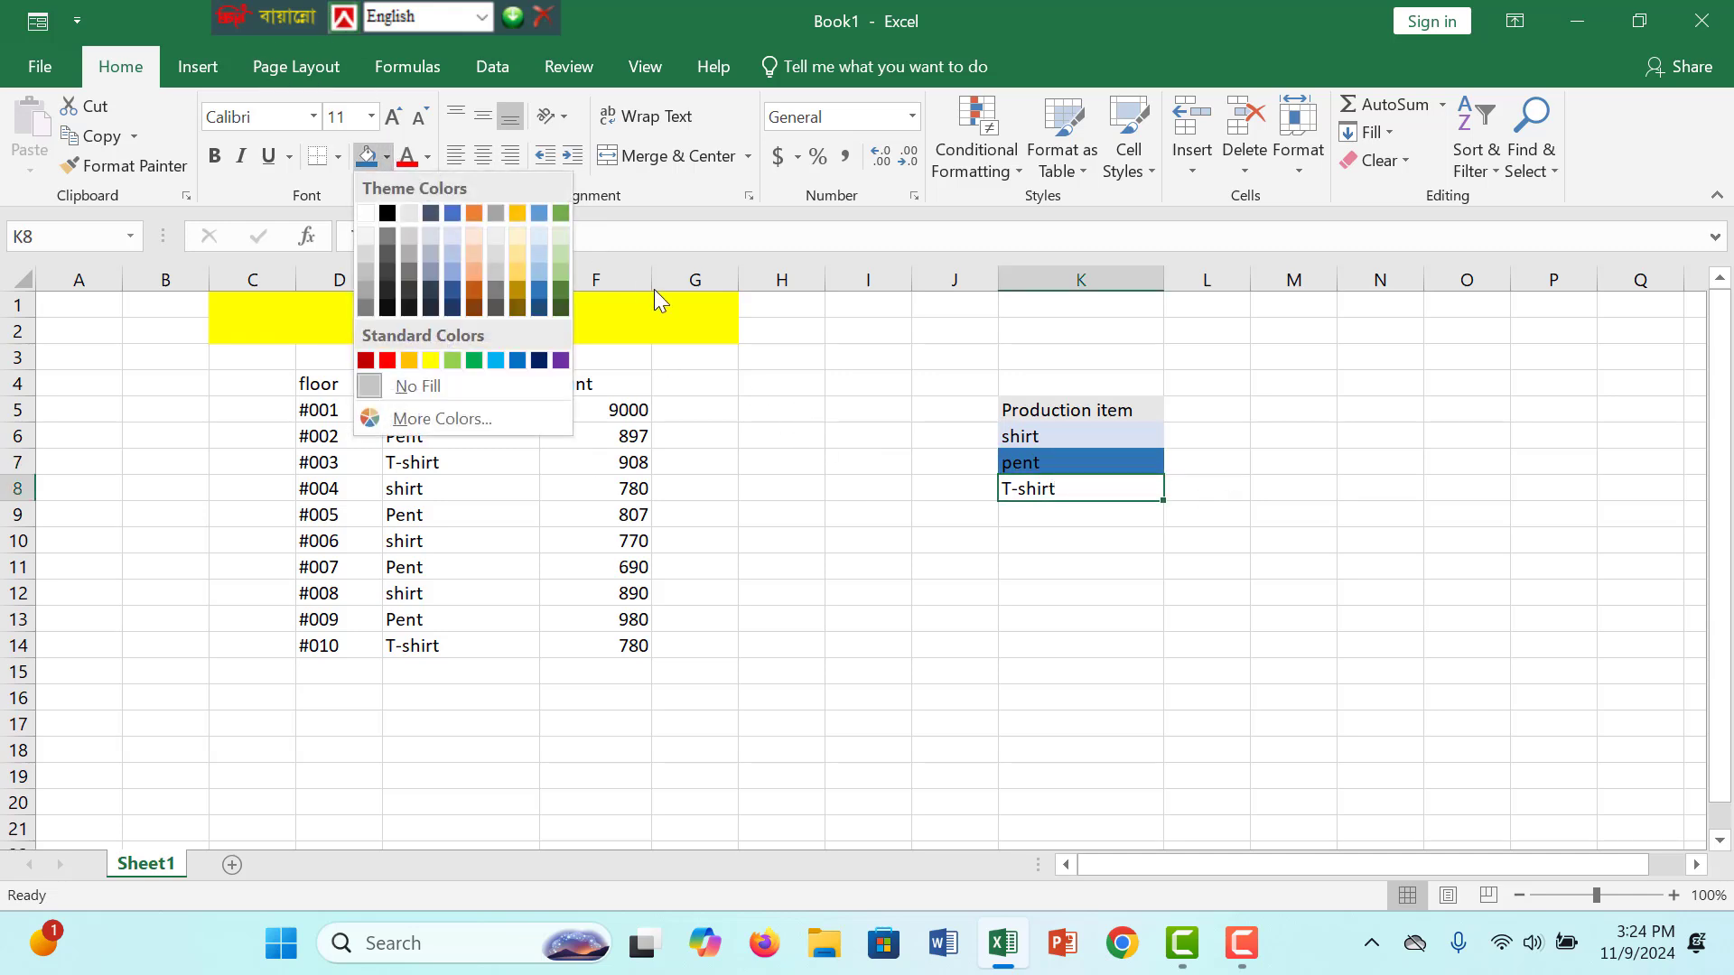
click(453, 270)
click(1196, 406)
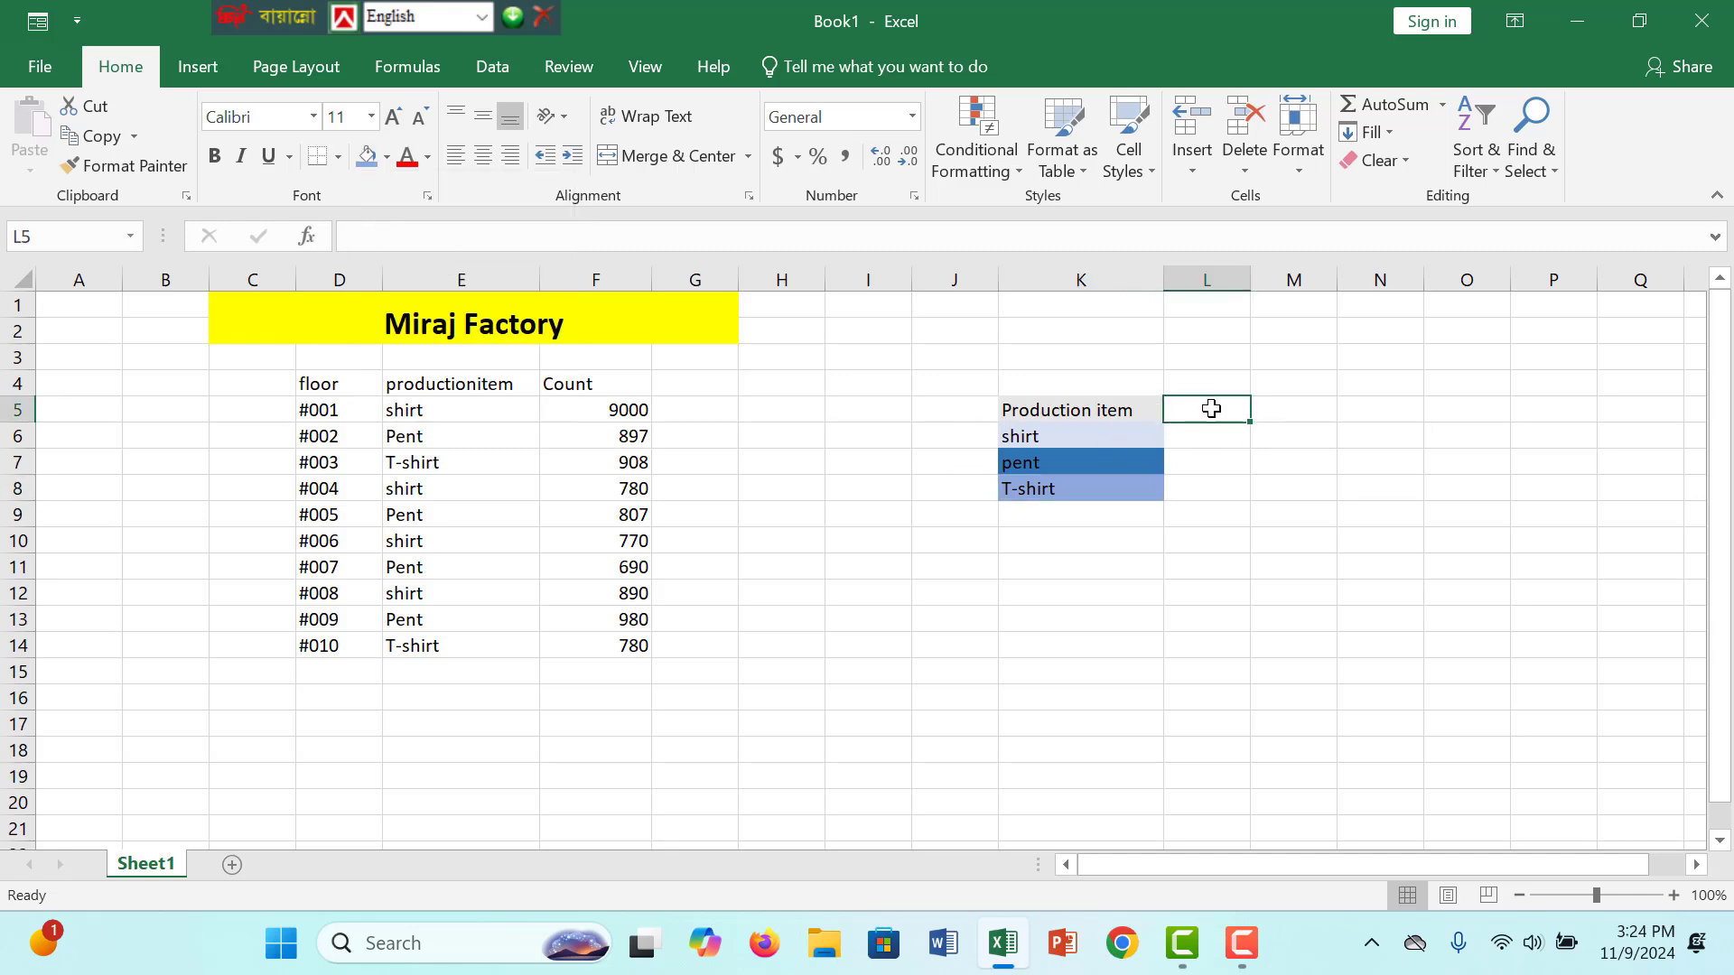
click(1006, 435)
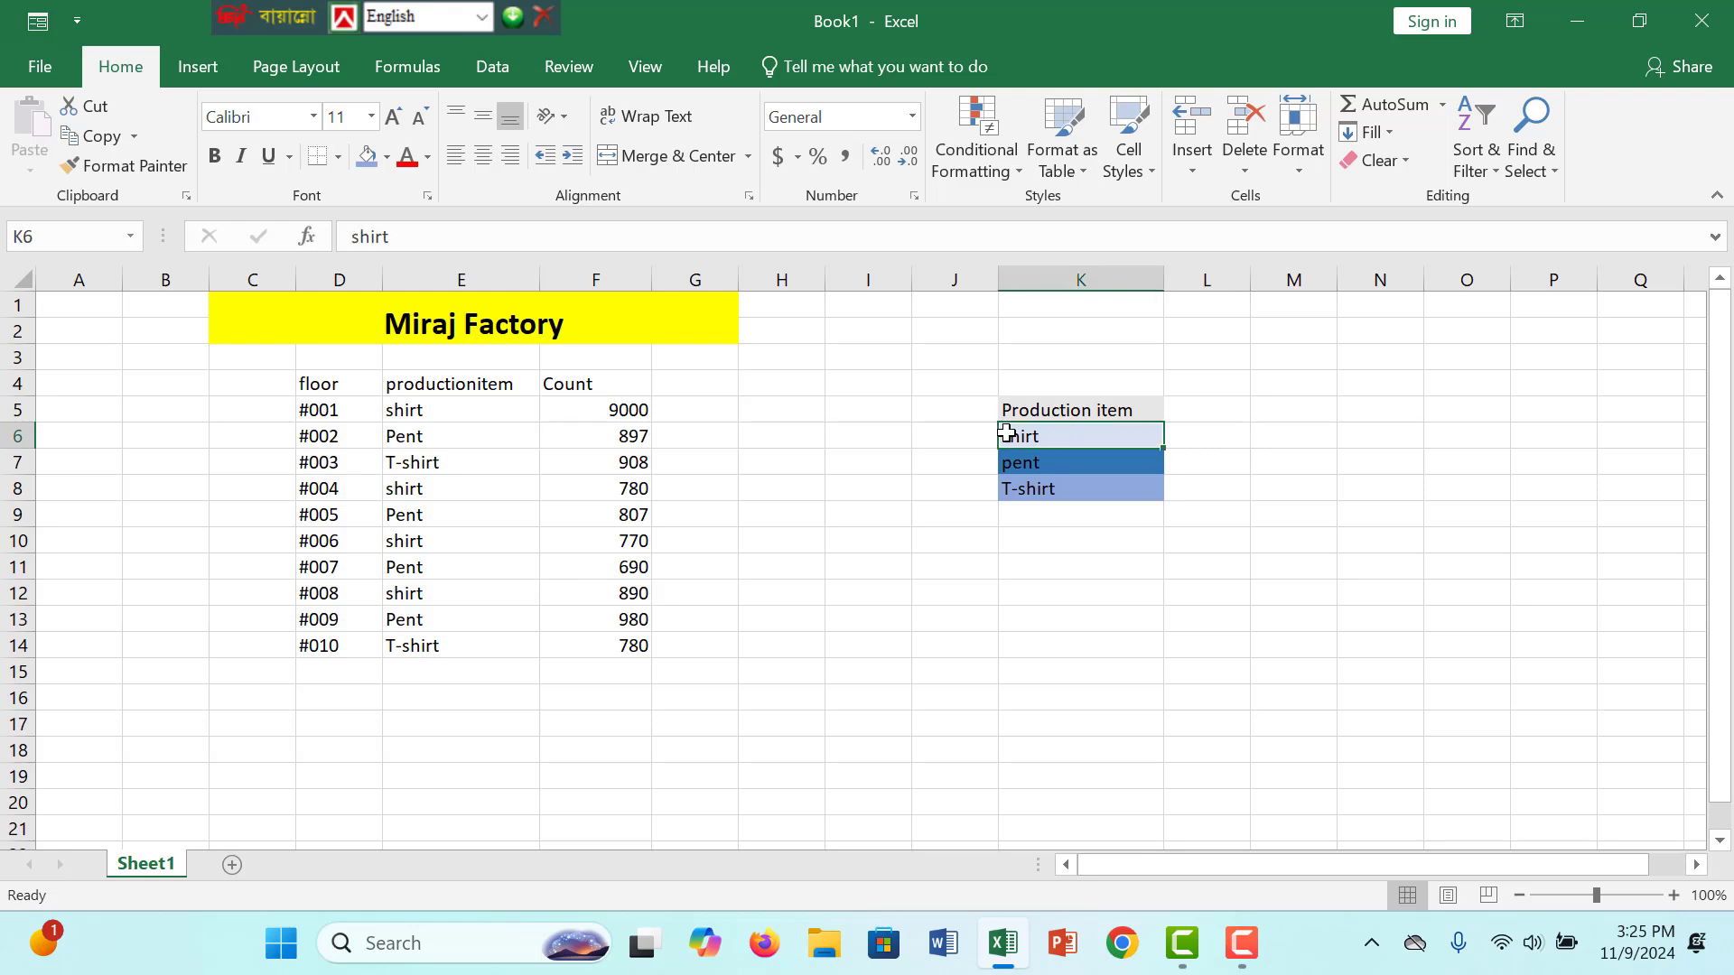
click(1198, 413)
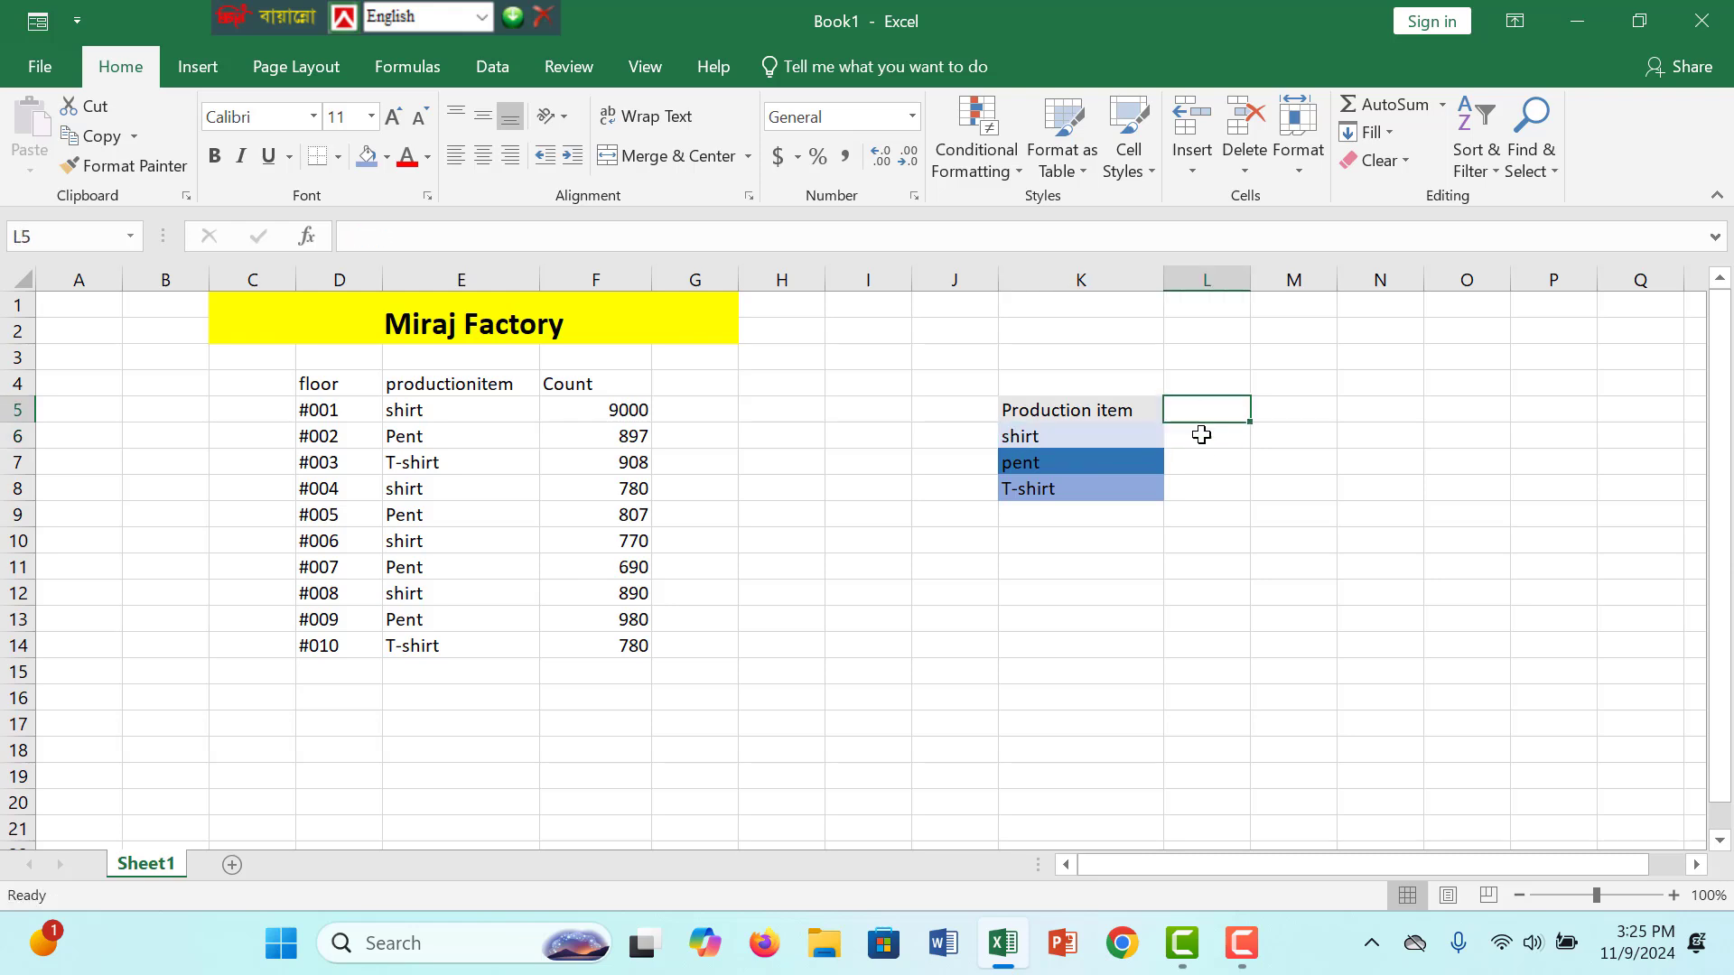
click(1112, 418)
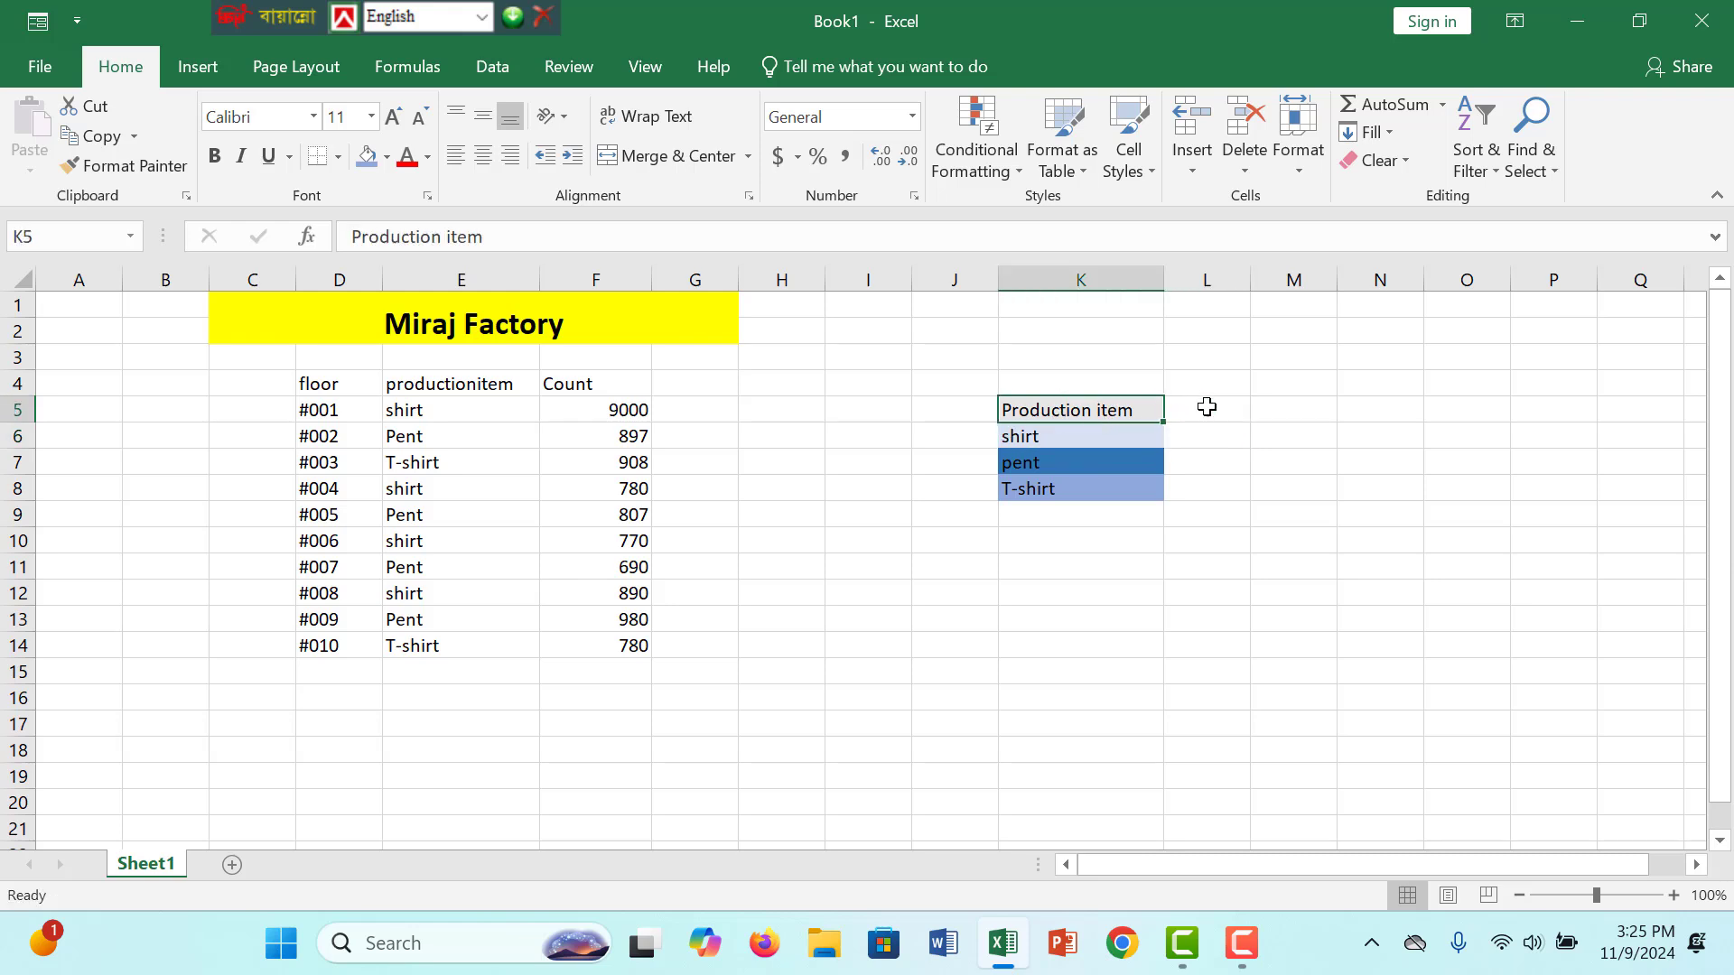
click(1224, 446)
click(1206, 415)
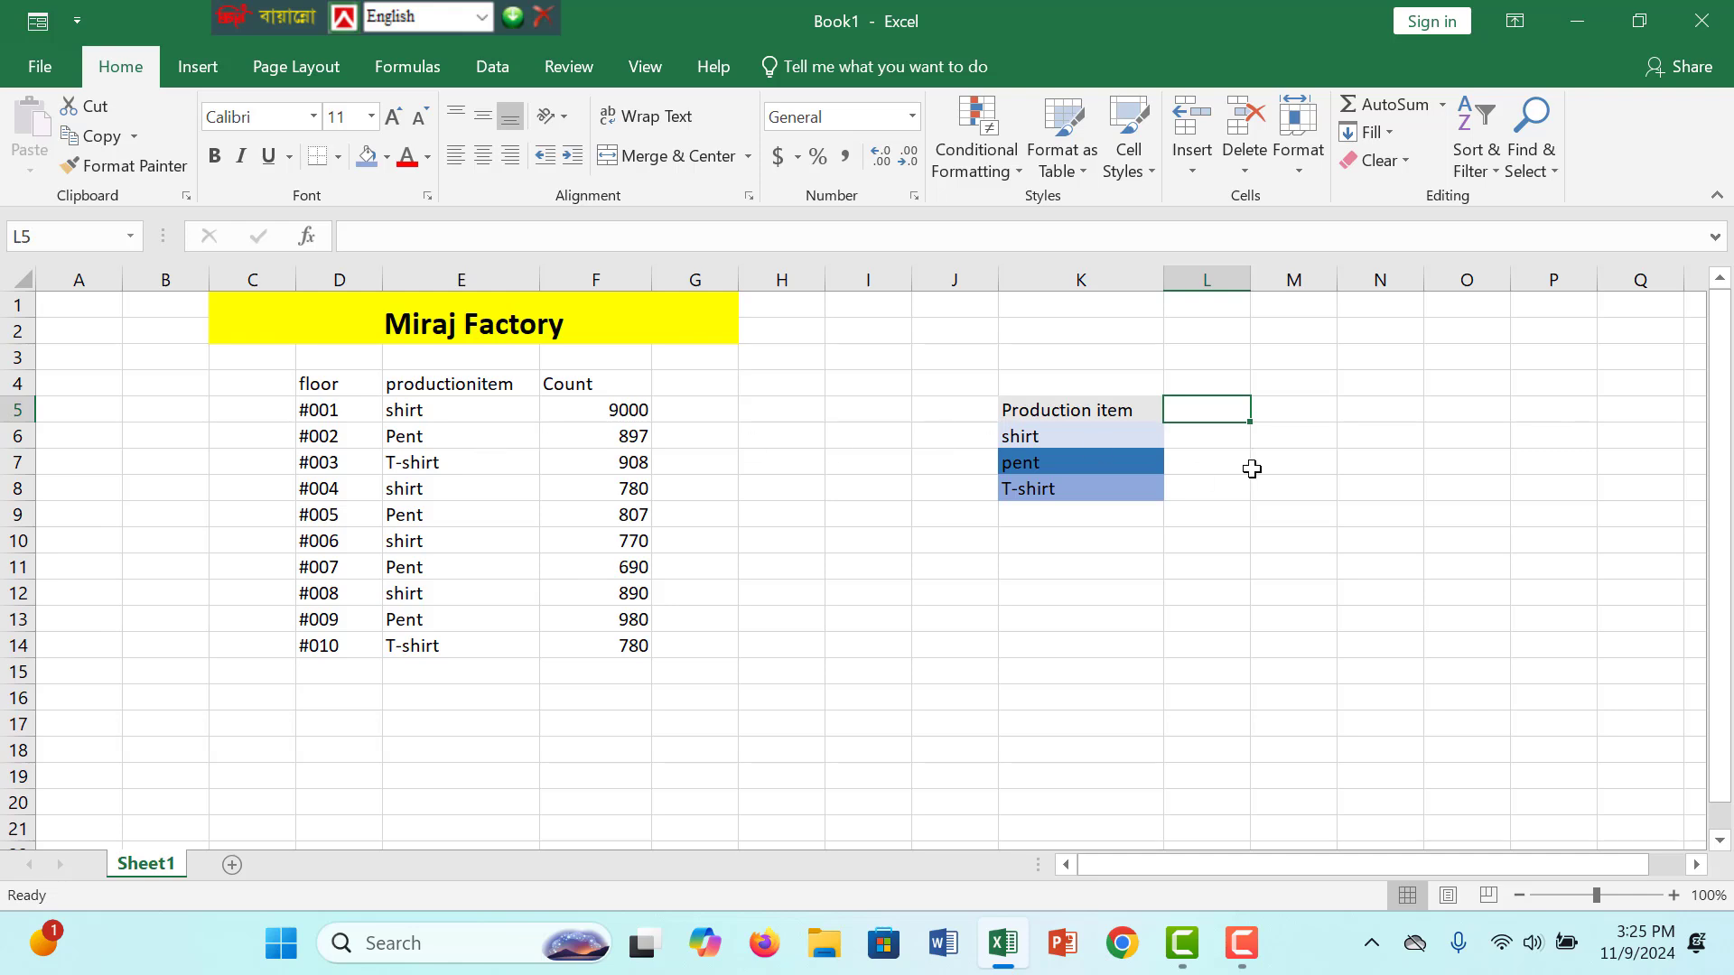
Begin a SUMIF formula in L6, beside shirt, with the counts F5:F14 as its range.
click(1201, 440)
text(=)
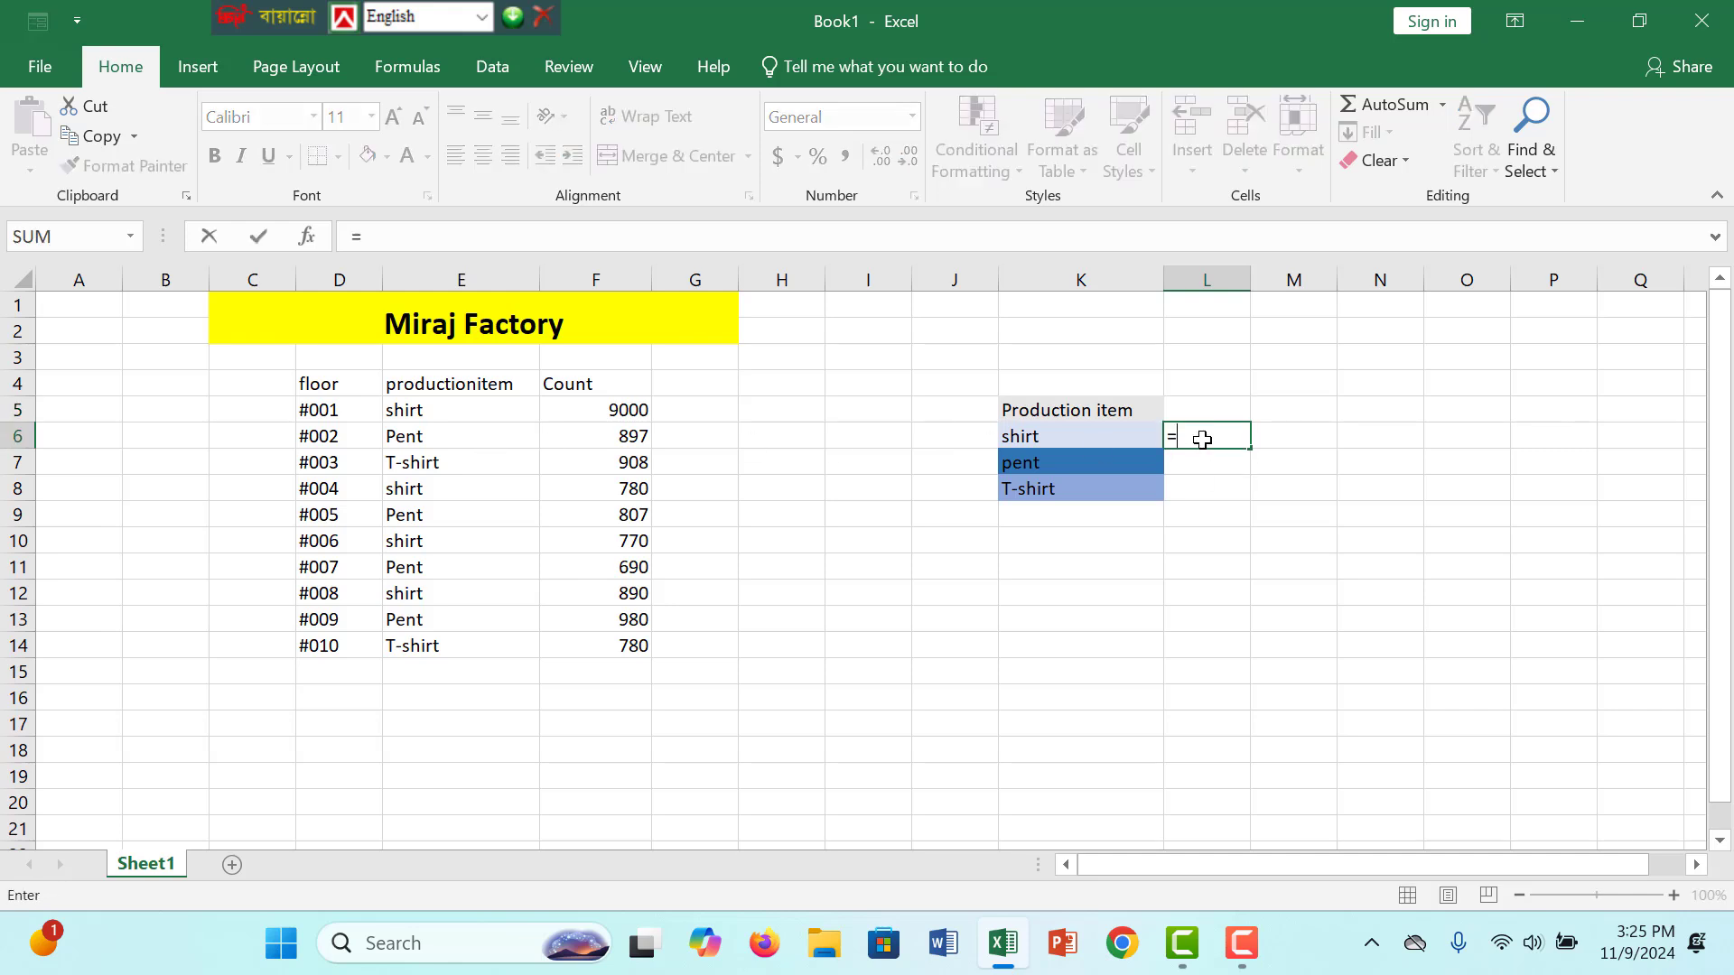
text(sumi)
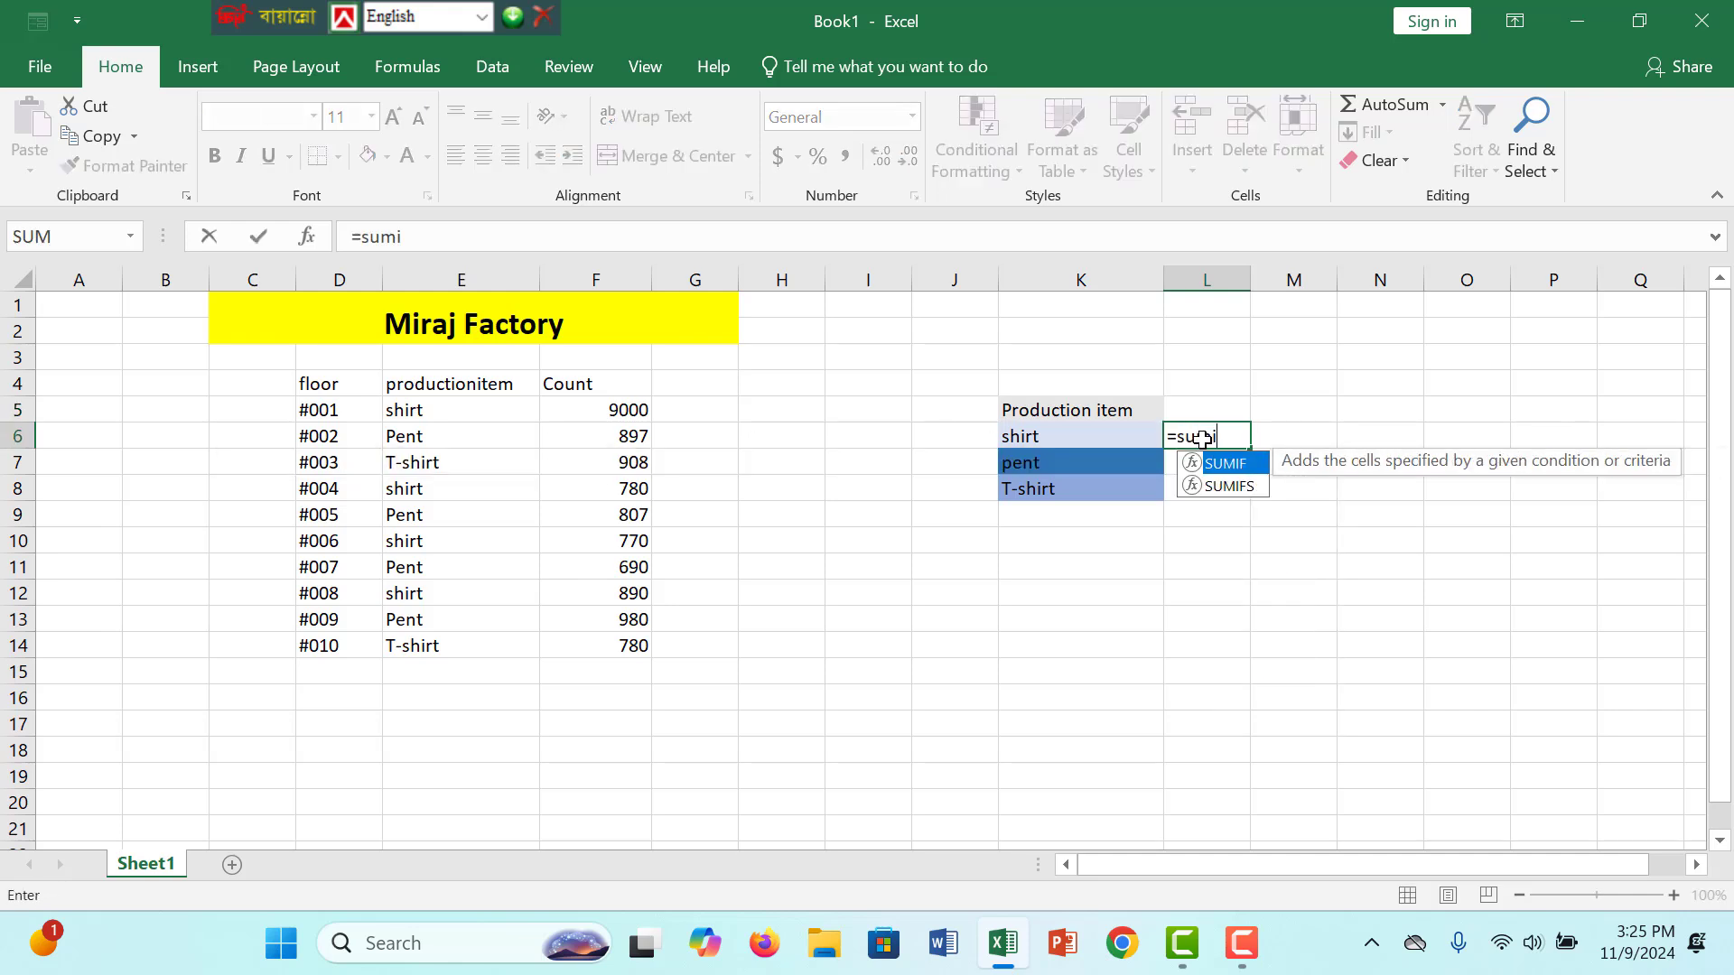
text(f()
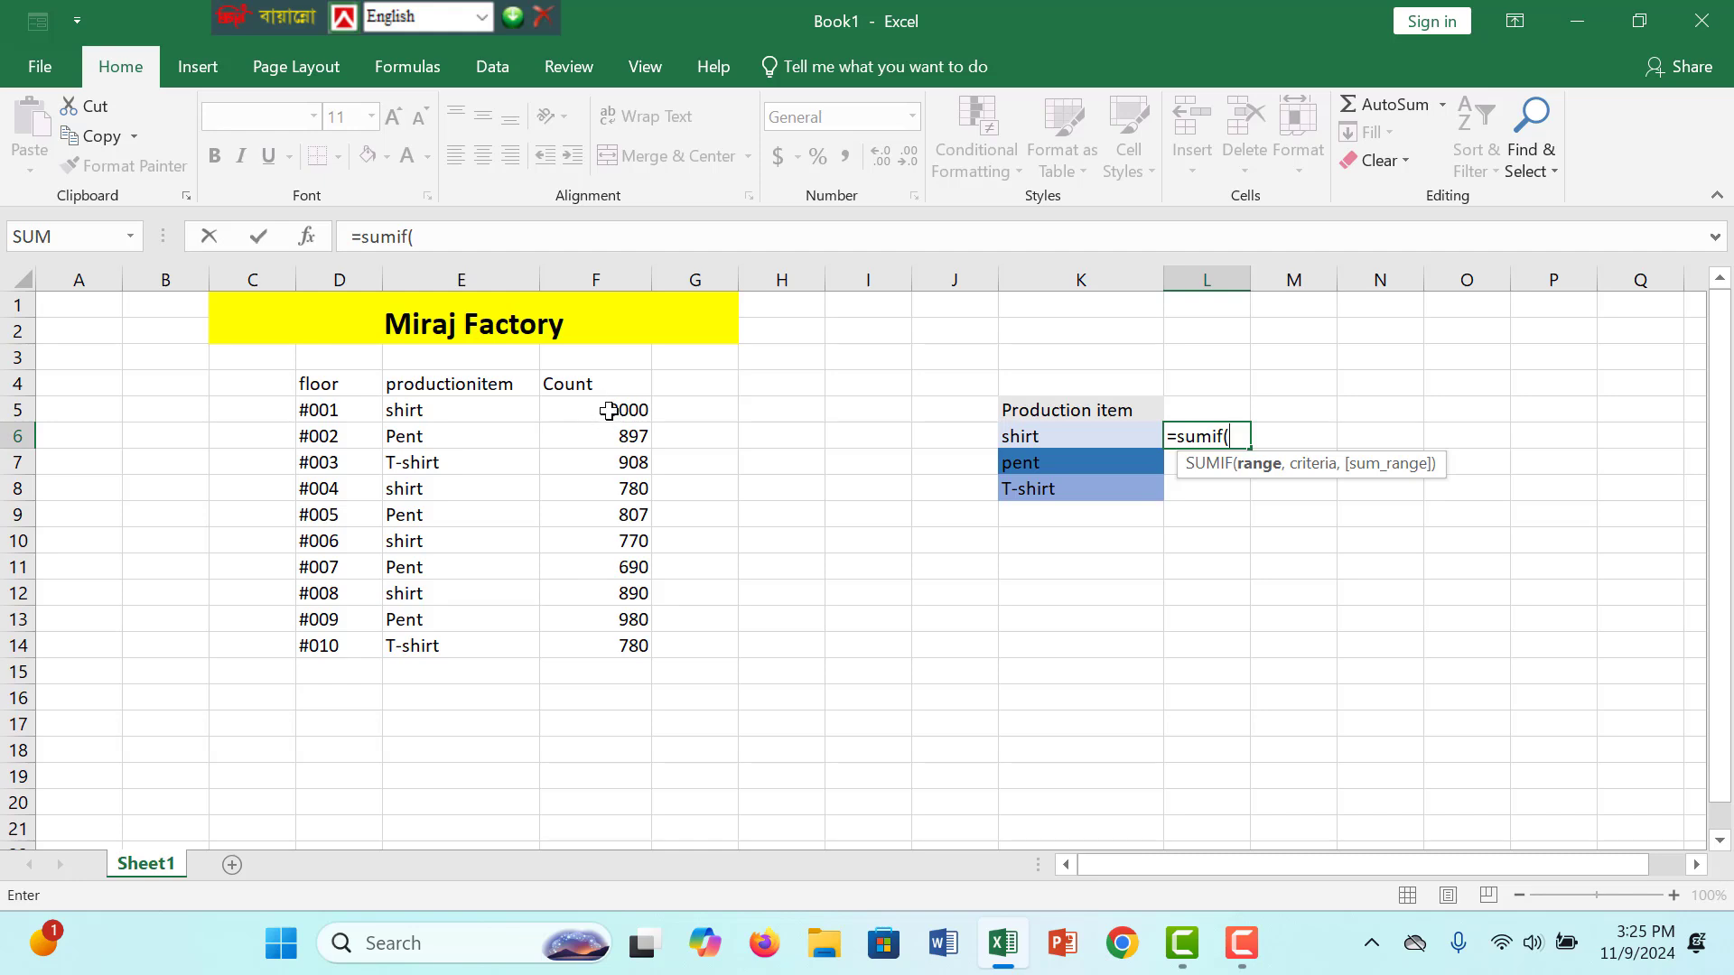
drag(609, 411, 618, 632)
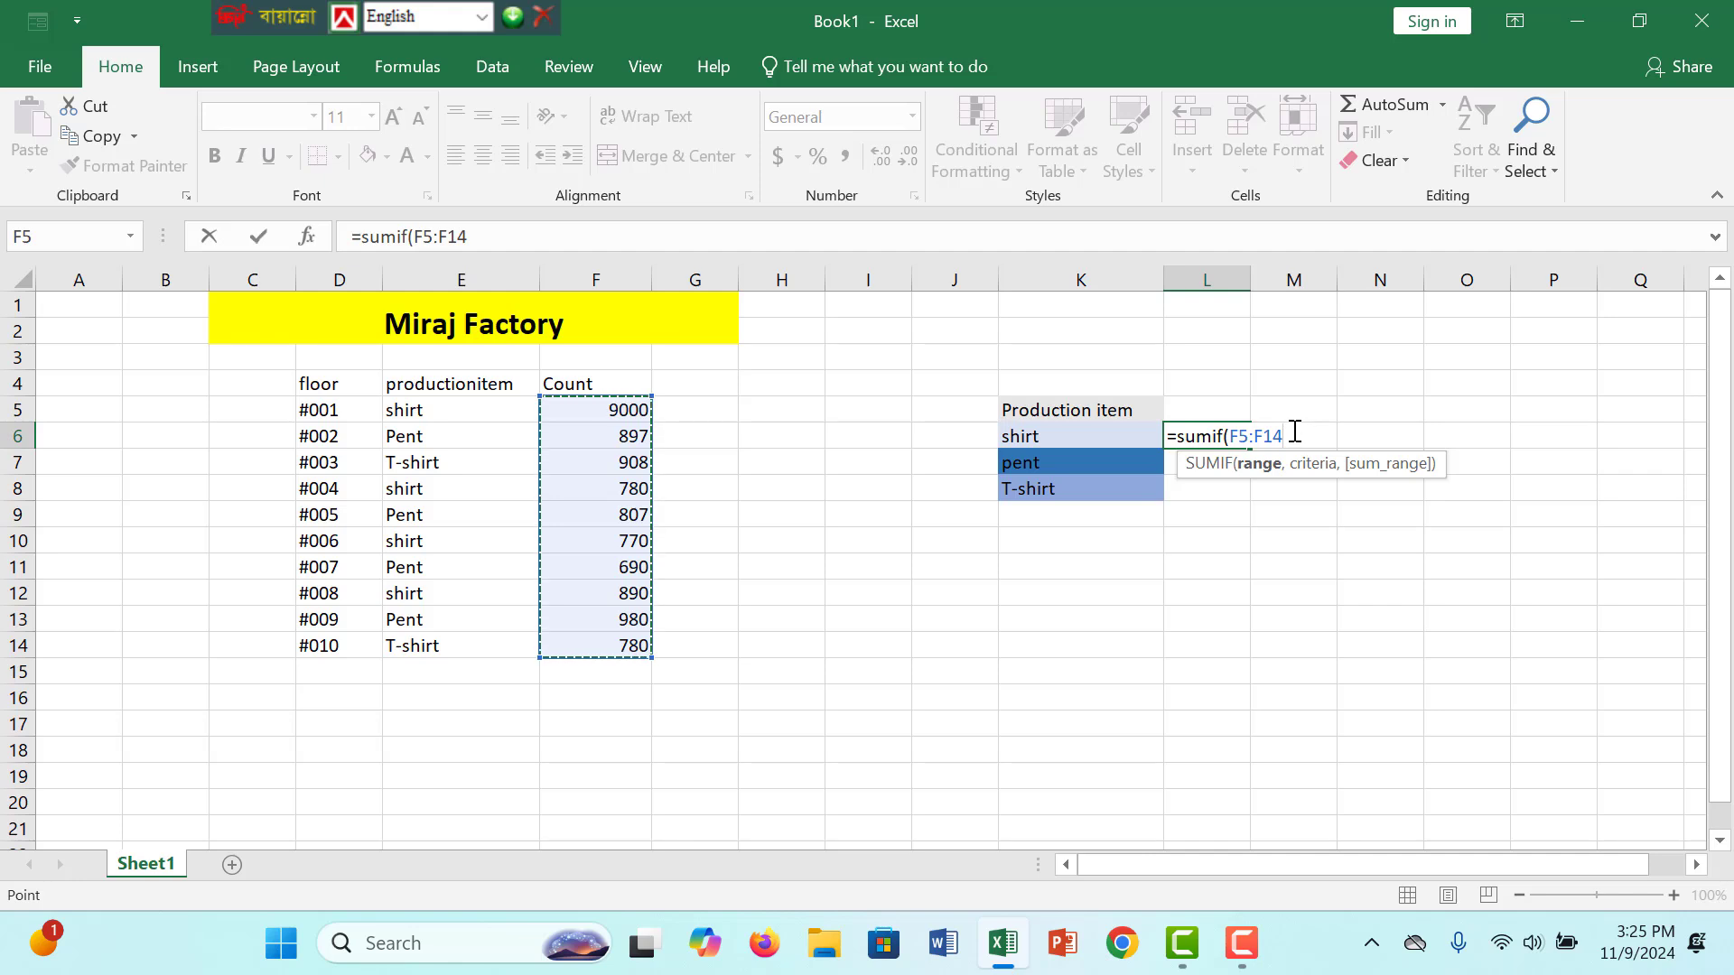
text(,)
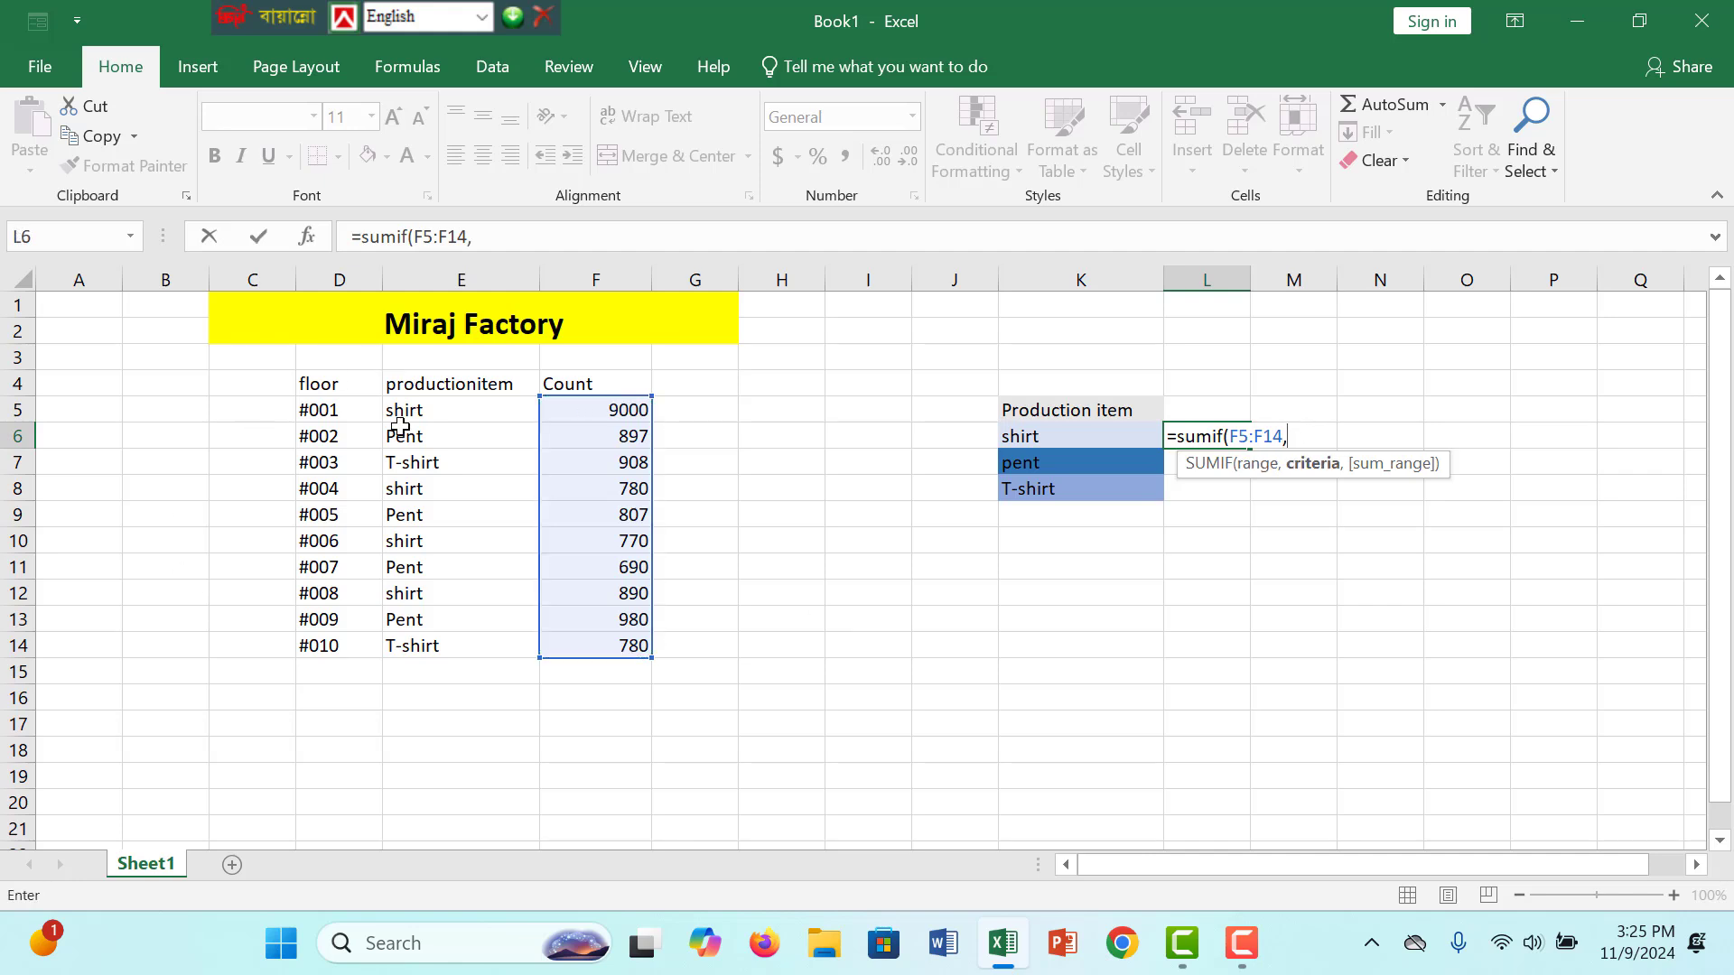
mouse_move(417, 415)
mouse_down()
mouse_move(425, 651)
mouse_move(413, 403)
mouse_up()
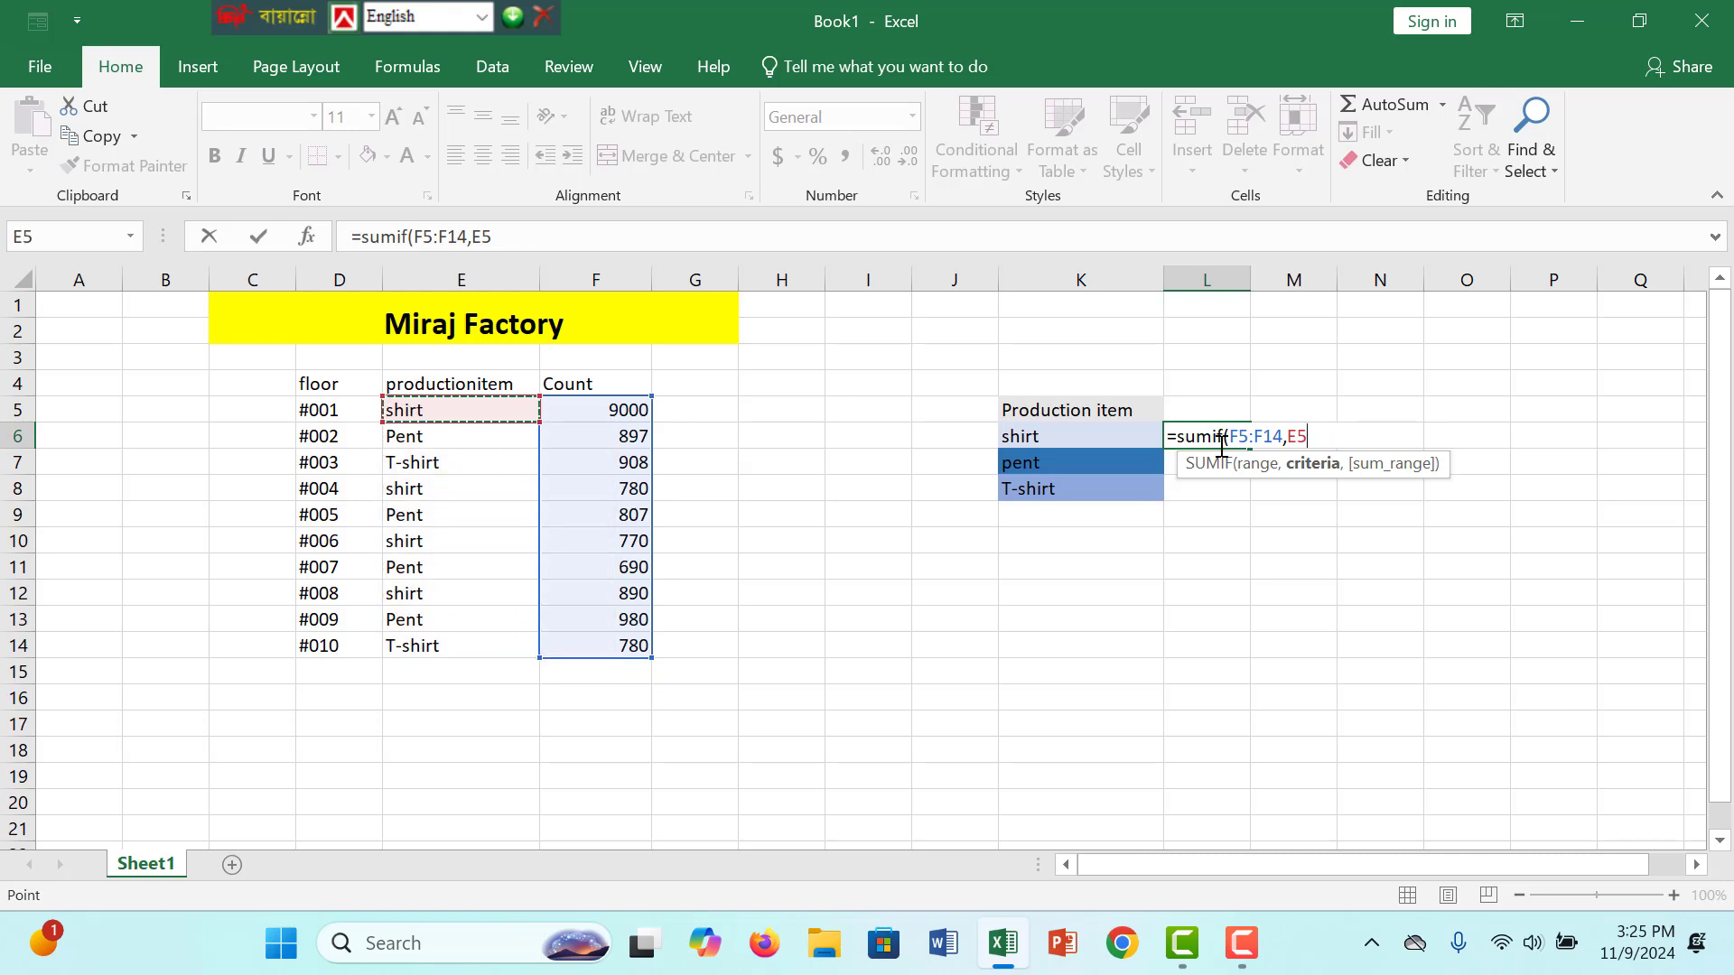
key(BackSpace)
key(BackSpace)
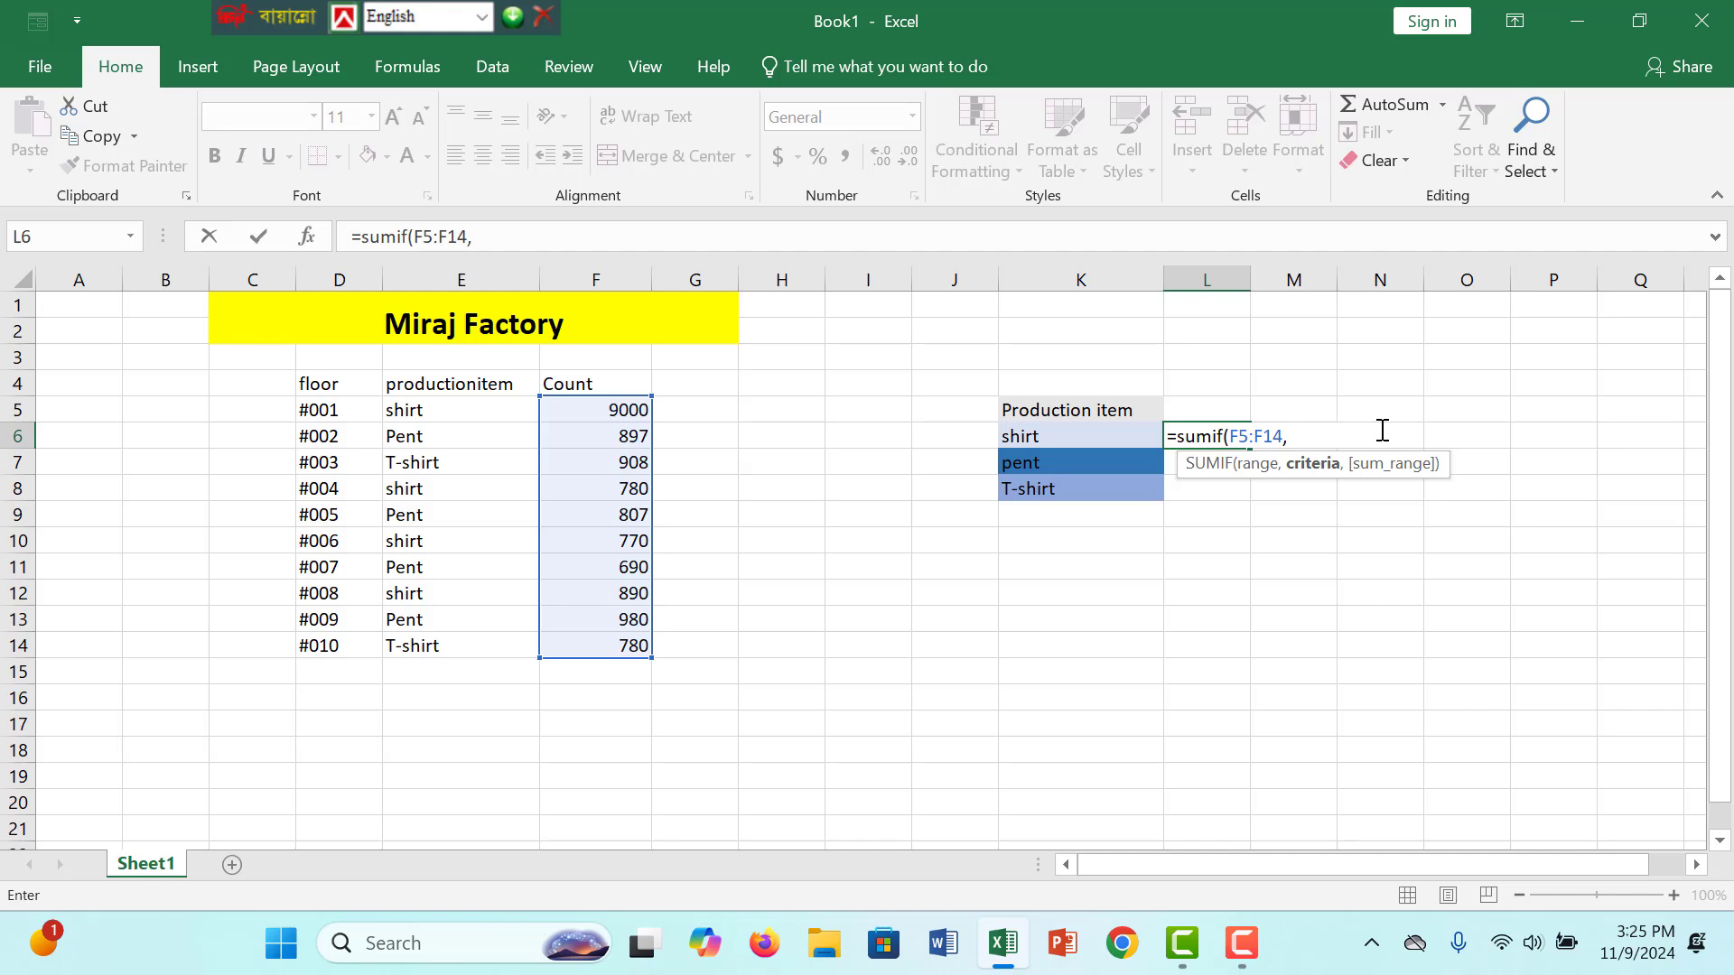
key(BackSpace)
Complete the formula in L6 as =sumif(F5:$F$14,E5,$E$5:$E$14), with E5 as criterion and absolute references for the sum range.
key(F4)
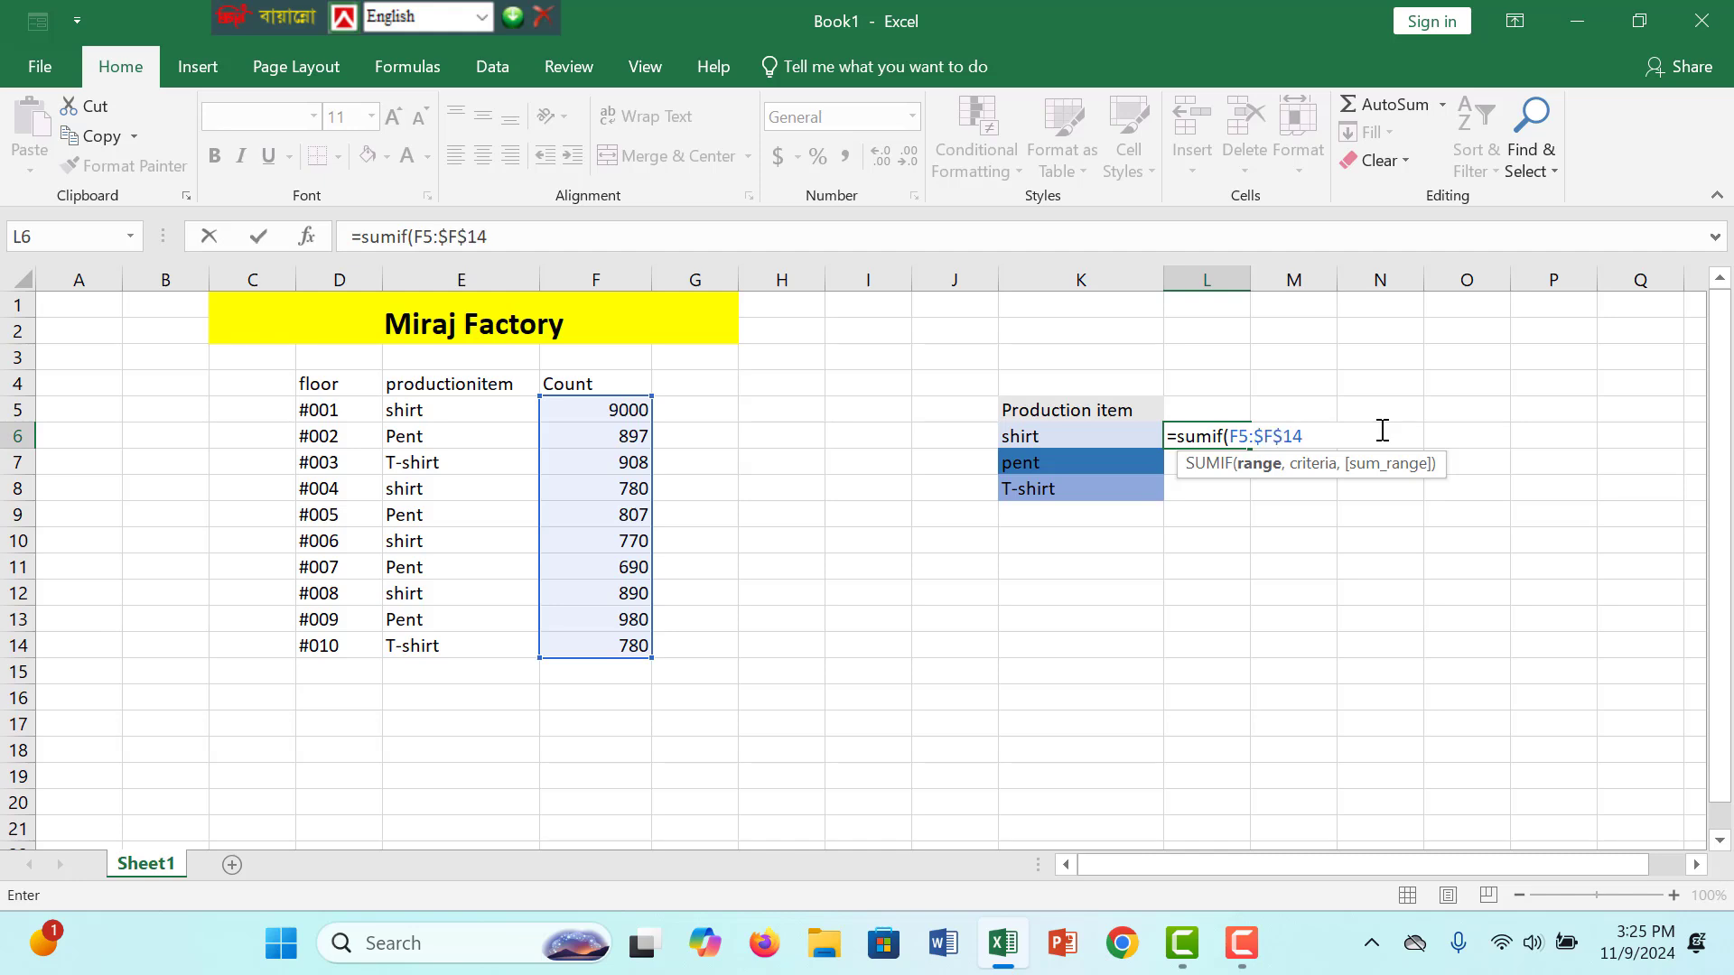
text(,)
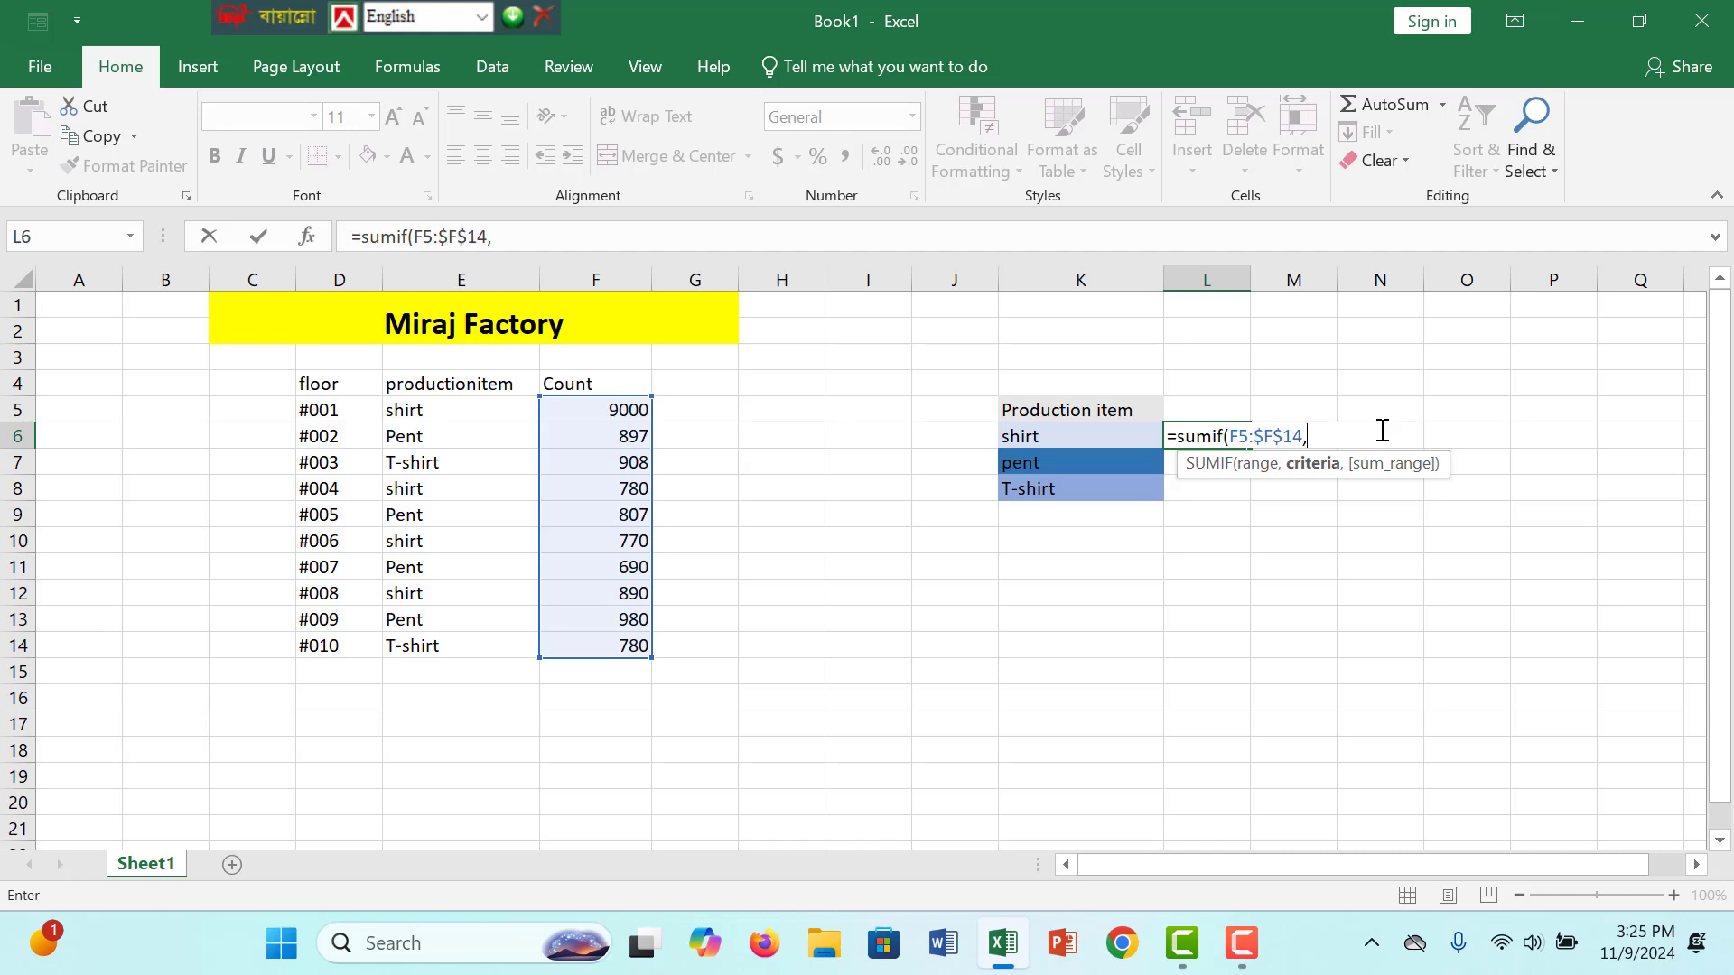
click(1109, 440)
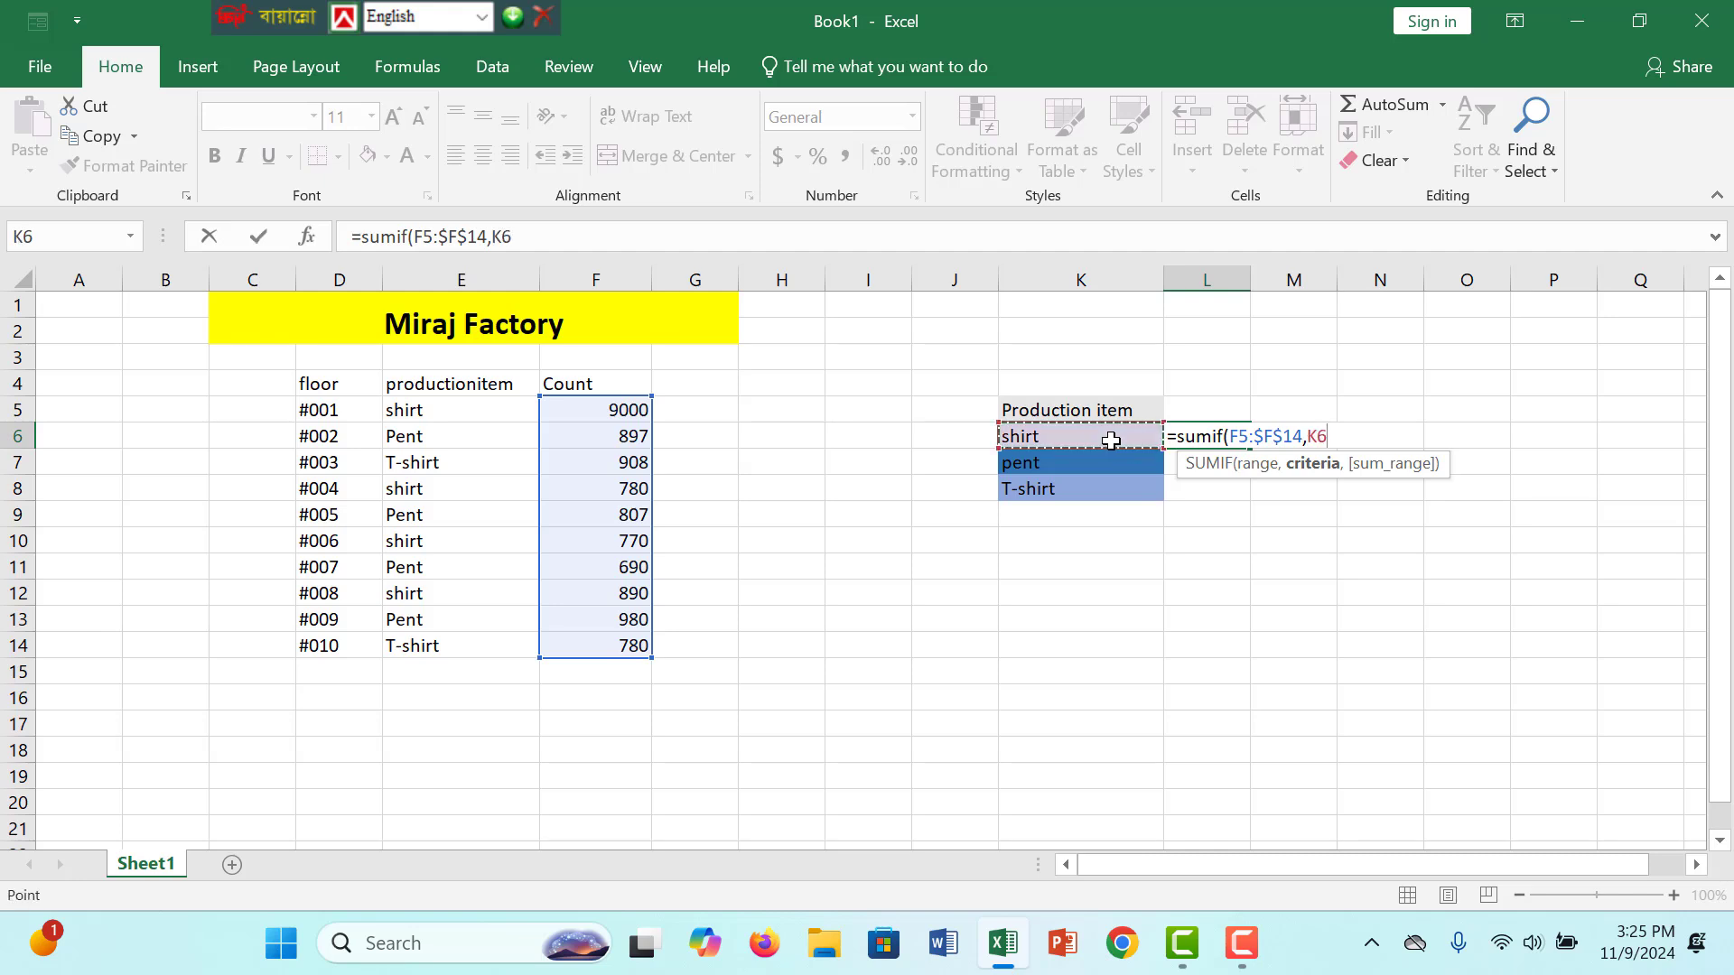
click(449, 406)
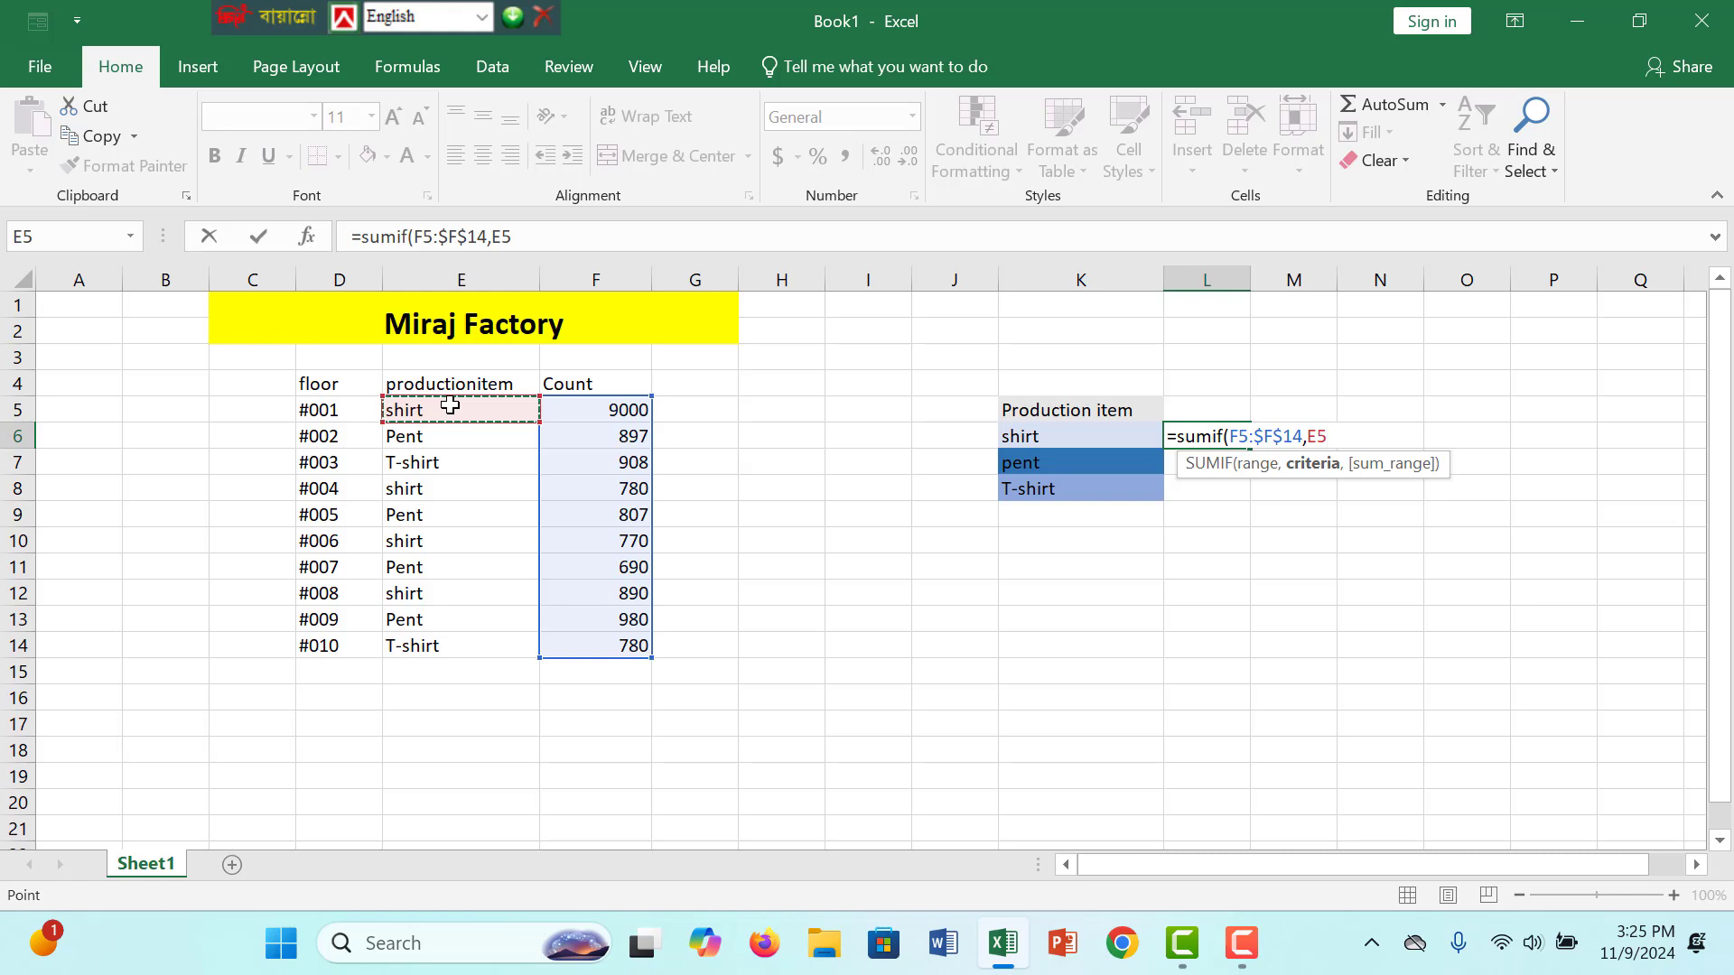
text(,)
drag(450, 407, 497, 645)
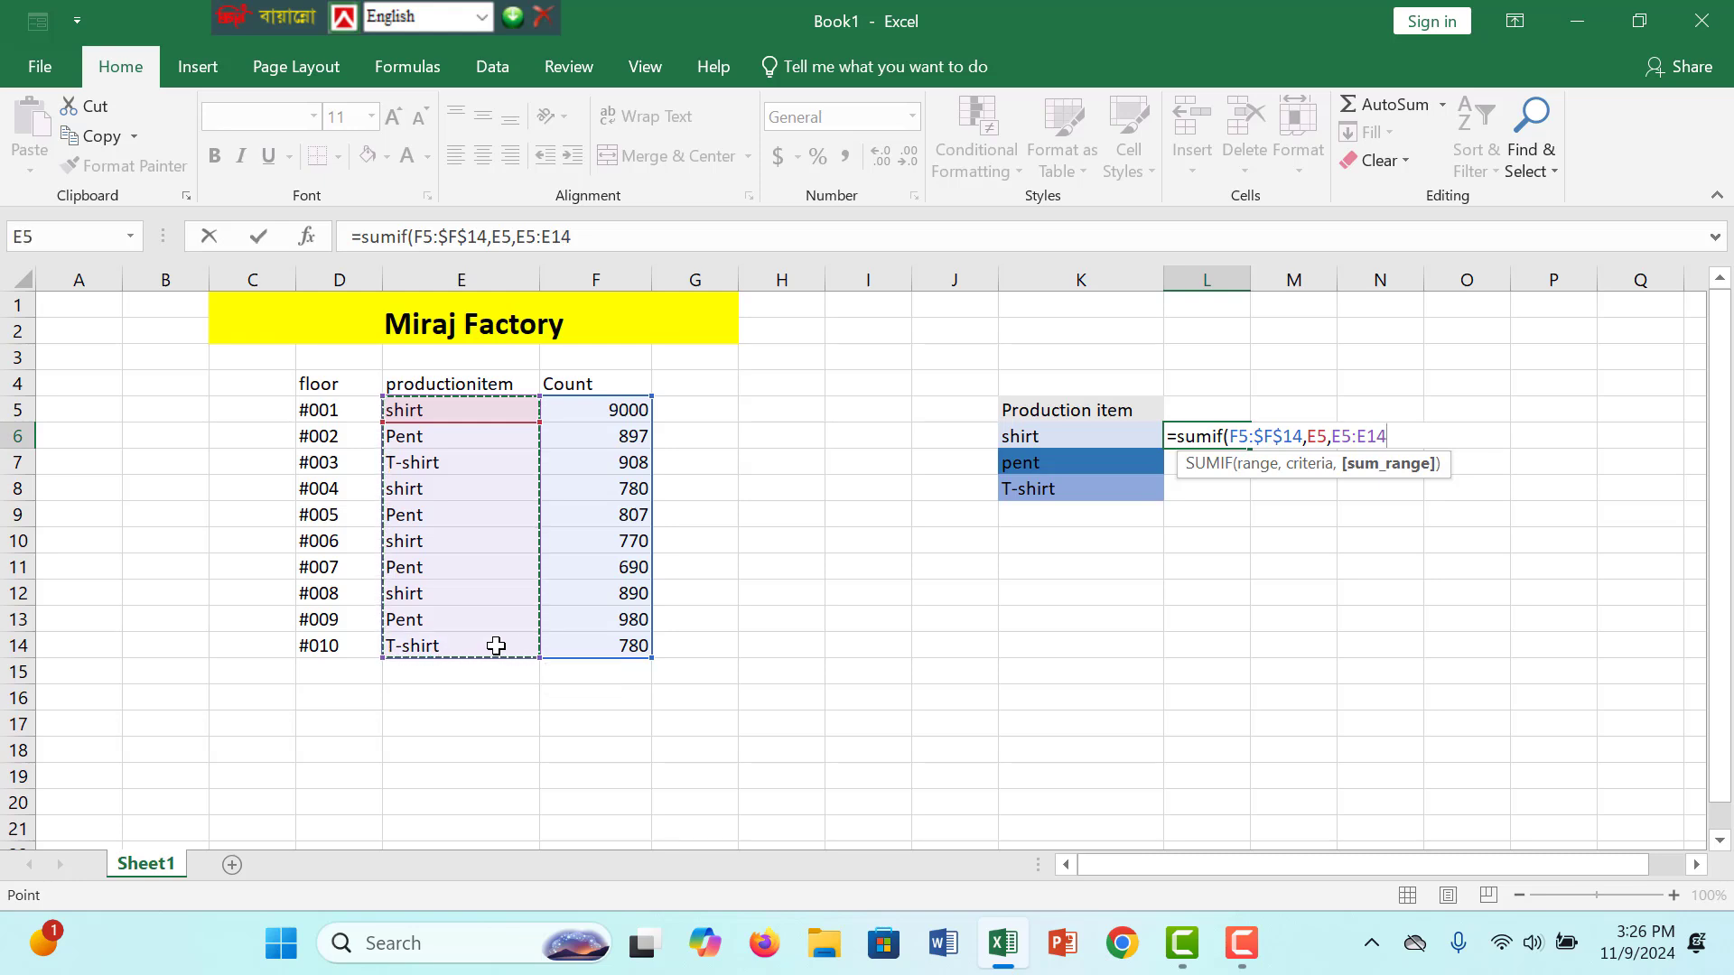
key(F4)
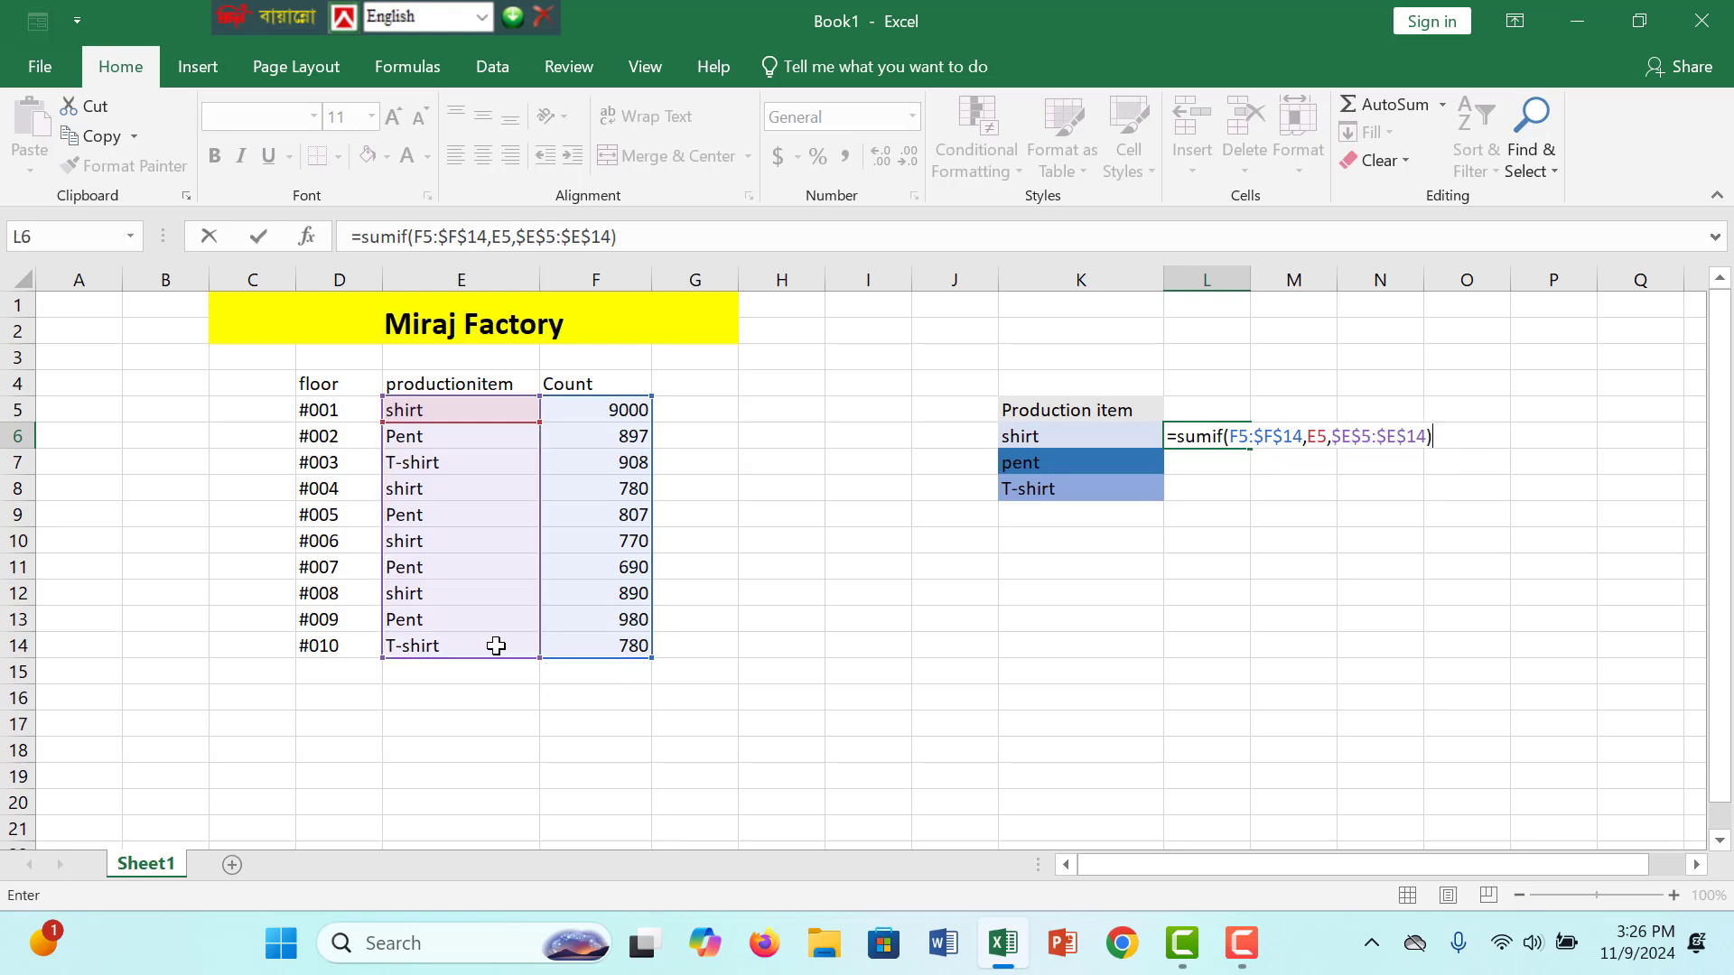
key(Return)
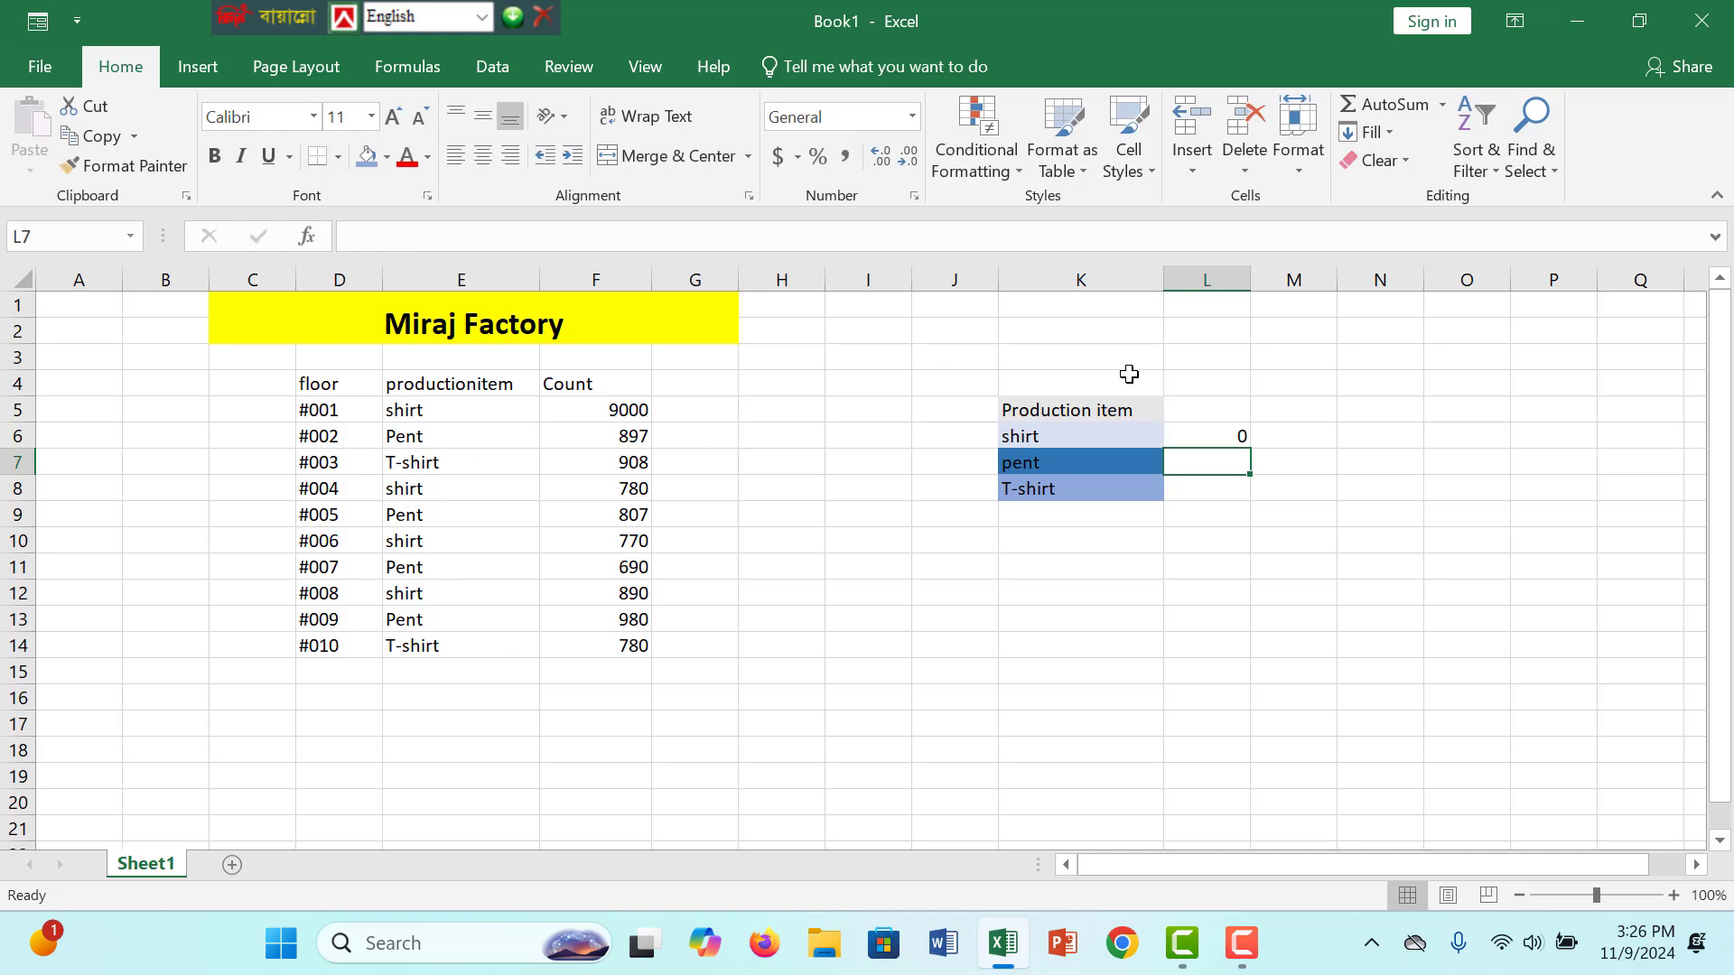
Erase the SUMIF function and its arguments from the formula in L6, leaving only the equals sign.
double_click(1231, 435)
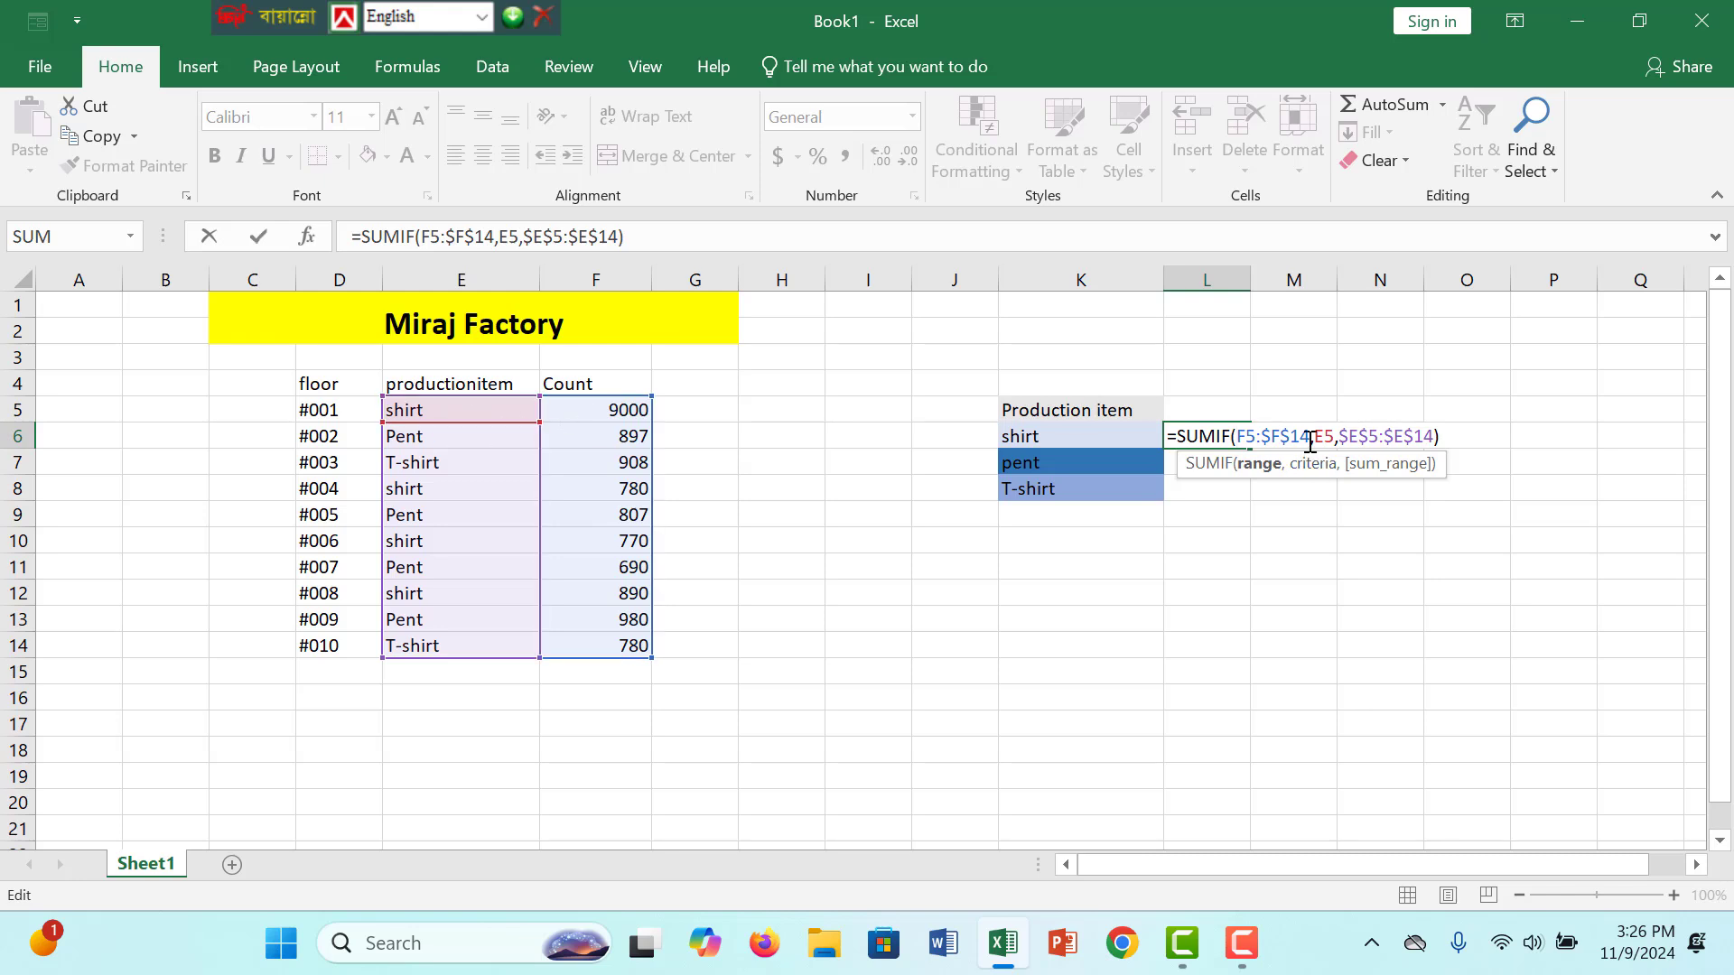
drag(1310, 438, 1231, 438)
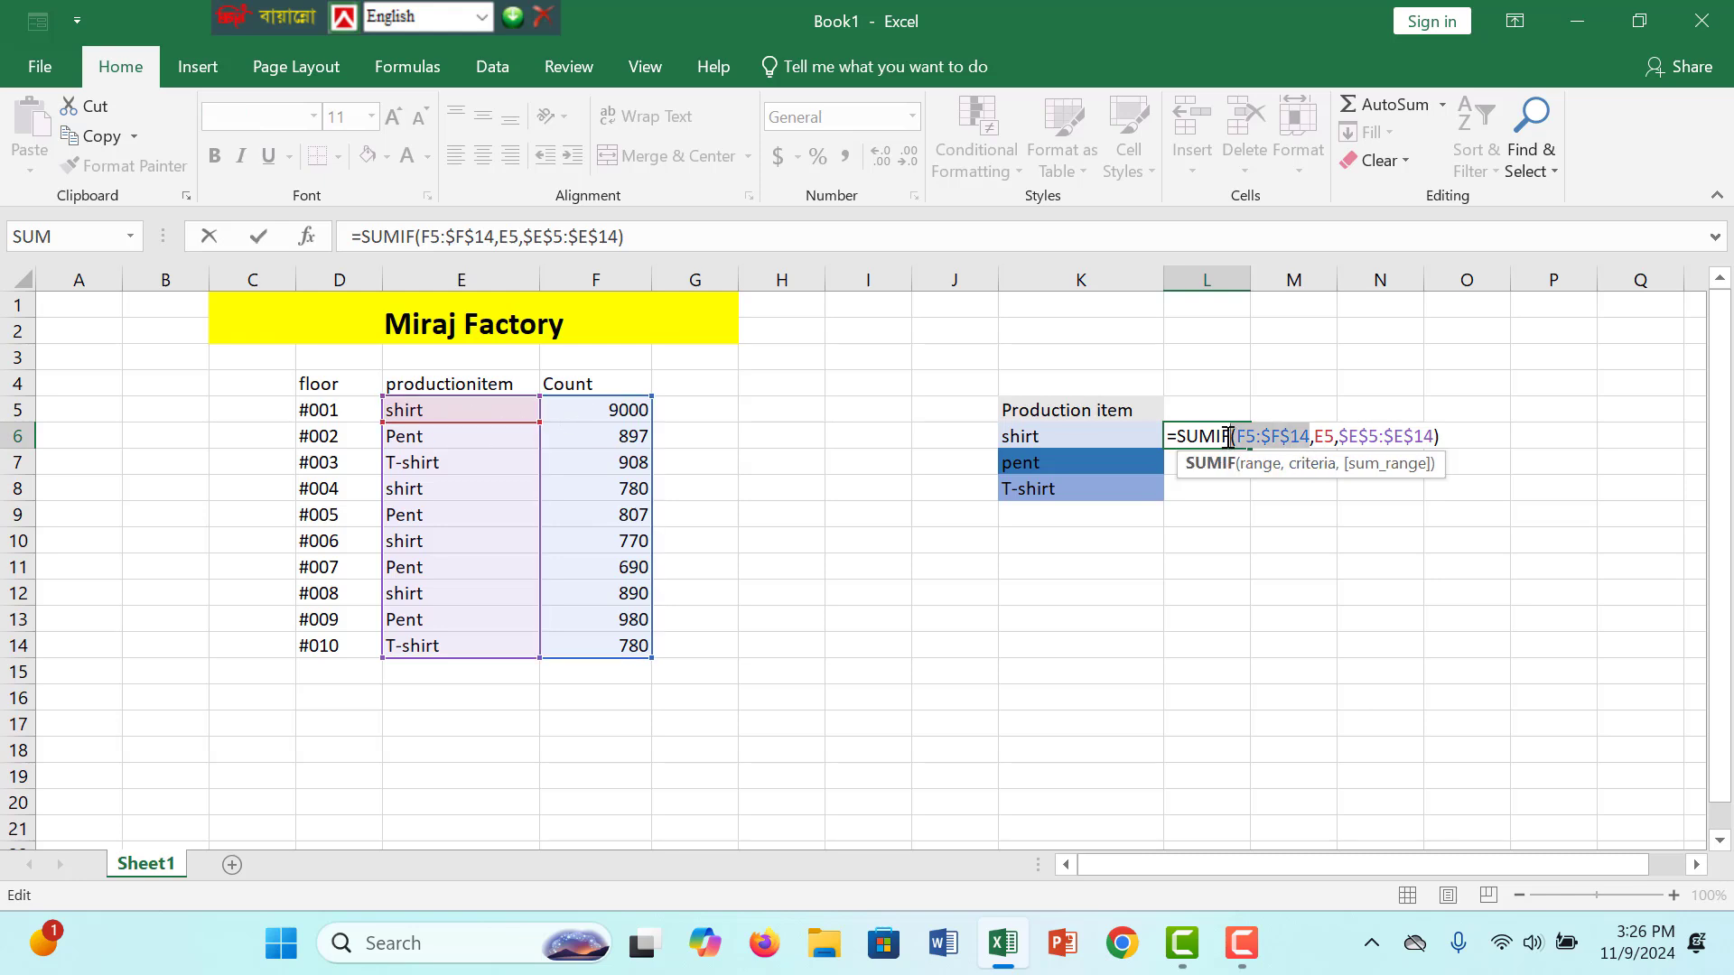
key(BackSpace)
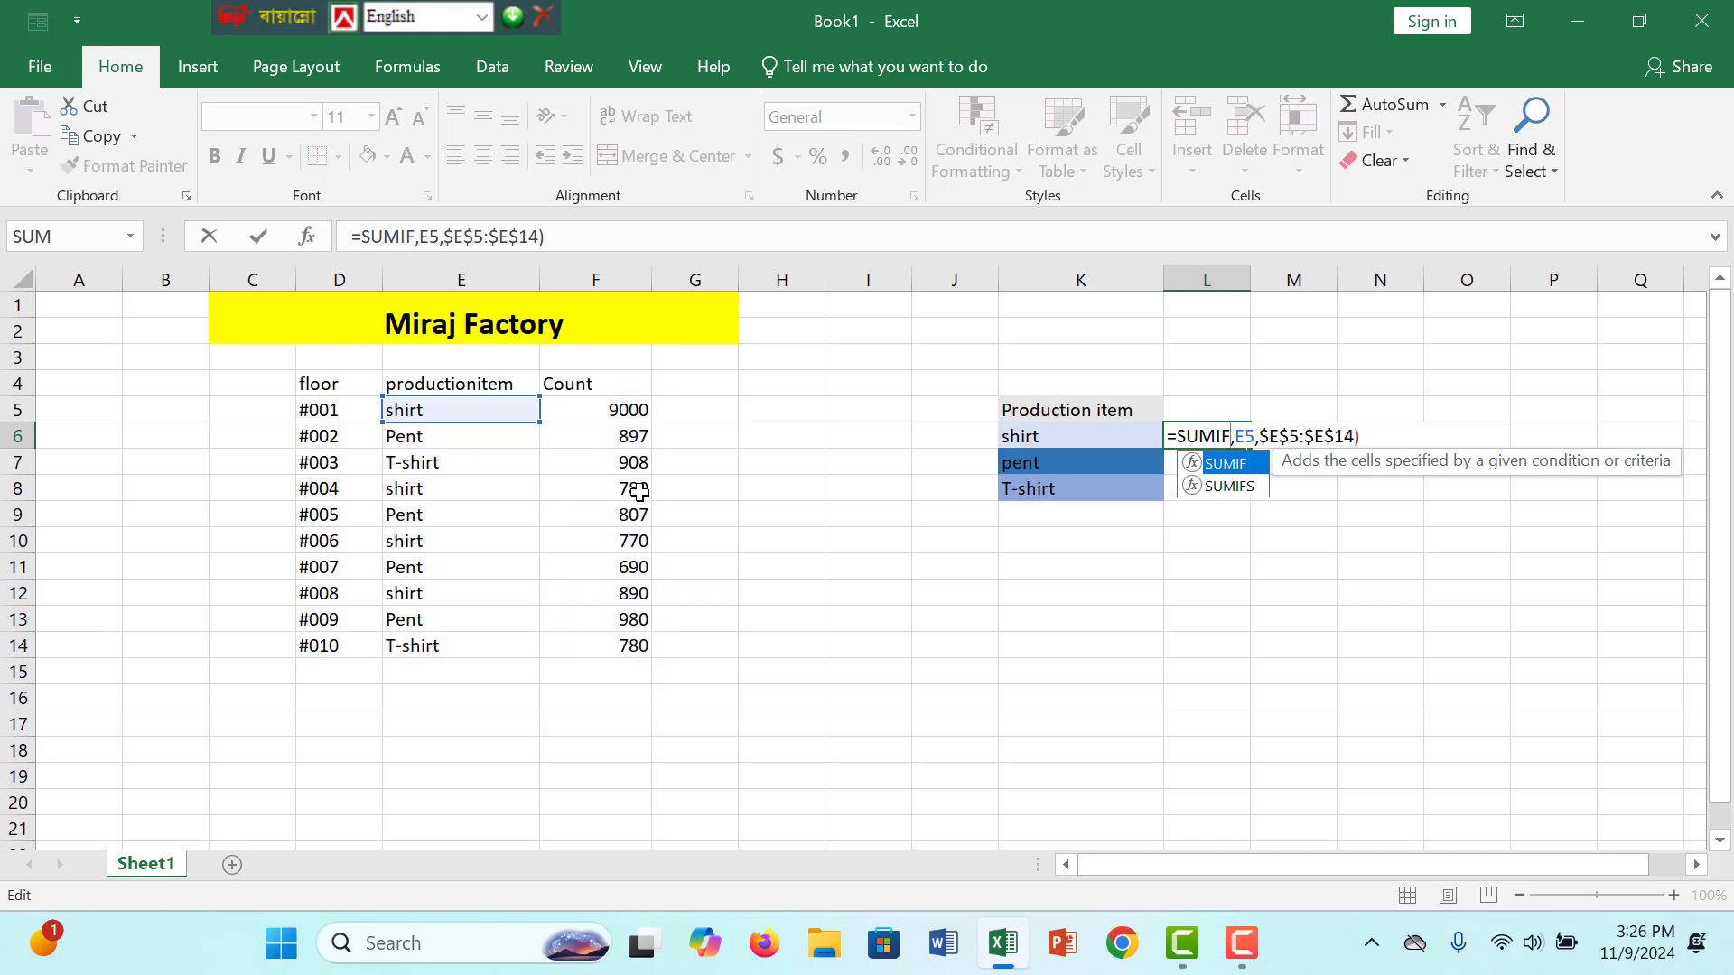
click(465, 409)
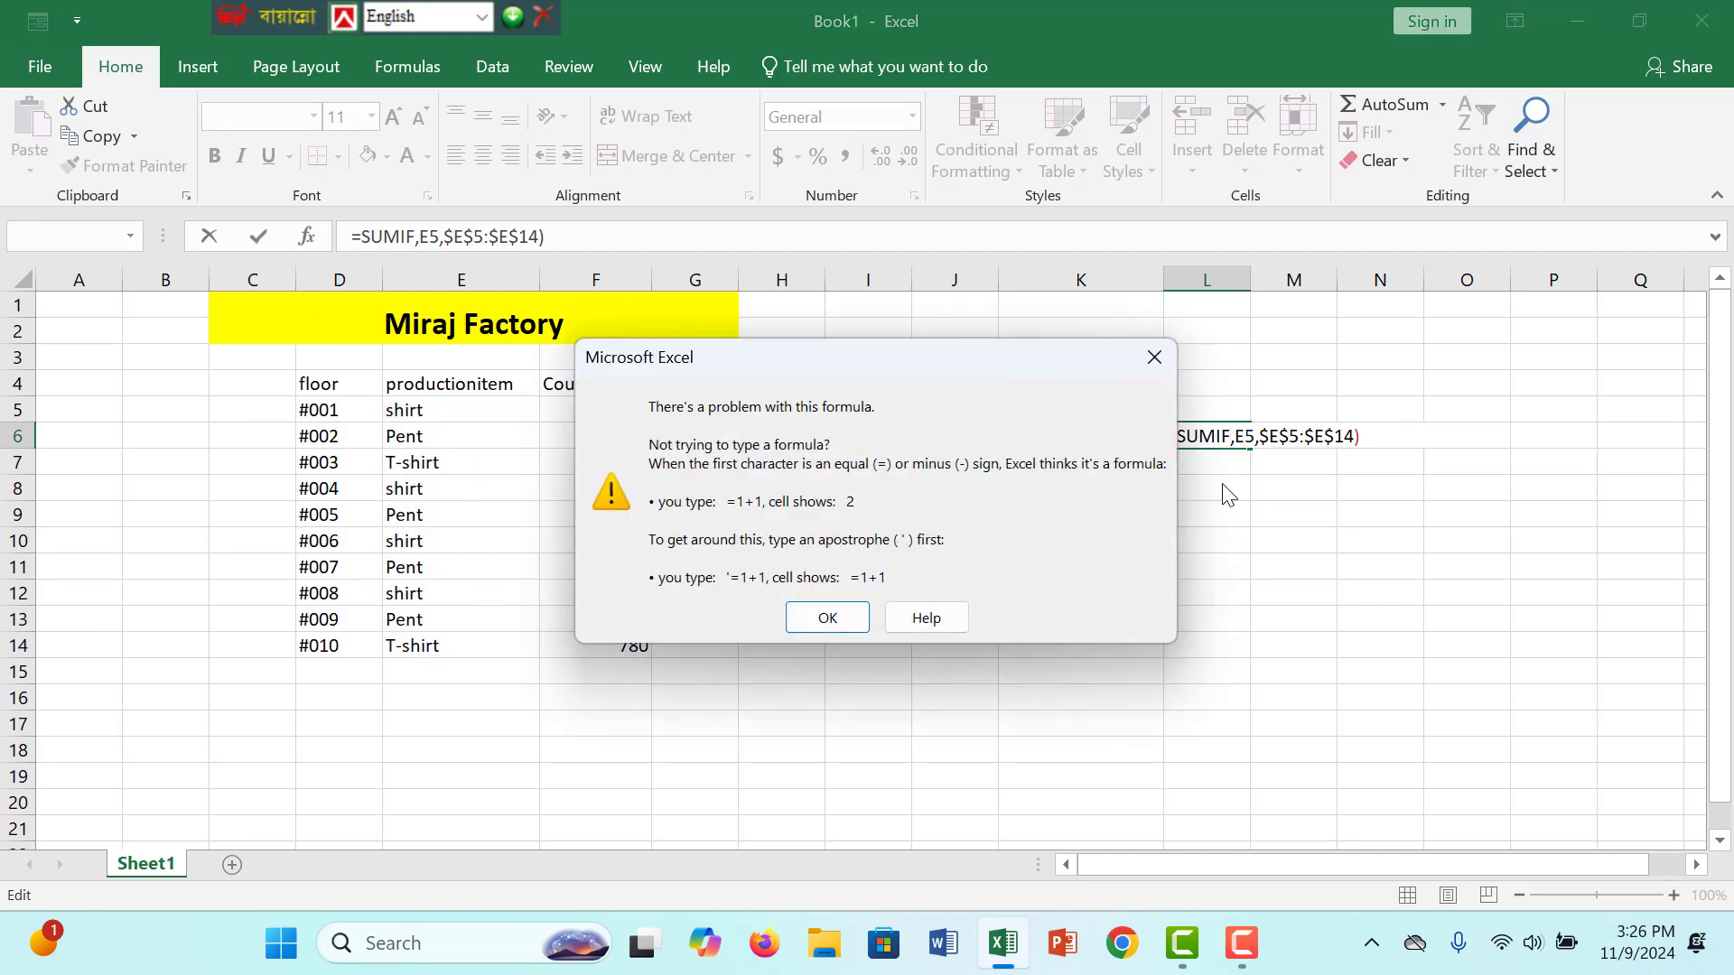
click(1147, 359)
drag(1362, 439, 1181, 426)
key(BackSpace)
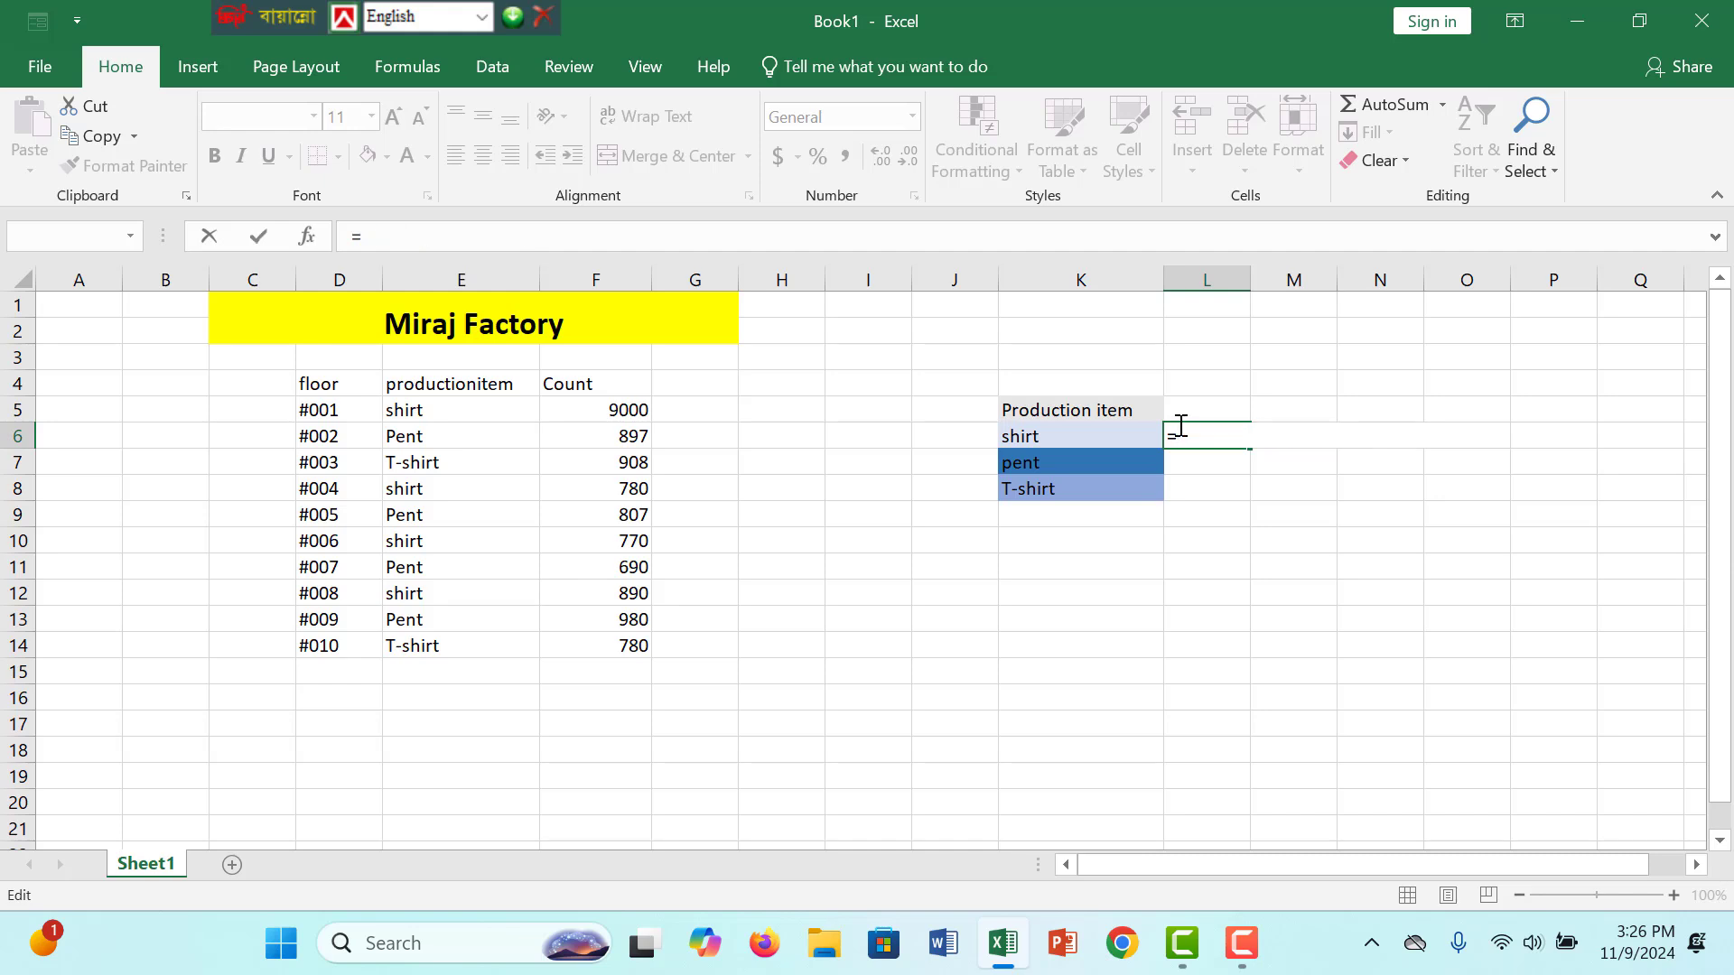
Complete the formula in L6 as =sumif($E$5:$E$14,K6,$F$5:$F$14) to total the shirt counts.
text(sumif()
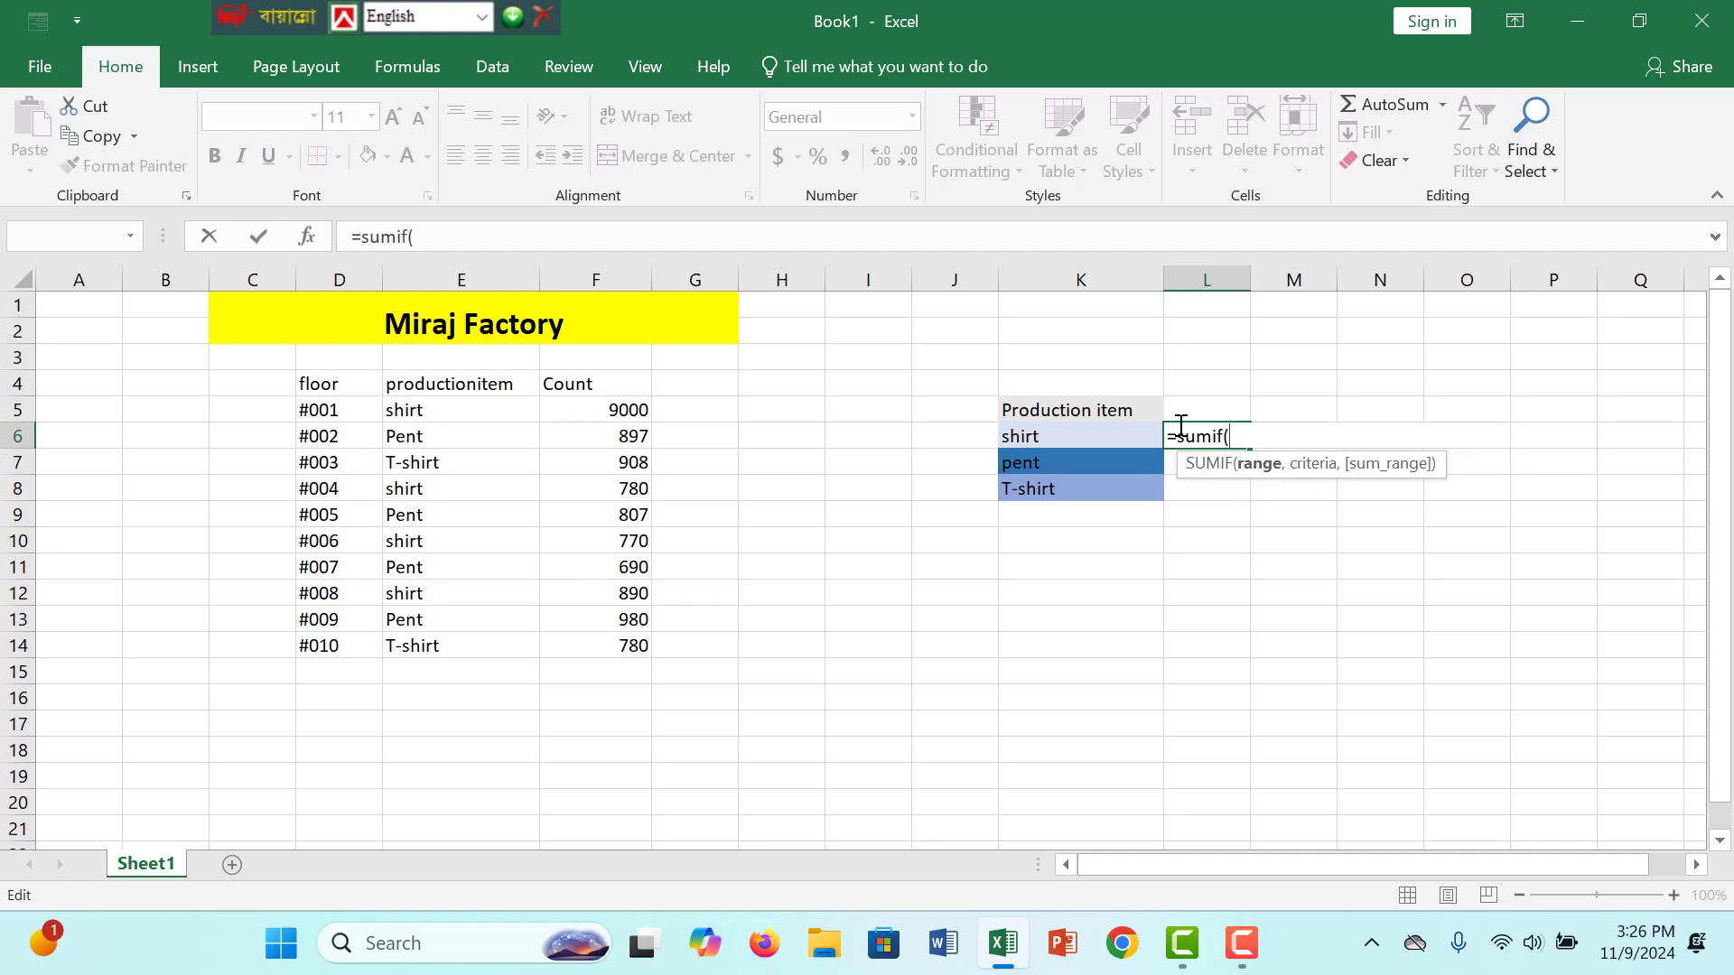
drag(503, 413, 476, 643)
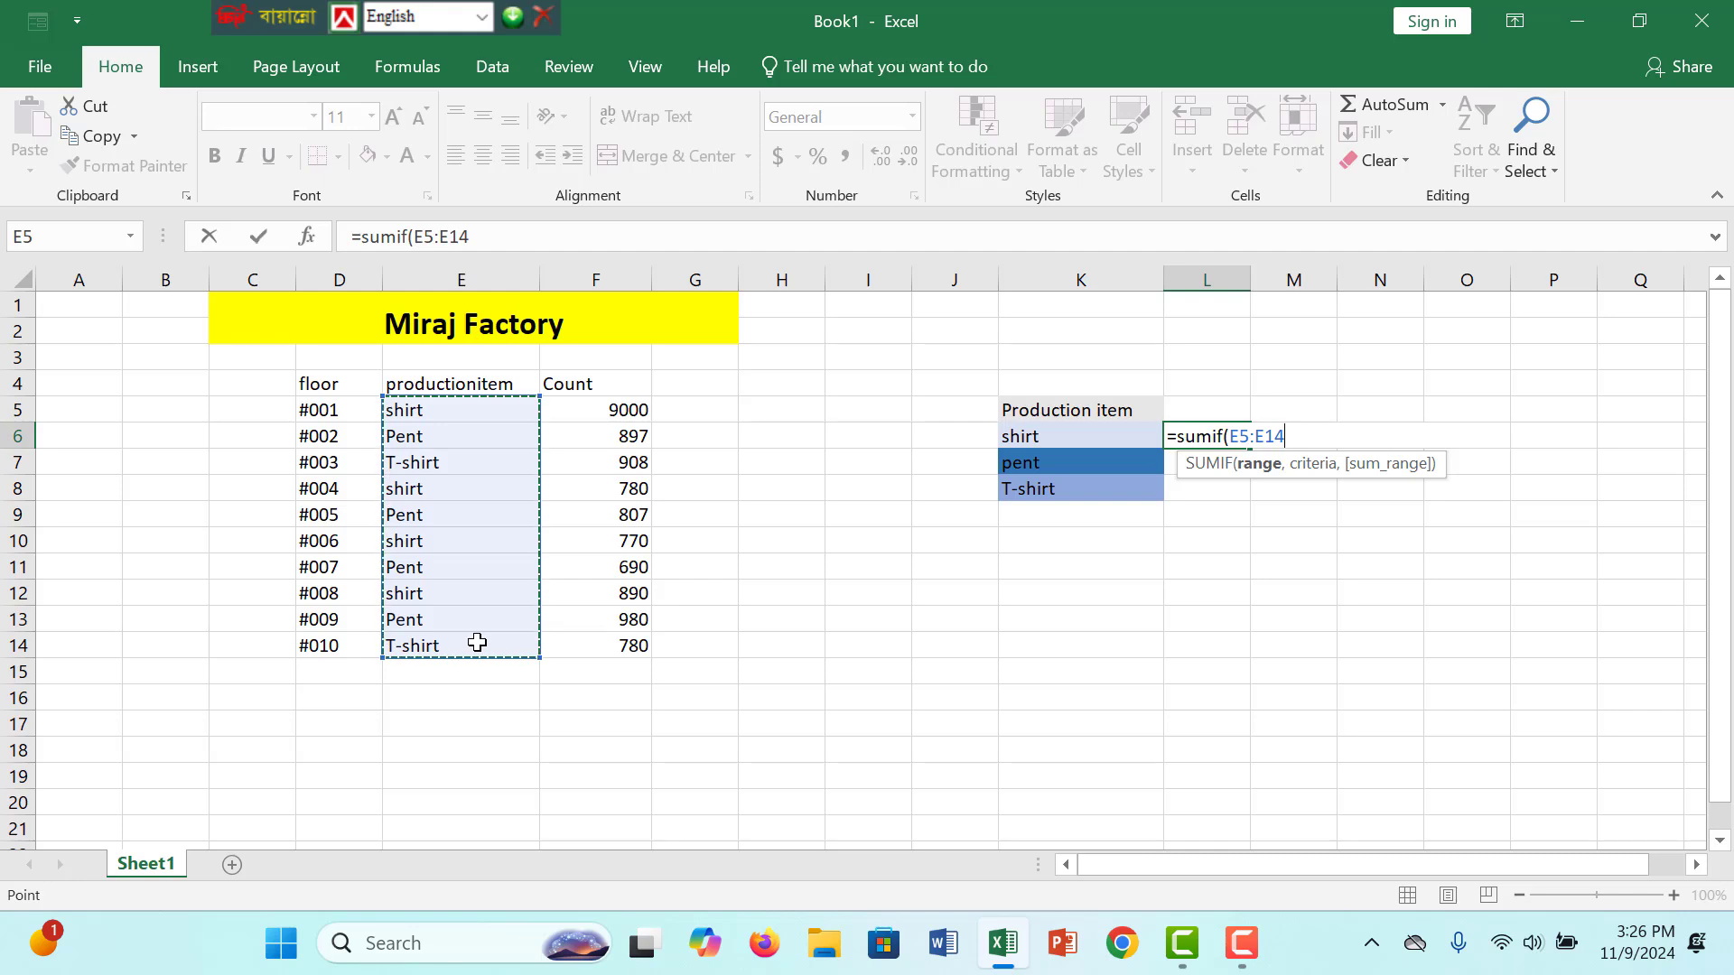
key(F4)
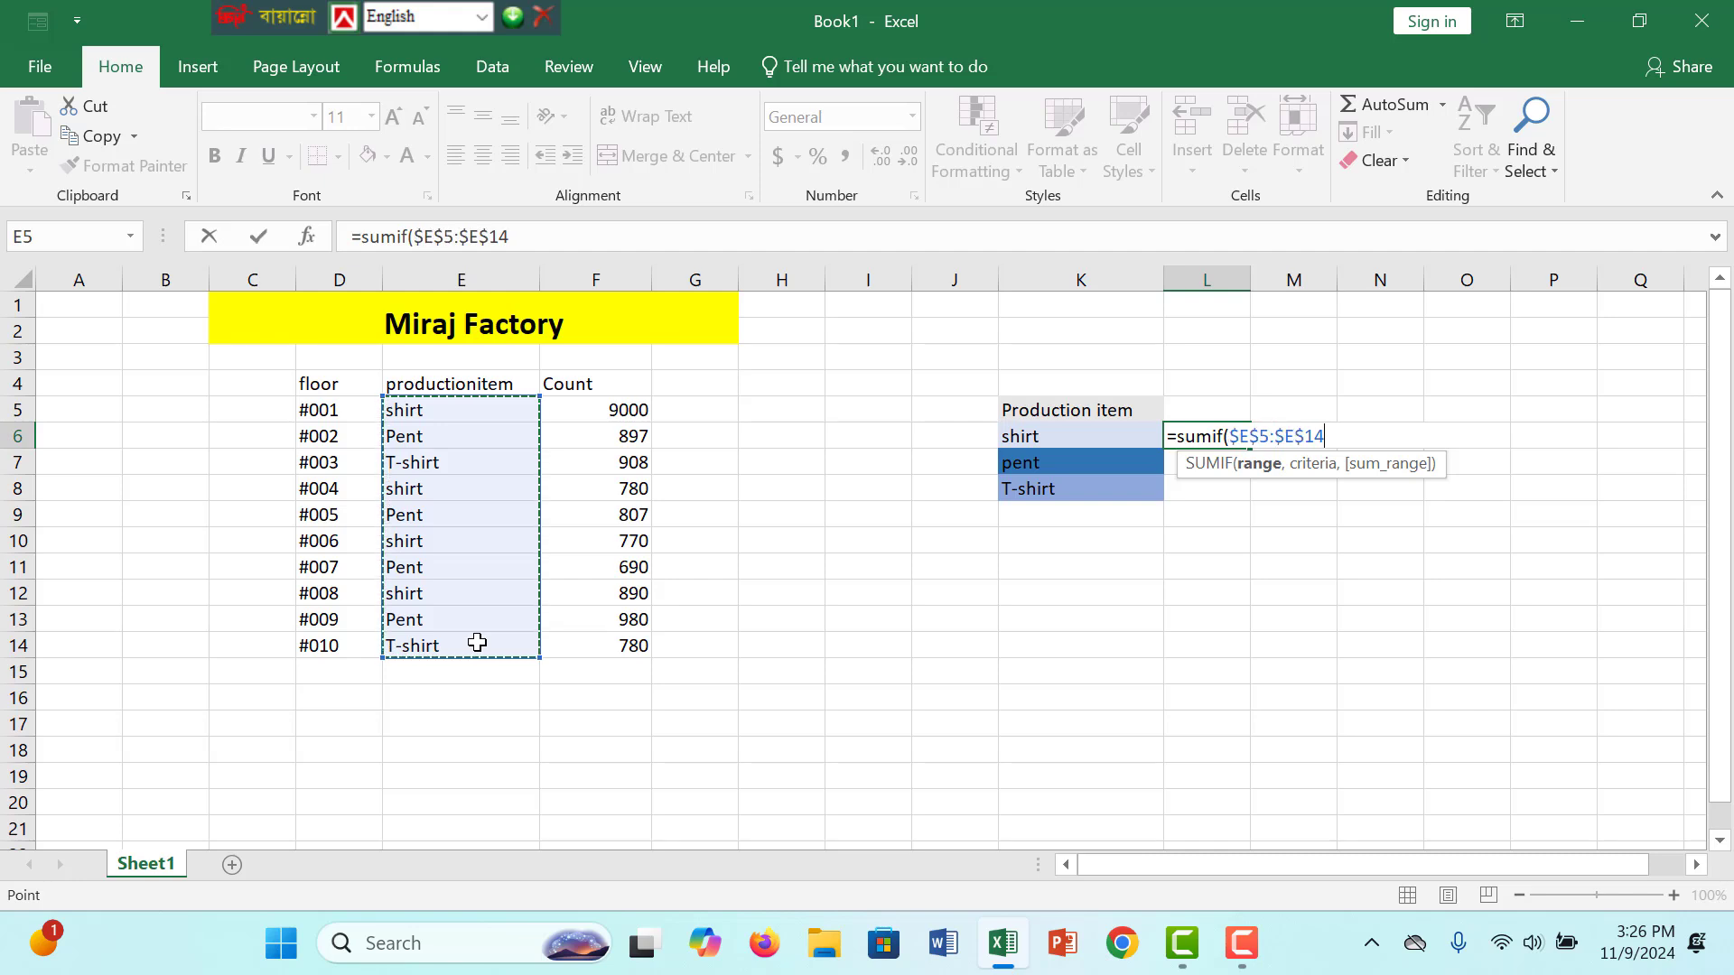
text(,)
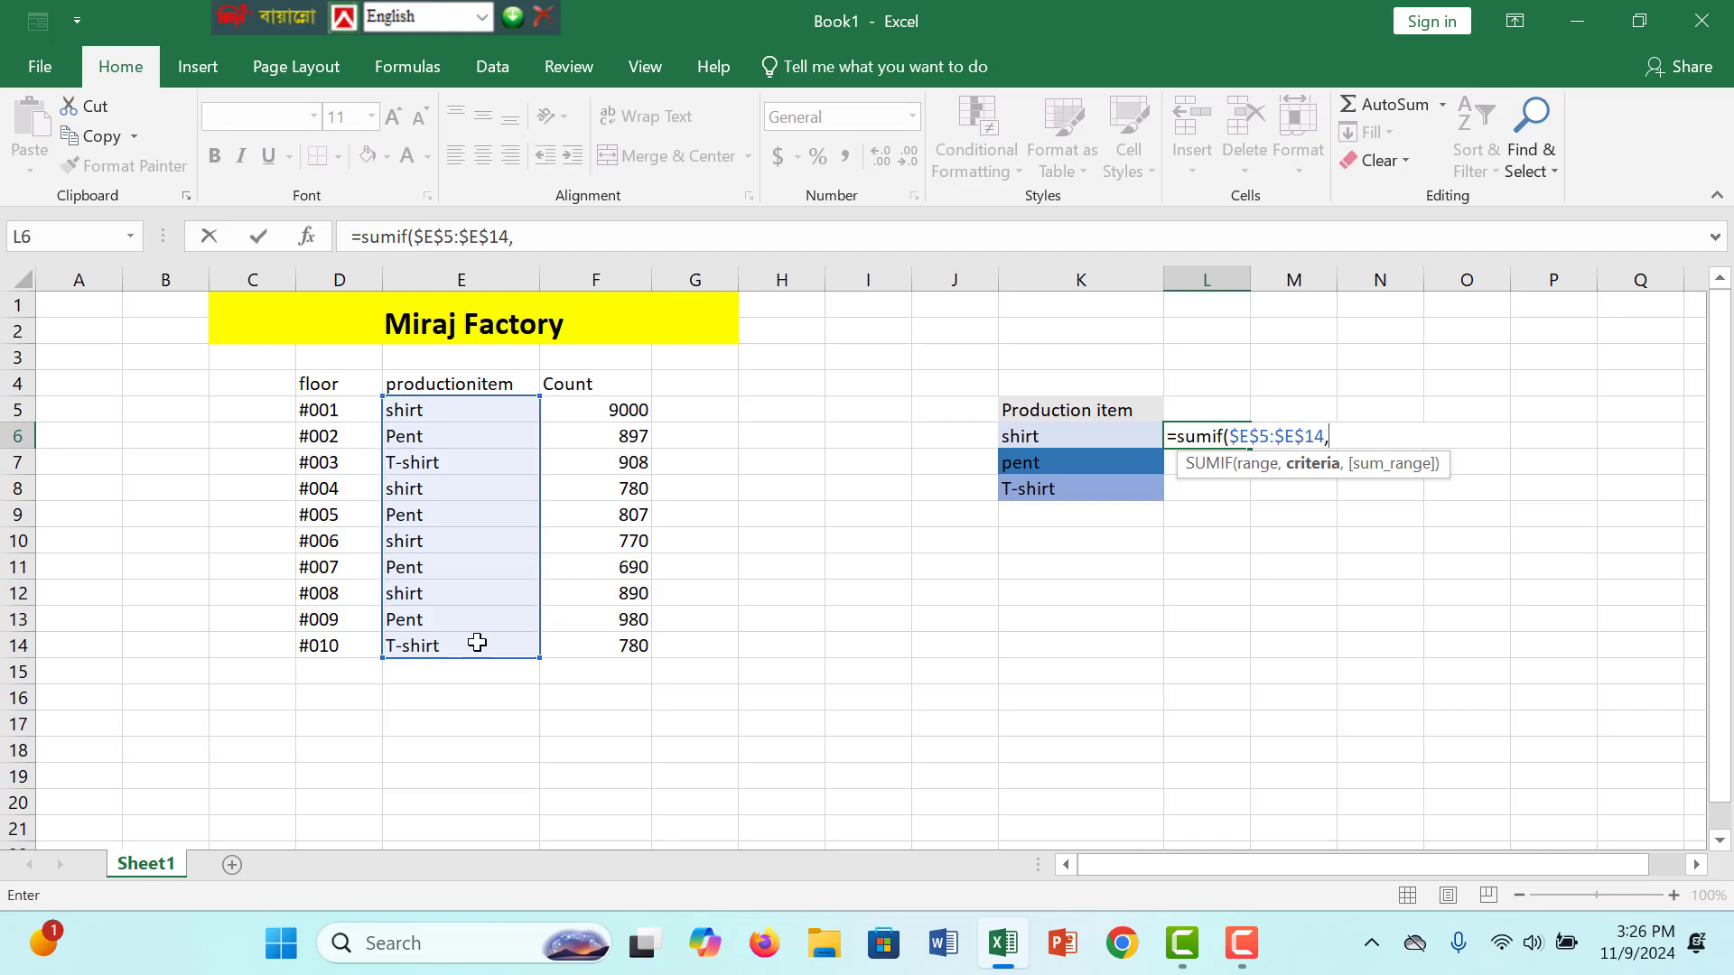
click(1090, 438)
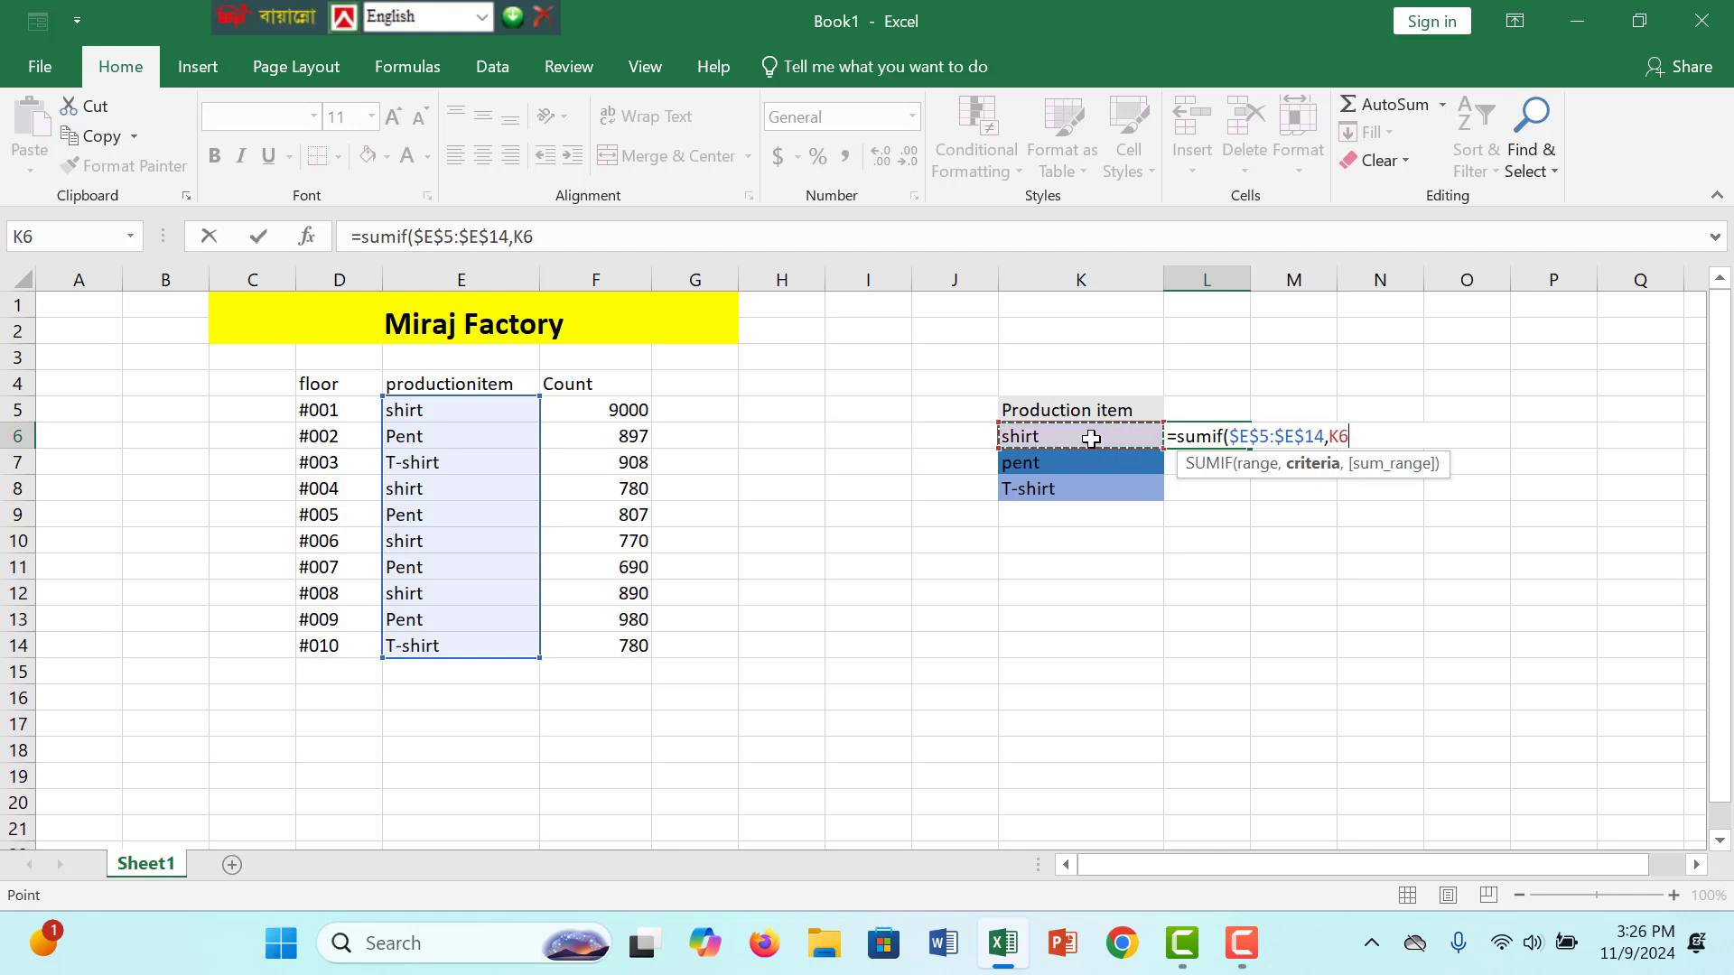
text(,)
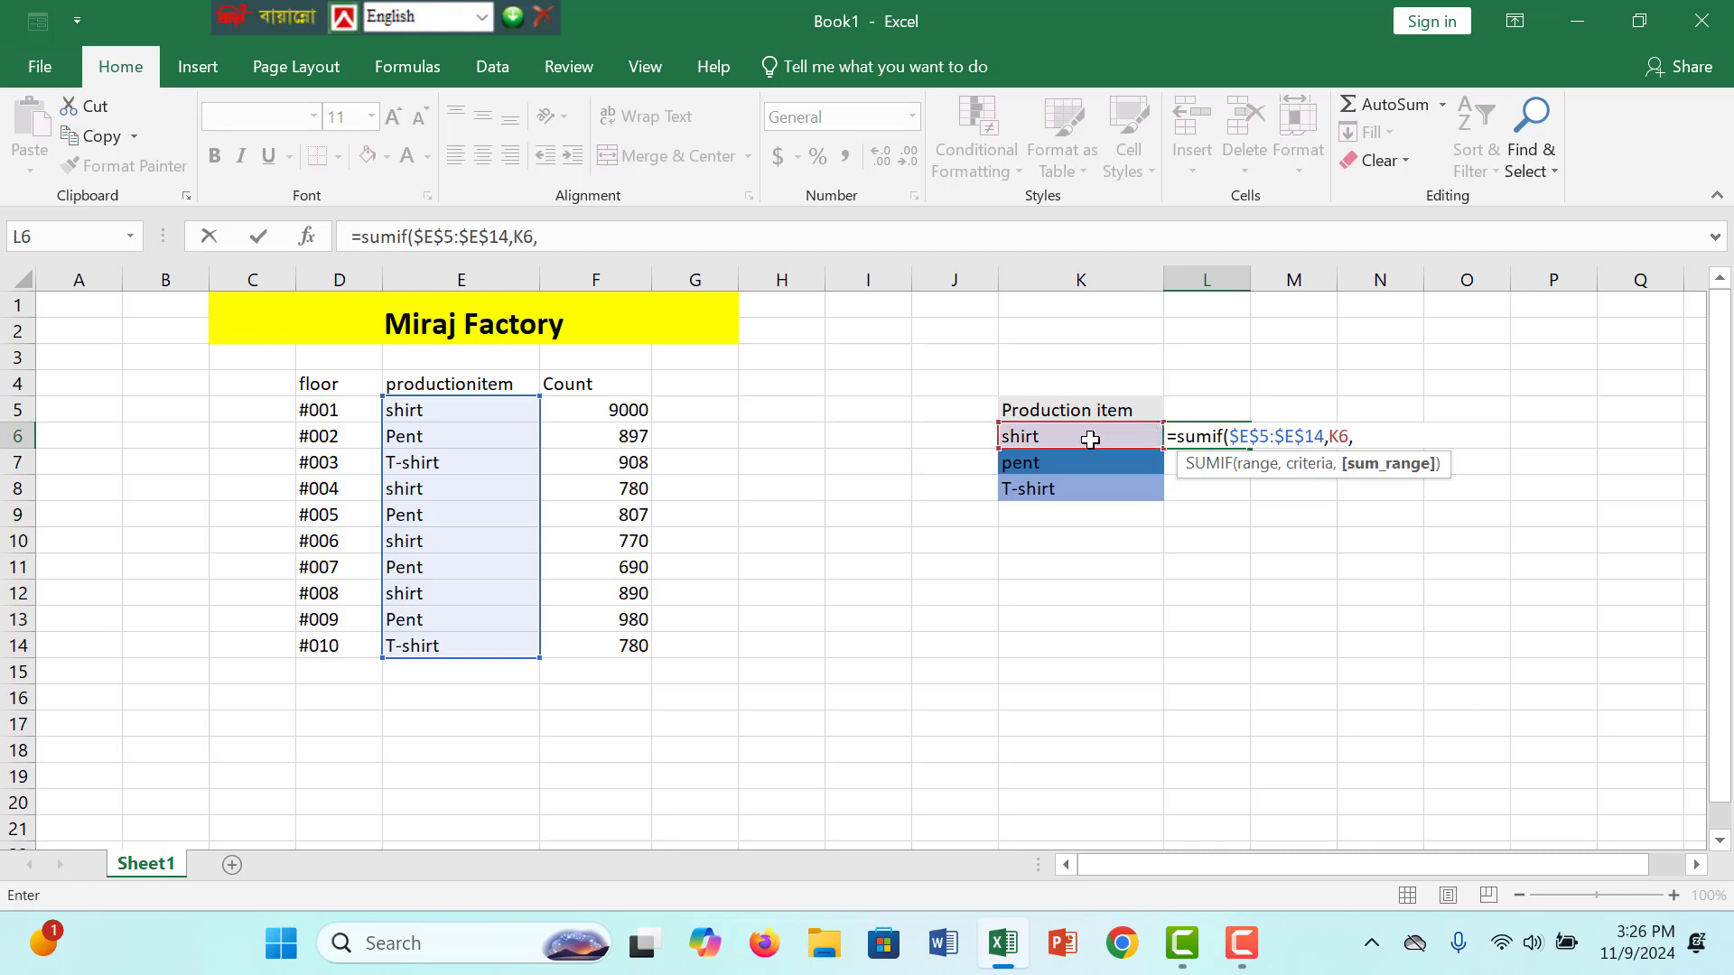
drag(625, 412, 588, 630)
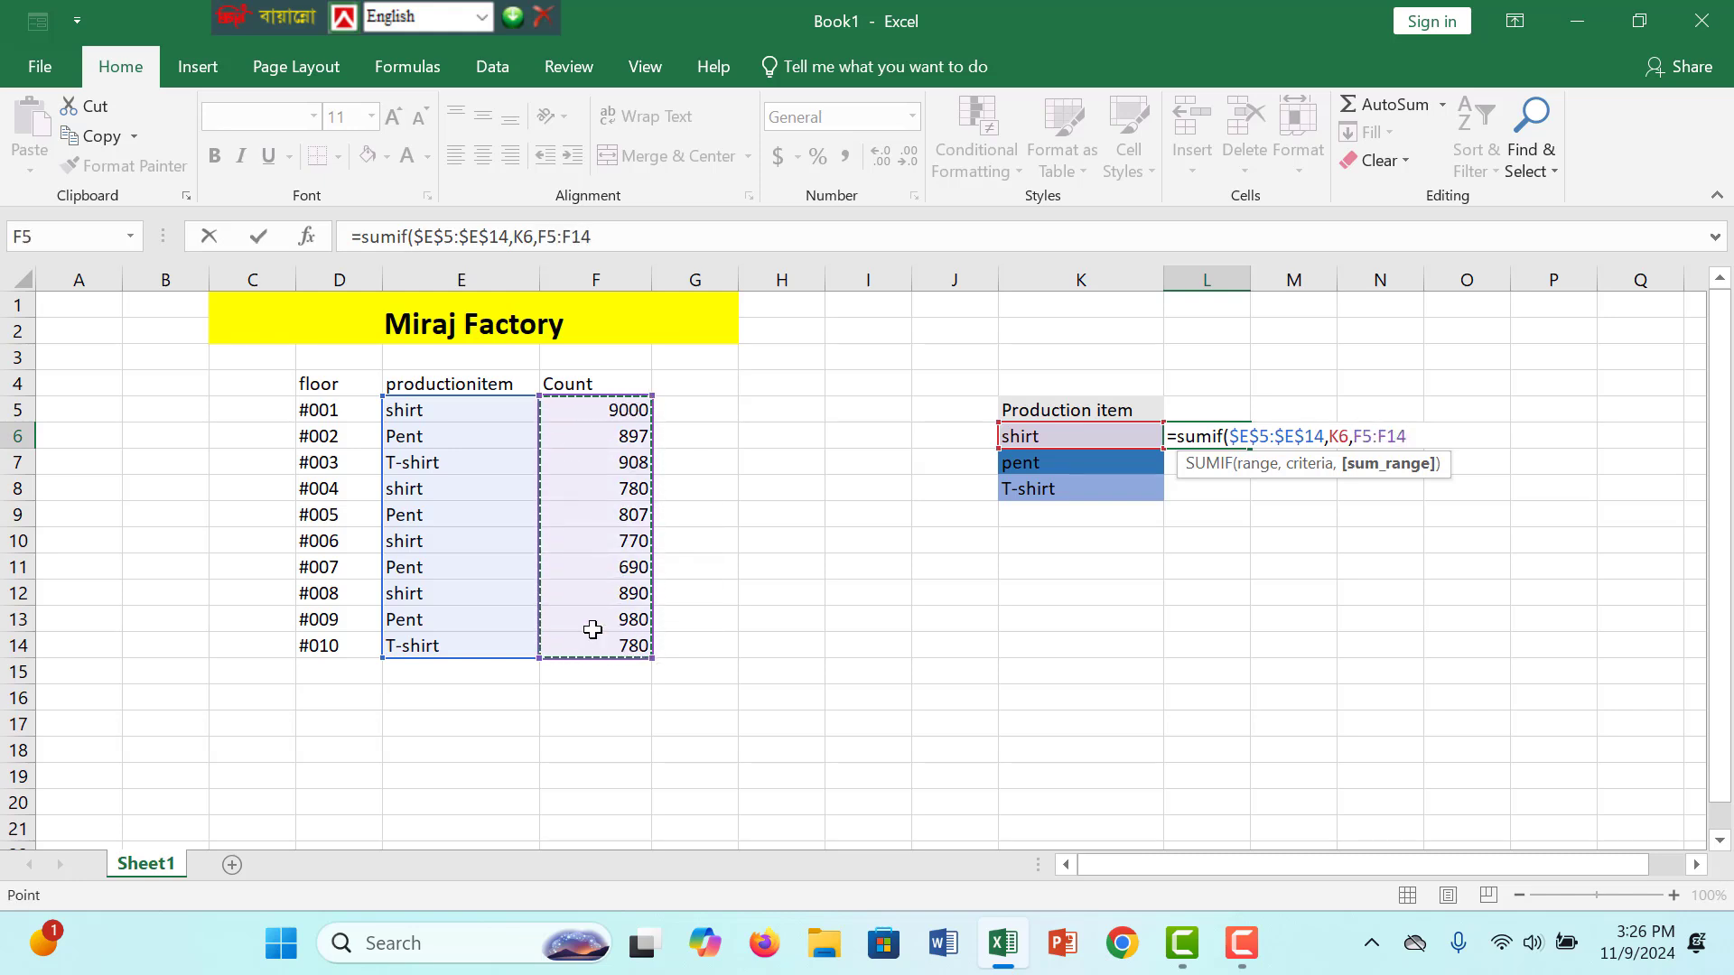
key(F4)
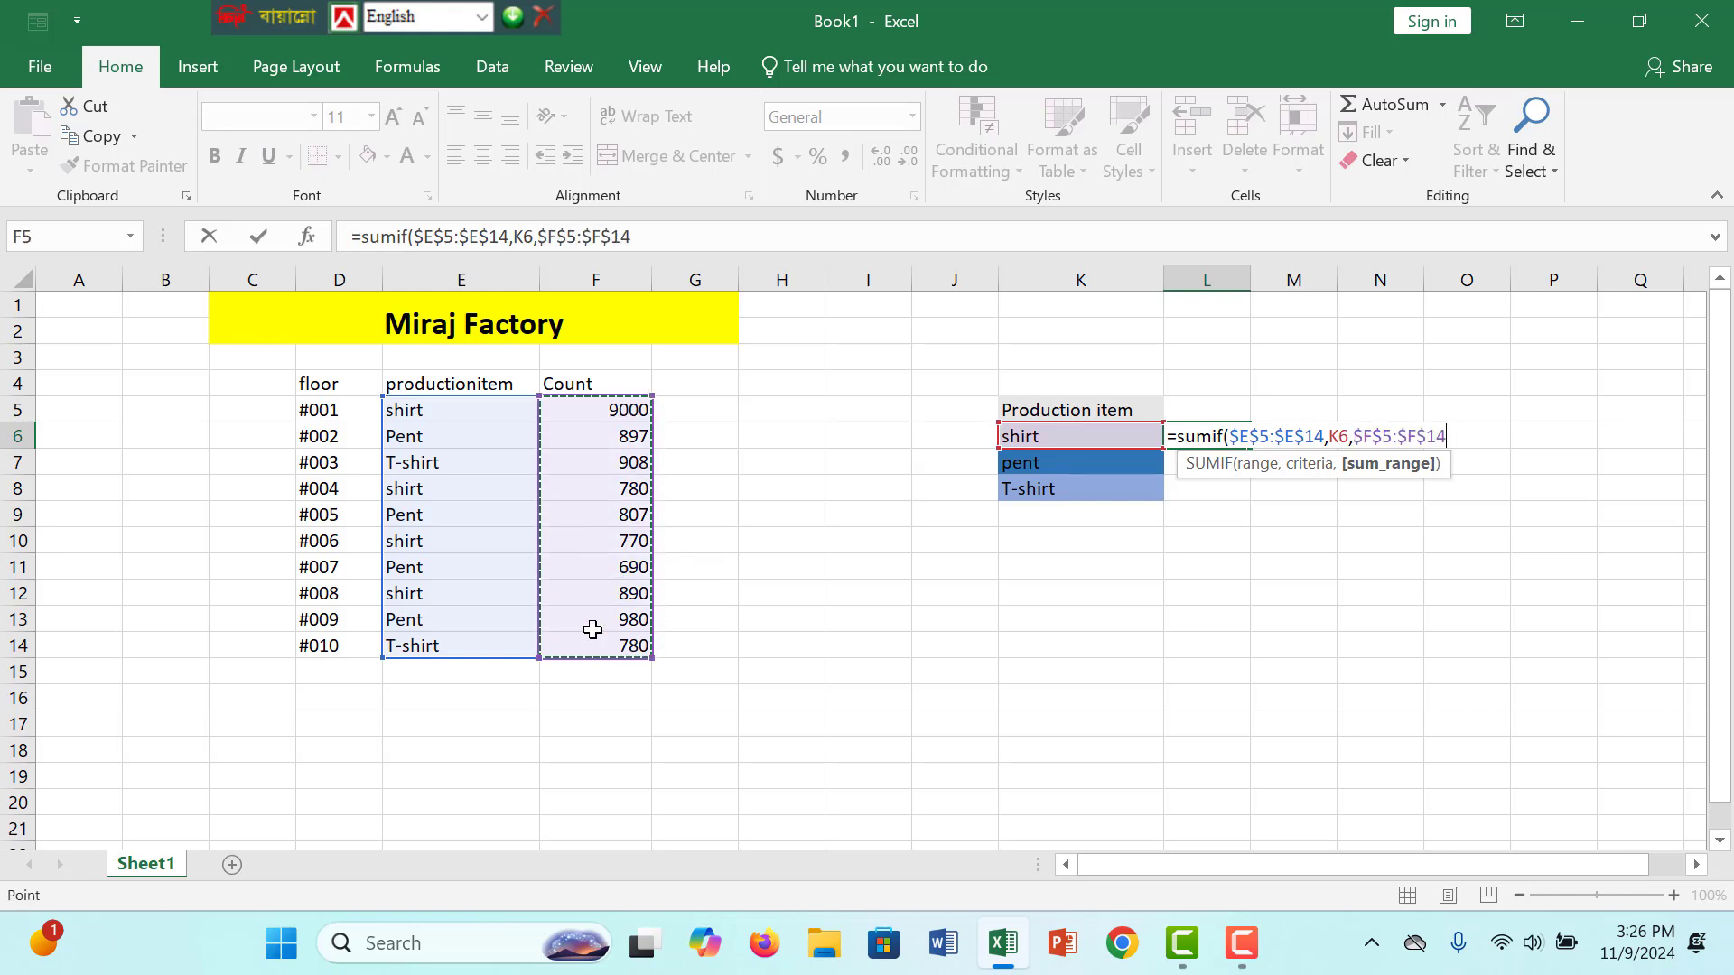
text())
key(Return)
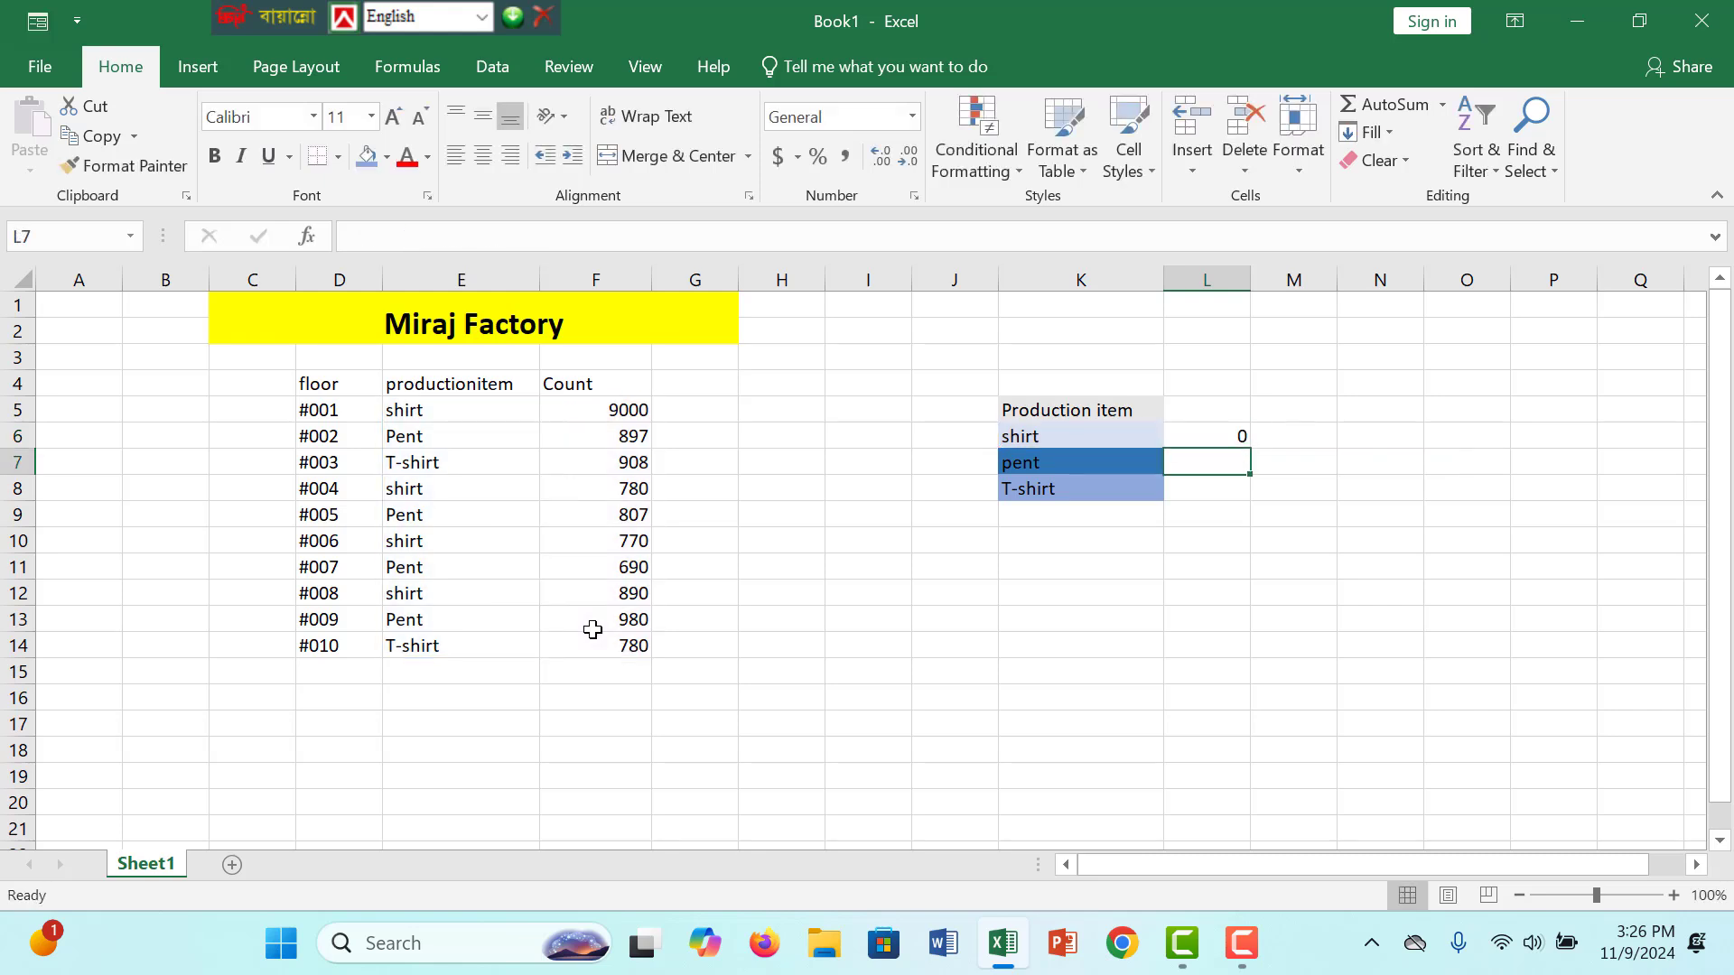
Copy the SUMIF formula from L6 down to L7 and L8 for pent and T-shirt.
click(1213, 439)
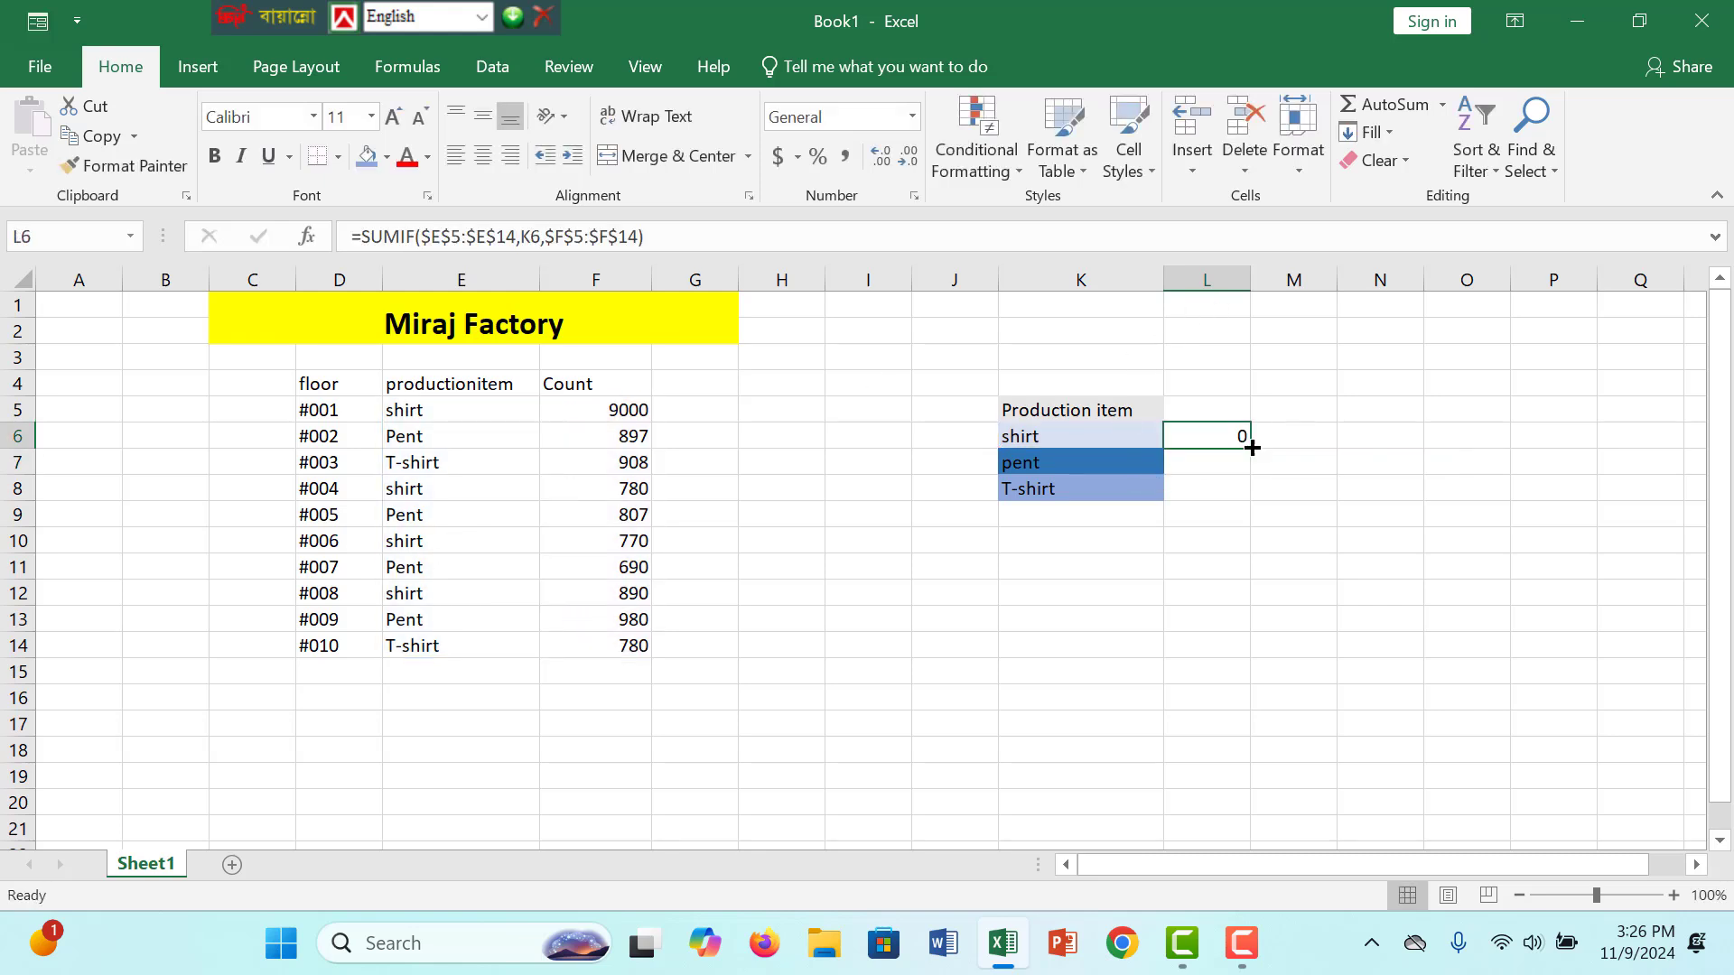
drag(1250, 456, 1244, 505)
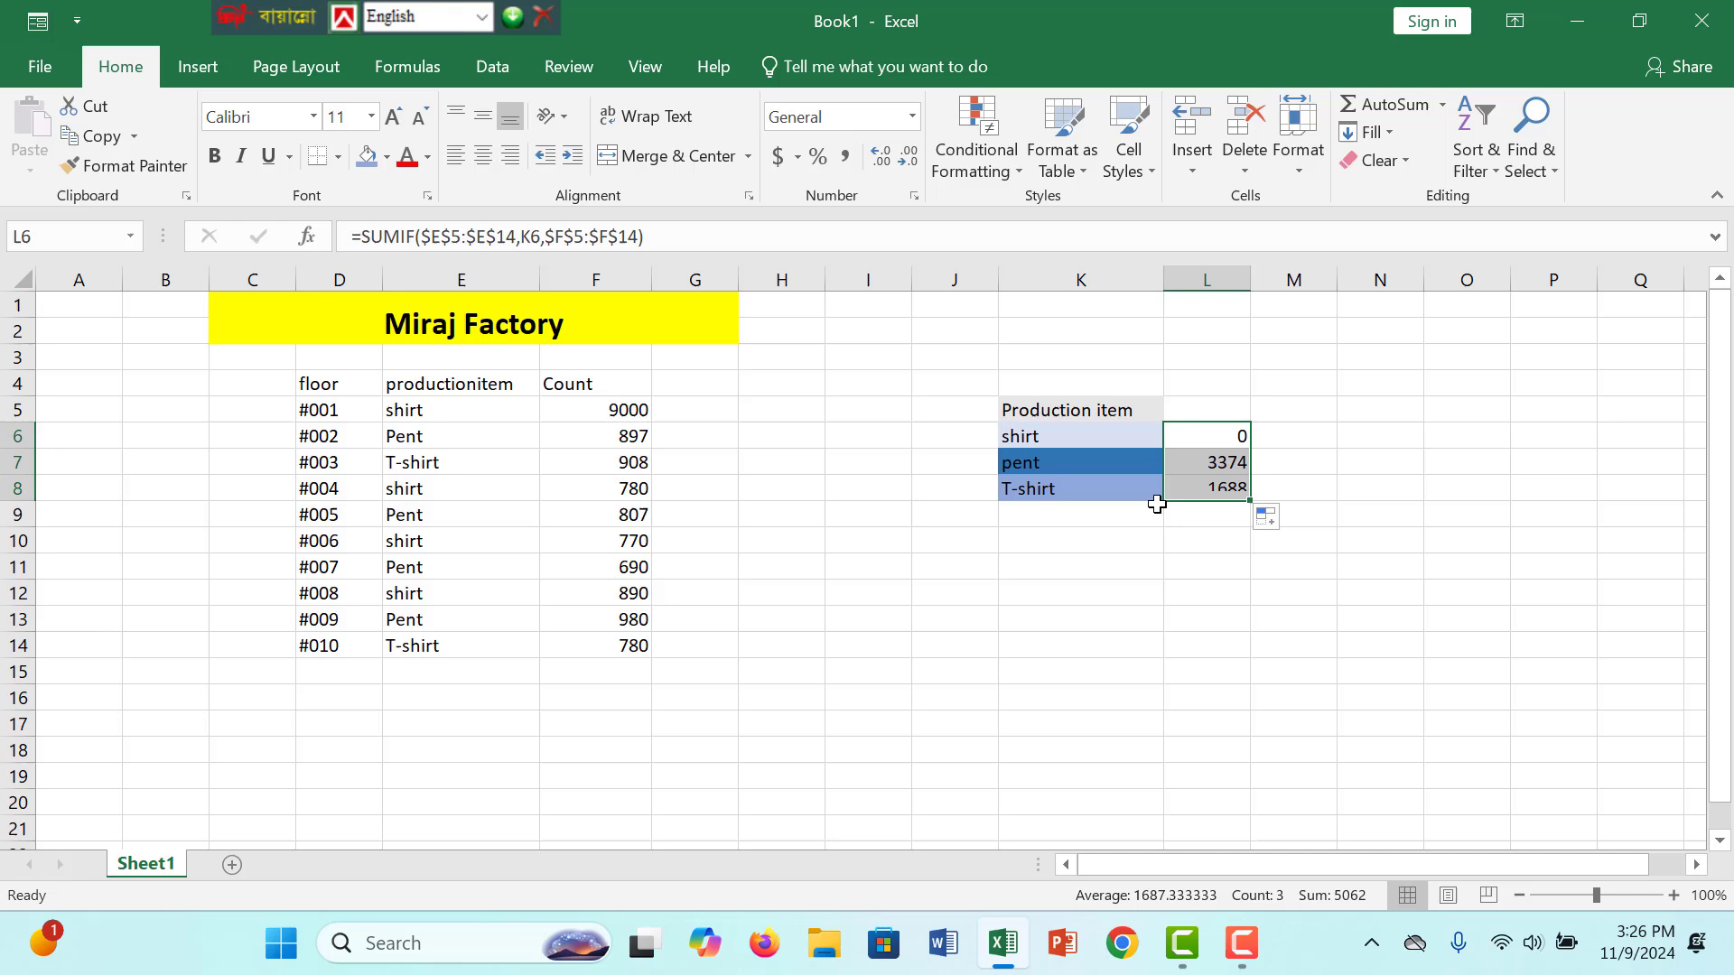
click(1220, 438)
Change the shirt count for floor #004 in F8 to 7180.
click(580, 462)
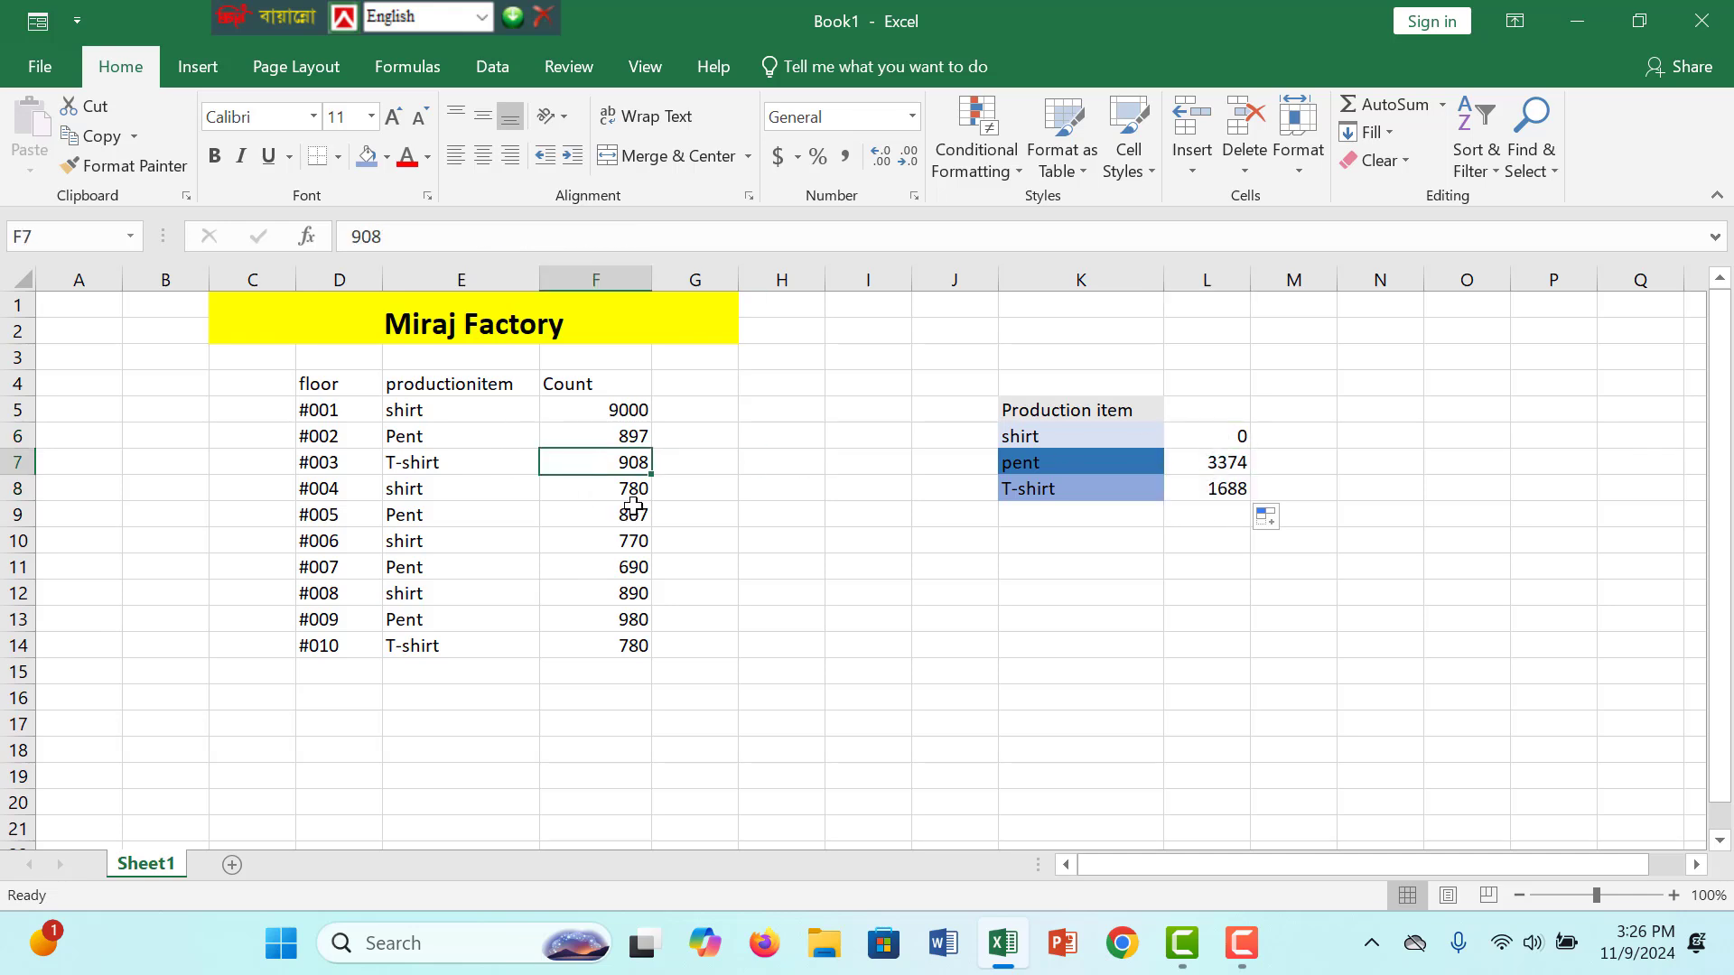
click(635, 514)
double_click(623, 490)
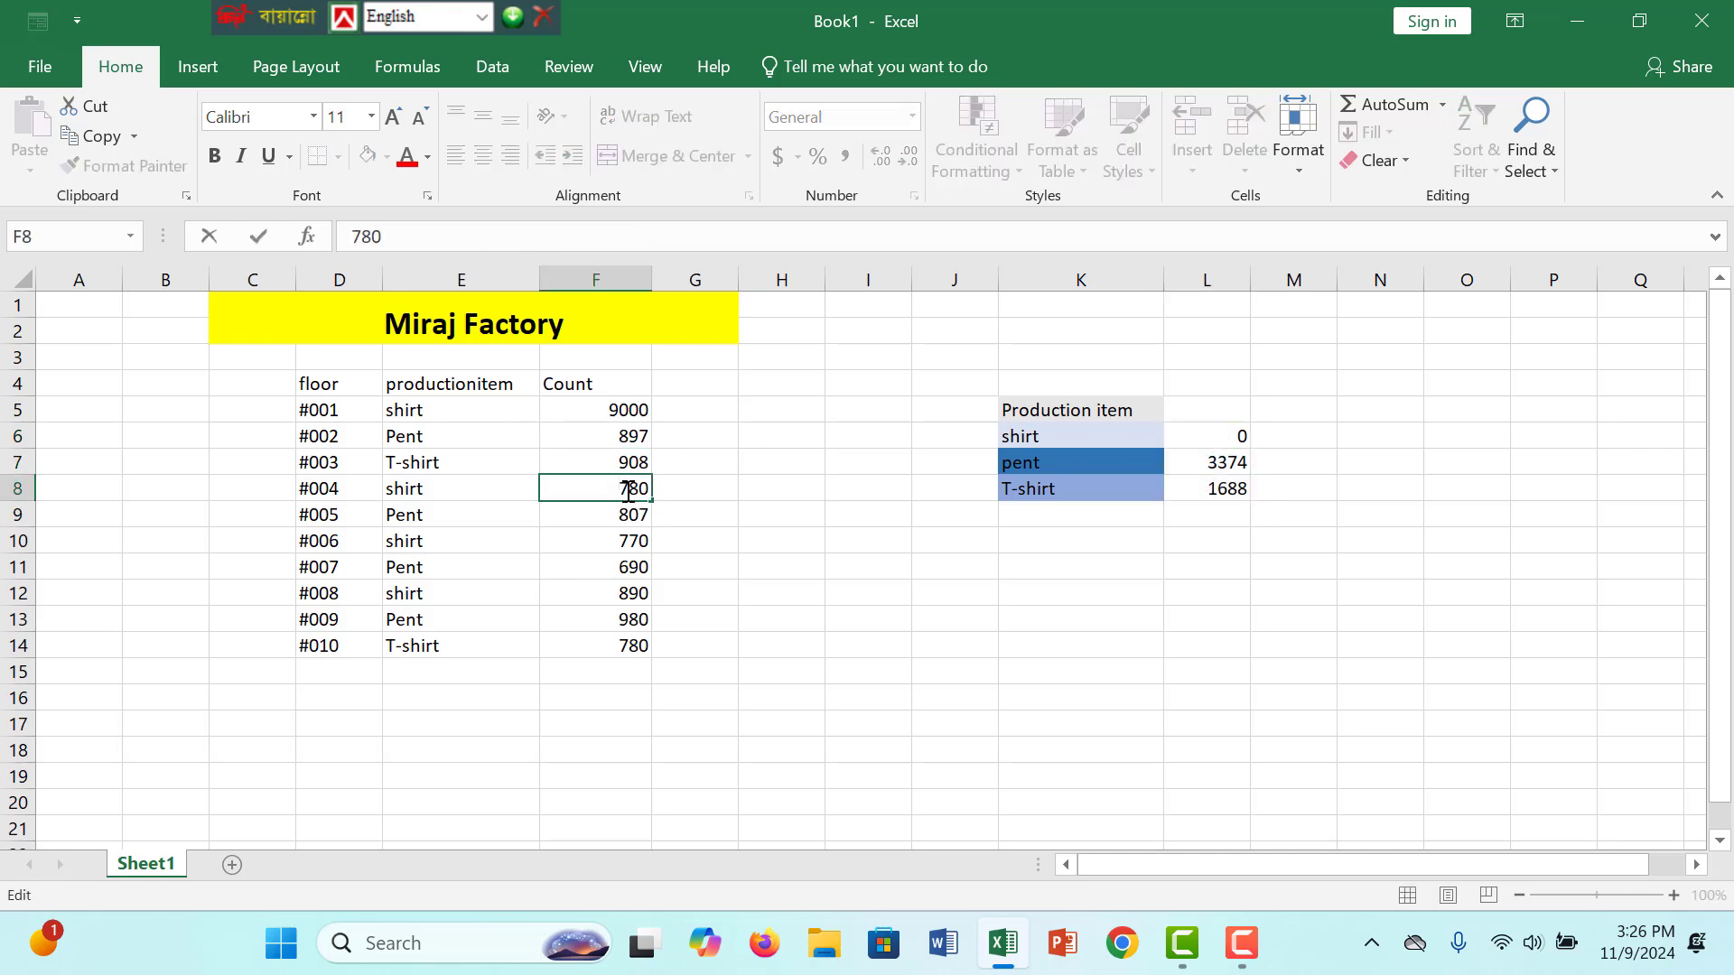
text(1)
key(Return)
Examine the shirt total in L6 and its formula against the floor #004 shirt row.
click(1227, 437)
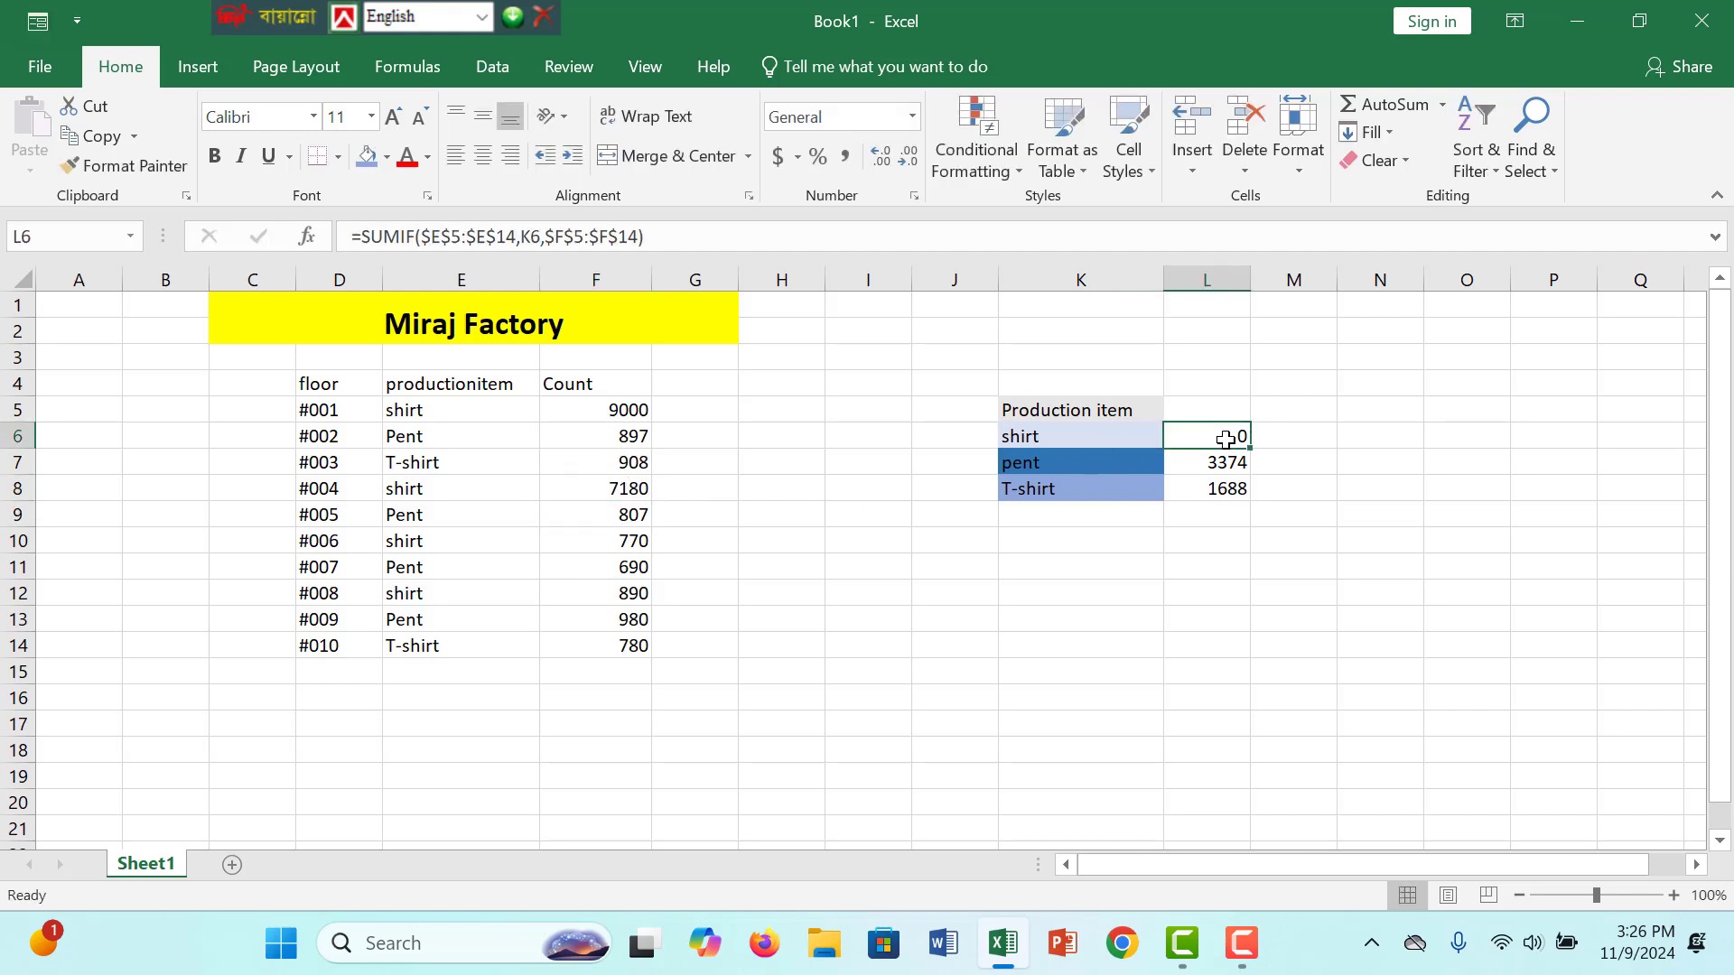
double_click(1224, 437)
click(1512, 437)
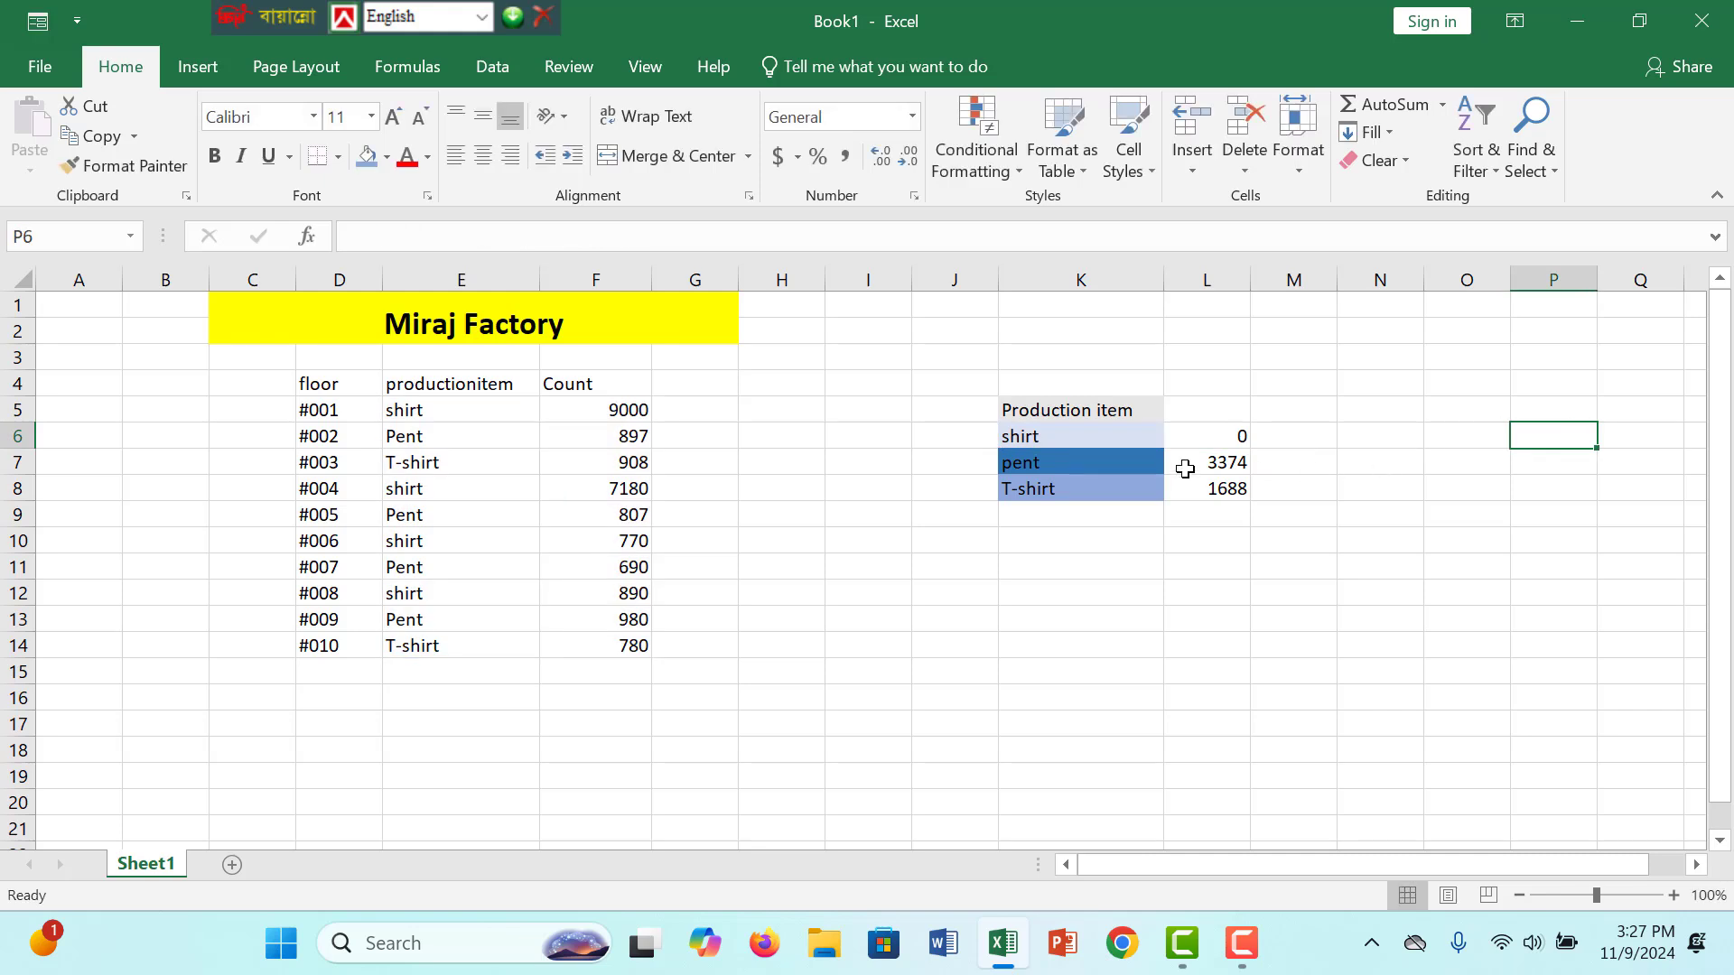
click(1221, 437)
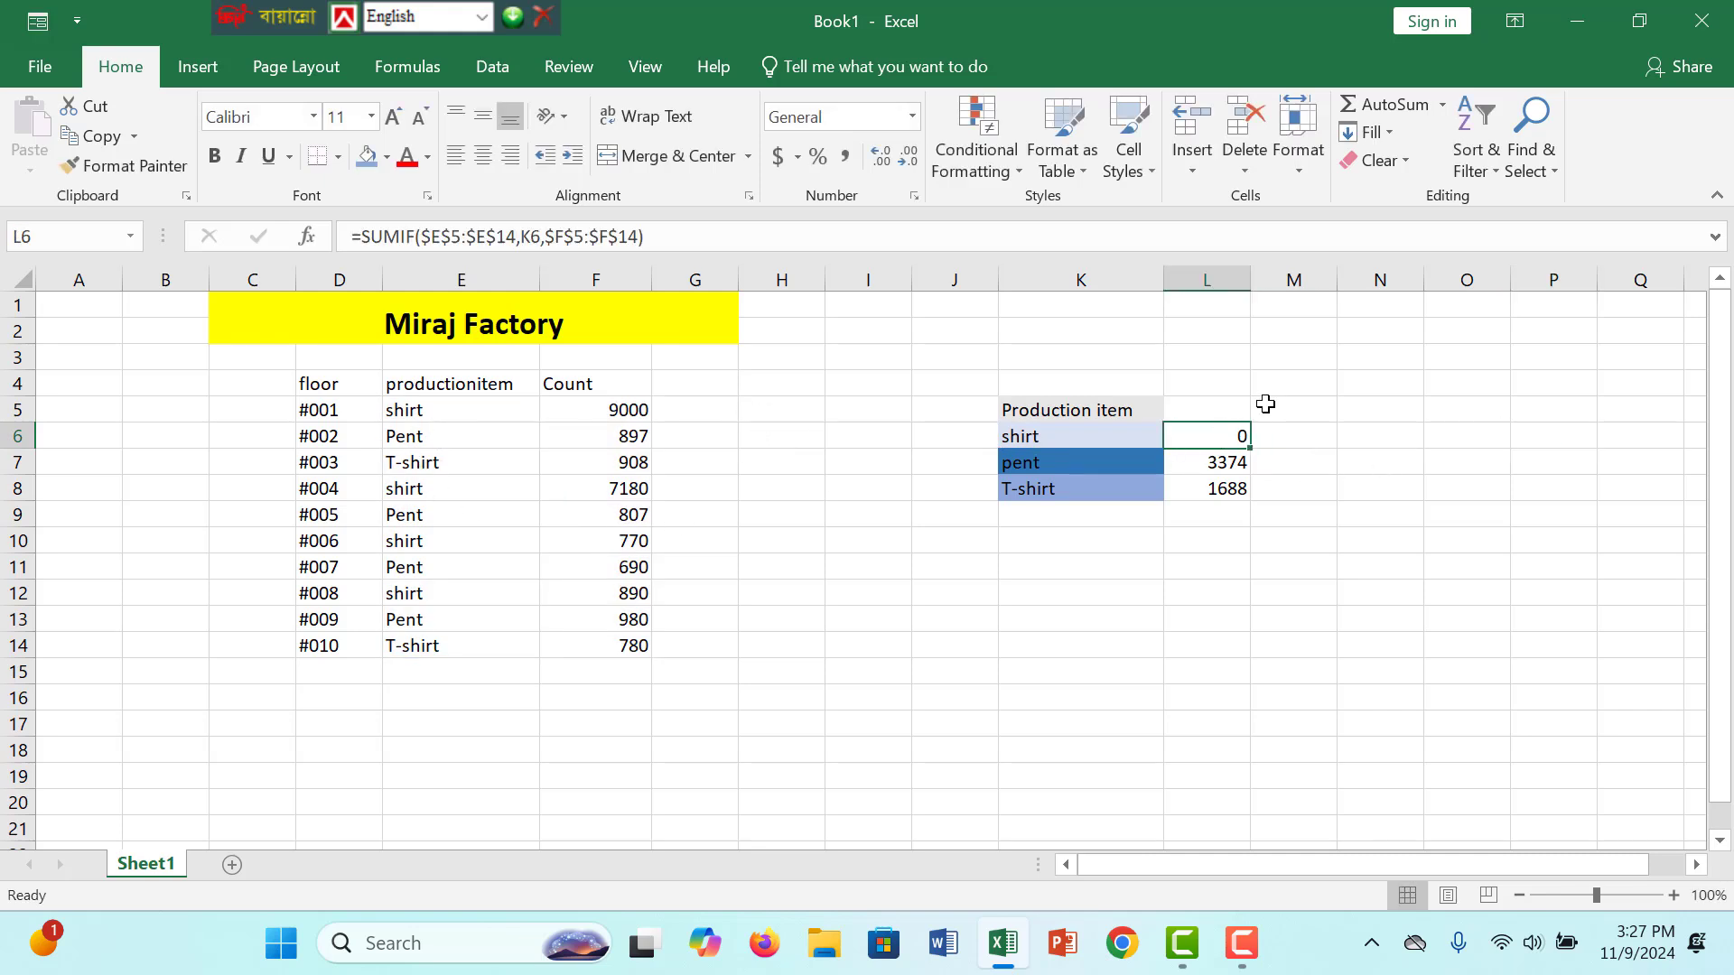
click(547, 490)
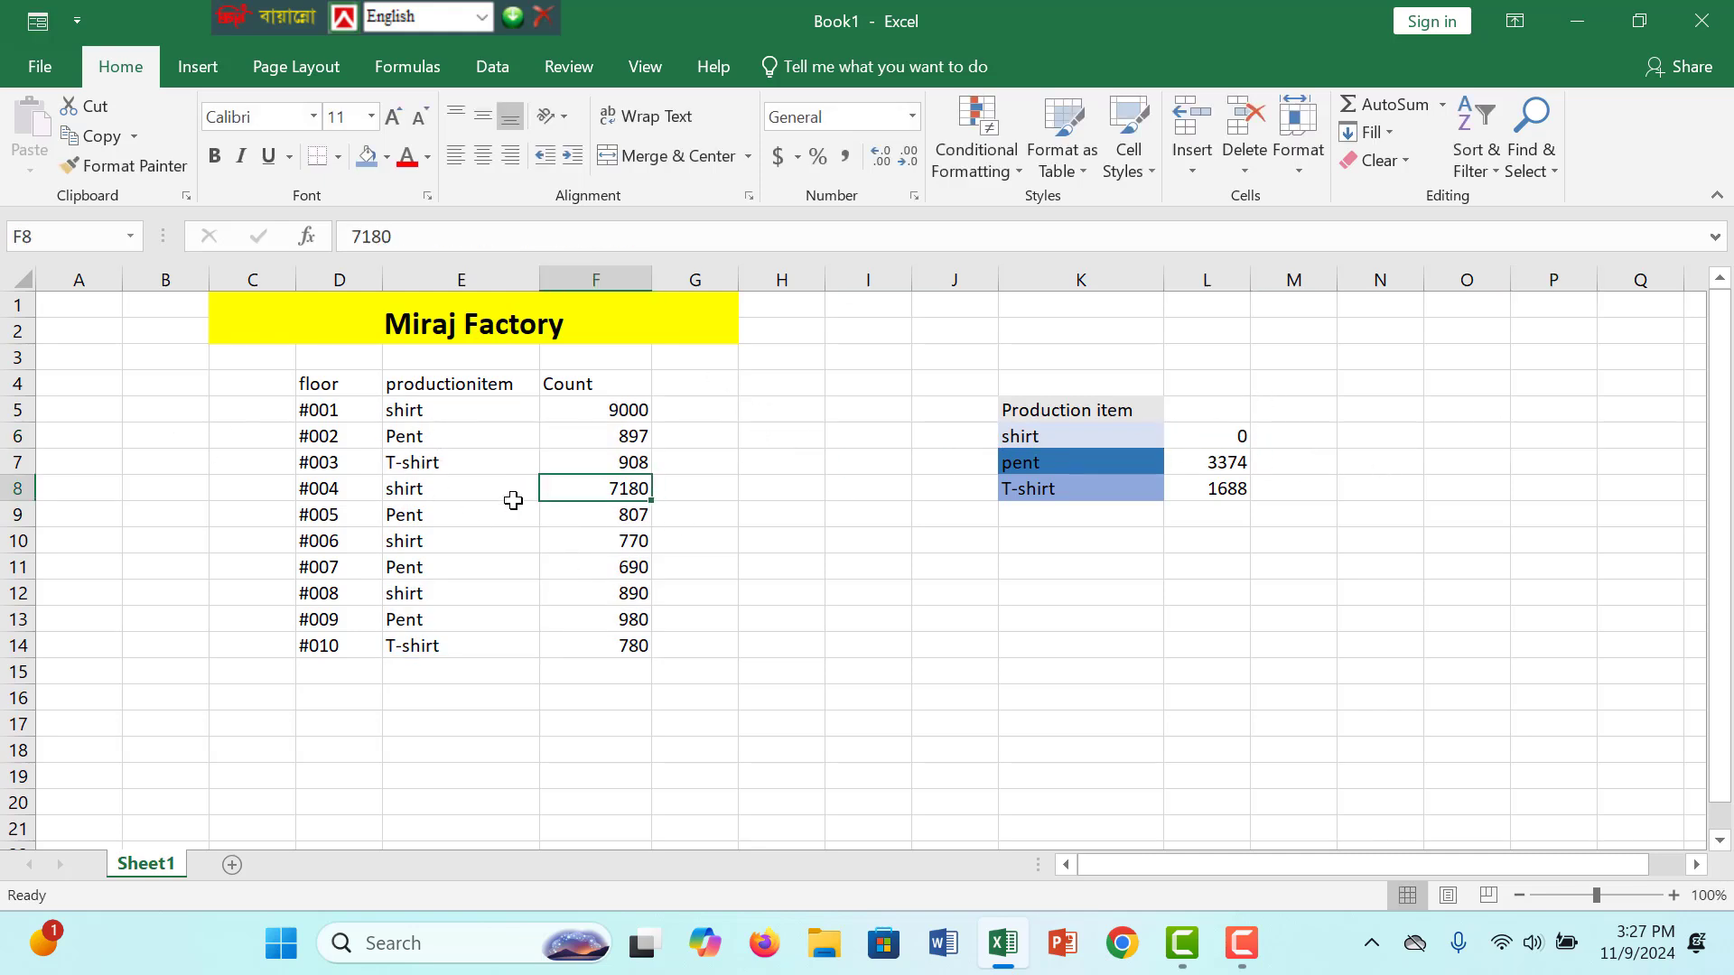
click(461, 496)
click(645, 488)
click(1106, 456)
click(1231, 434)
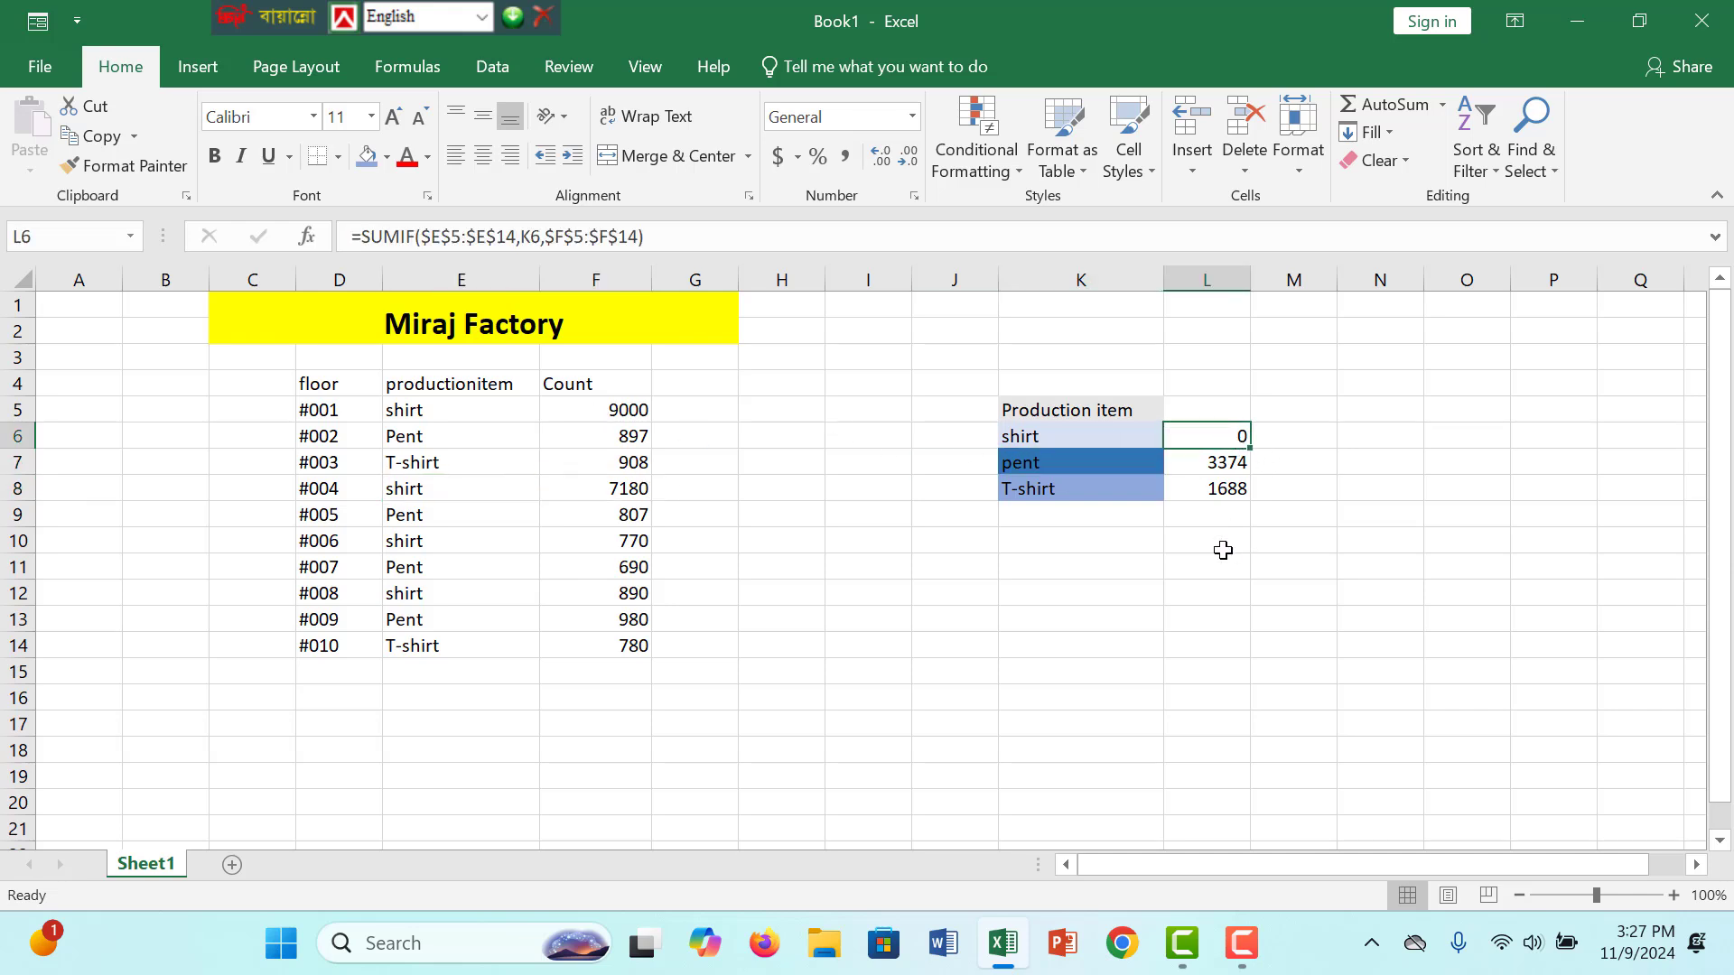
Apply borders to all cells of the production item summary K5:L8.
drag(1231, 487, 1028, 410)
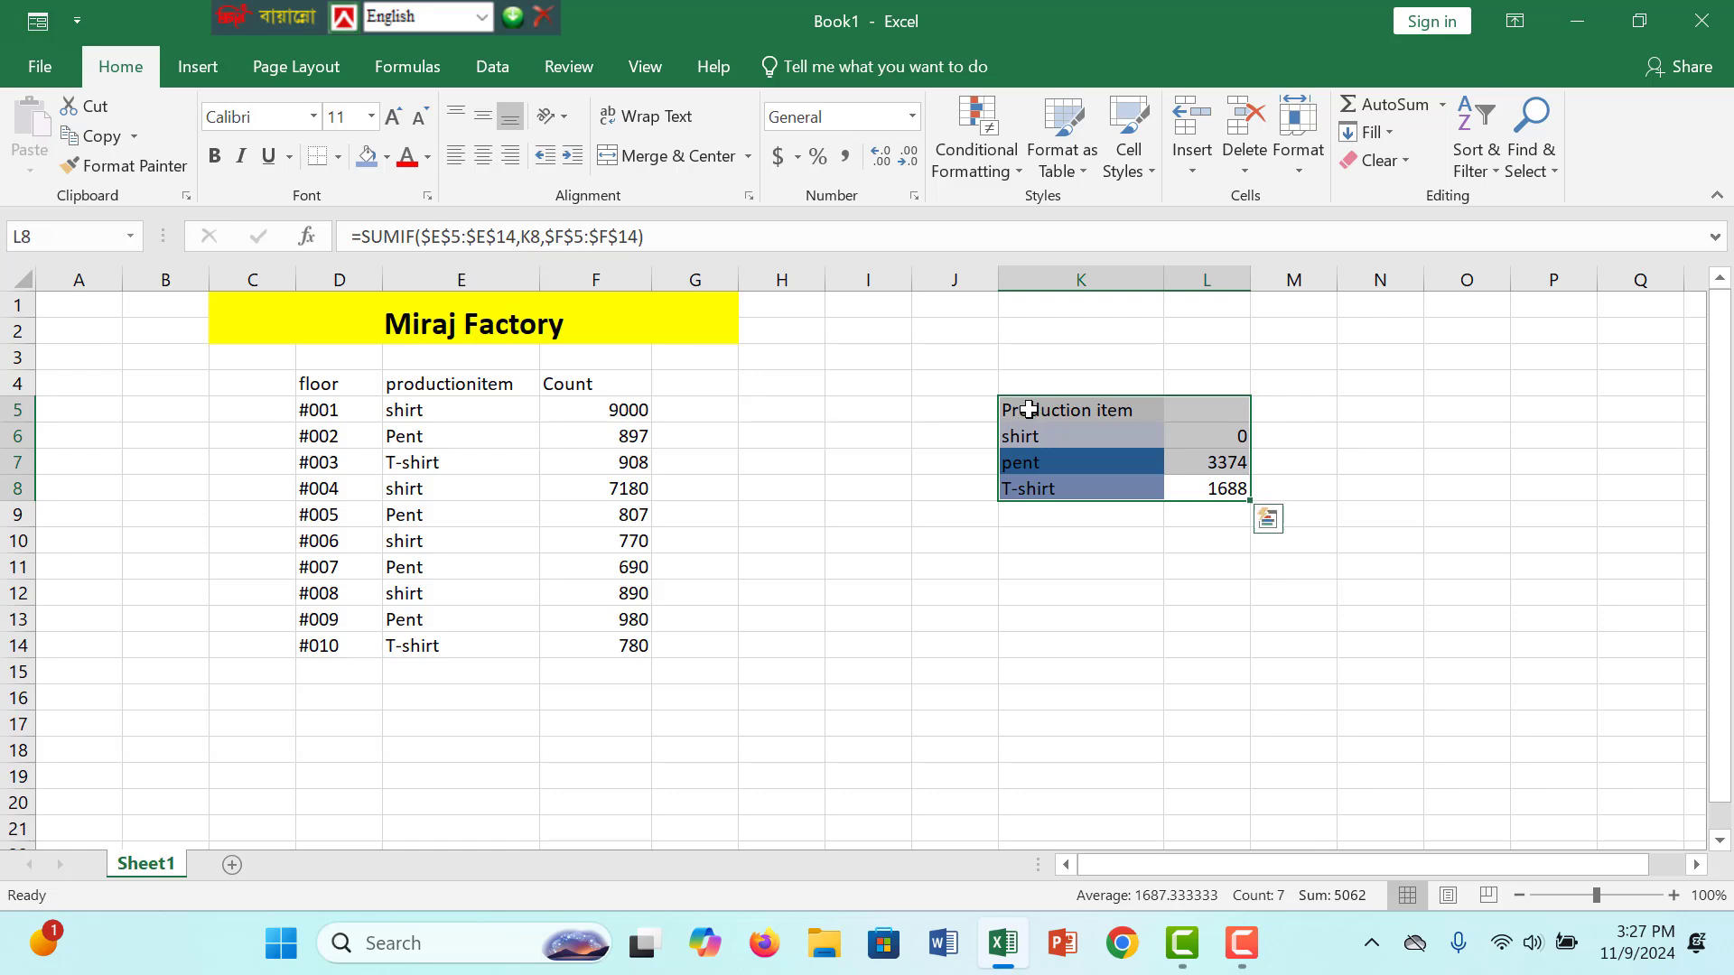
click(336, 159)
click(401, 395)
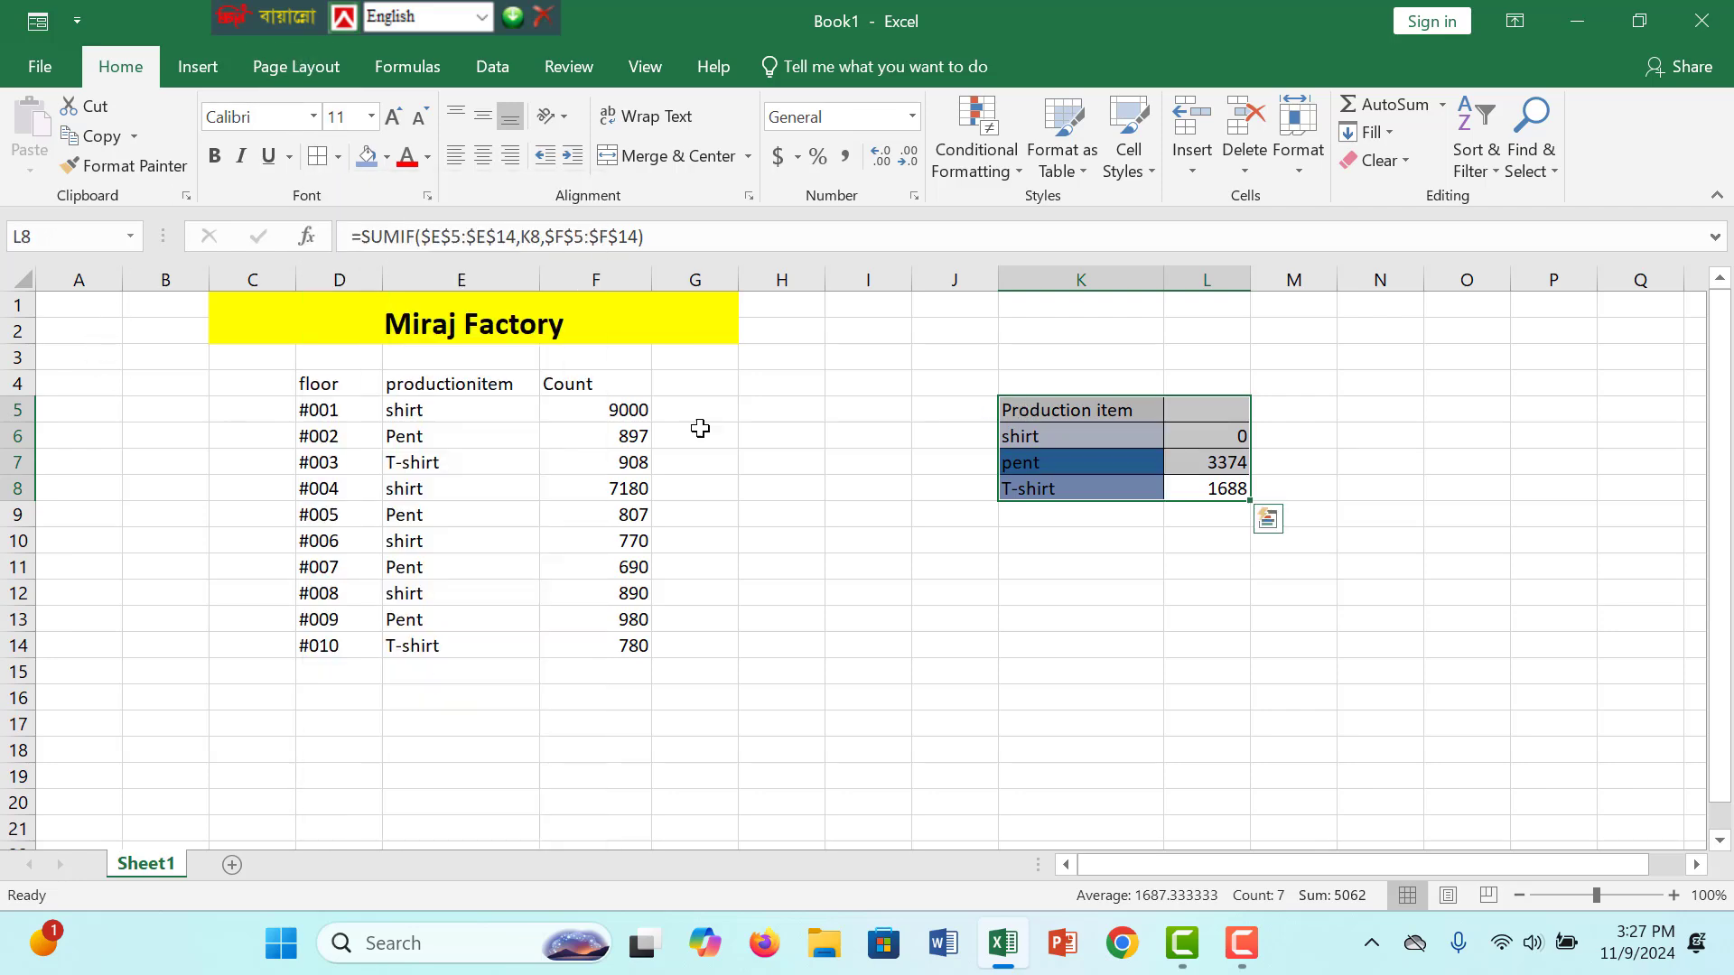
click(1198, 491)
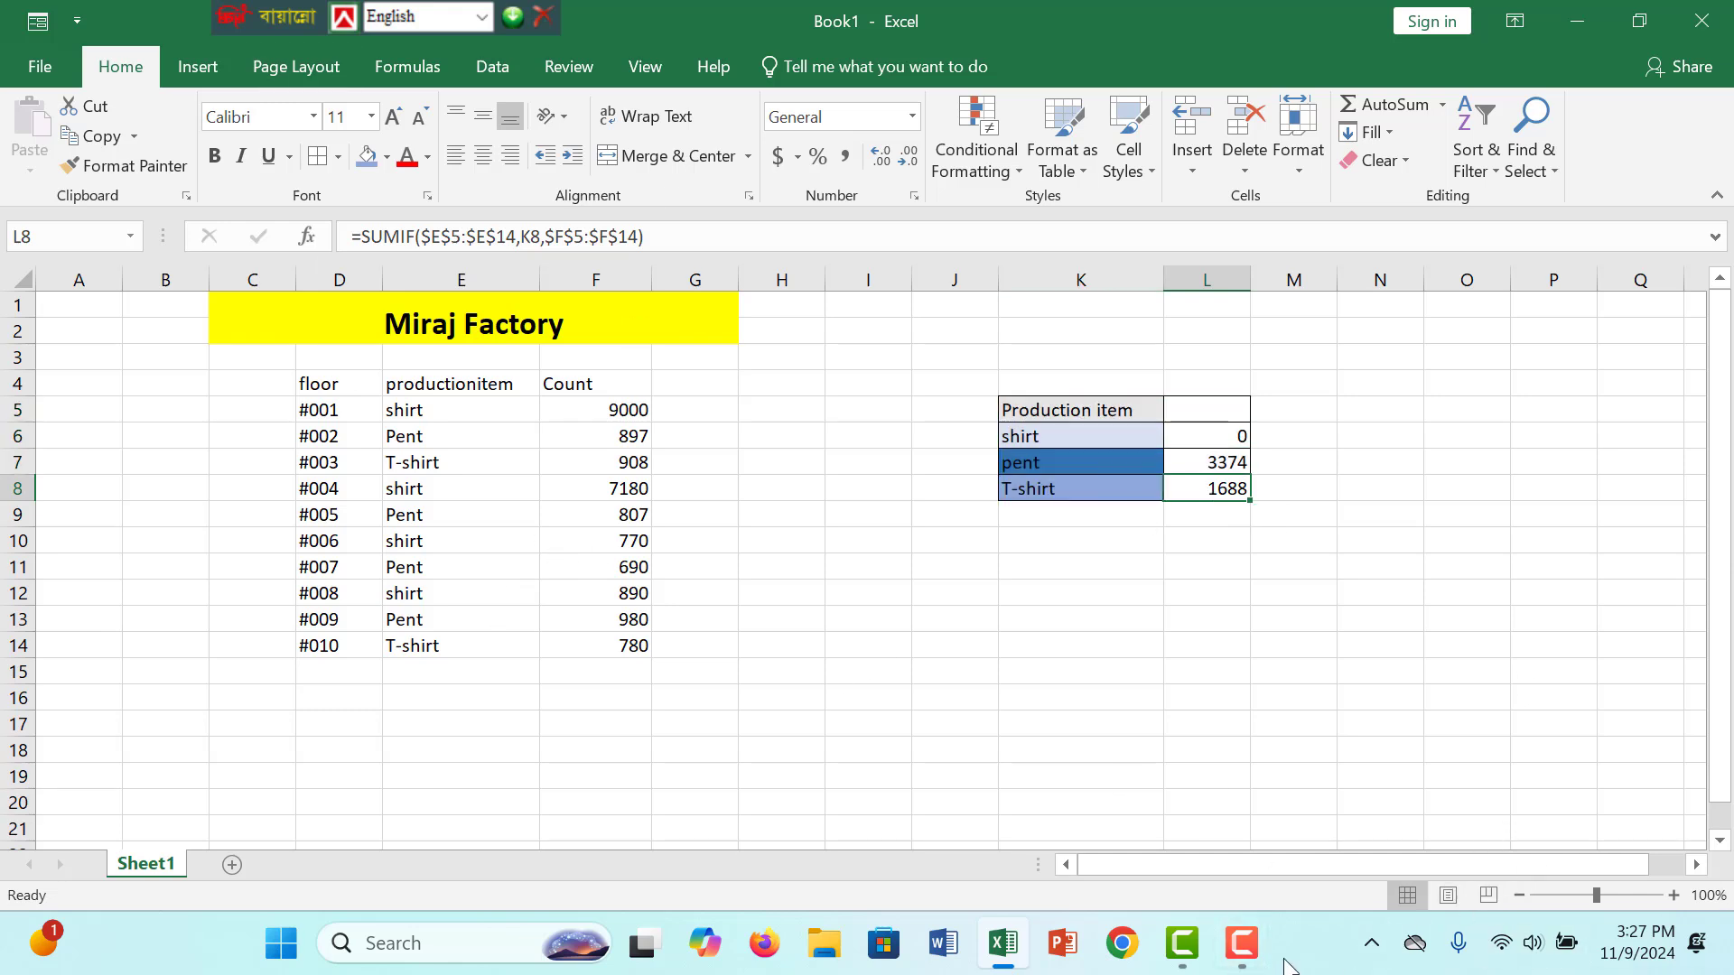
Review the range, criterion and sum range referenced by the SUMIF formula in L6.
click(1246, 961)
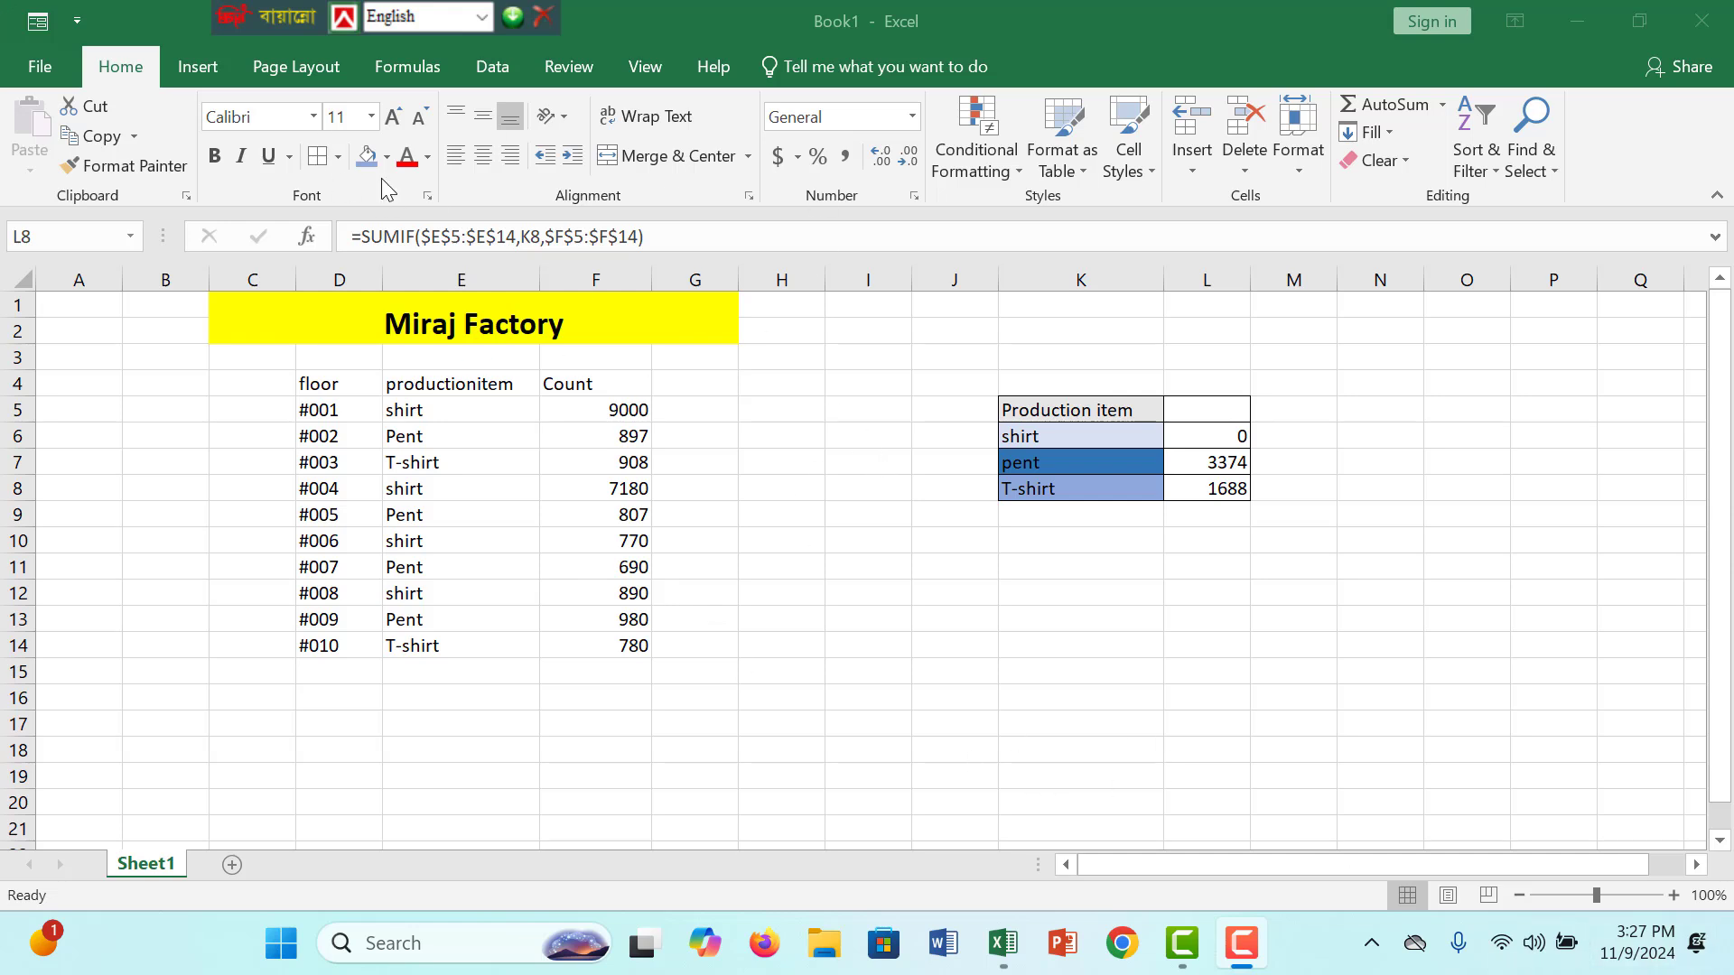
click(1215, 495)
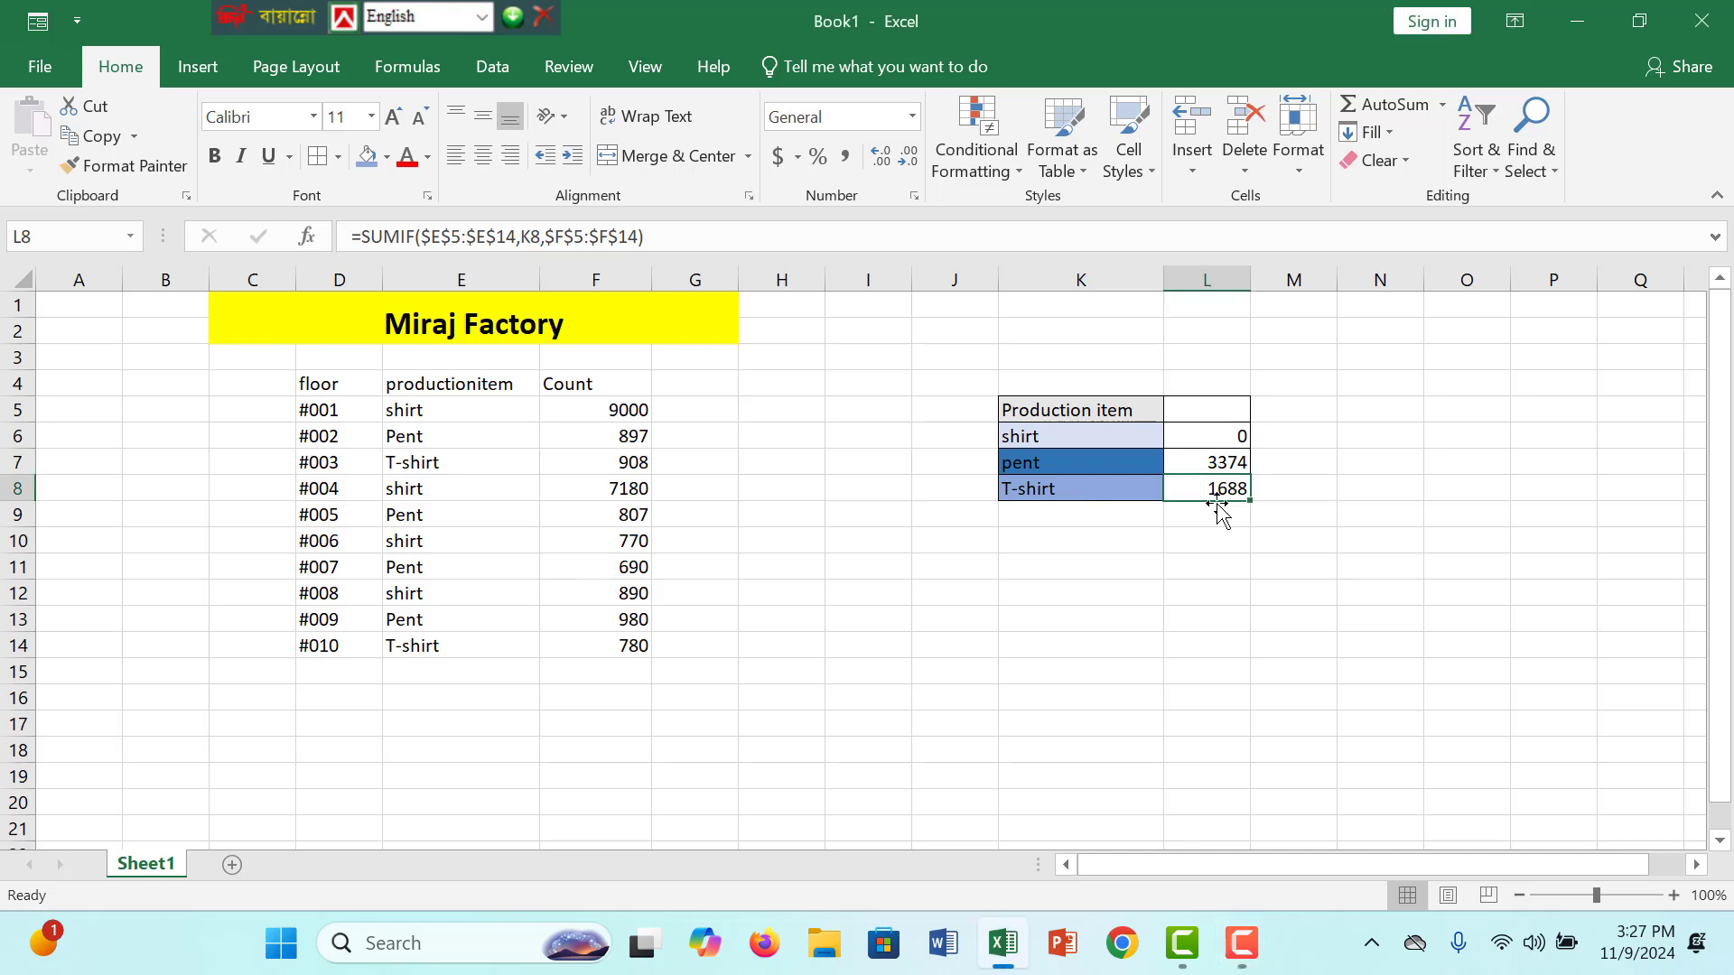
click(1226, 440)
double_click(1225, 437)
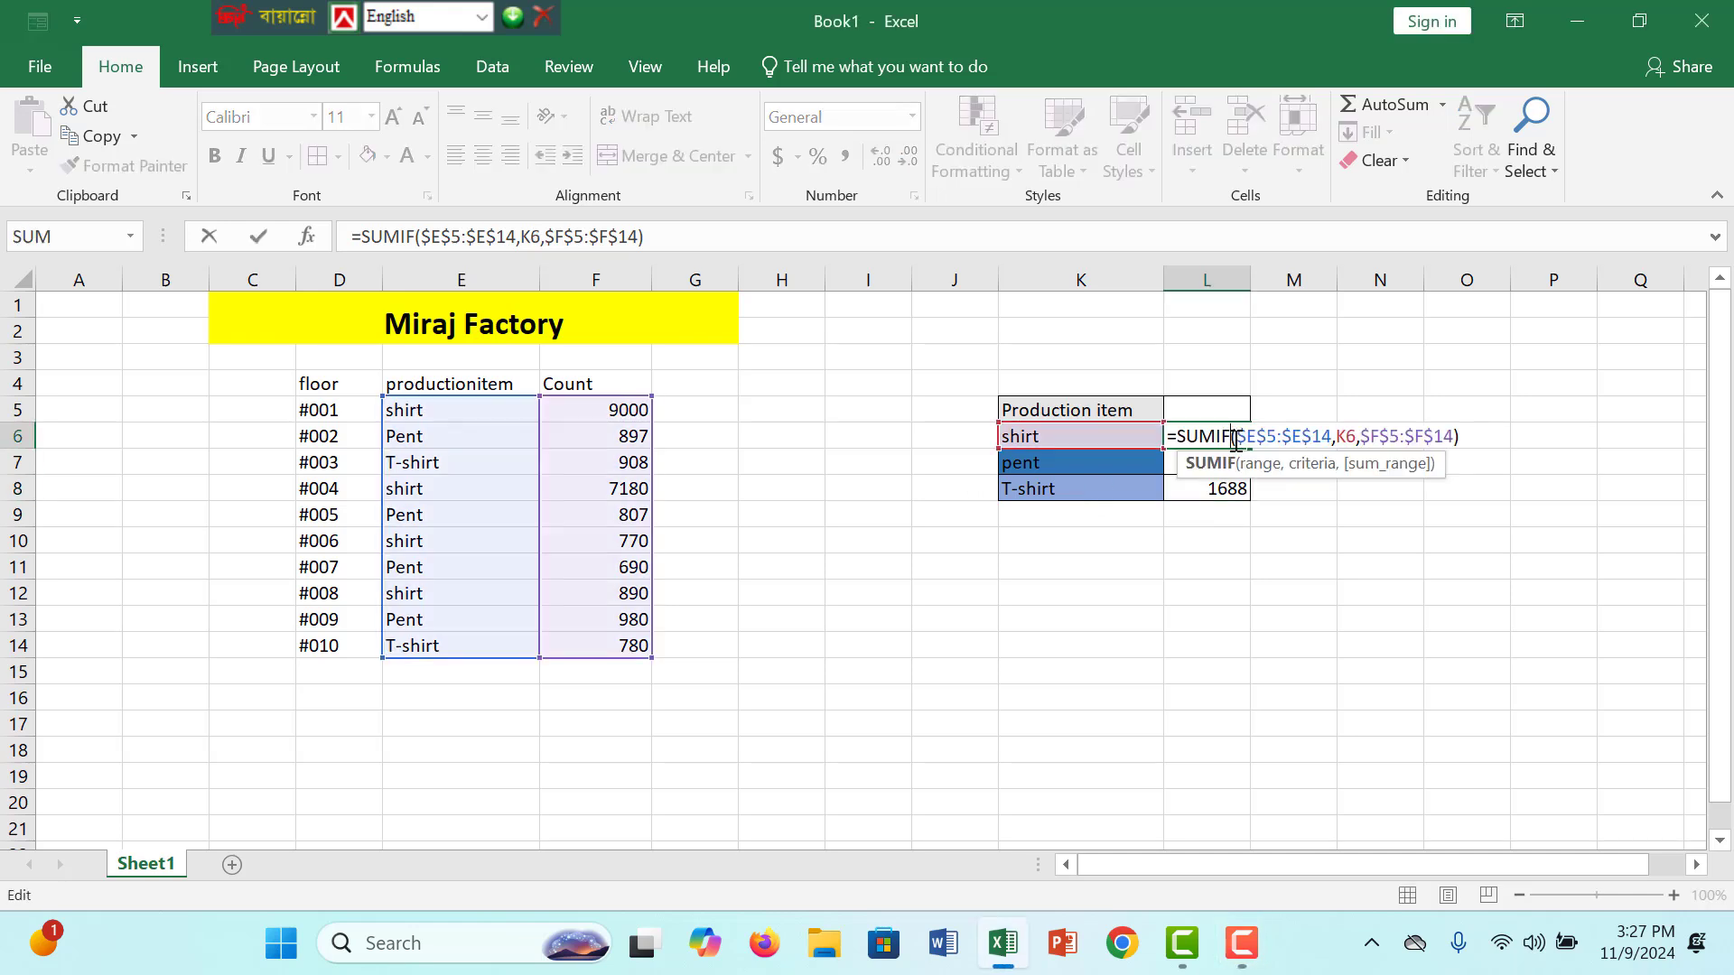
click(1475, 440)
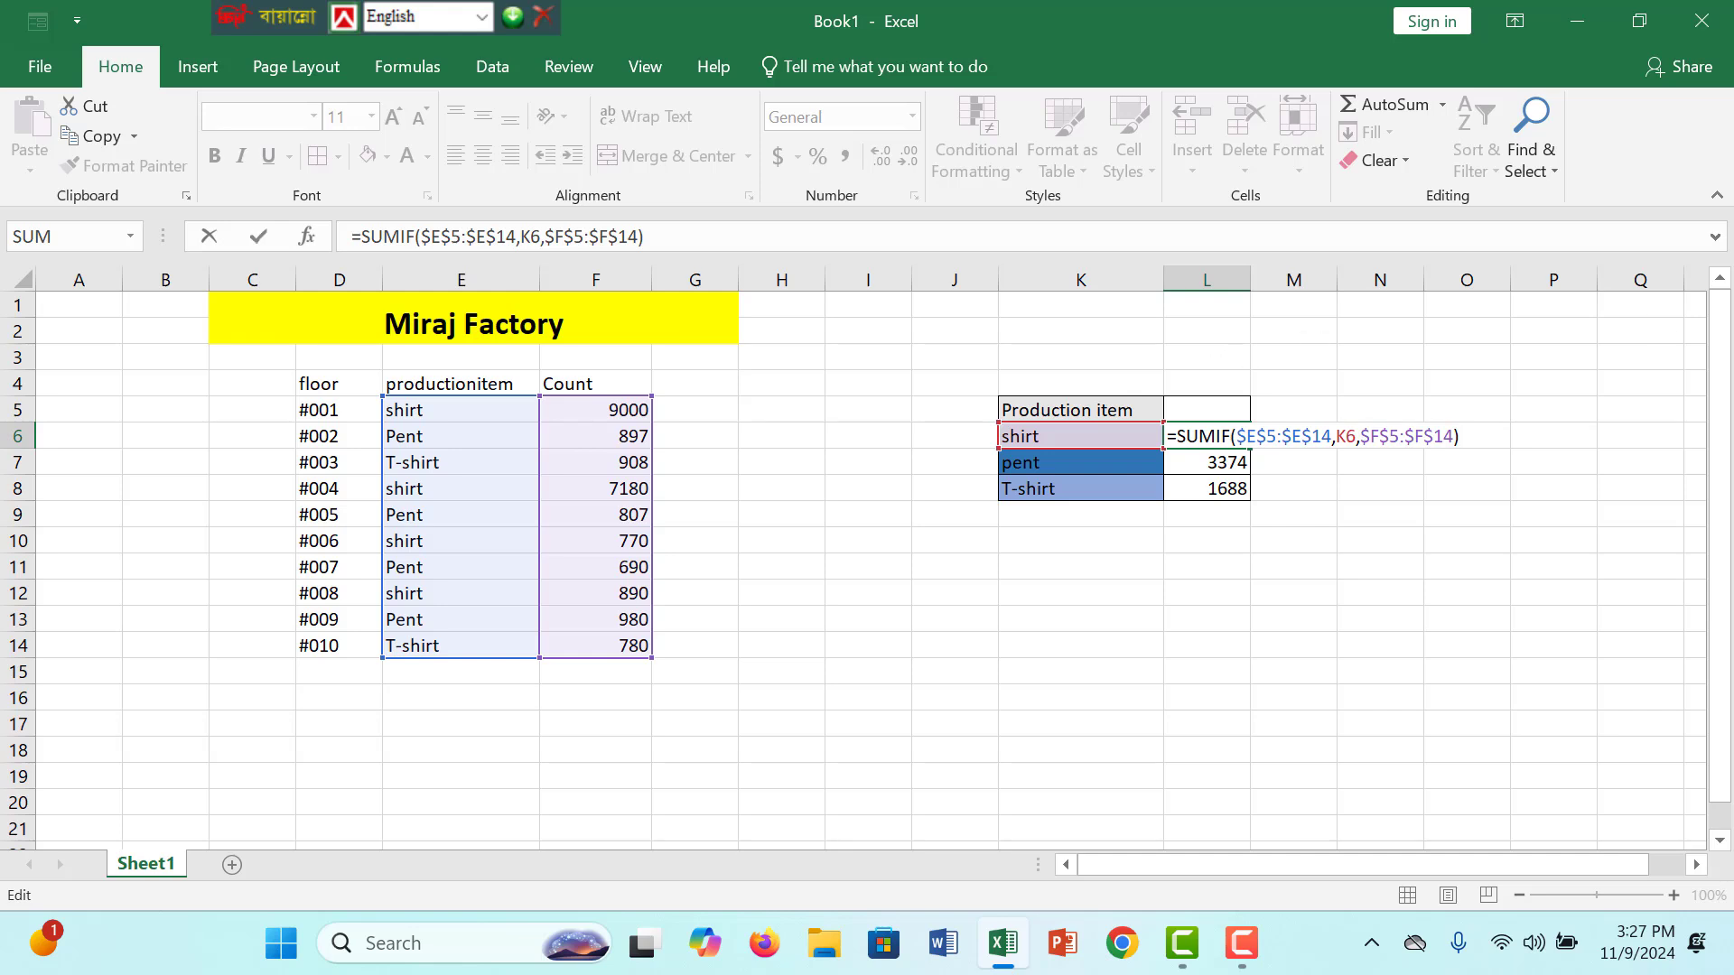
click(567, 651)
click(425, 516)
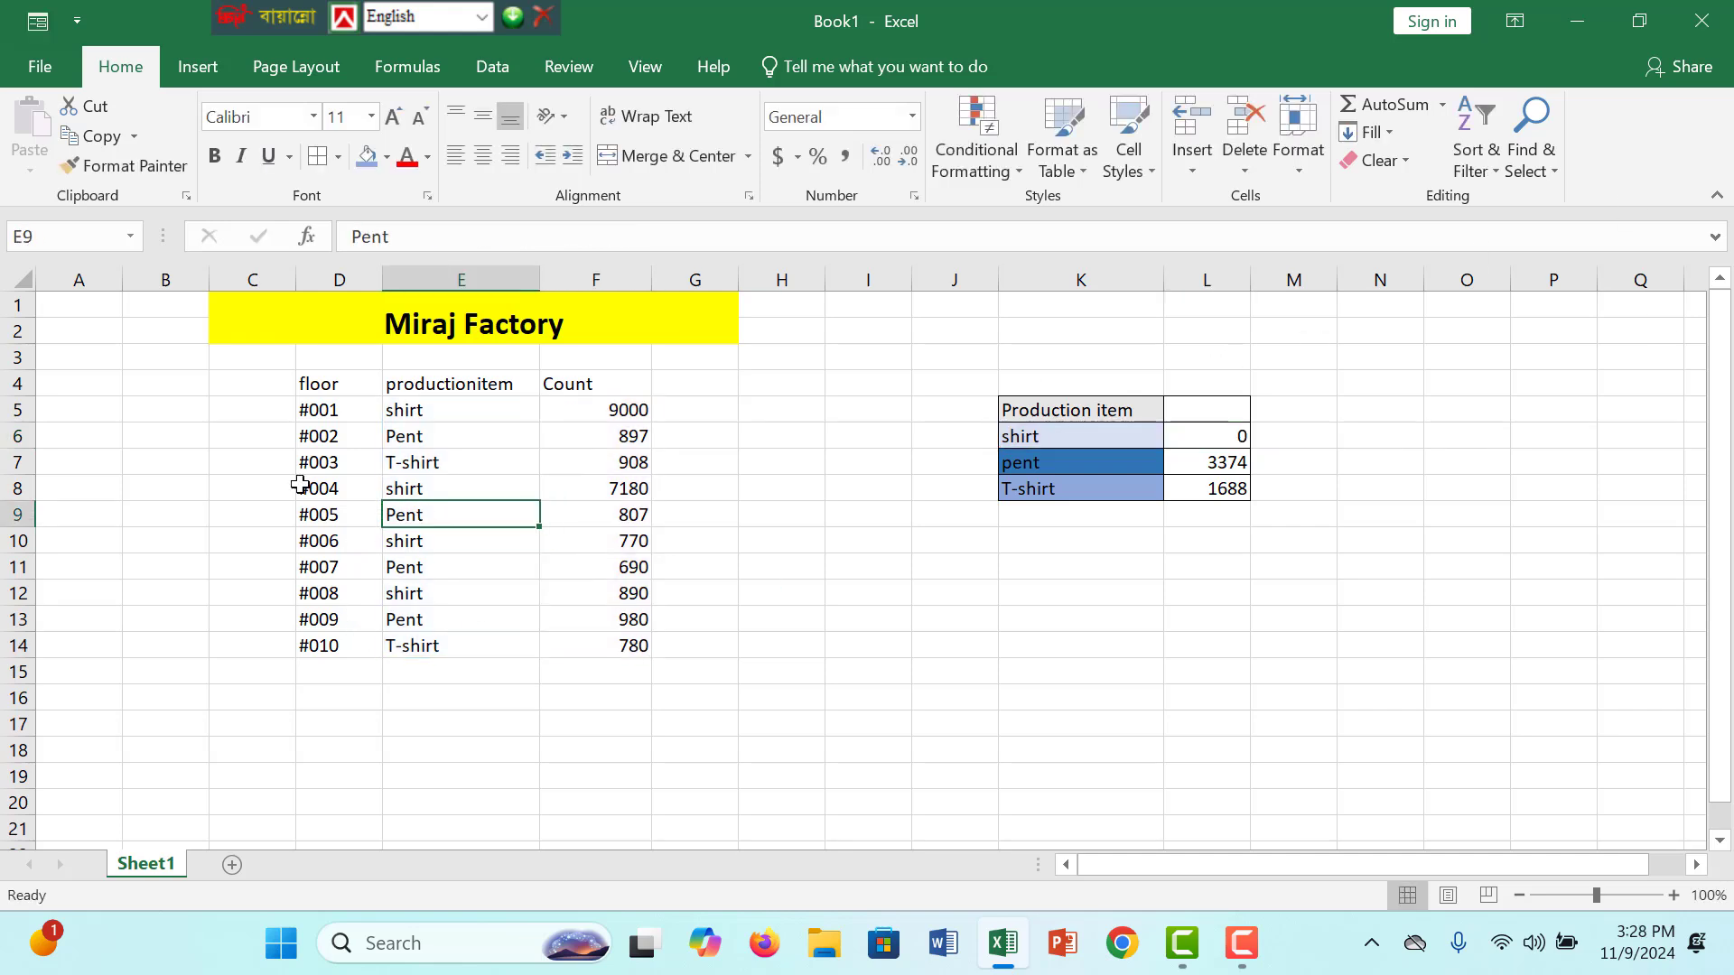
Fill the floor heading in D4 with light blue.
drag(322, 377, 569, 646)
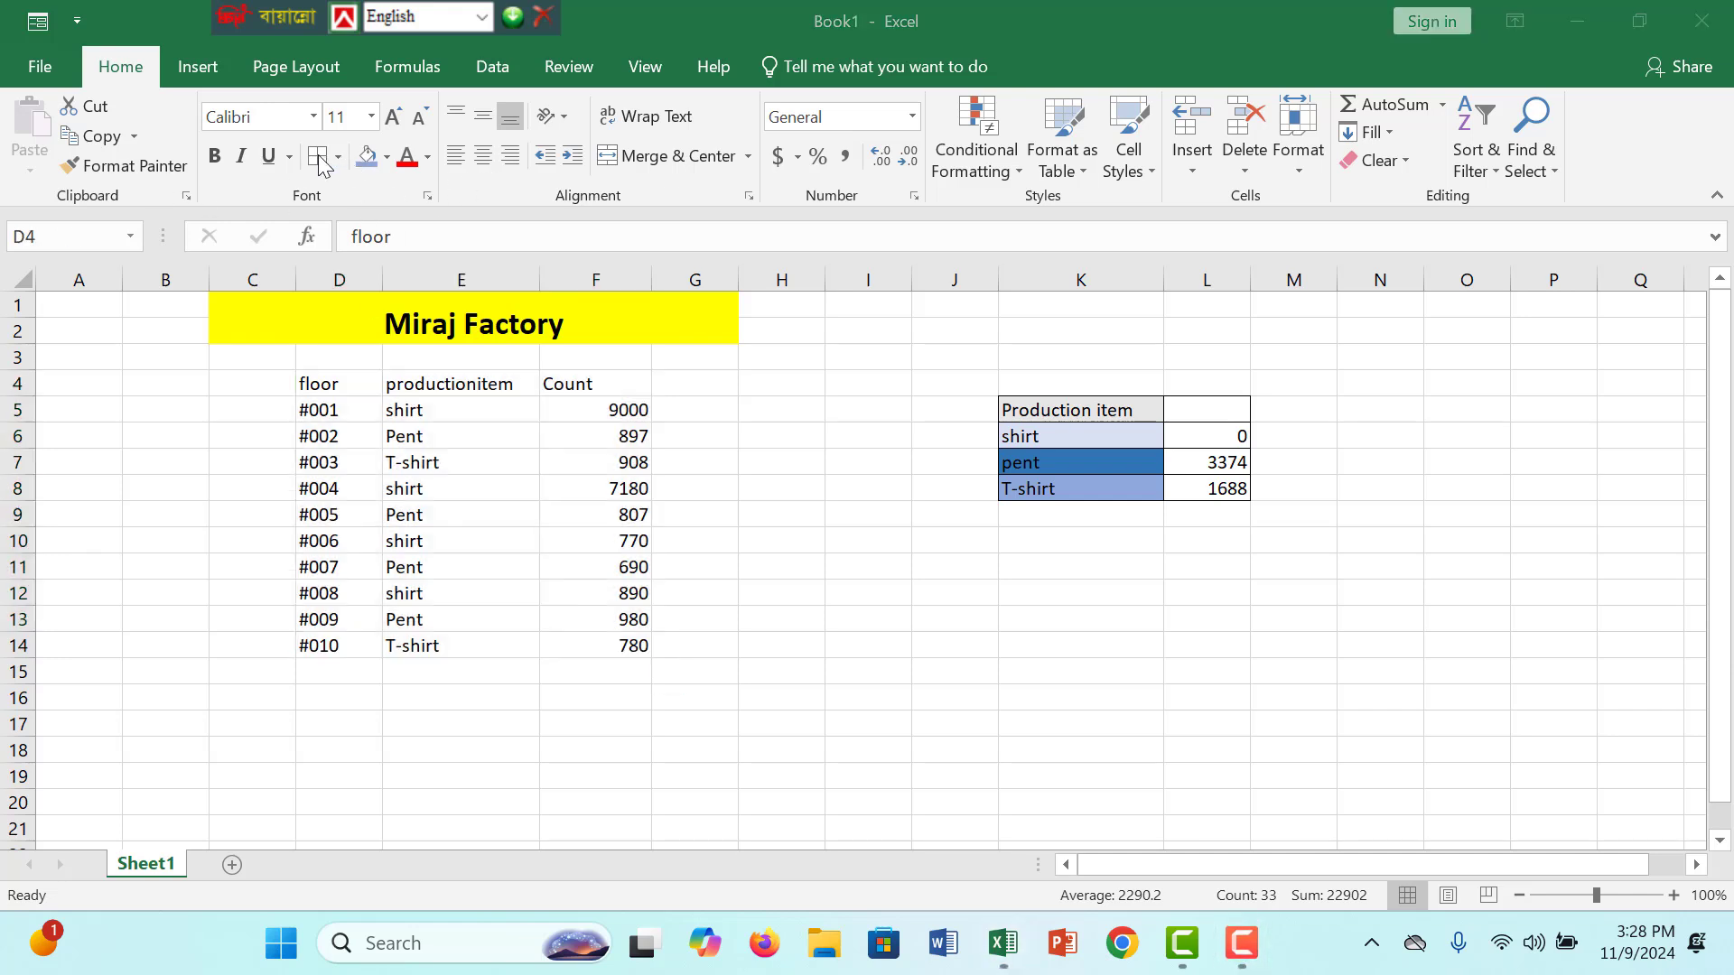
click(452, 410)
click(352, 383)
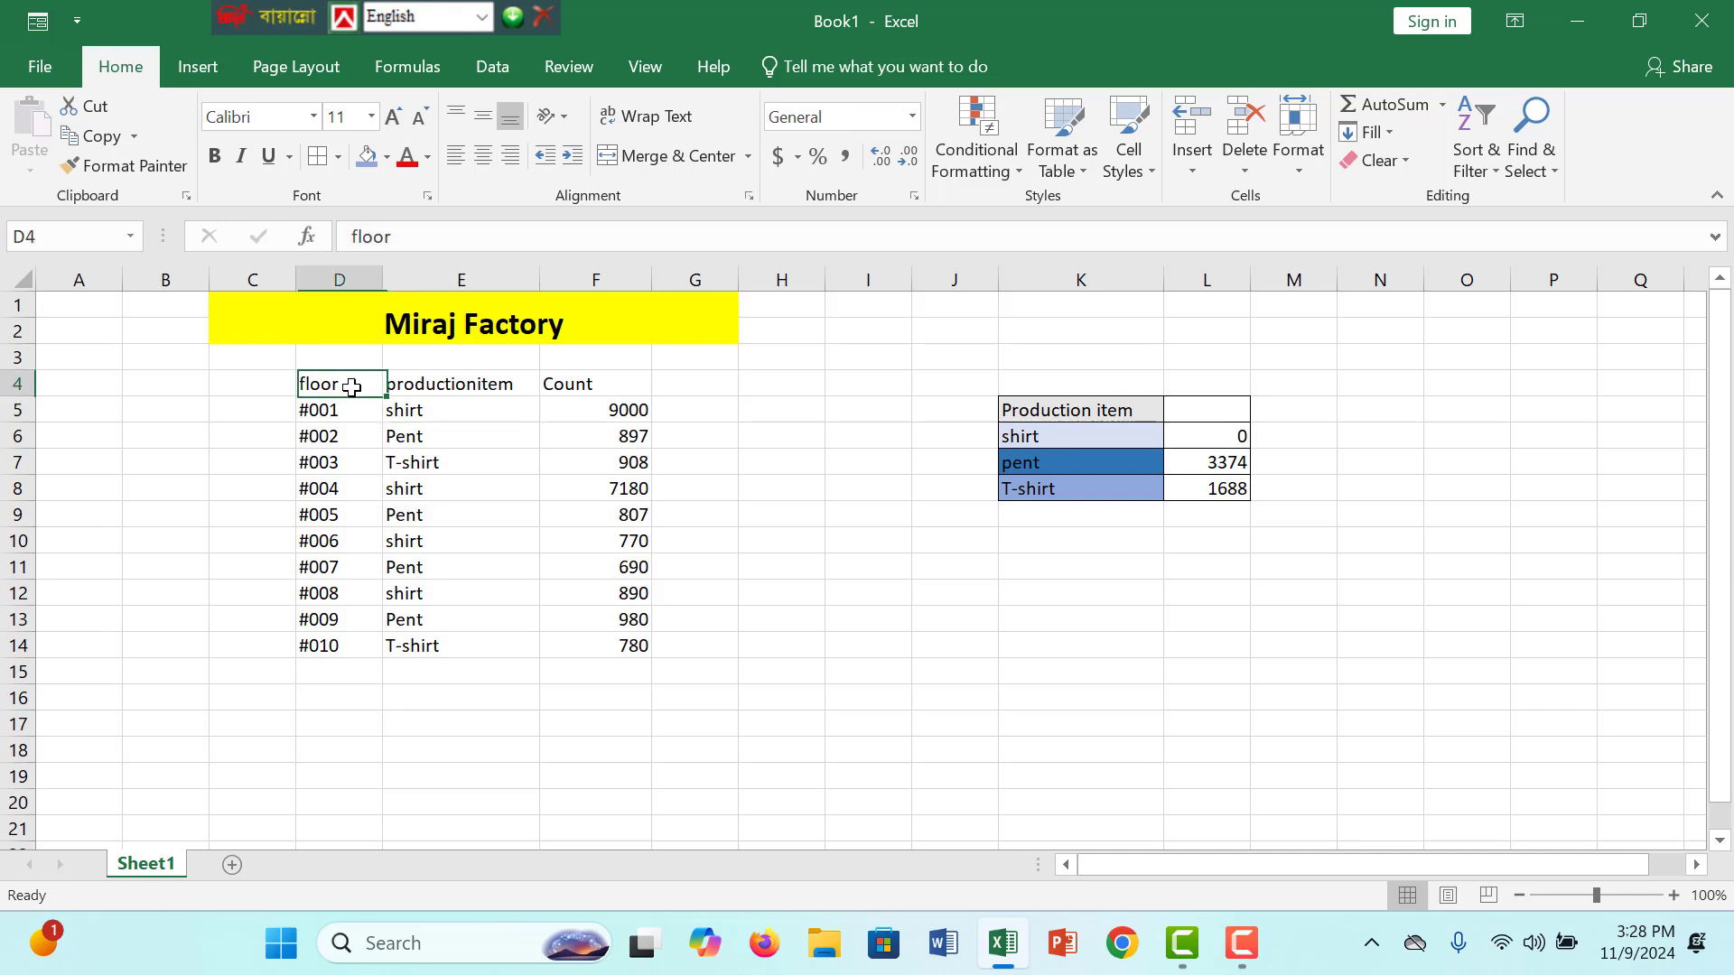
click(386, 157)
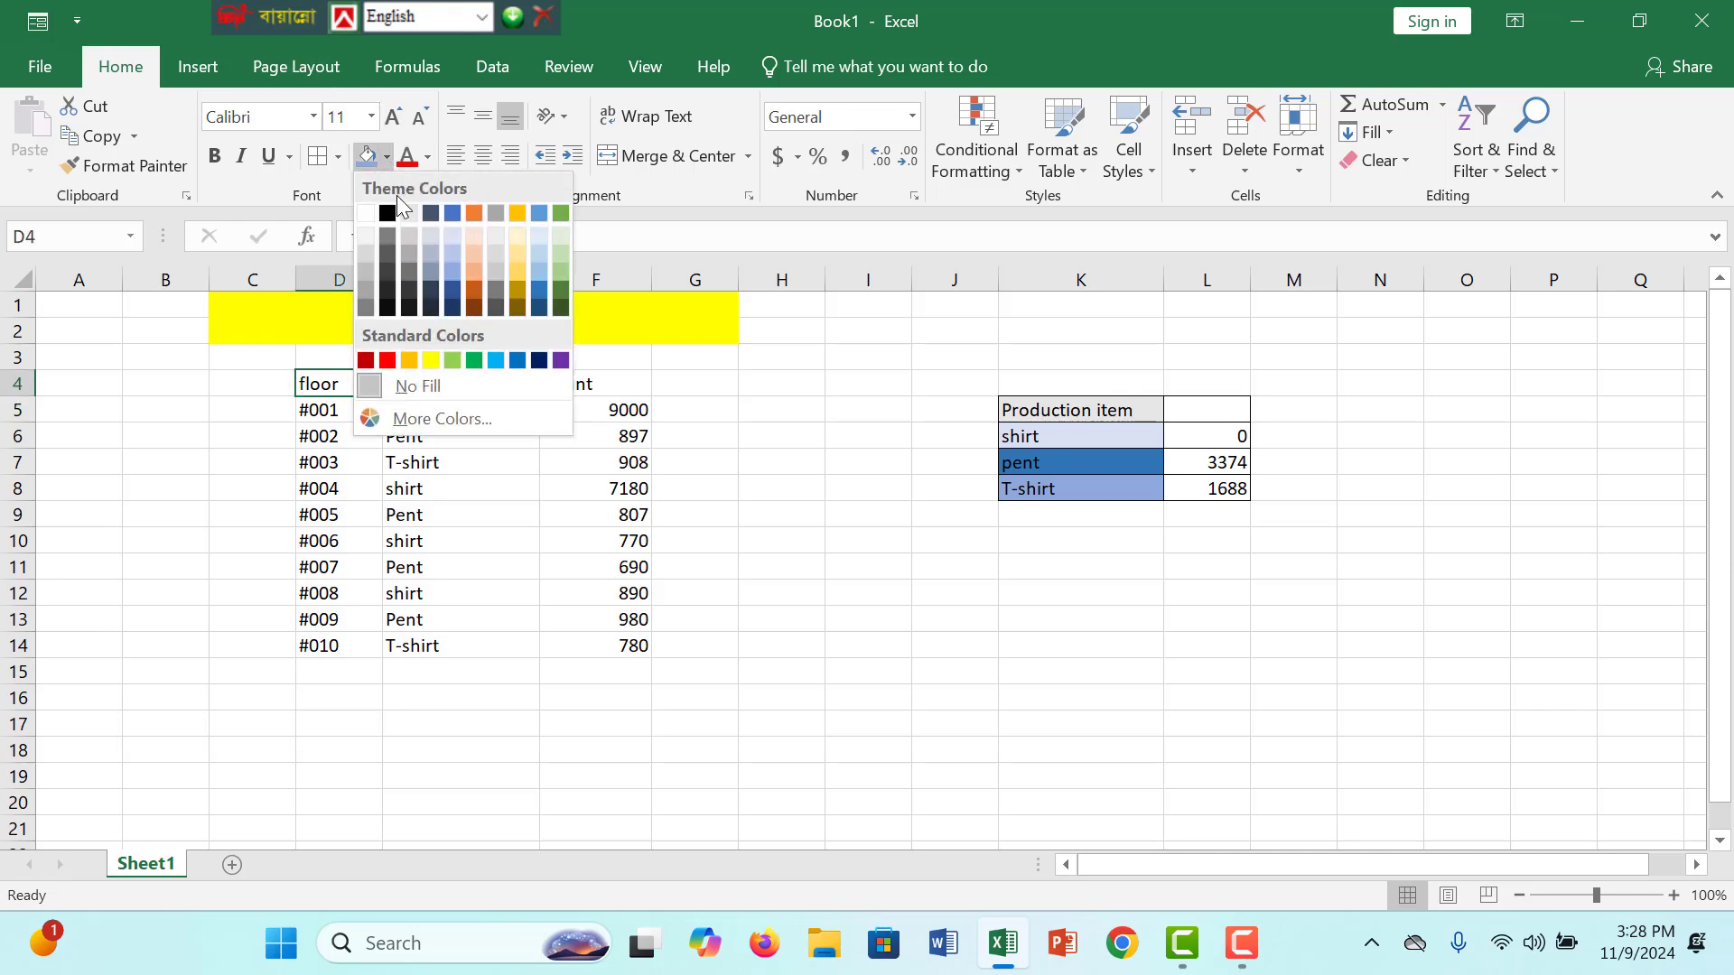
click(446, 240)
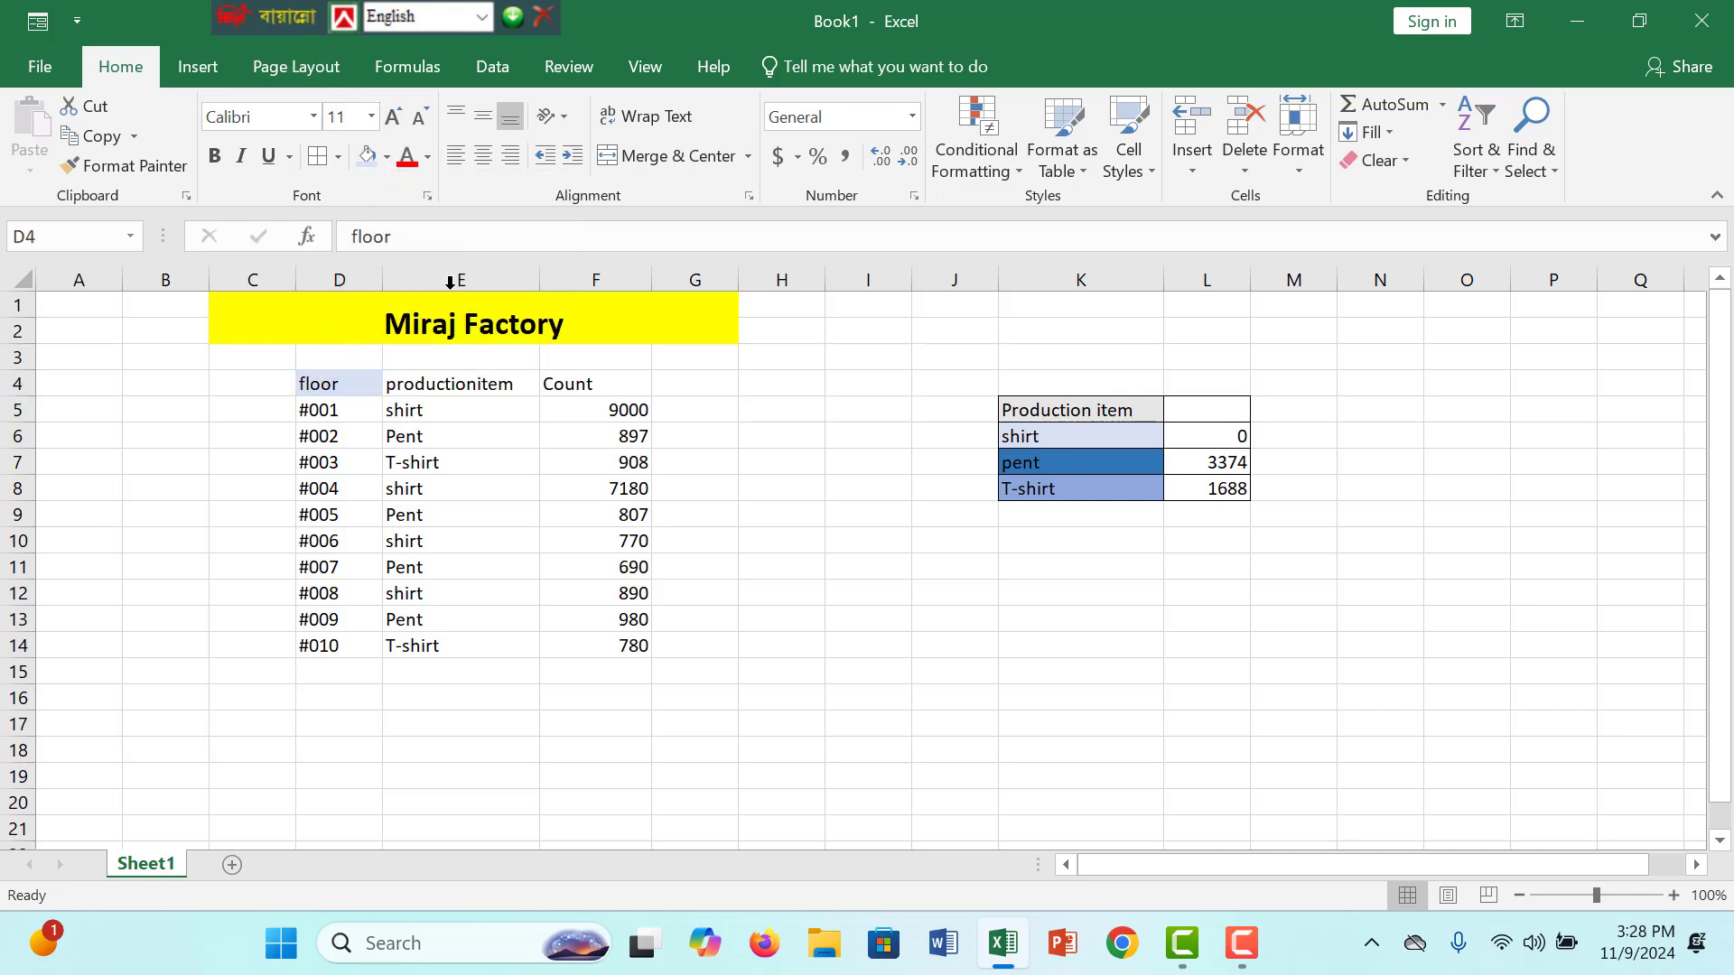
Fill the productionitem heading in E4 with light orange and select the Count heading in F4.
click(455, 383)
click(386, 157)
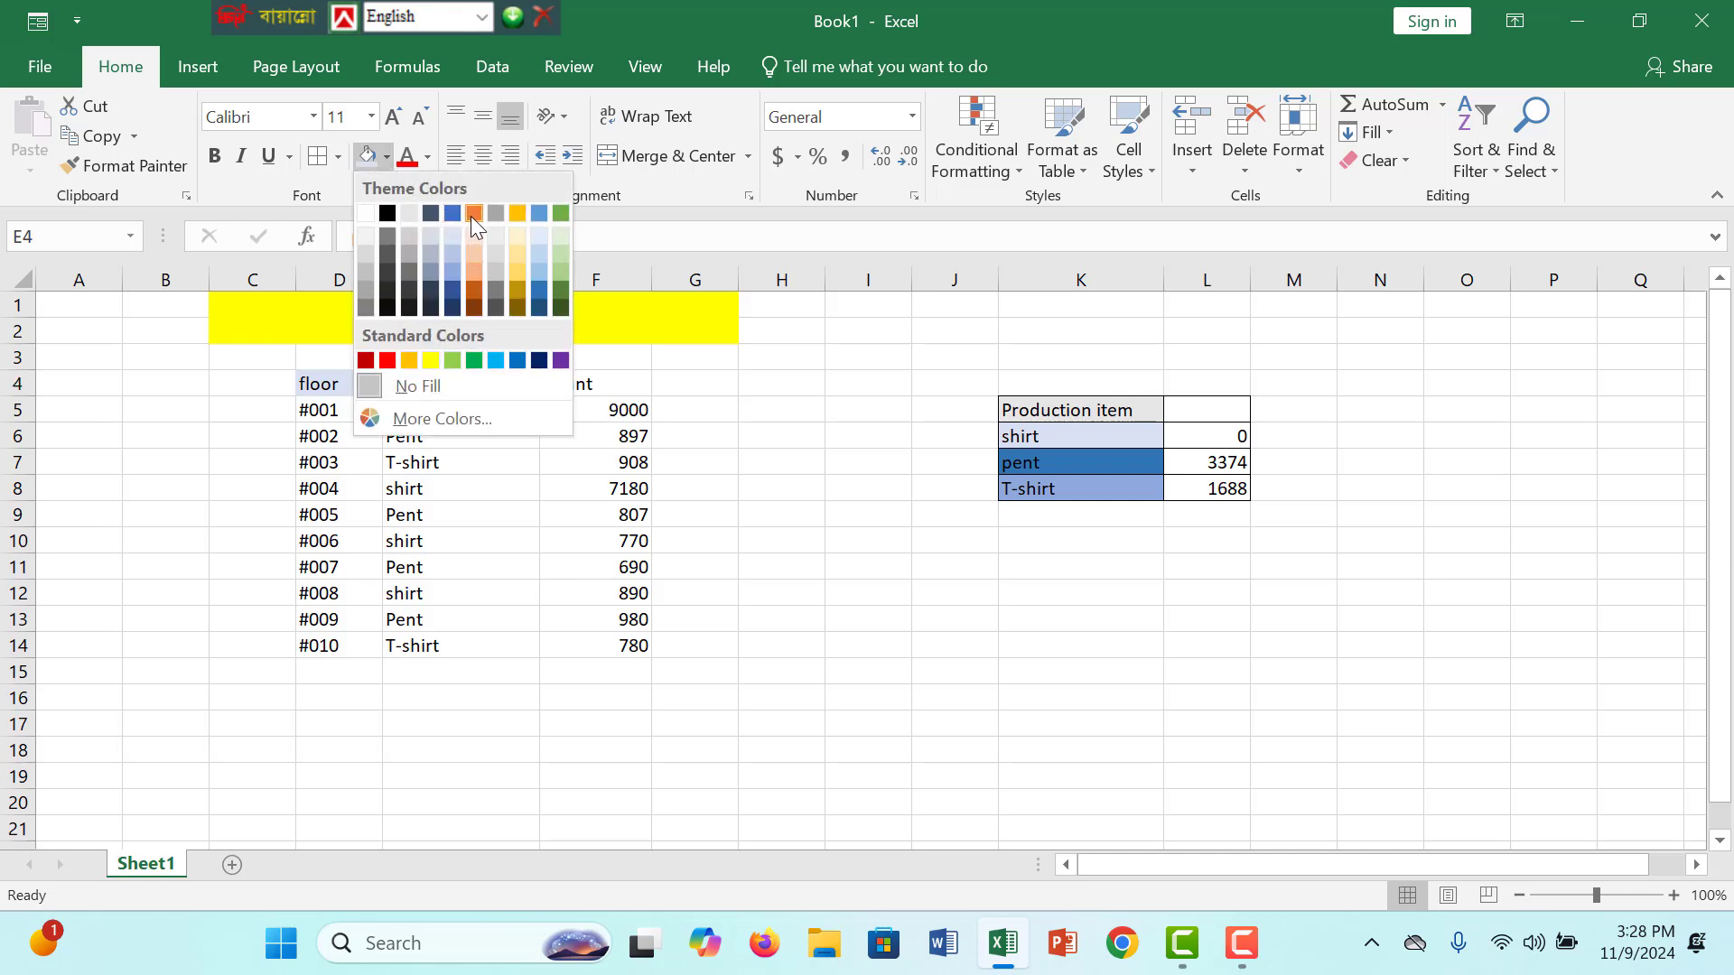
click(477, 236)
click(582, 383)
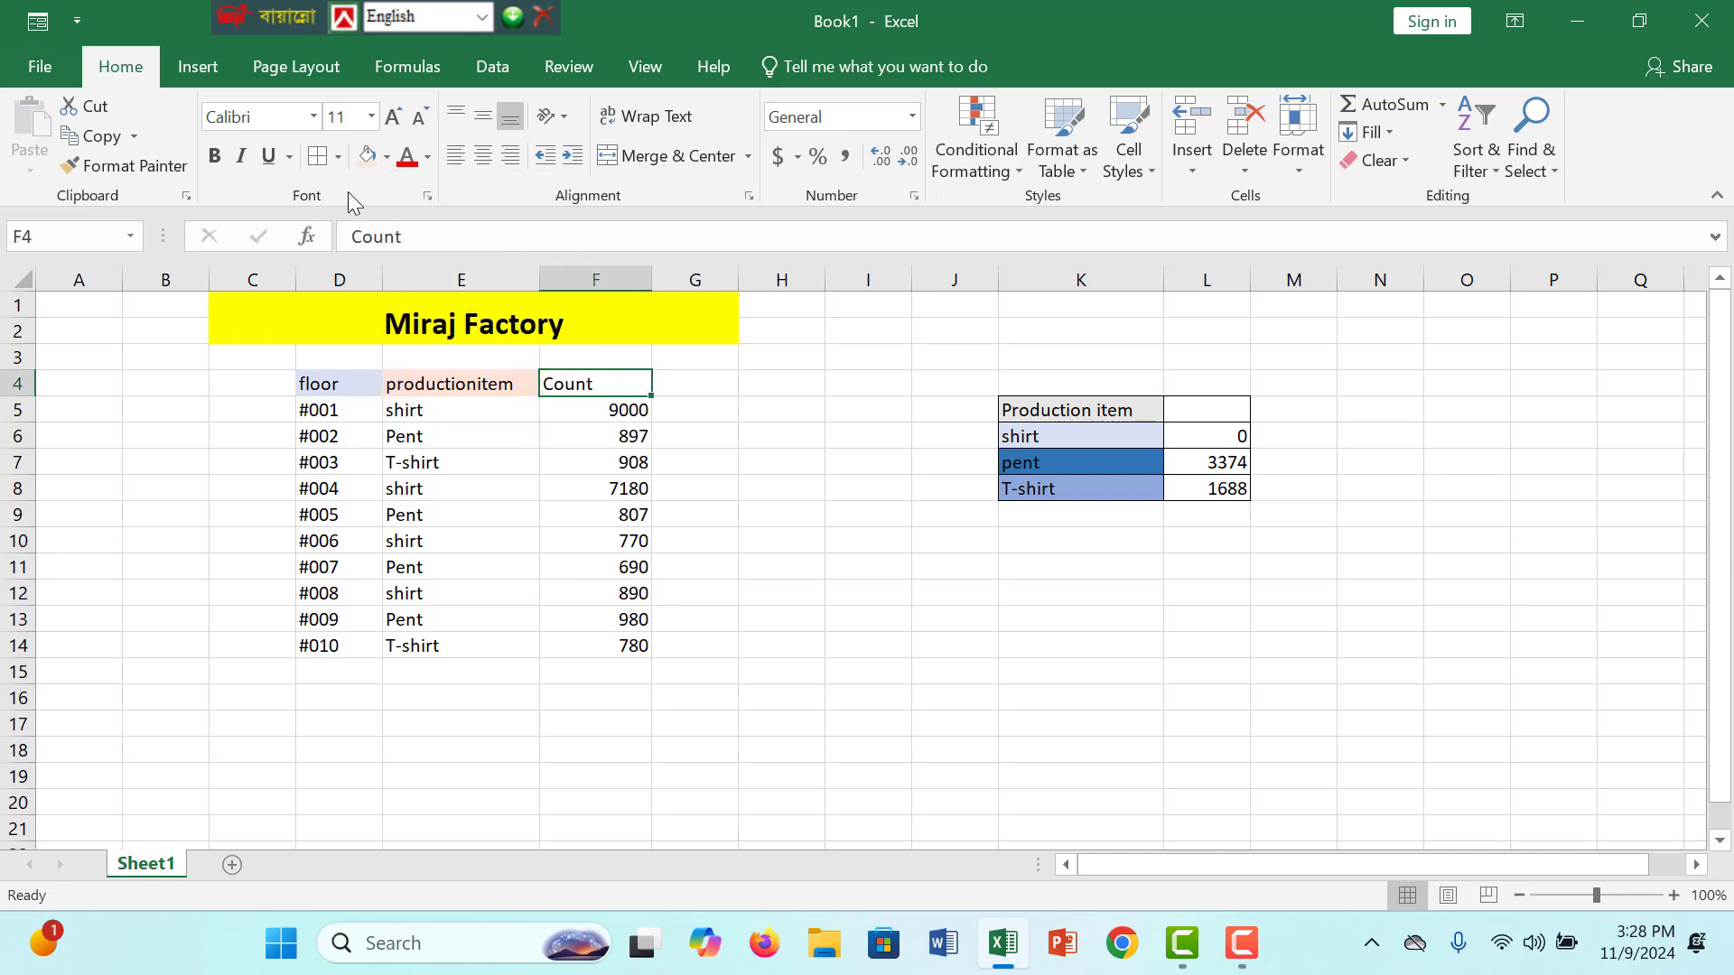